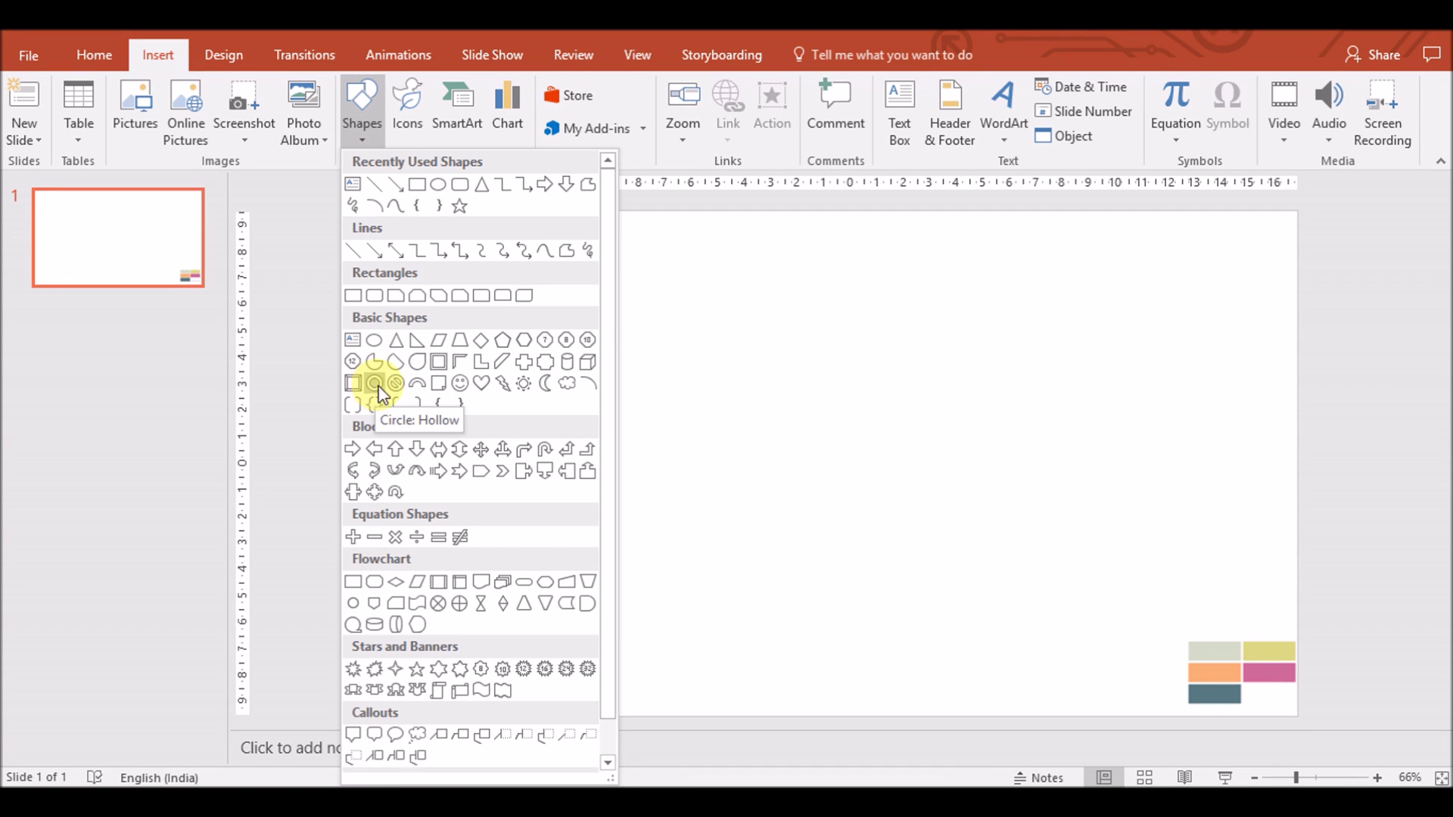
Draw a blue 13.91 cm Circle: Hollow ring near the slide centre and widen its inner hole
{"action": "left_click", "coordinate": [374, 383]}
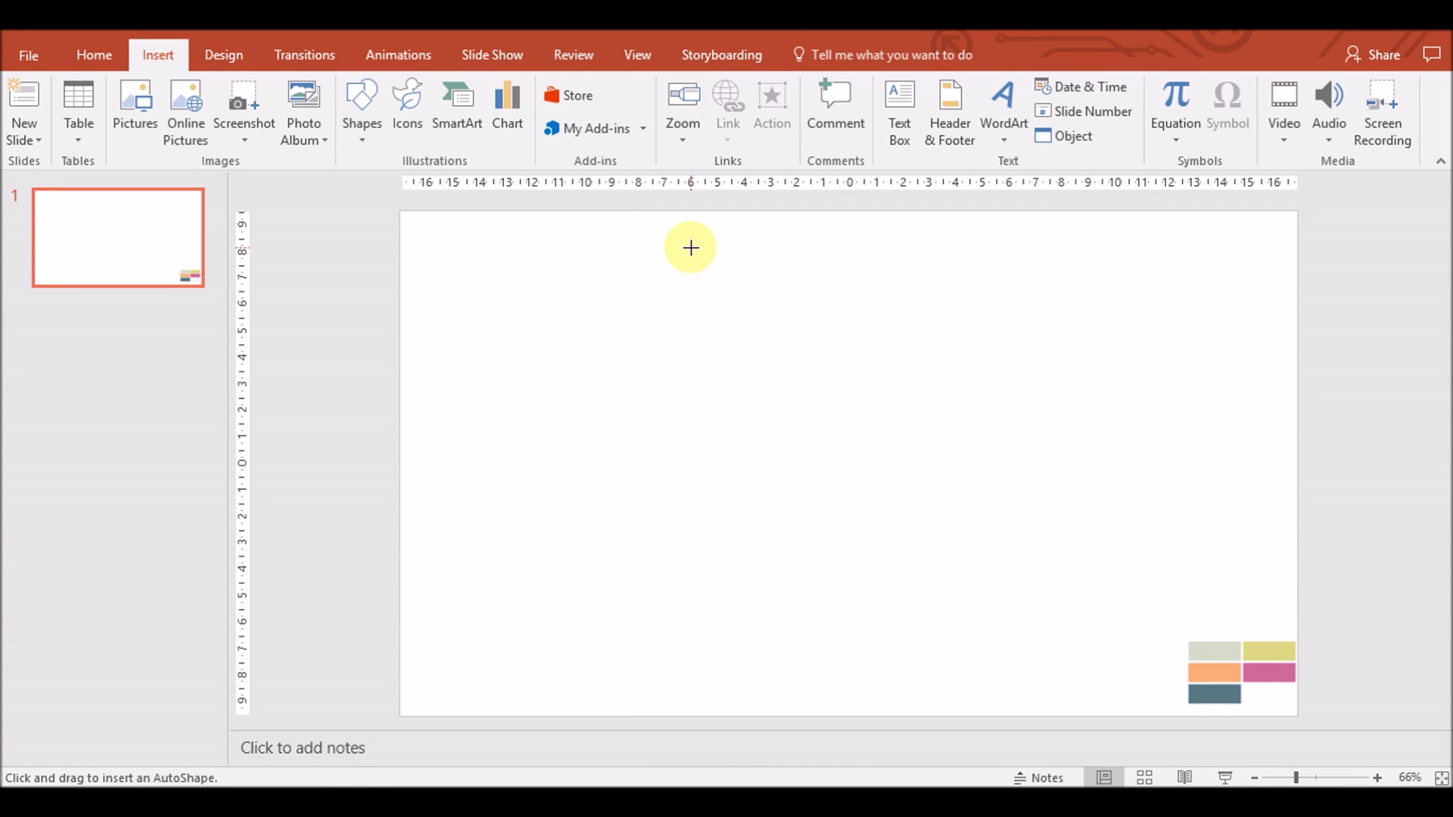
{"action": "left_click_drag", "start_coordinate": [690, 248], "coordinate": [1038, 623]}
{"action": "left_click_drag", "start_coordinate": [969, 539], "coordinate": [921, 564]}
{"action": "left_click_drag", "start_coordinate": [729, 454], "coordinate": [704, 452]}
{"action": "left_click", "coordinate": [1142, 505]}
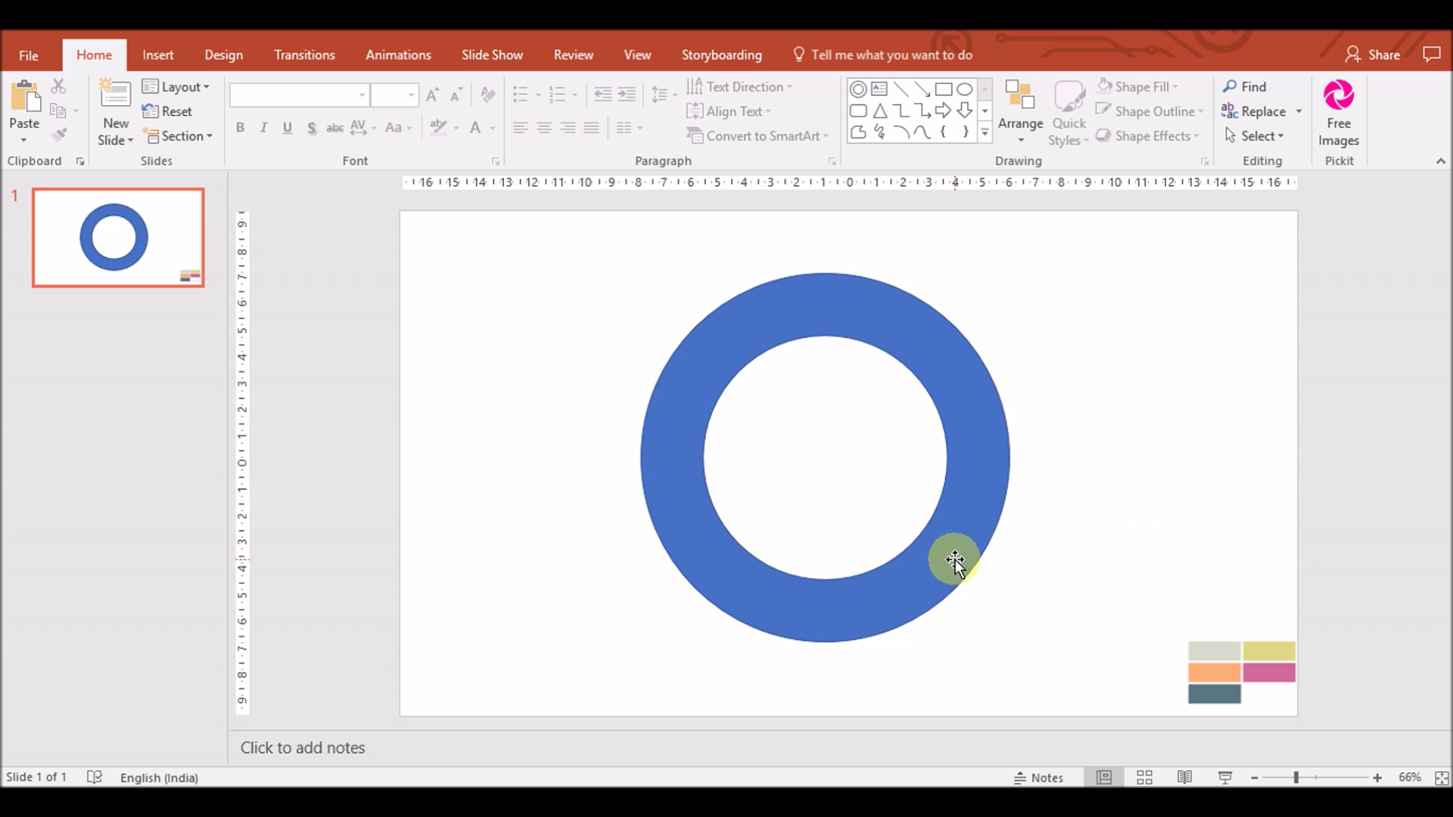
{"action": "left_click", "coordinate": [870, 602]}
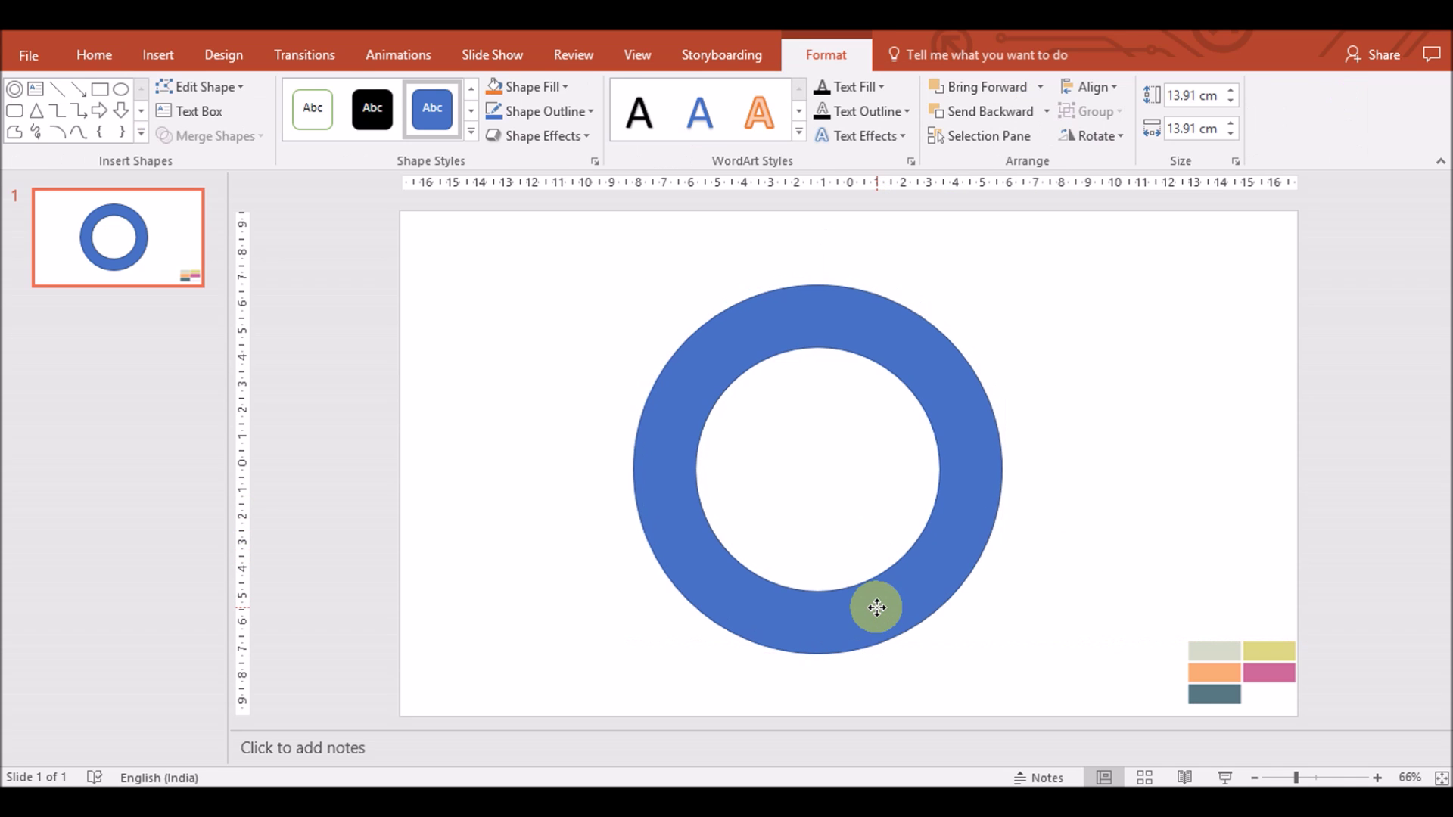
Remove the ring's outline and duplicate it with Ctrl+D
{"action": "left_click", "coordinate": [545, 112]}
{"action": "left_click", "coordinate": [567, 303]}
{"action": "left_click", "coordinate": [558, 90]}
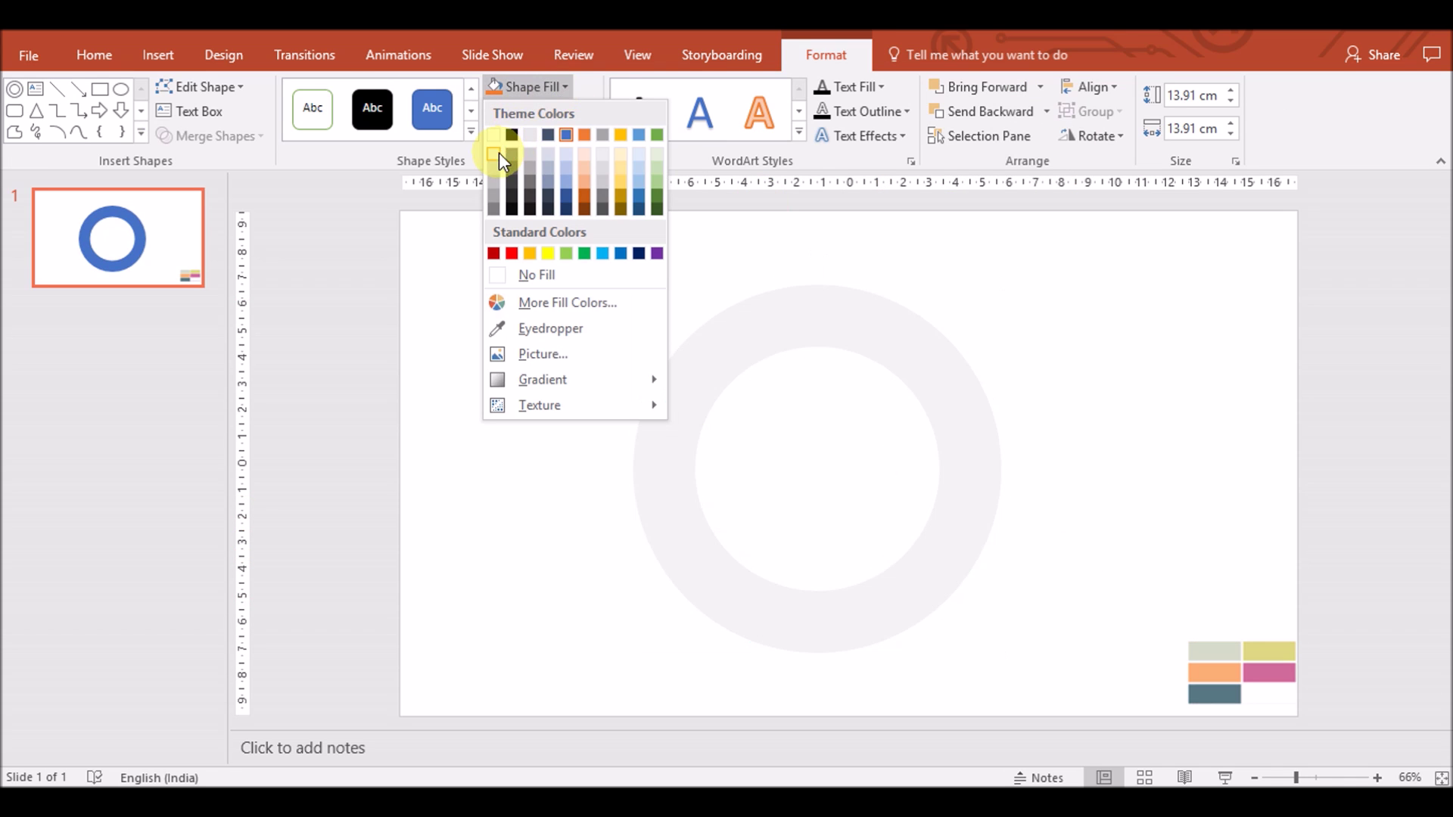
{"action": "left_click", "coordinate": [785, 292]}
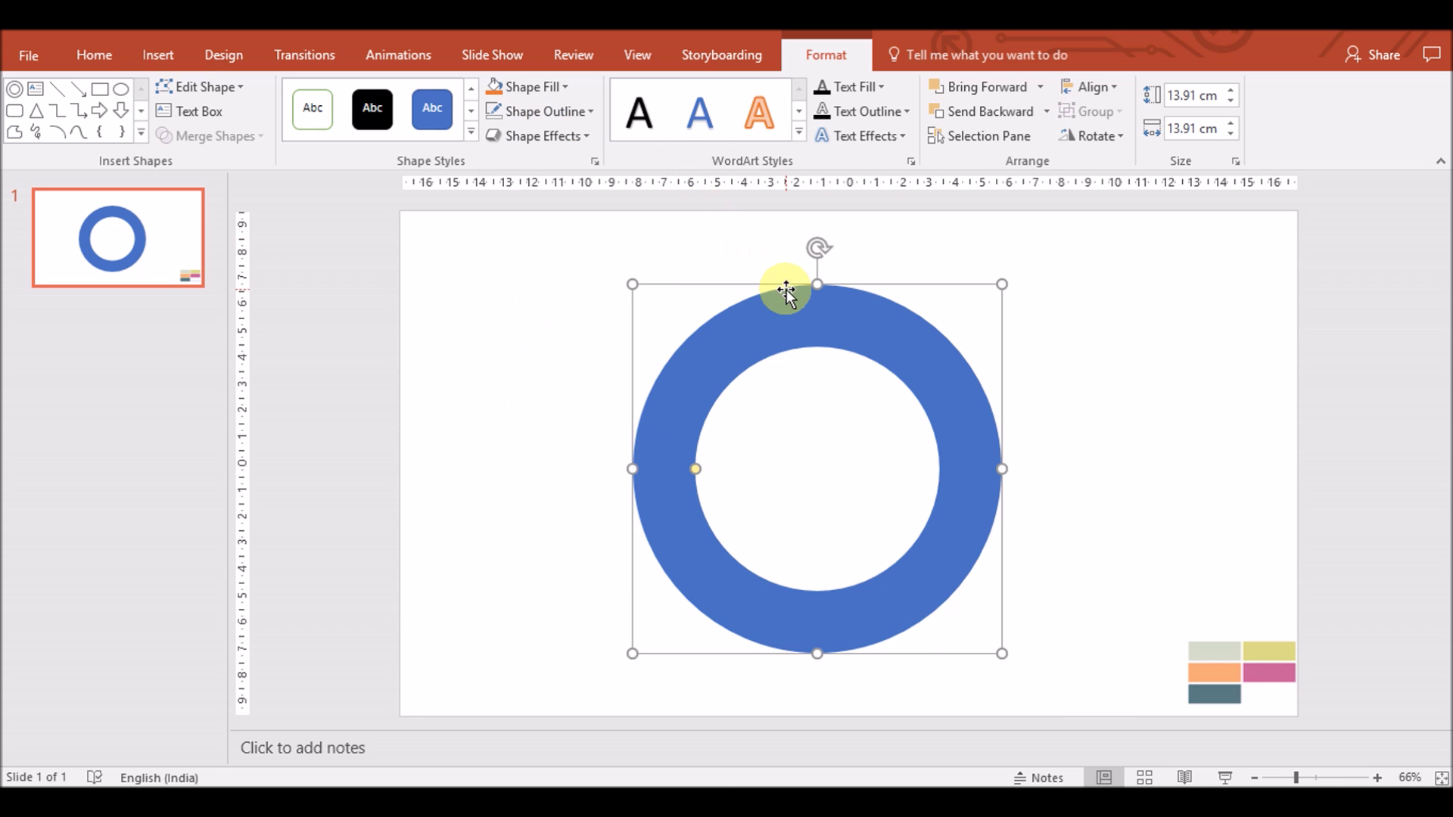
{"action": "key", "text": "ctrl+d"}
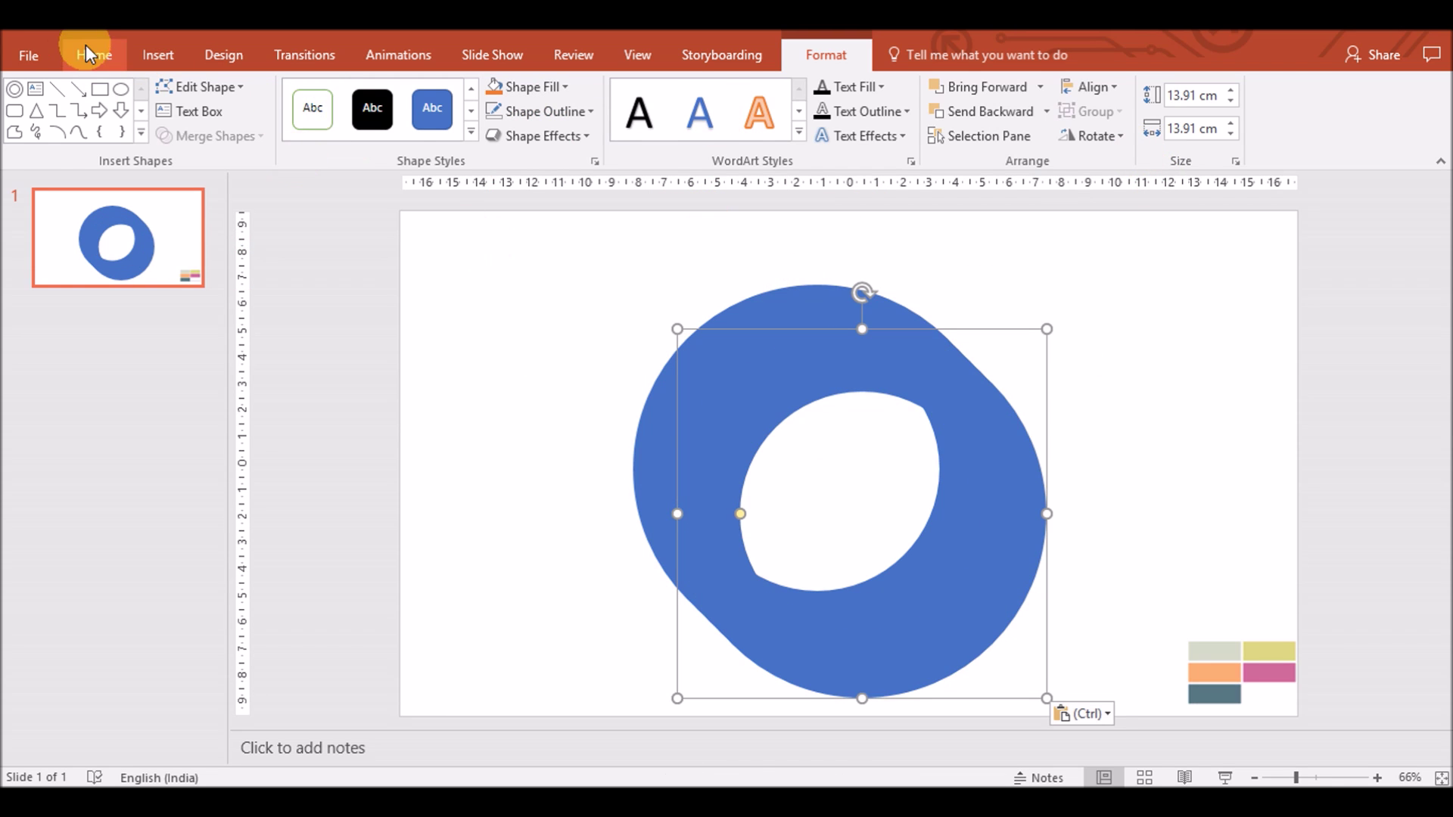
In the Selection Pane, fill ring Circle: Hollow 5 with black
{"action": "left_click", "coordinate": [89, 54]}
{"action": "left_click", "coordinate": [1254, 134]}
{"action": "left_click", "coordinate": [1278, 227]}
{"action": "left_click", "coordinate": [1286, 325]}
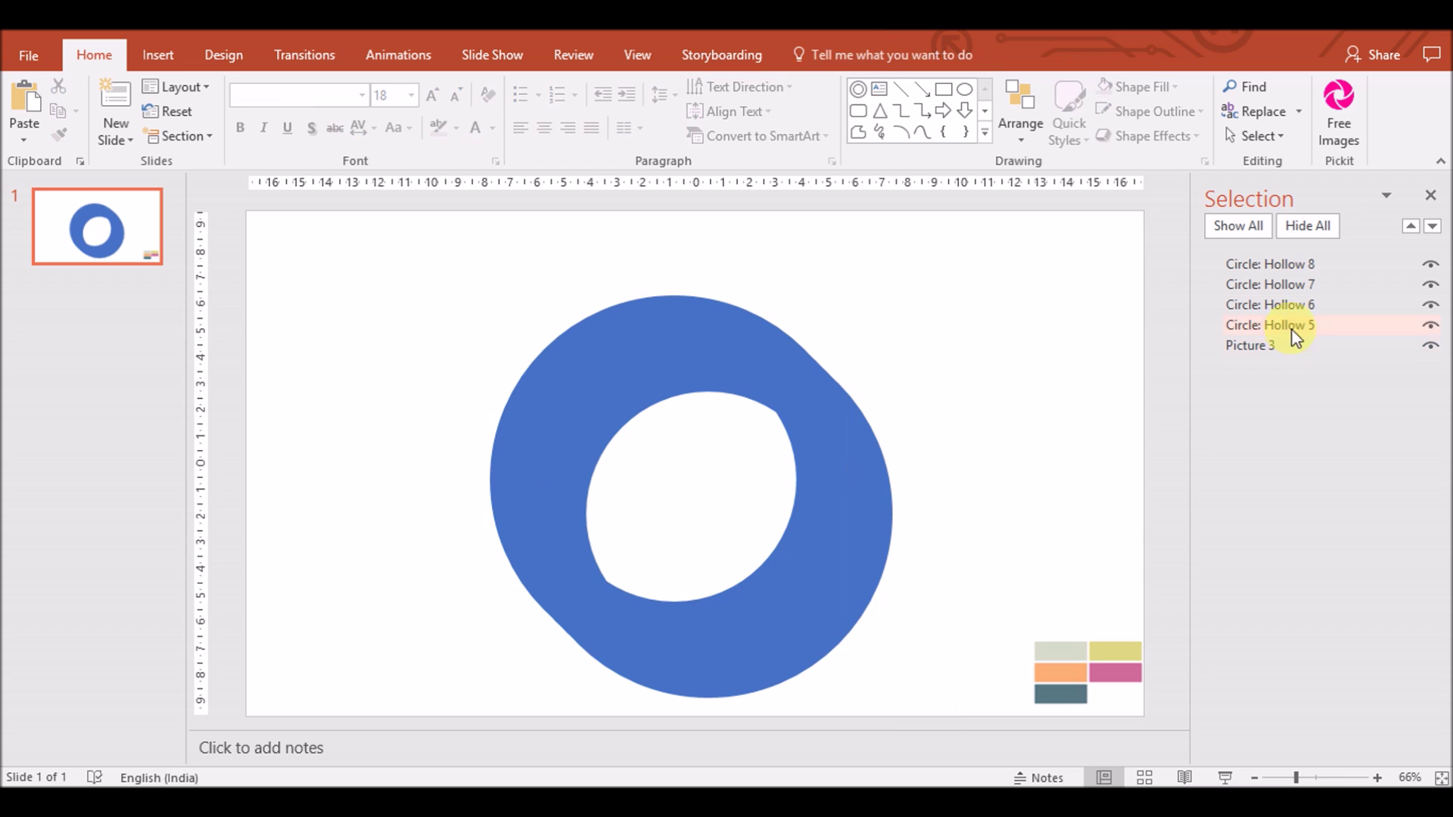
{"action": "left_click", "coordinate": [1293, 331]}
{"action": "left_click", "coordinate": [841, 55]}
{"action": "left_click", "coordinate": [527, 87]}
Fill Circle: Hollow 6 grey, Hollow 7 dark orange and Hollow 8 dark navy
{"action": "left_click", "coordinate": [511, 135]}
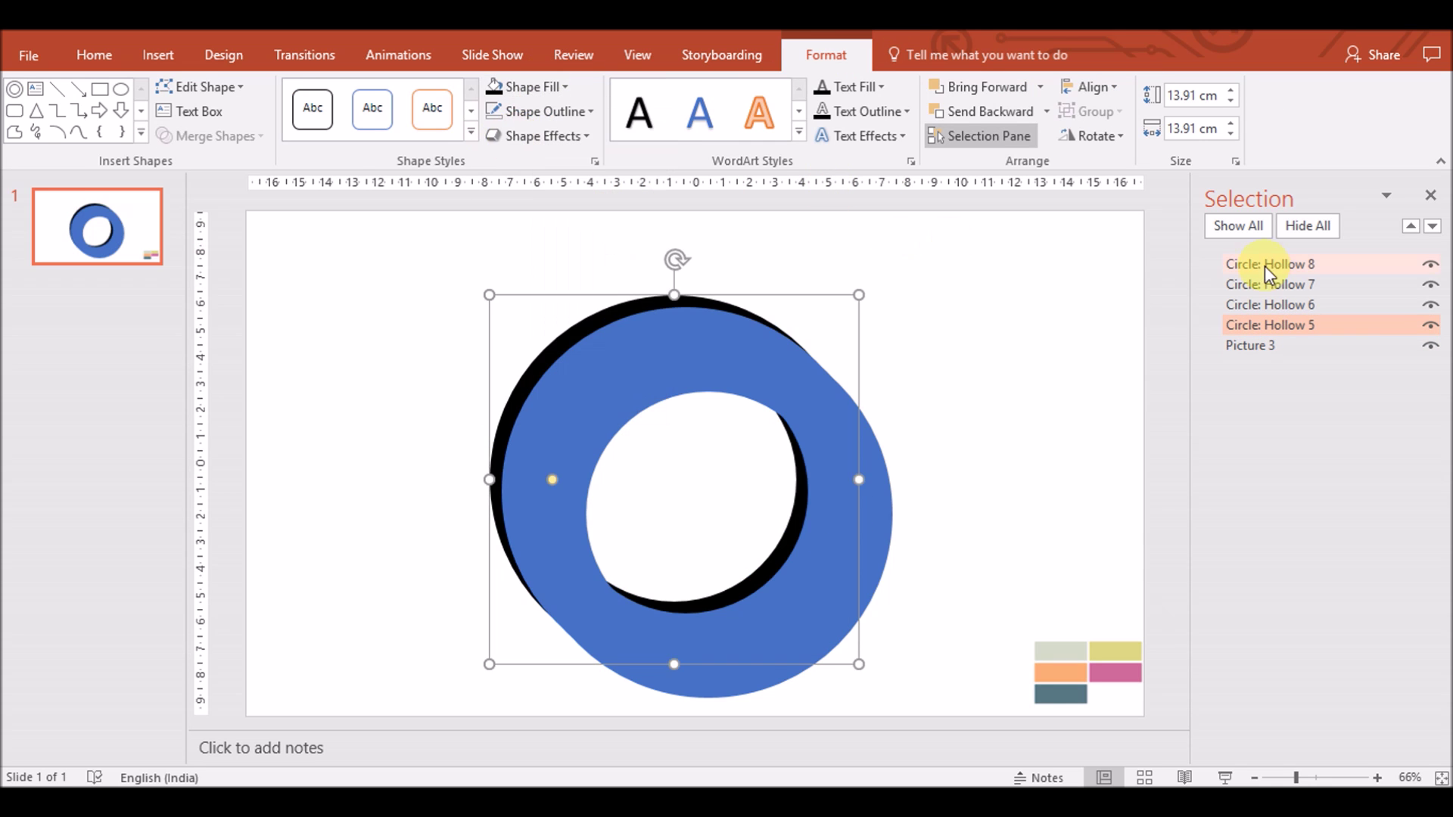
{"action": "left_click", "coordinate": [1271, 304]}
{"action": "left_click", "coordinate": [528, 86]}
{"action": "left_click", "coordinate": [529, 154]}
{"action": "left_click", "coordinate": [1271, 284]}
{"action": "left_click", "coordinate": [527, 86]}
{"action": "left_click", "coordinate": [584, 189]}
{"action": "left_click", "coordinate": [527, 86]}
{"action": "left_click", "coordinate": [543, 154]}
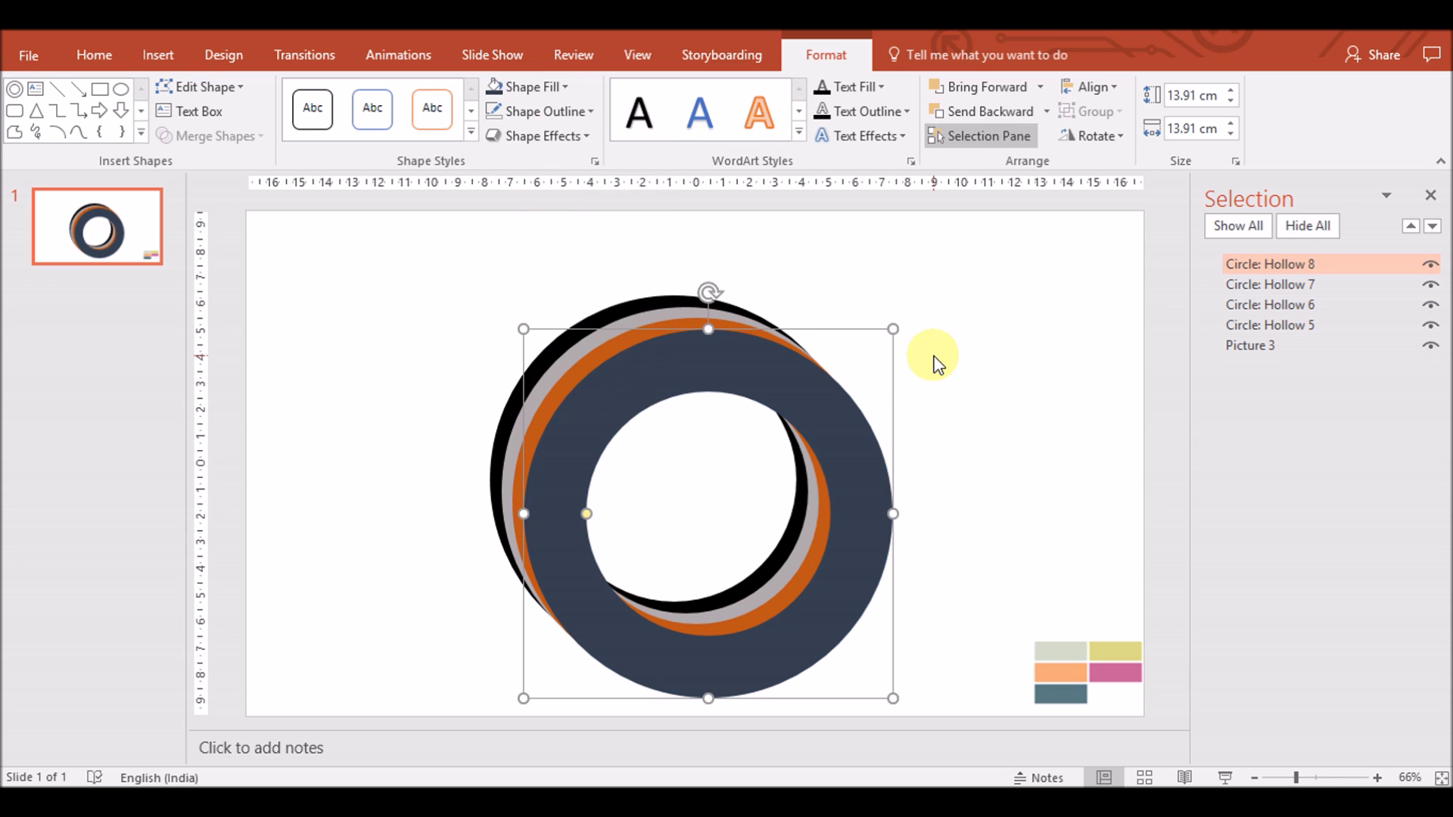
{"action": "left_click", "coordinate": [726, 392]}
Stack the four rings exactly using Align Center and Align Middle
{"action": "key", "text": "ctrl+a"}
{"action": "left_click", "coordinate": [1086, 647], "text": "ctrl"}
{"action": "left_click", "coordinate": [825, 54]}
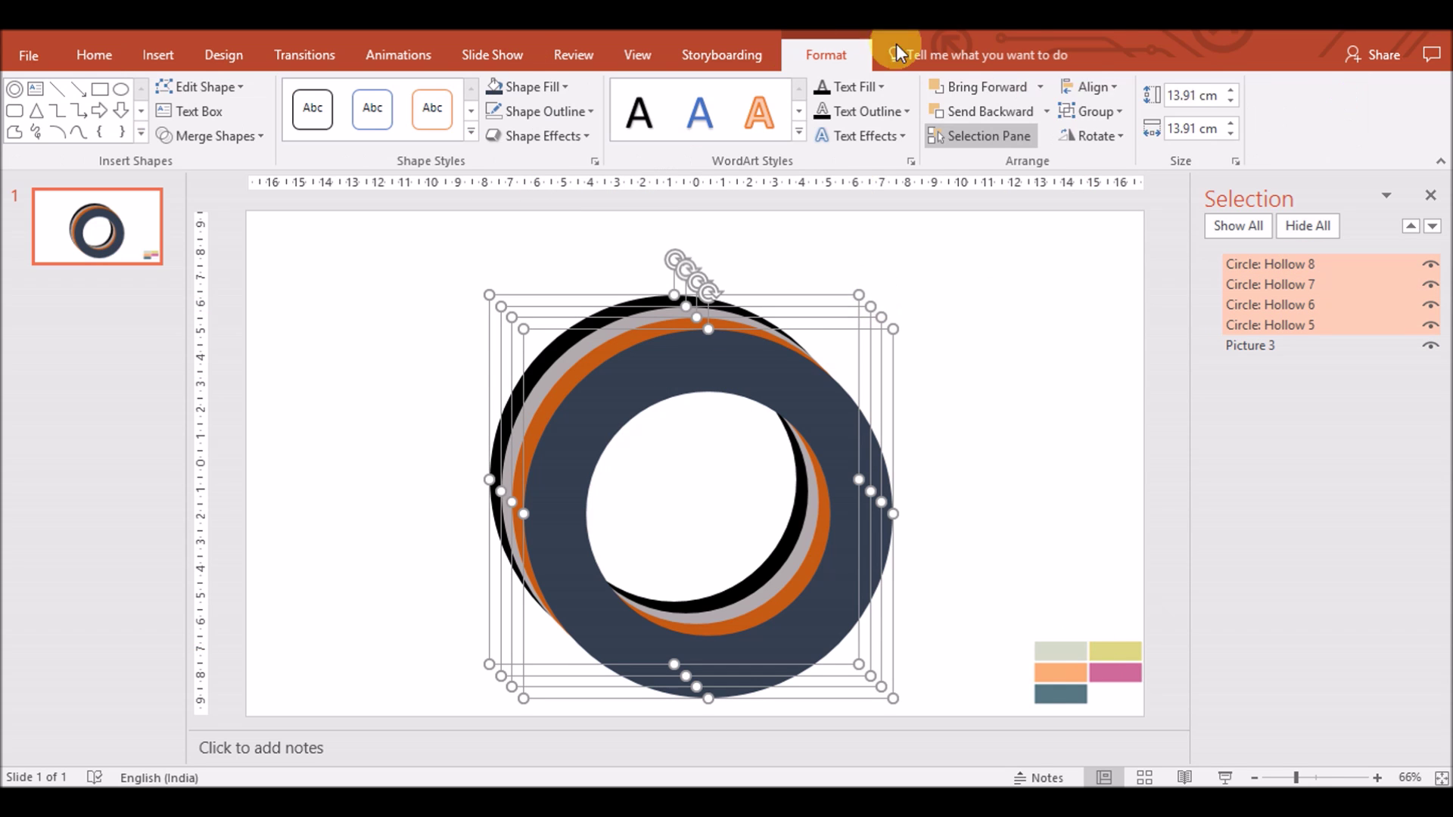
{"action": "left_click", "coordinate": [1089, 86]}
{"action": "left_click", "coordinate": [1023, 139]}
{"action": "left_click", "coordinate": [1089, 86]}
{"action": "left_click", "coordinate": [1024, 220]}
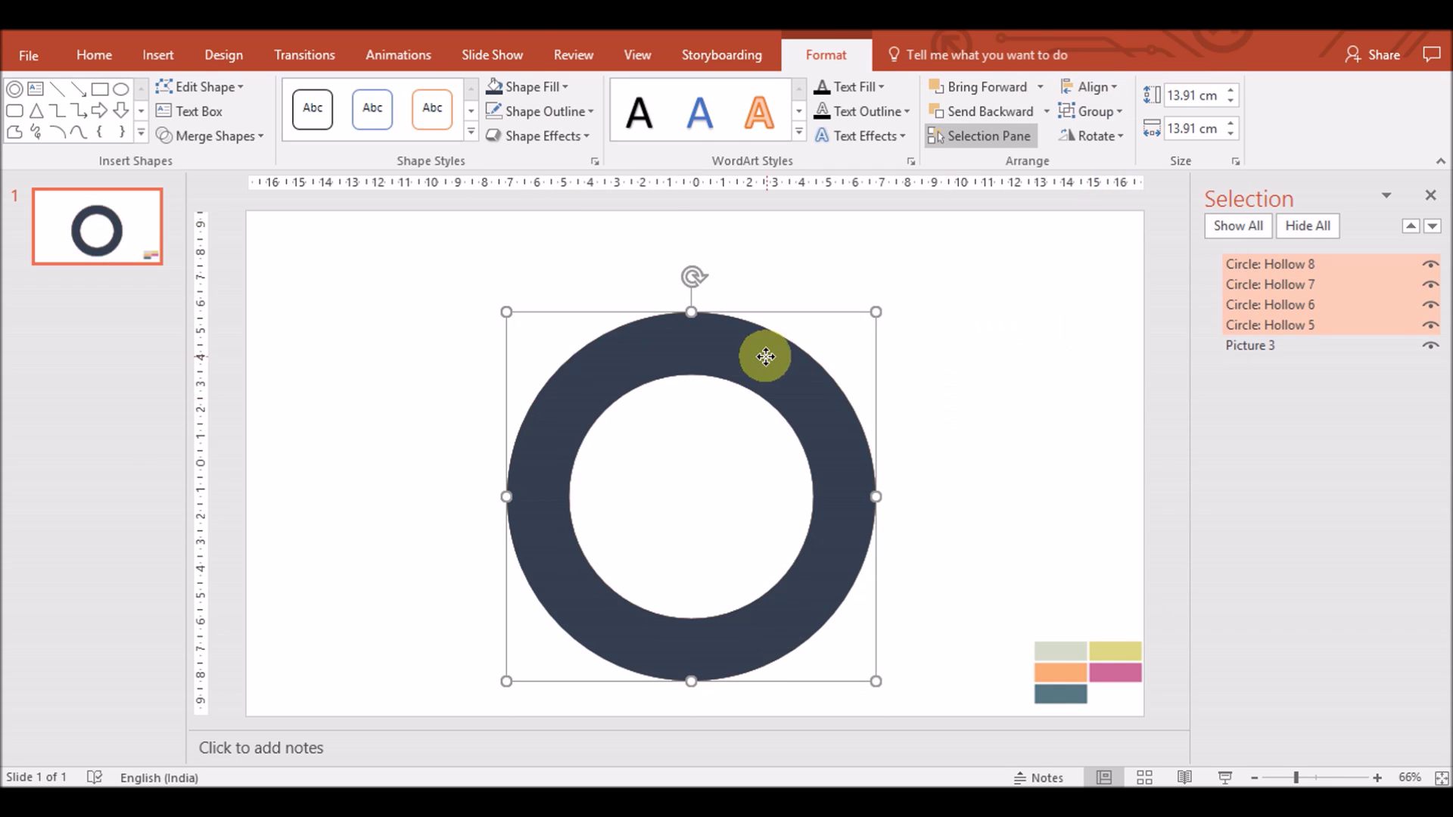
{"action": "left_click", "coordinate": [916, 366]}
{"action": "key", "text": "ctrl+a"}
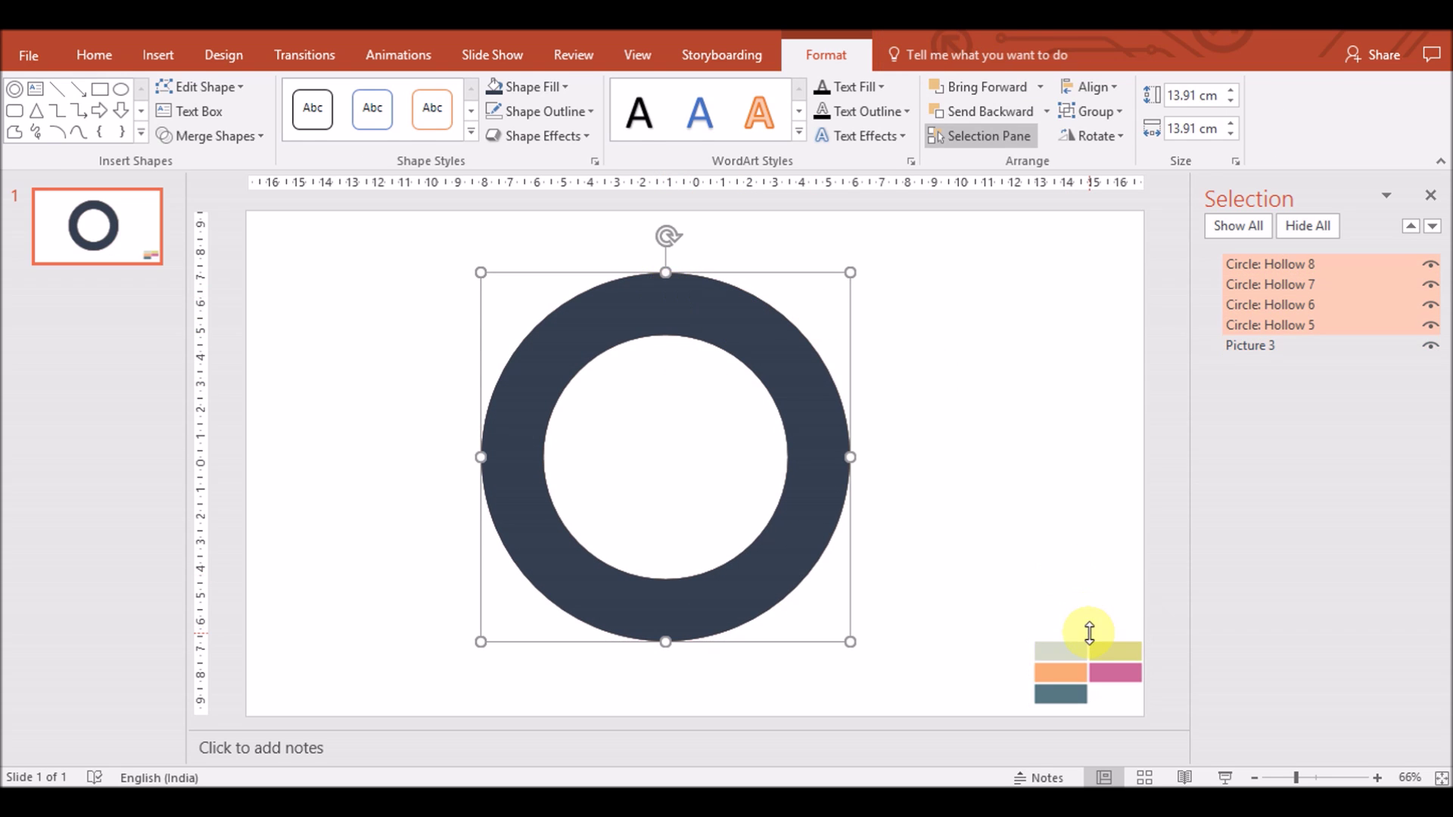
Group the four rings, leaving out the swatch picture, and centre the group on the slide
{"action": "left_click", "coordinate": [1089, 633]}
{"action": "key", "text": "ctrl+a"}
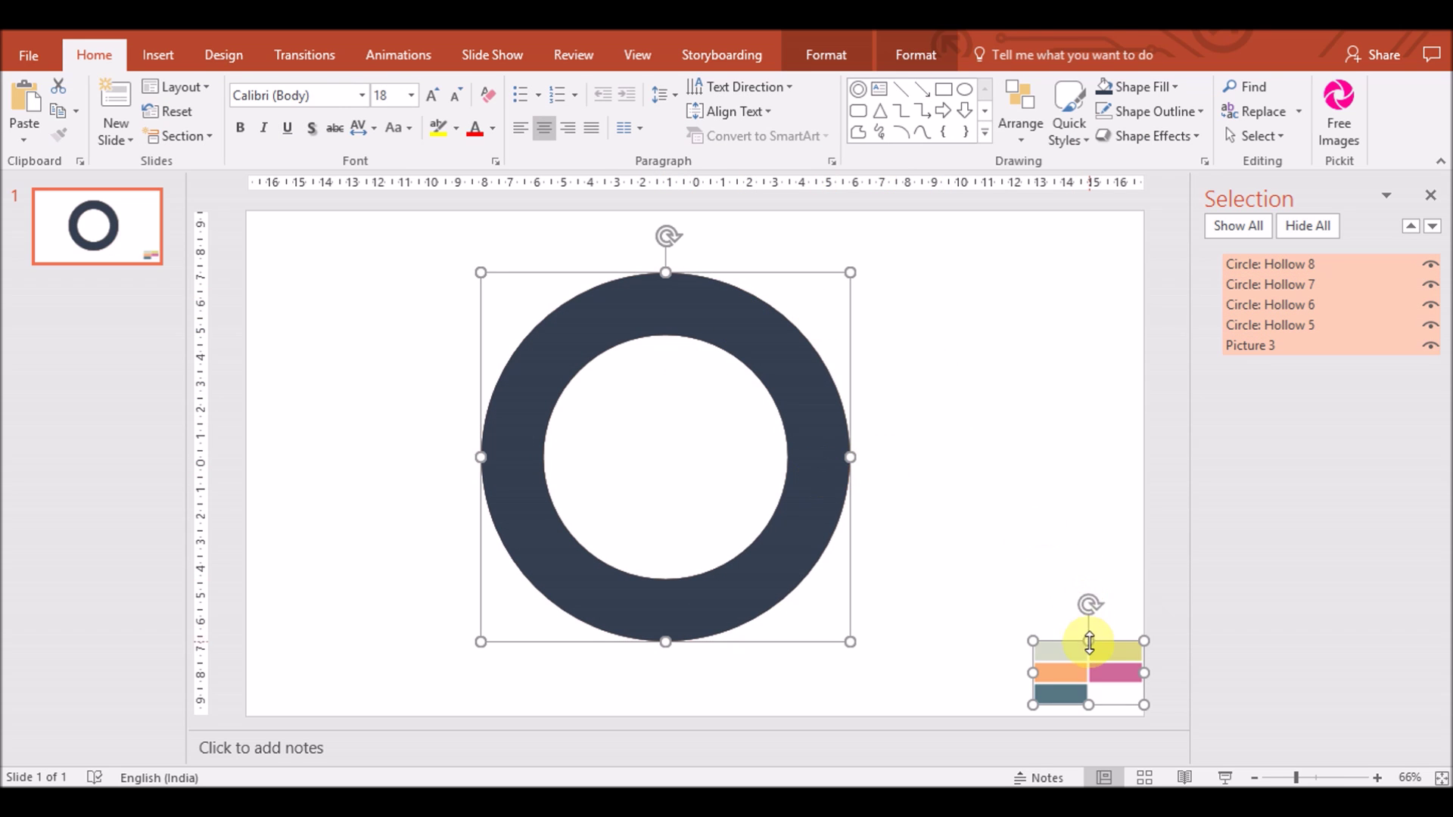
{"action": "left_click", "coordinate": [1088, 654], "text": "ctrl"}
{"action": "key", "text": "ctrl+g"}
{"action": "left_click", "coordinate": [1020, 124]}
{"action": "mouse_move", "coordinate": [1046, 416]}
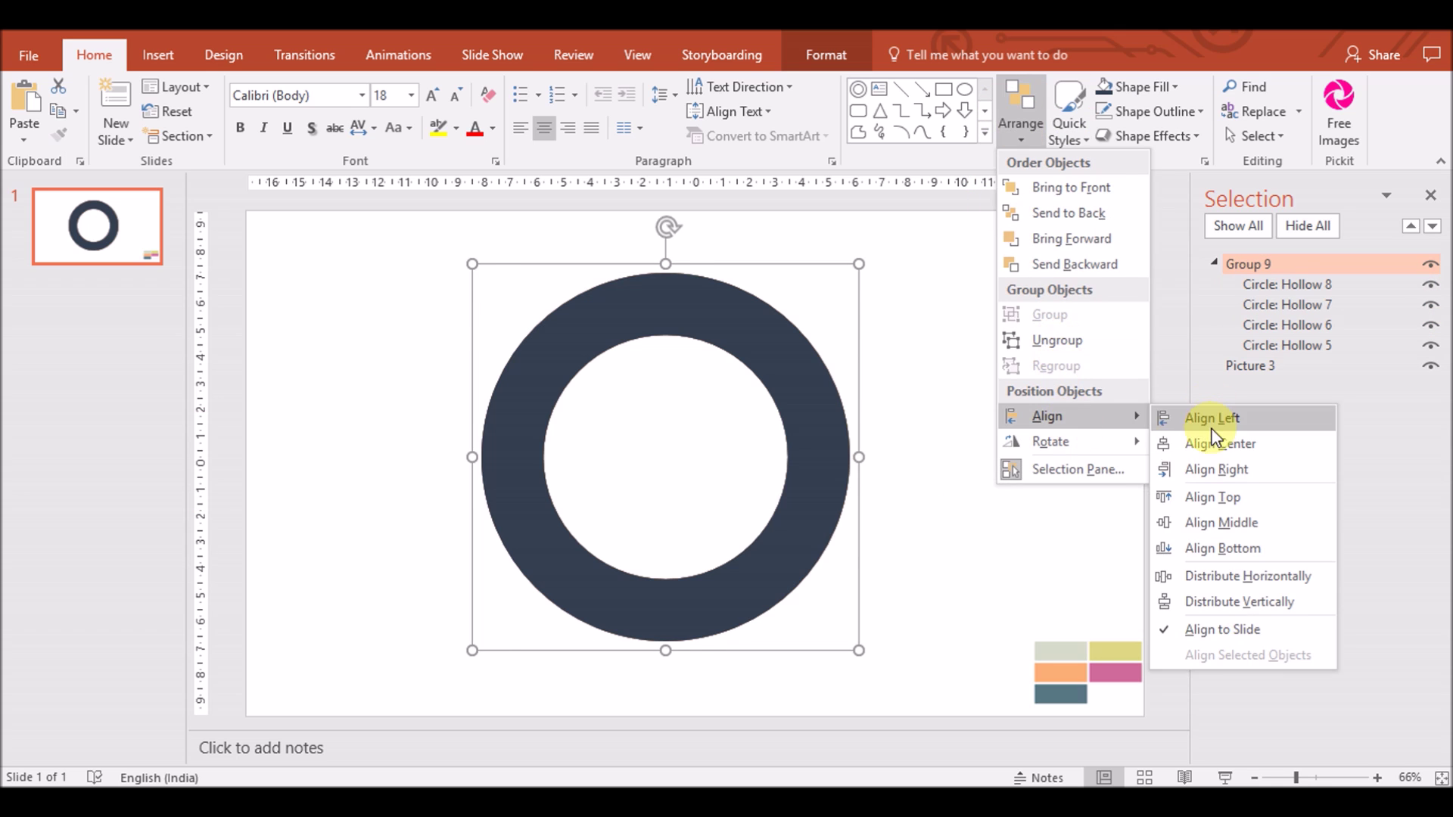
{"action": "left_click", "coordinate": [1220, 443]}
{"action": "left_click", "coordinate": [1020, 124]}
{"action": "left_click", "coordinate": [1221, 522]}
{"action": "key", "text": "Escape"}
Show the slide guides and hide the navy, orange and grey rings so only black shows
{"action": "left_click", "coordinate": [637, 54]}
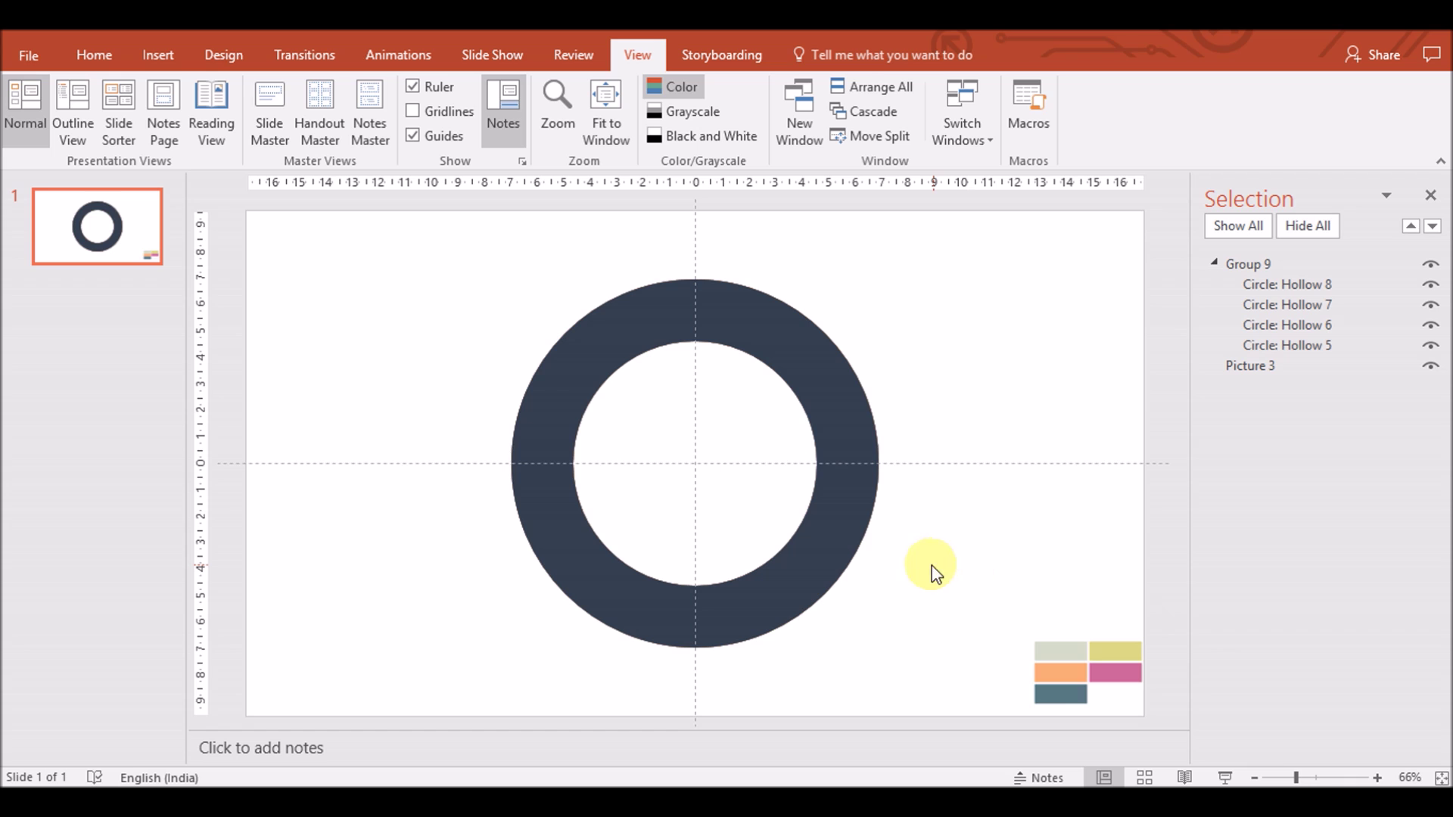
{"action": "left_click", "coordinate": [1430, 286]}
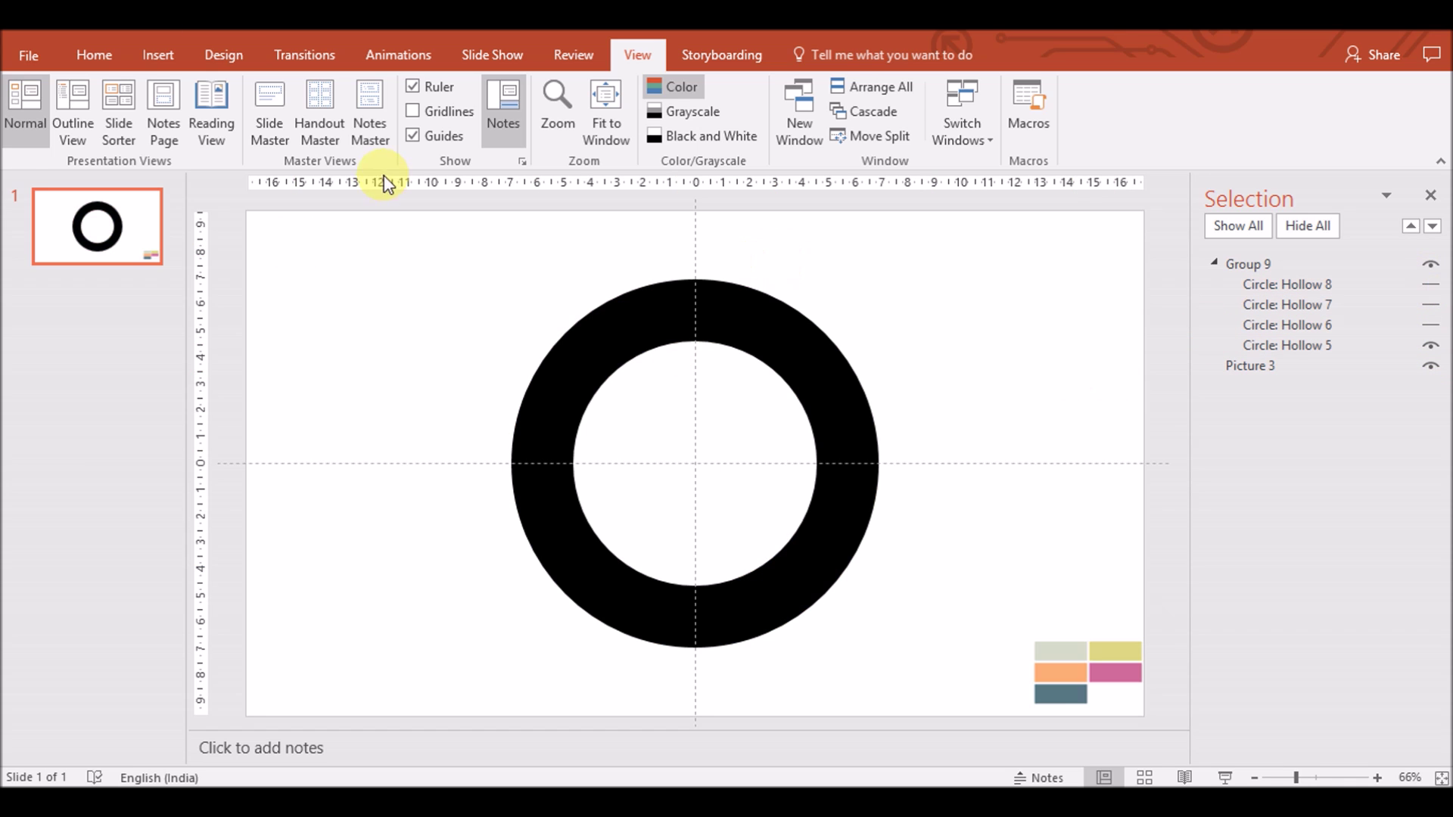
{"action": "left_click", "coordinate": [159, 55]}
{"action": "left_click", "coordinate": [361, 114]}
{"action": "left_click", "coordinate": [406, 373]}
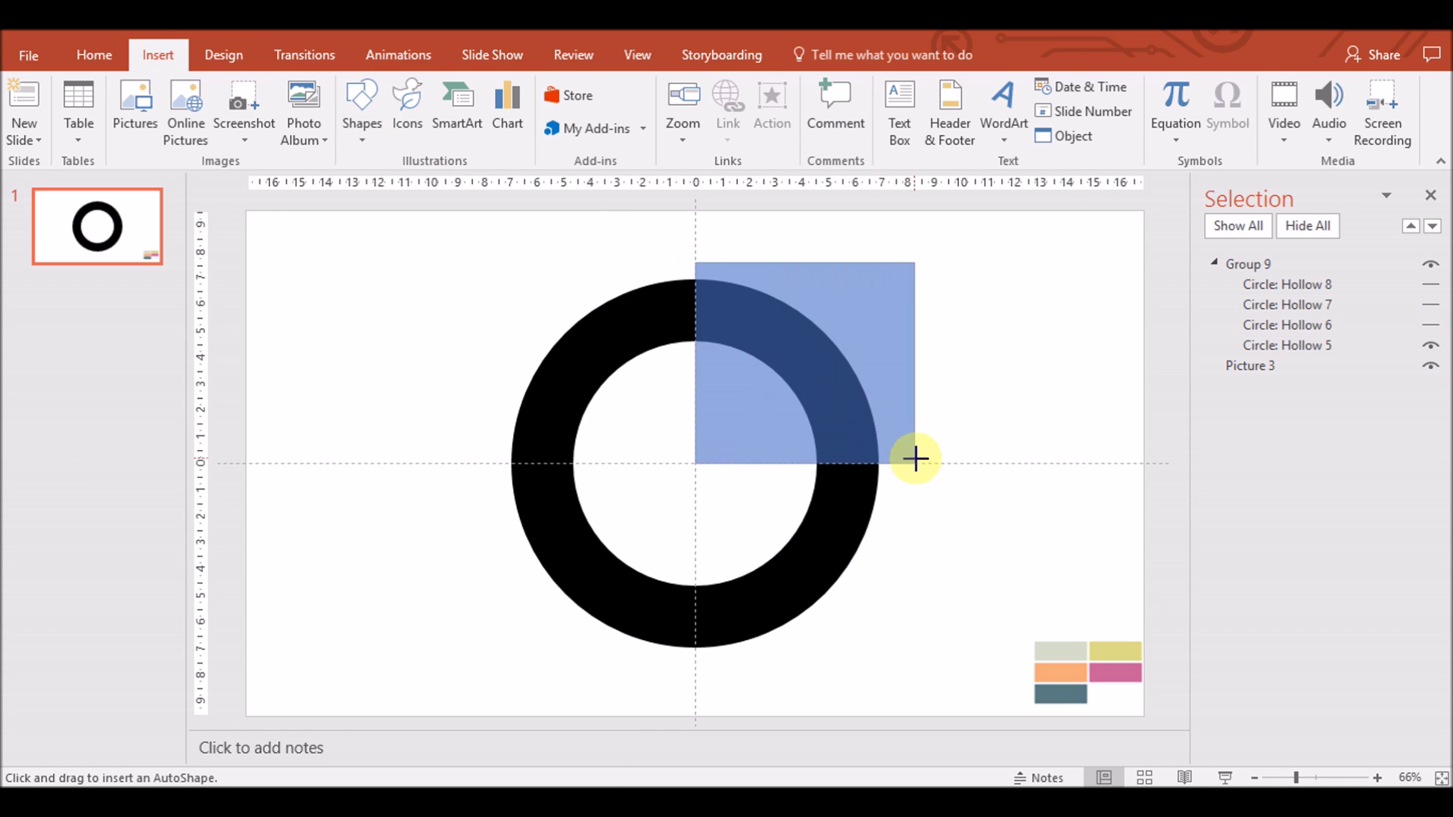
Draw a blue square from the slide centre over the ring's top-right quarter, with a matching outline
{"action": "left_click_drag", "start_coordinate": [695, 263], "coordinate": [916, 462]}
{"action": "left_click", "coordinate": [538, 111]}
{"action": "left_click", "coordinate": [564, 350]}
{"action": "left_click", "coordinate": [778, 349]}
{"action": "left_click_drag", "start_coordinate": [780, 349], "coordinate": [780, 346]}
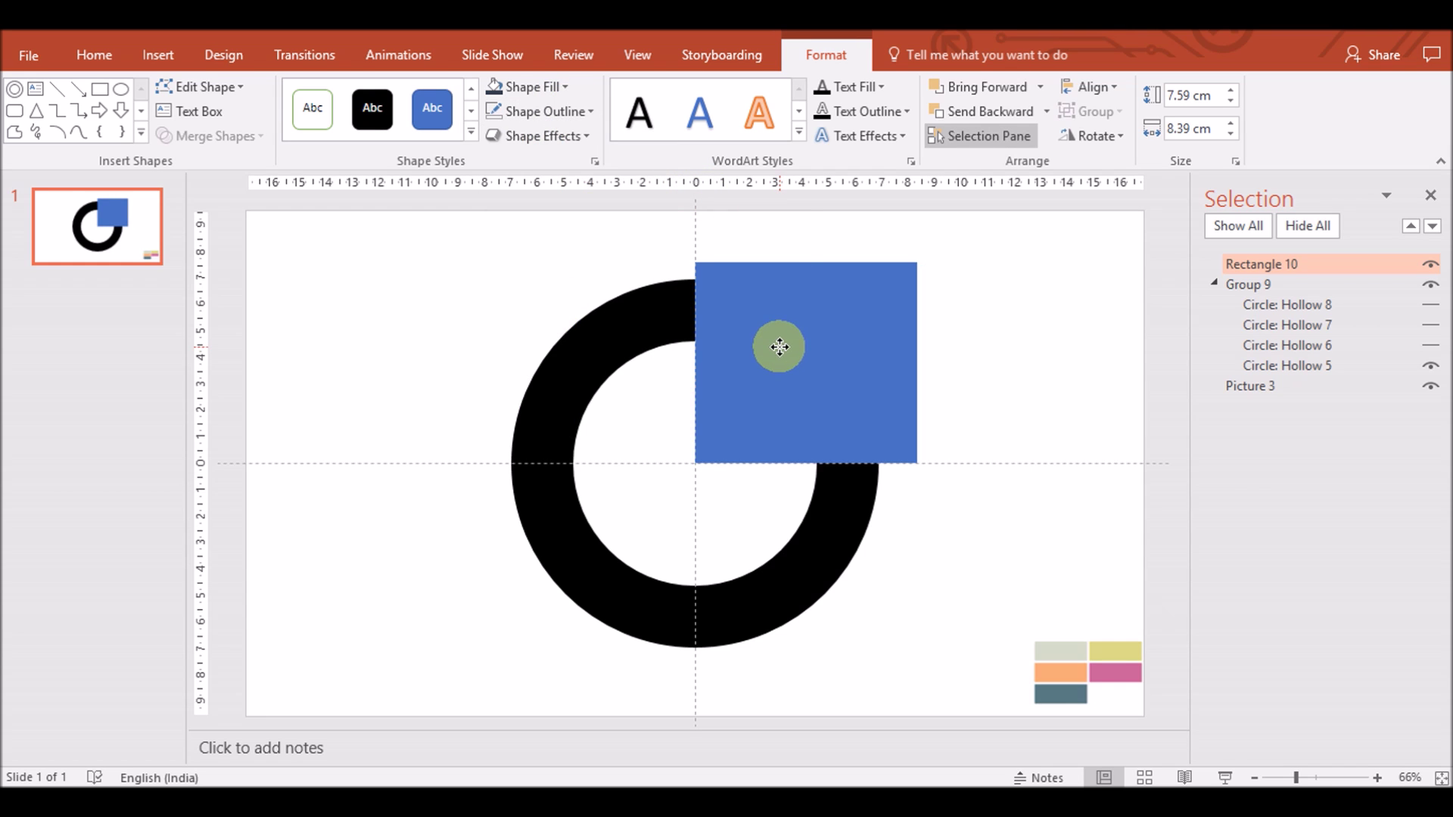
Select the blue square and the ring group in the Selection Pane
{"action": "left_click", "coordinate": [824, 579], "text": "shift"}
{"action": "left_click", "coordinate": [1346, 266]}
{"action": "left_click", "coordinate": [1400, 366]}
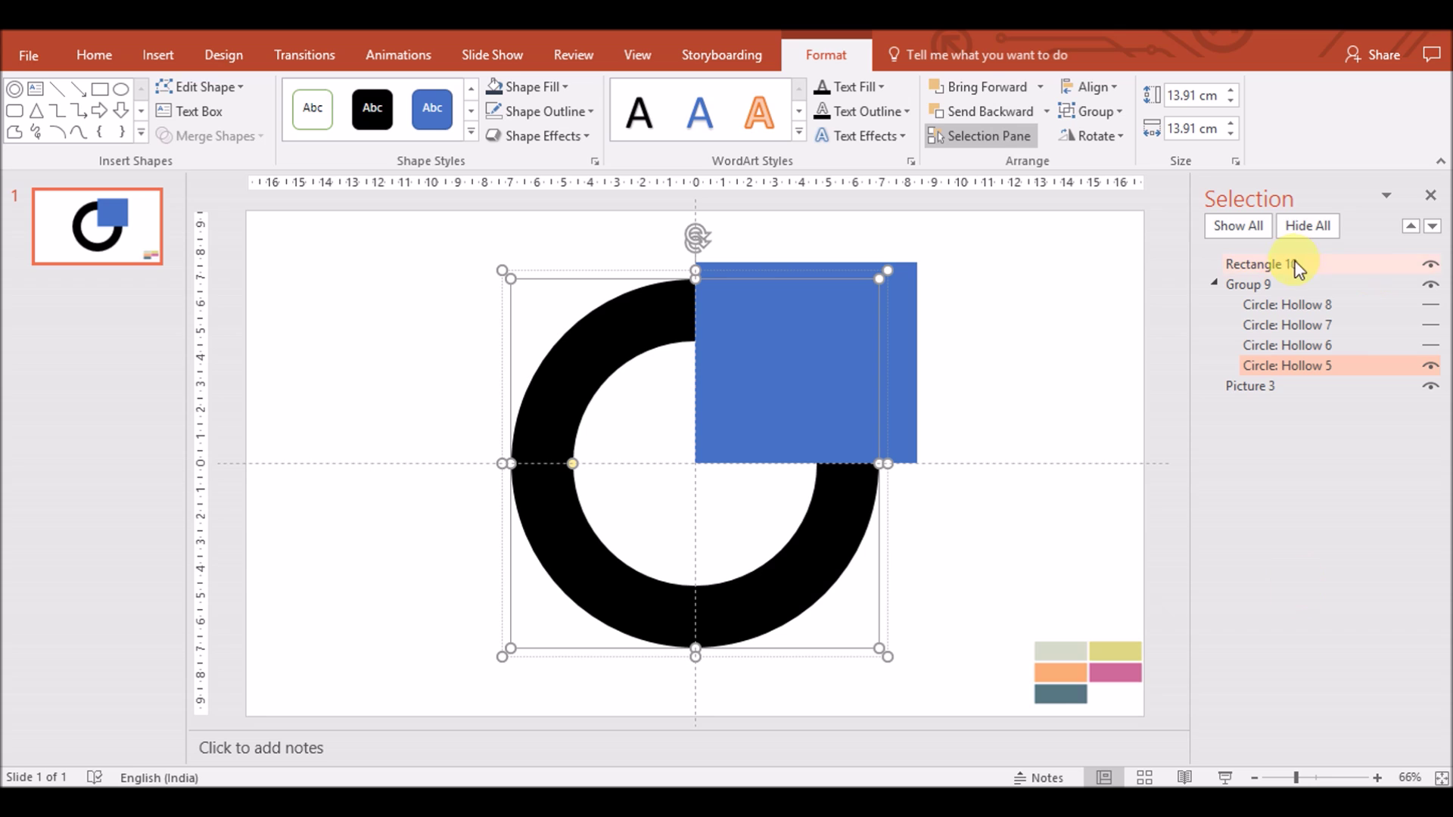
{"action": "left_click", "coordinate": [963, 364]}
{"action": "left_click", "coordinate": [904, 363]}
{"action": "left_click", "coordinate": [1317, 366]}
{"action": "left_click", "coordinate": [1248, 288]}
Unhide the grey, dark orange and navy rings, with navy on top
{"action": "left_click", "coordinate": [1430, 345]}
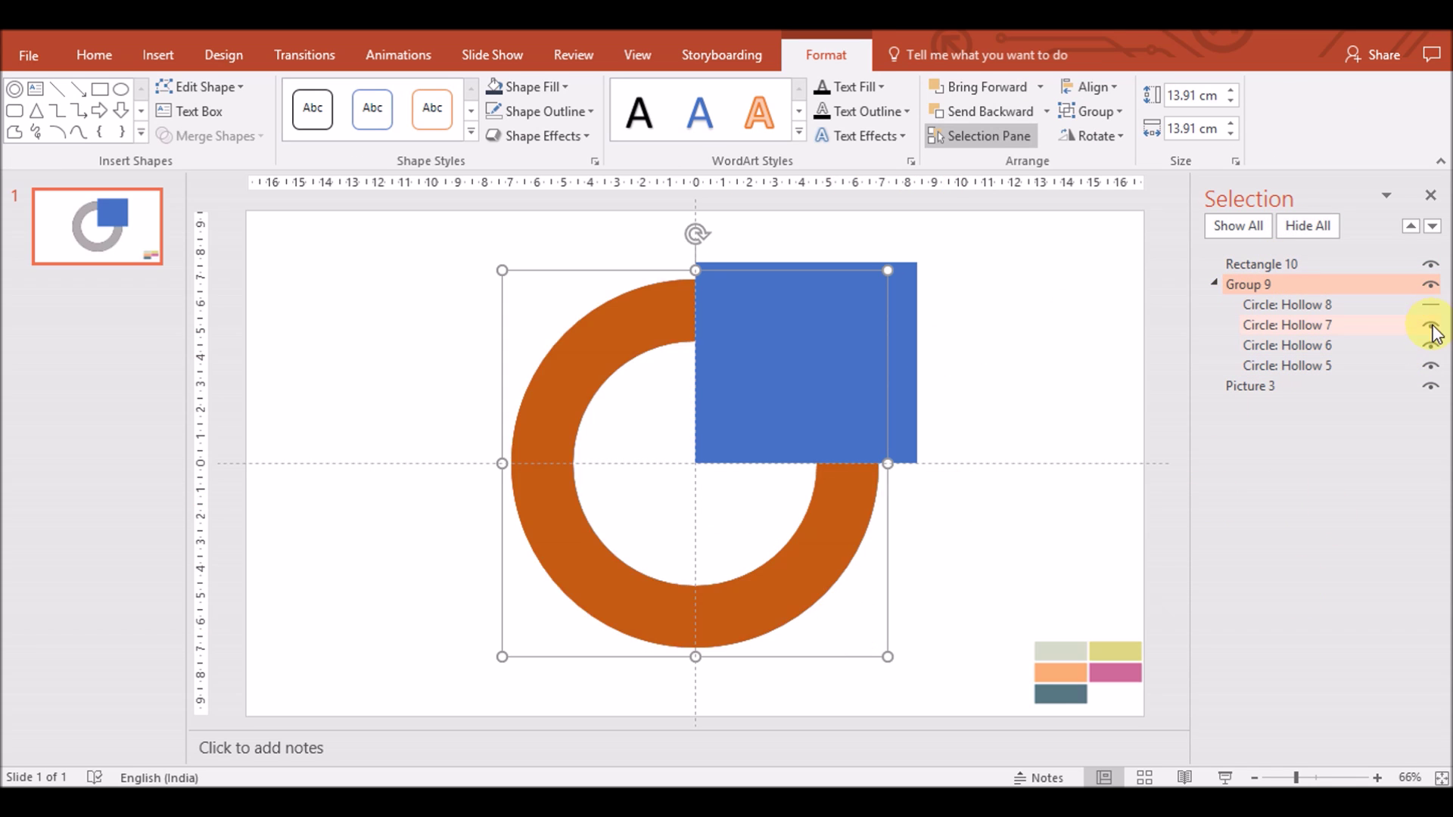
{"action": "left_click", "coordinate": [1430, 325]}
{"action": "left_click", "coordinate": [1430, 304]}
{"action": "left_click", "coordinate": [1070, 512]}
{"action": "left_click", "coordinate": [1286, 304]}
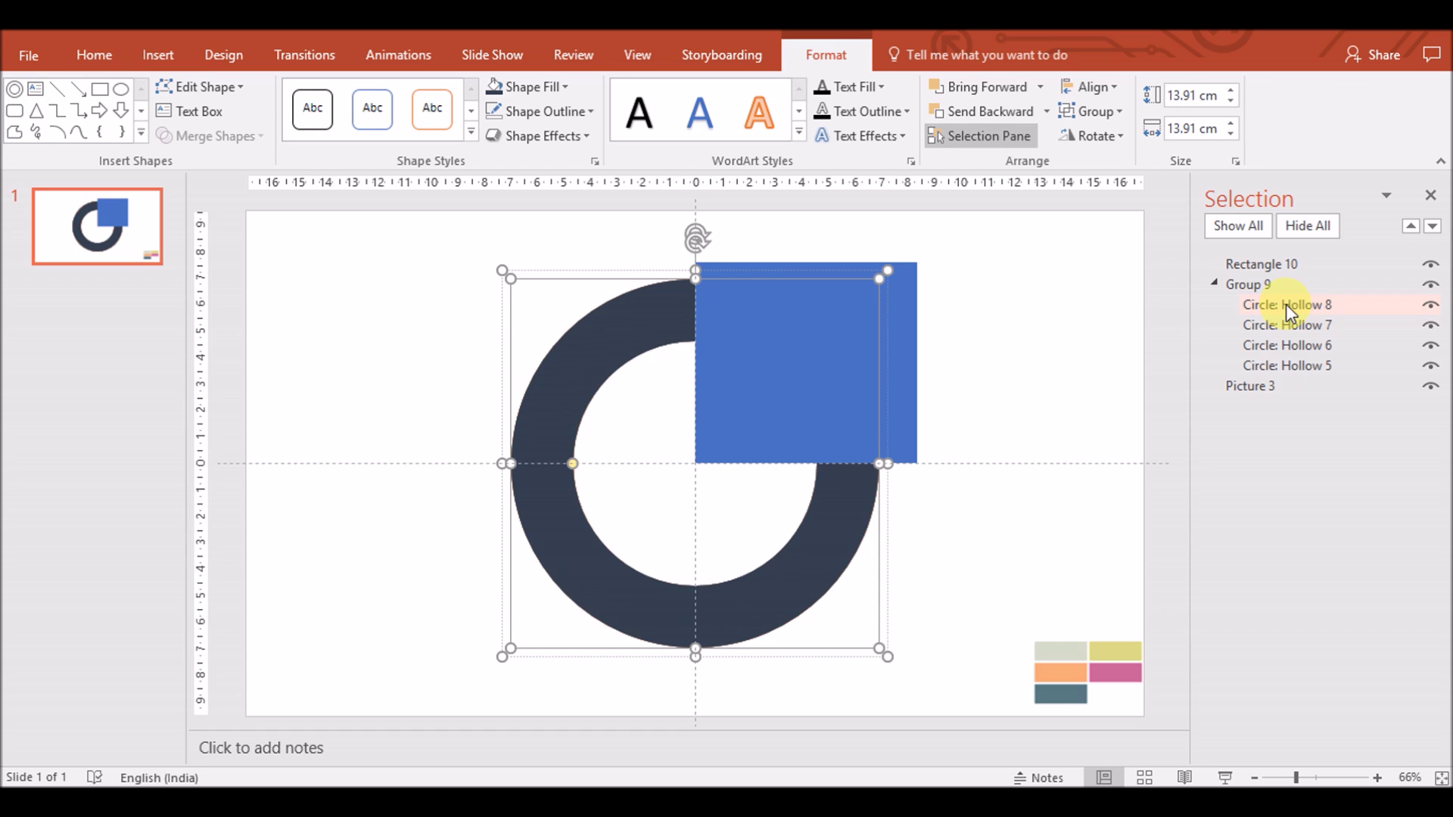
{"action": "left_click", "coordinate": [1265, 286]}
Ungroup the rings and hide the navy, dark orange and grey rings
{"action": "right_click", "coordinate": [887, 661]}
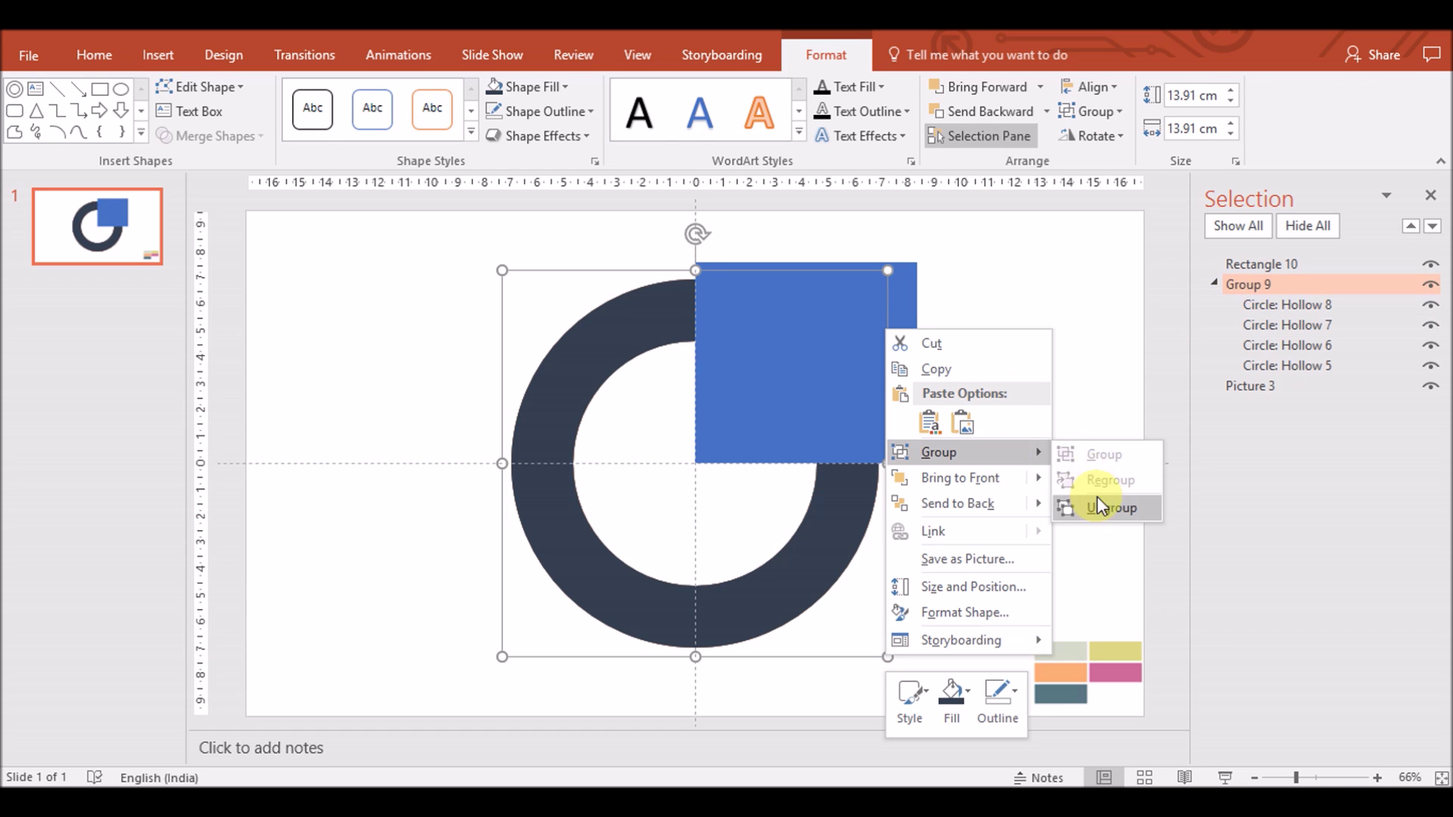
{"action": "left_click", "coordinate": [1103, 503]}
{"action": "left_click", "coordinate": [1430, 284]}
{"action": "left_click", "coordinate": [1430, 304]}
{"action": "left_click", "coordinate": [1430, 324]}
Place a copy of the blue square directly below the original
{"action": "left_click", "coordinate": [863, 392]}
{"action": "left_click", "coordinate": [830, 583]}
{"action": "left_click", "coordinate": [916, 569]}
{"action": "left_click", "coordinate": [864, 407]}
{"action": "left_click_drag", "start_coordinate": [861, 402], "coordinate": [811, 564]}
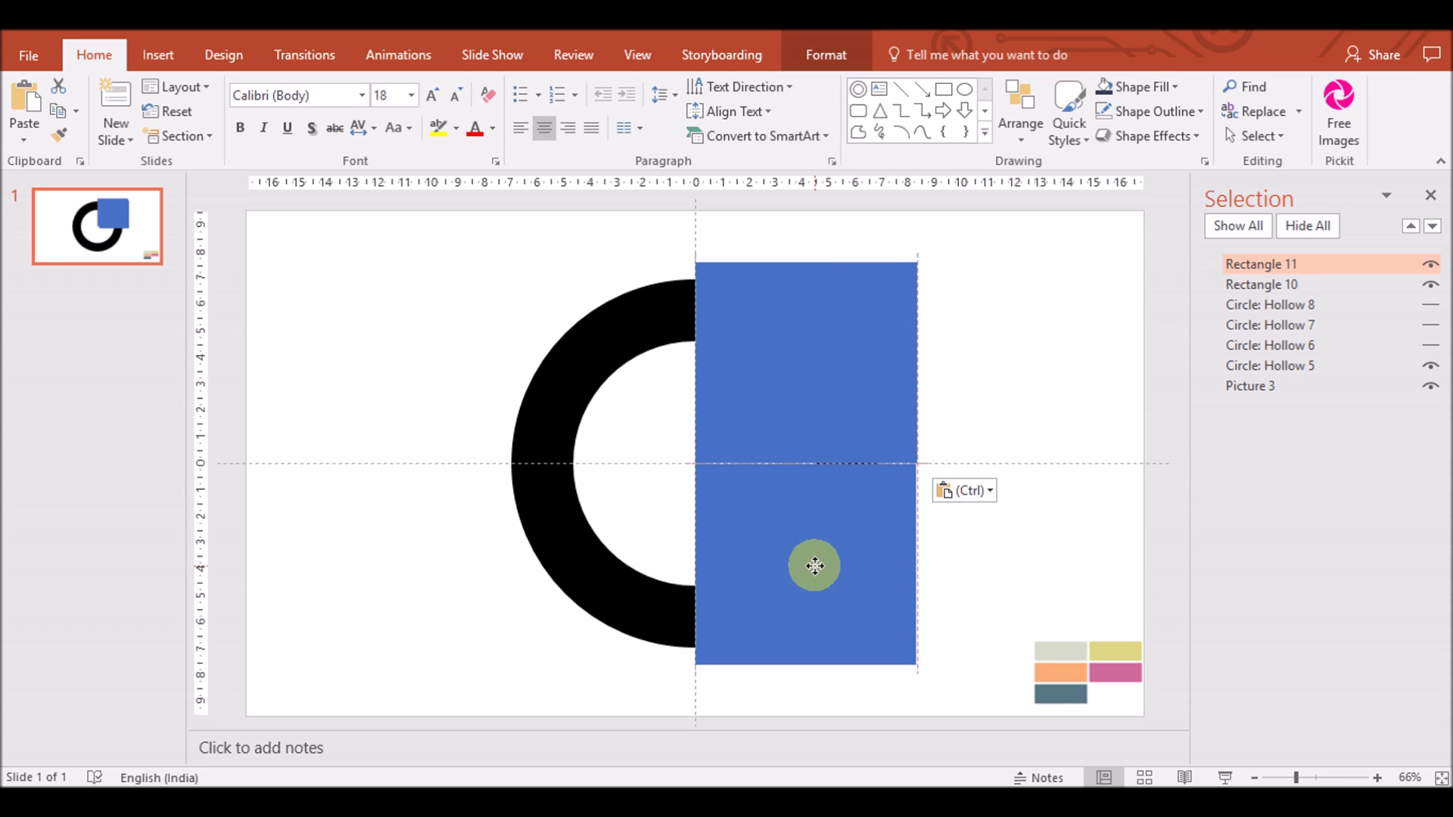
Copy both squares over the ring's left half and hide the three extra square copies
{"action": "left_click", "coordinate": [941, 574]}
{"action": "left_click", "coordinate": [778, 401]}
{"action": "left_click", "coordinate": [777, 401], "text": "ctrl"}
{"action": "key", "text": "ctrl+c"}
{"action": "key", "text": "ctrl+v"}
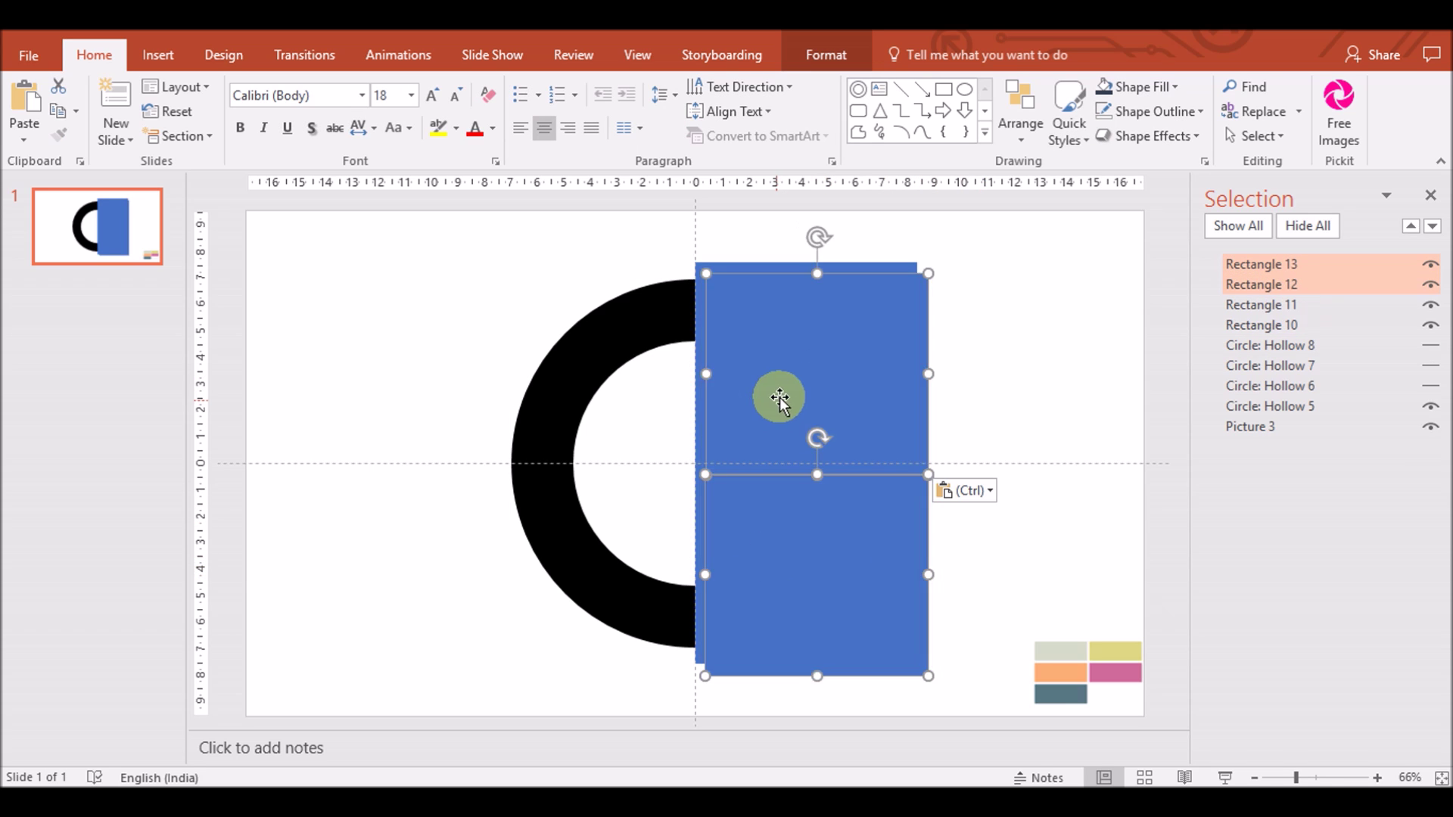
{"action": "left_click_drag", "start_coordinate": [778, 401], "coordinate": [580, 362]}
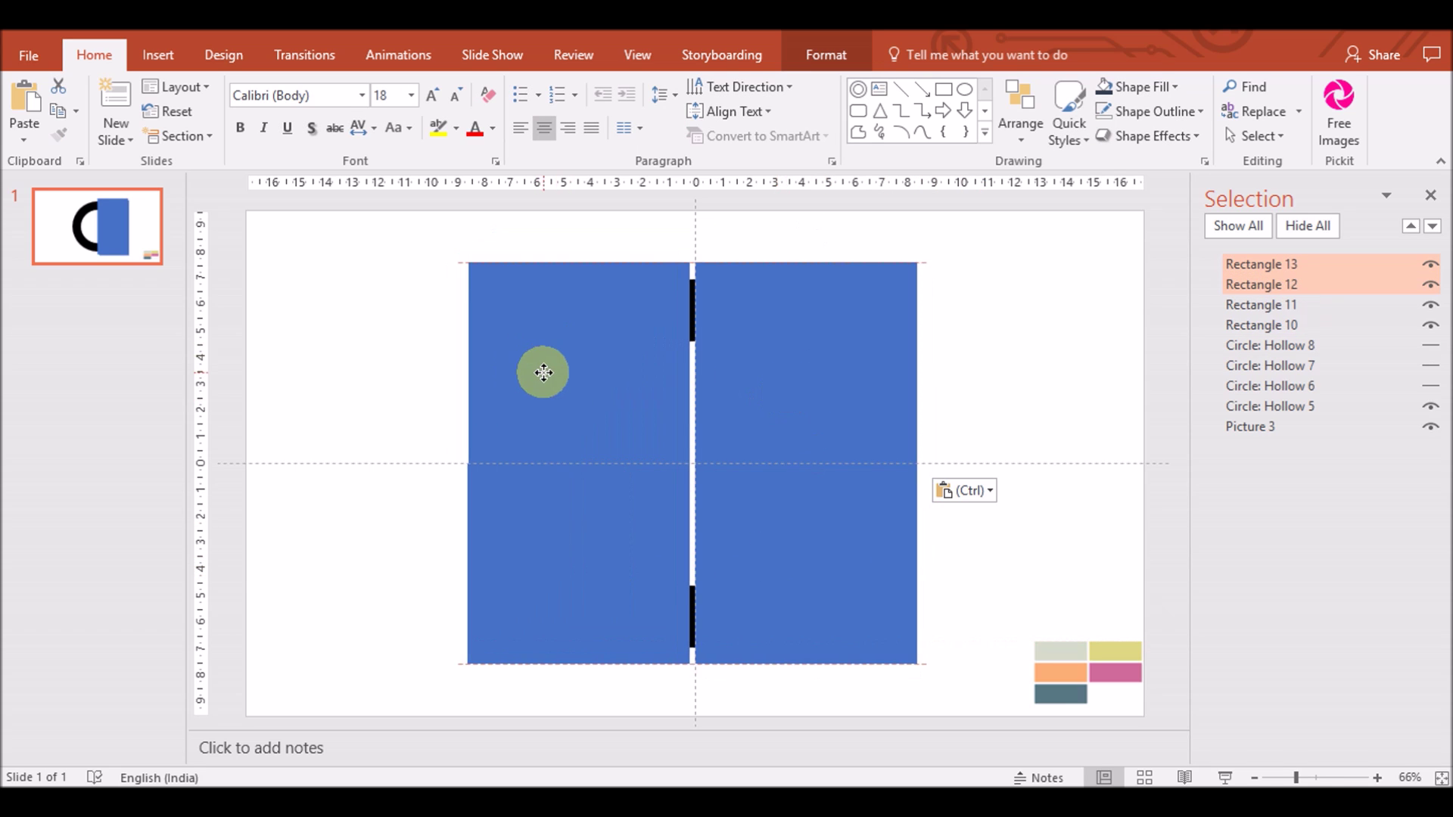
{"action": "left_click", "coordinate": [1429, 304]}
{"action": "left_click", "coordinate": [1430, 284]}
{"action": "left_click", "coordinate": [1430, 263]}
Select the black ring together with the top-right square for merging
{"action": "left_click", "coordinate": [800, 570]}
{"action": "left_click", "coordinate": [890, 441], "text": "ctrl"}
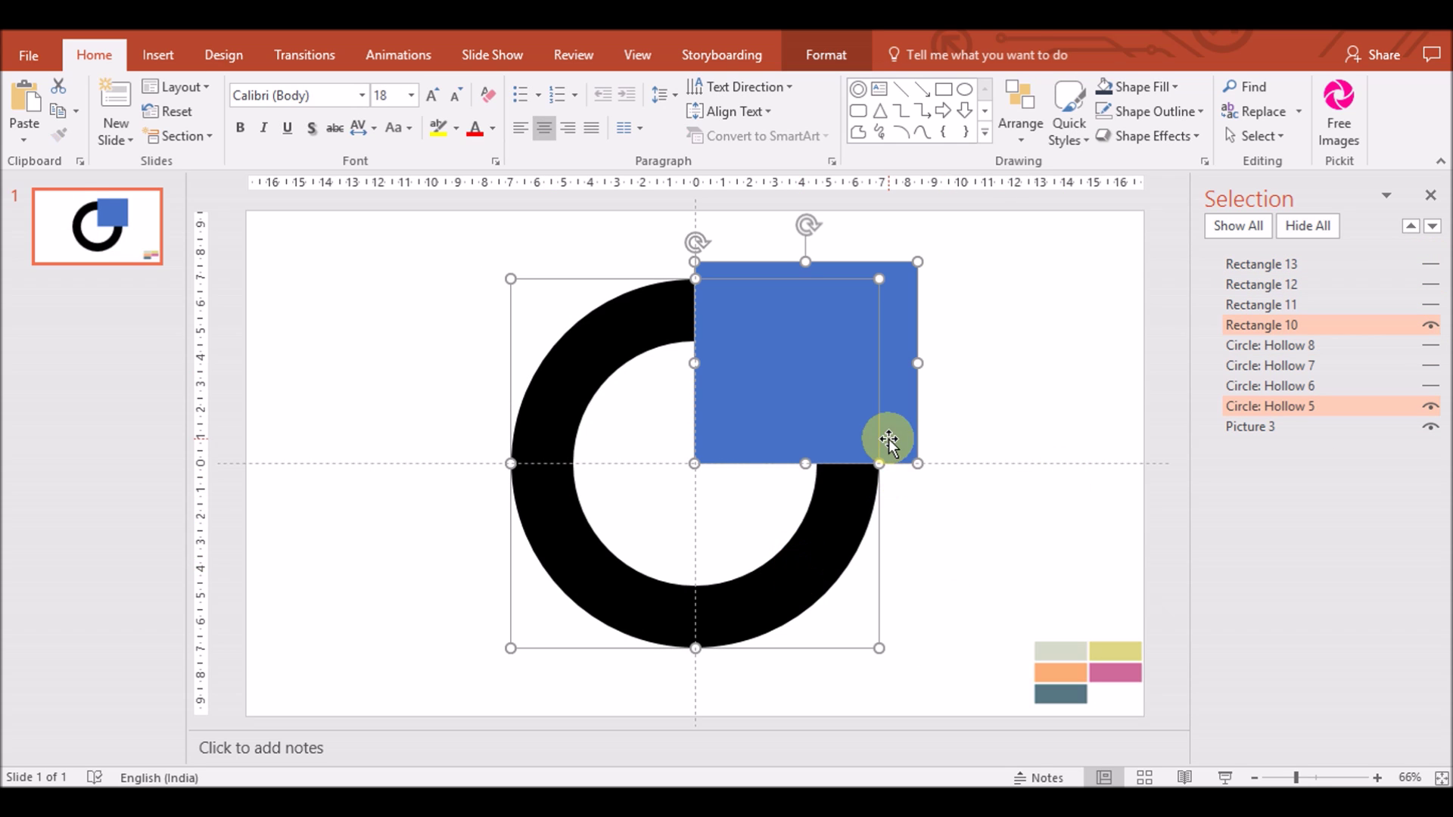
{"action": "left_click", "coordinate": [826, 54]}
{"action": "left_click", "coordinate": [209, 135]}
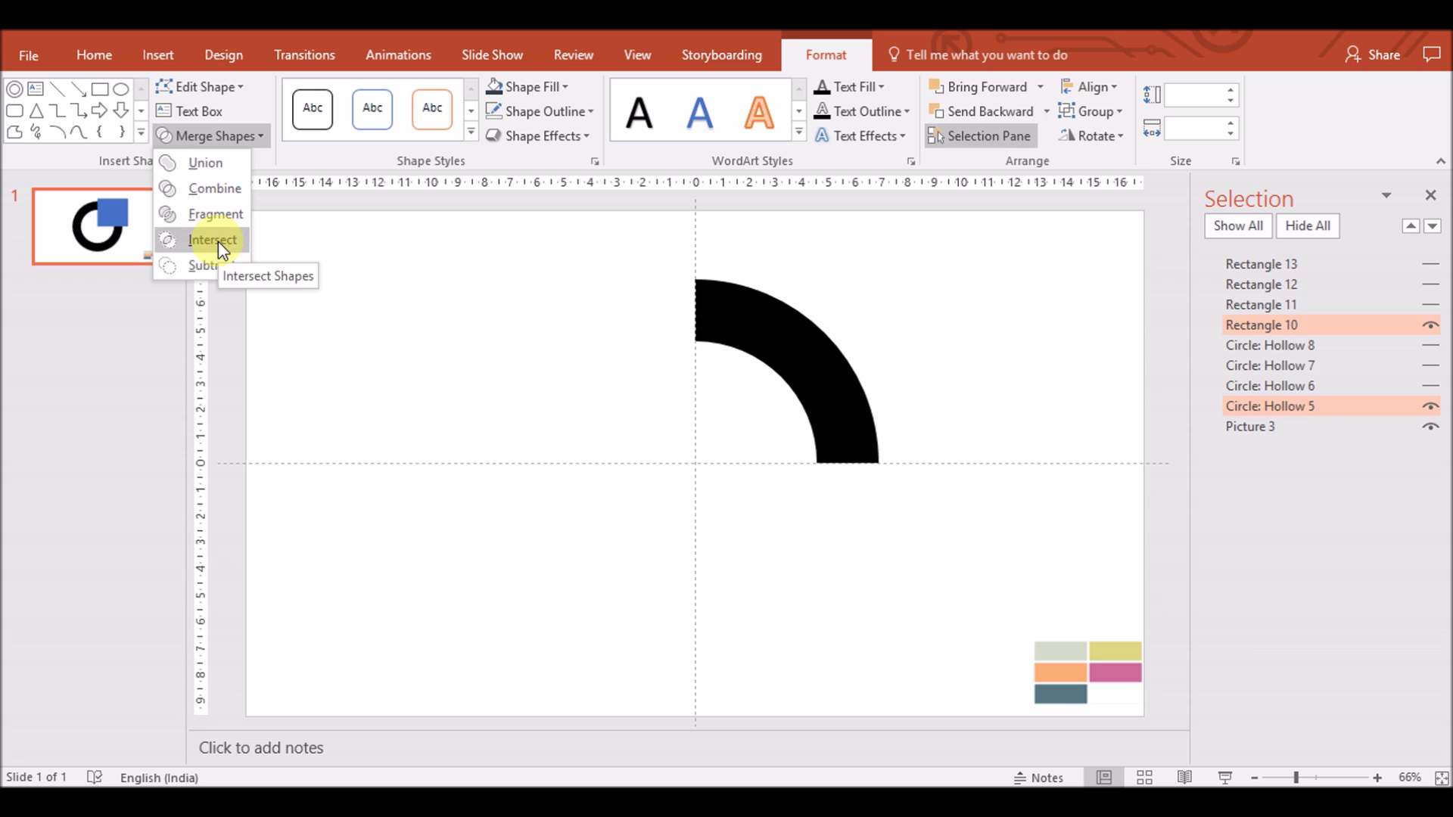
Intersect the black ring to a top-right quarter arc, then show and select the grey ring and its square
{"action": "left_click", "coordinate": [218, 241]}
{"action": "left_click", "coordinate": [567, 646]}
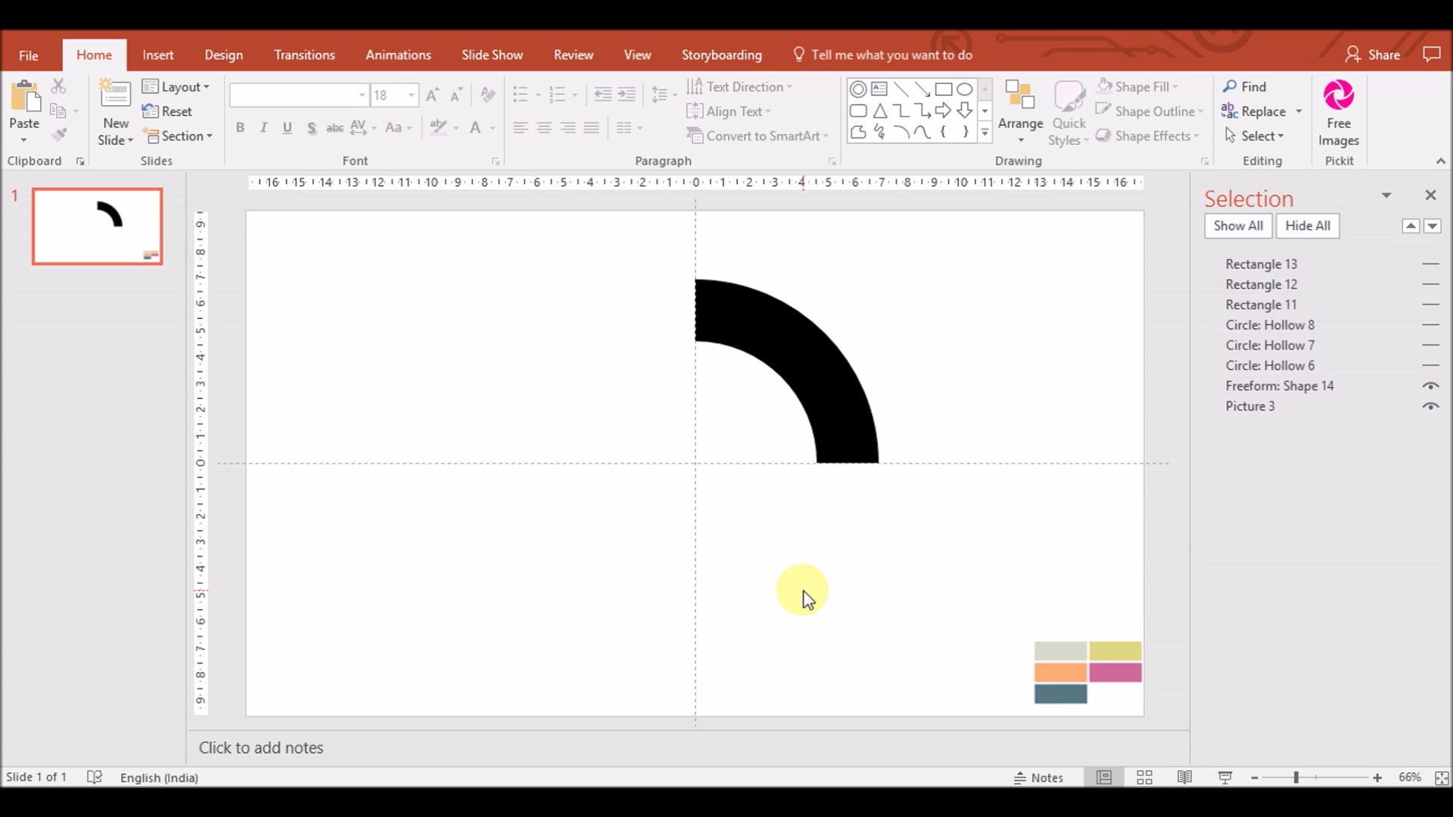
{"action": "left_click", "coordinate": [1430, 365]}
{"action": "left_click", "coordinate": [1430, 304]}
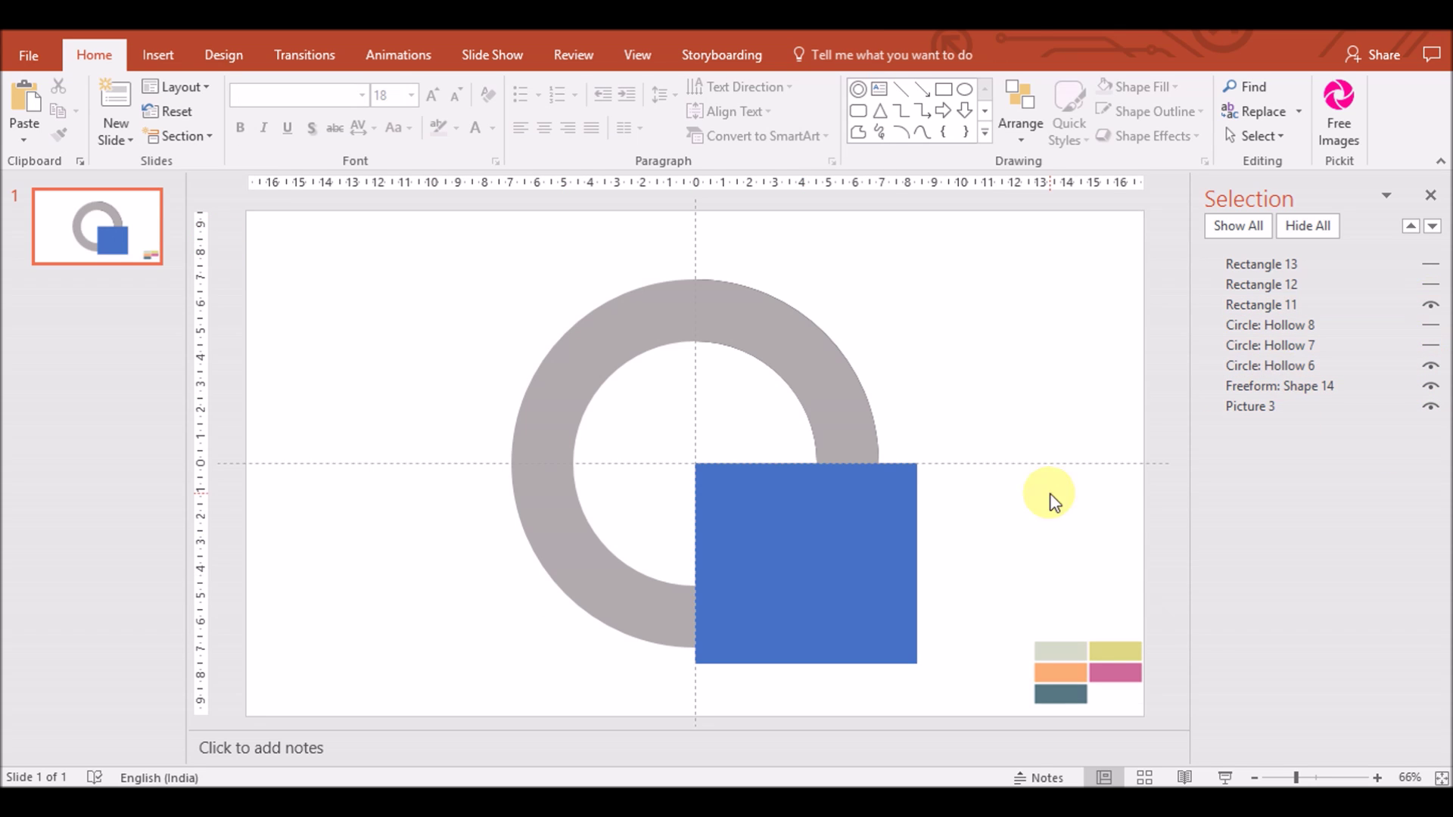
{"action": "left_click", "coordinate": [824, 389]}
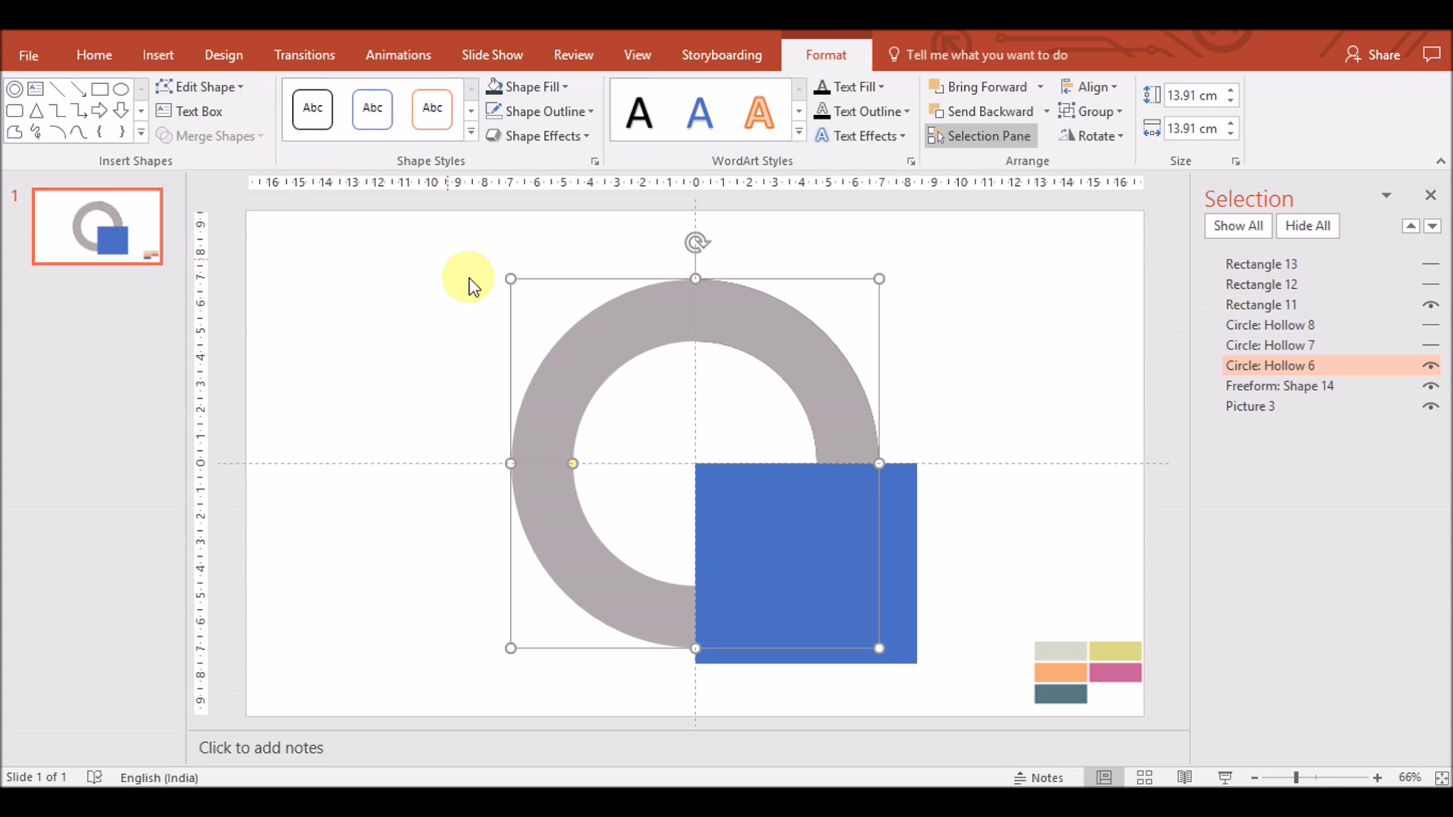
{"action": "left_click", "coordinate": [1296, 304], "text": "ctrl"}
Undo the accidental Combine merge and nudge the blue square slightly right
{"action": "left_click", "coordinate": [209, 136]}
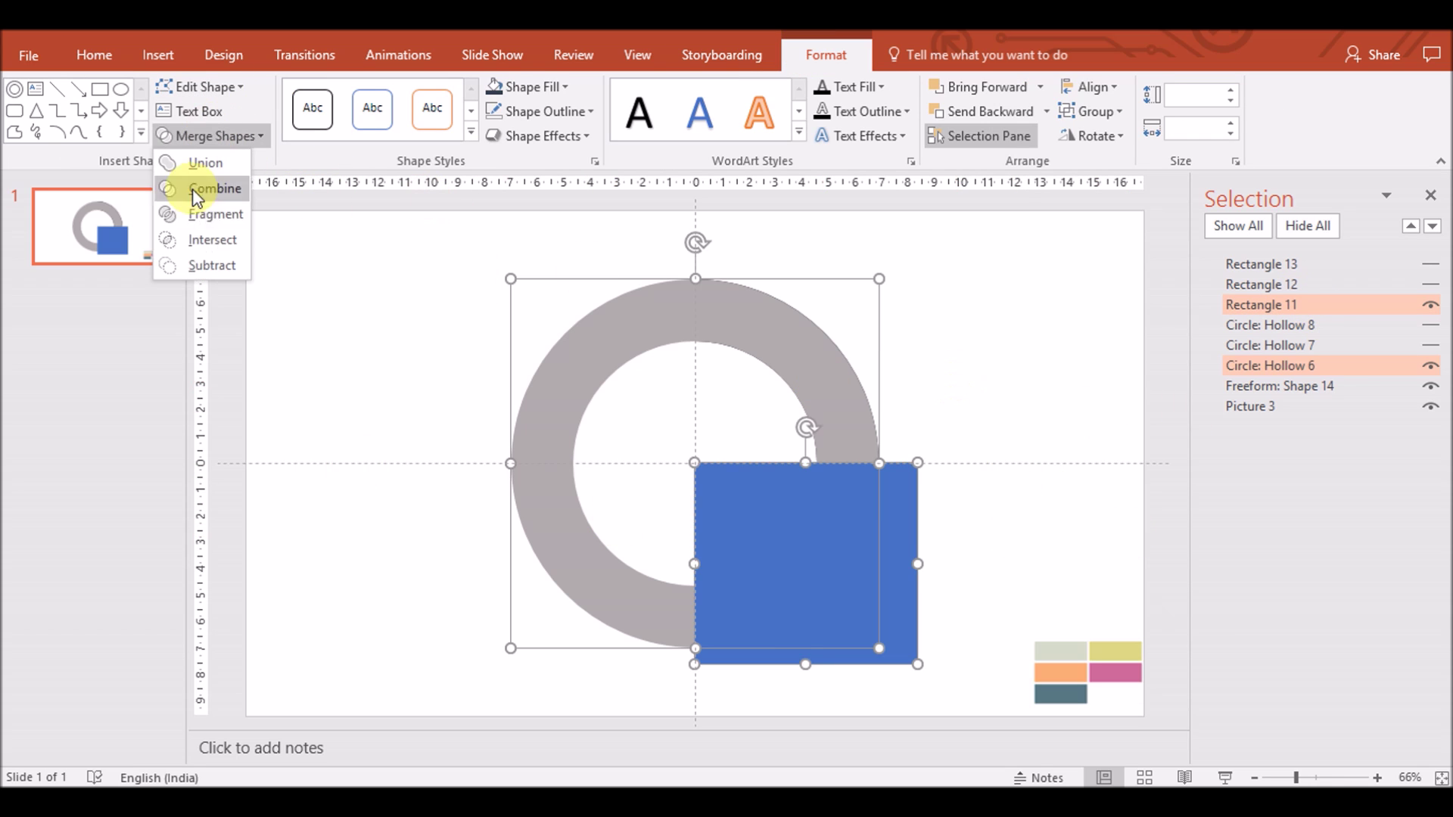
{"action": "left_click", "coordinate": [212, 239]}
{"action": "left_click", "coordinate": [655, 715]}
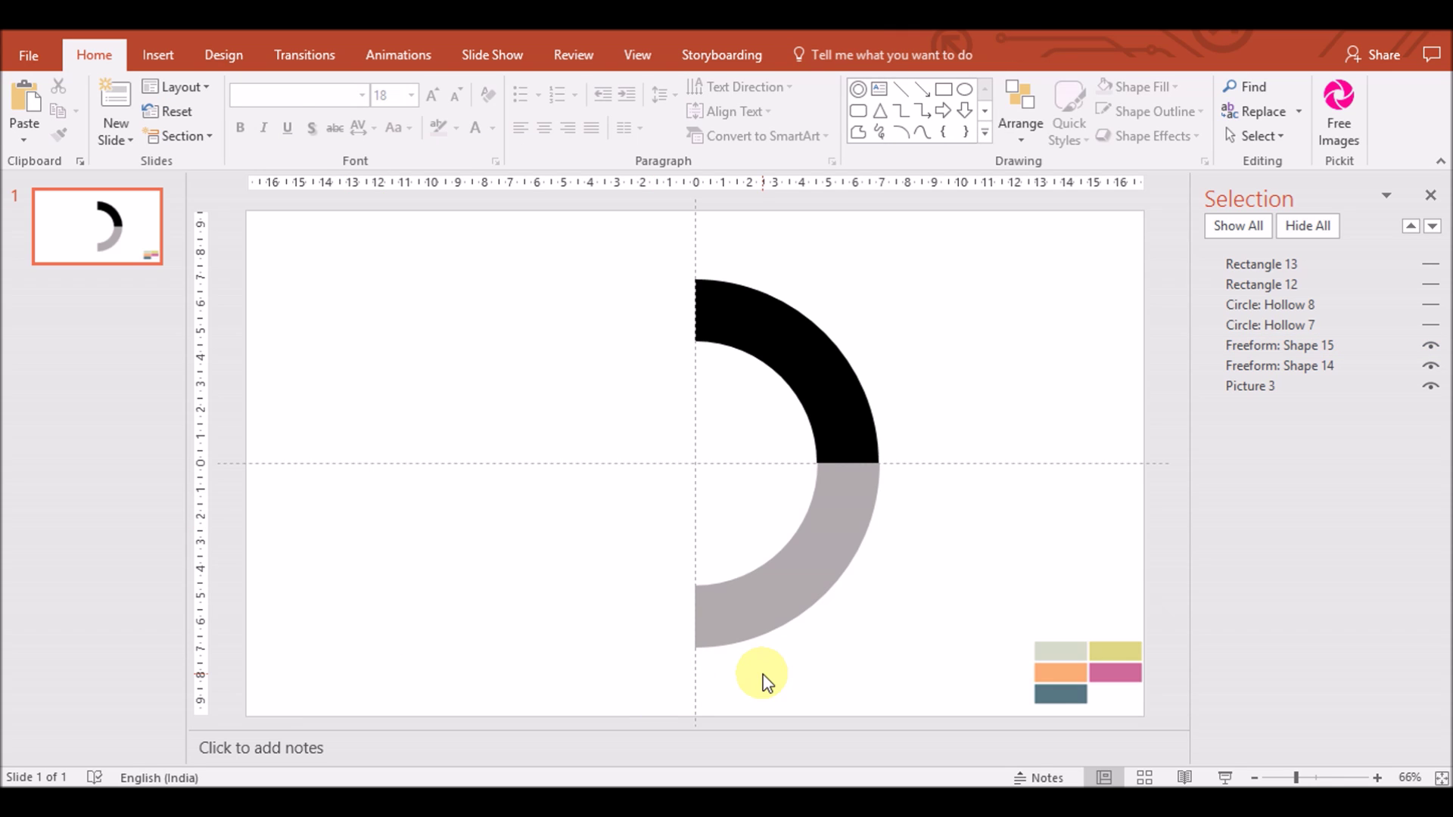
{"action": "key", "text": "ctrl+z"}
{"action": "left_click_drag", "start_coordinate": [837, 575], "coordinate": [833, 579]}
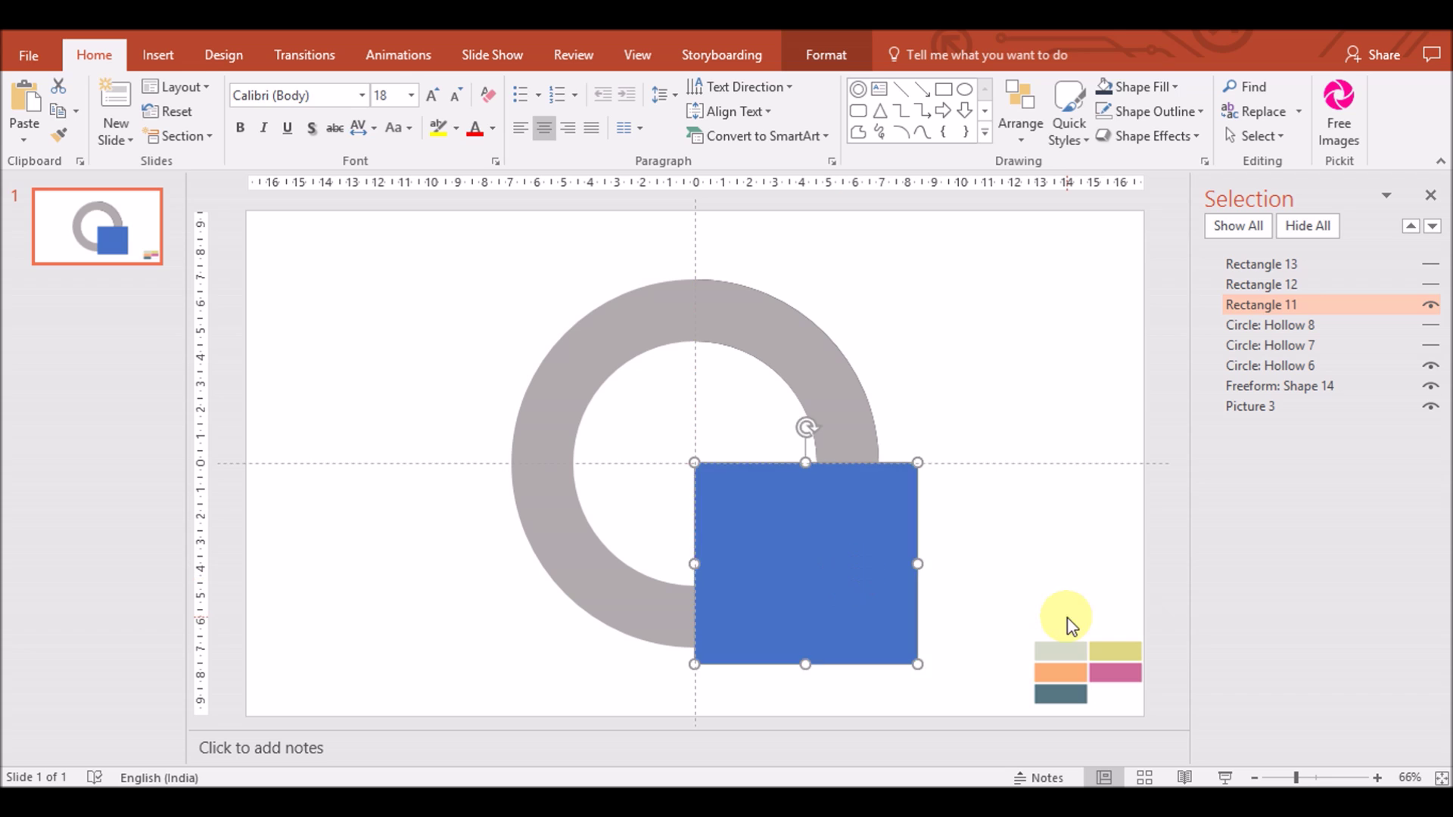
{"action": "left_click", "coordinate": [972, 555]}
Intersect the grey ring with the square, leaving its lower-right quarter arc
{"action": "left_click", "coordinate": [854, 412]}
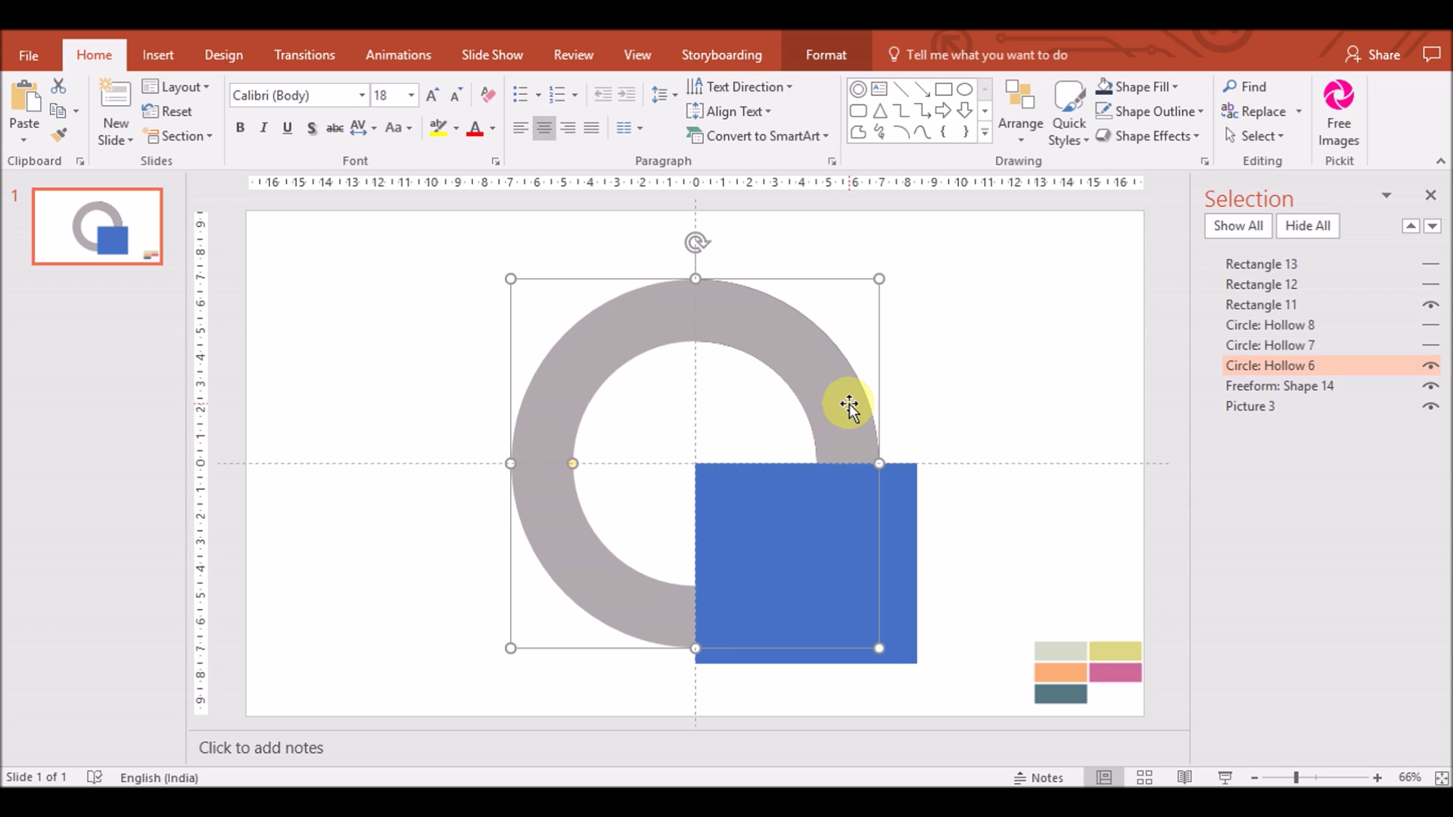
{"action": "left_click", "coordinate": [1392, 305], "text": "ctrl"}
{"action": "left_click", "coordinate": [826, 54]}
{"action": "left_click", "coordinate": [199, 137]}
{"action": "left_click", "coordinate": [194, 236]}
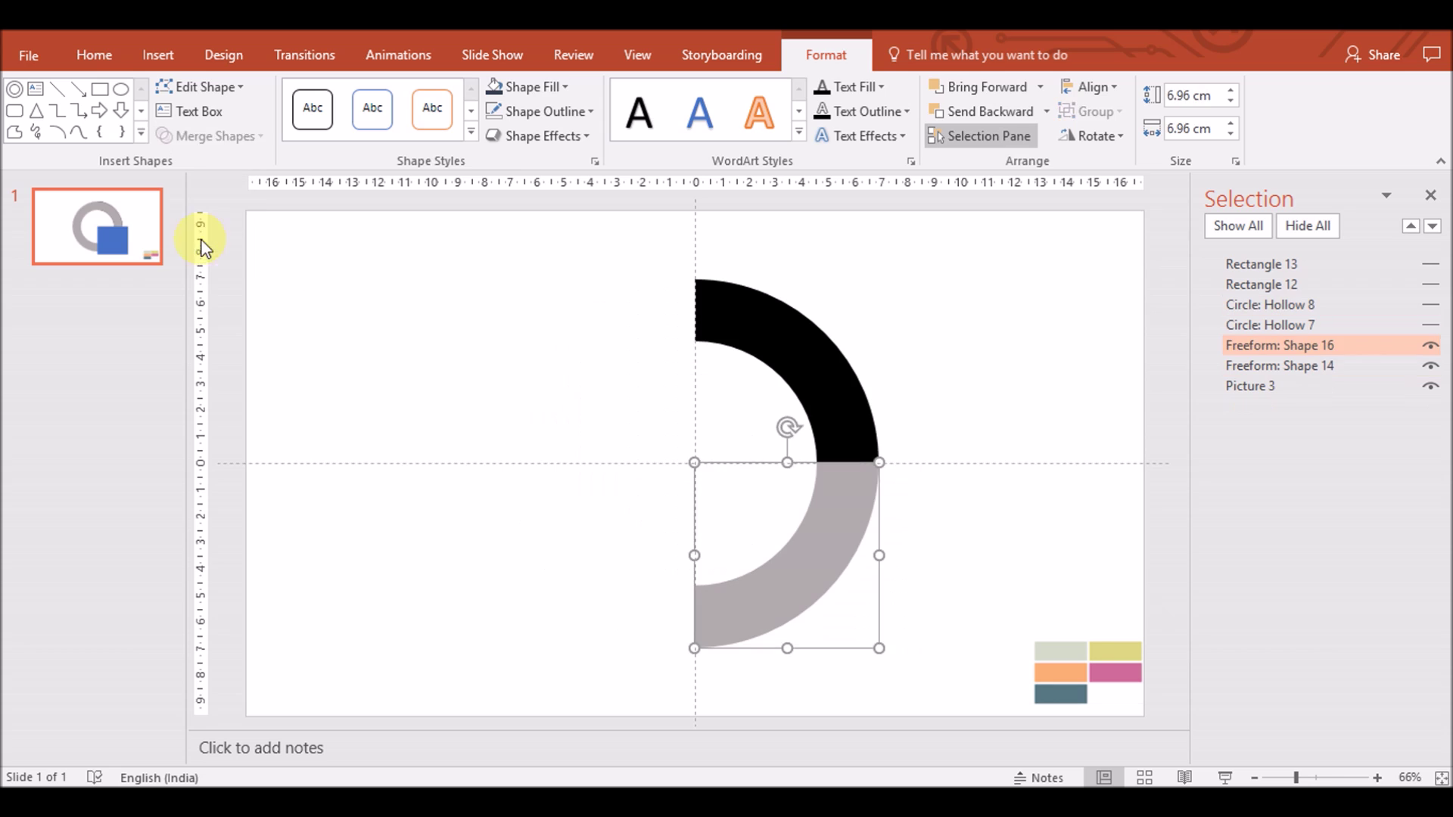
Intersect the second square with the orange ring, giving a blue upper-left quarter arc
{"action": "left_click", "coordinate": [657, 694]}
{"action": "left_click", "coordinate": [1366, 325]}
{"action": "left_click", "coordinate": [1351, 284]}
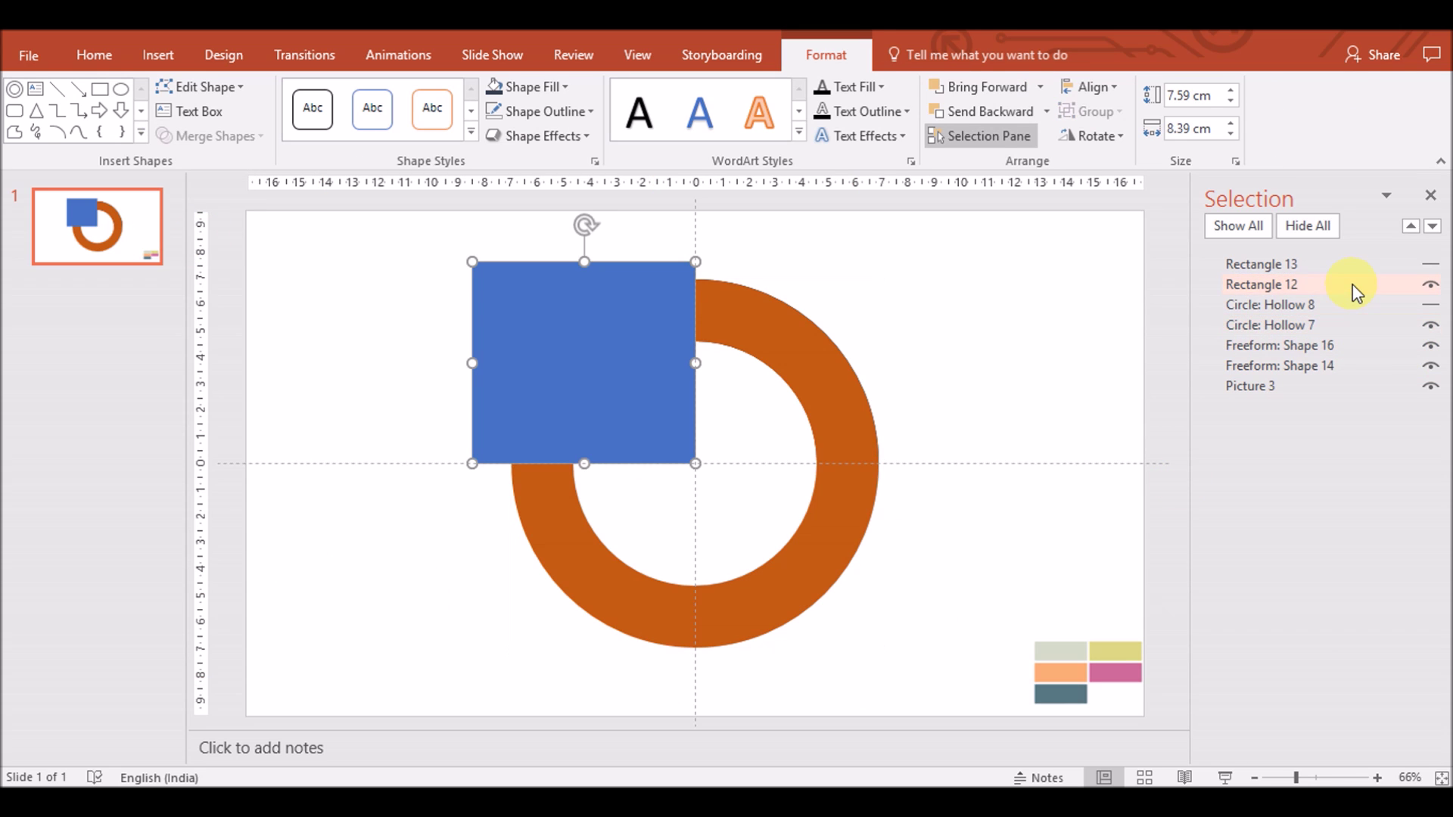
{"action": "left_click", "coordinate": [1333, 325]}
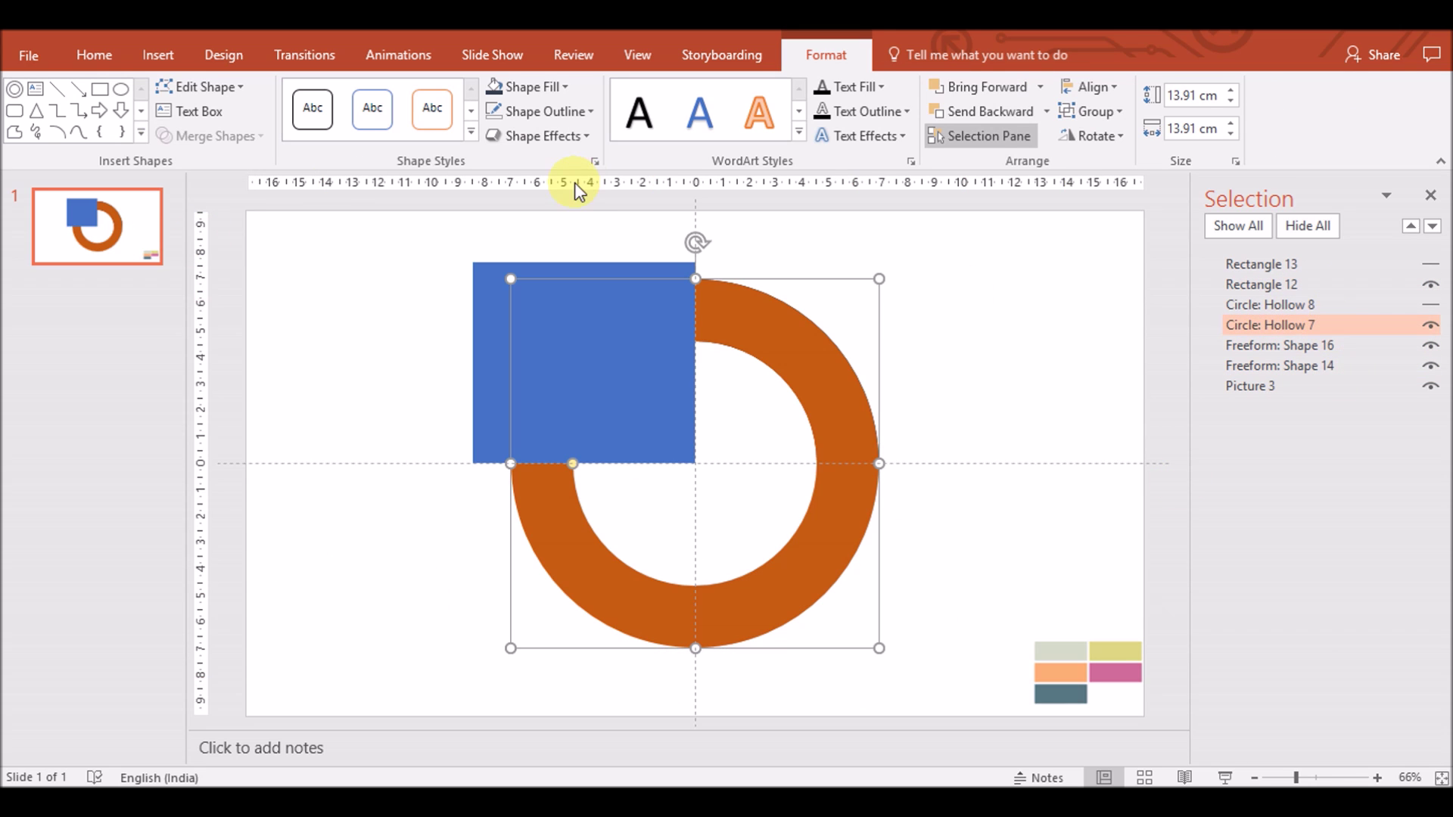
{"action": "left_click", "coordinate": [1296, 285]}
{"action": "left_click", "coordinate": [1284, 325], "text": "ctrl"}
{"action": "left_click", "coordinate": [237, 115]}
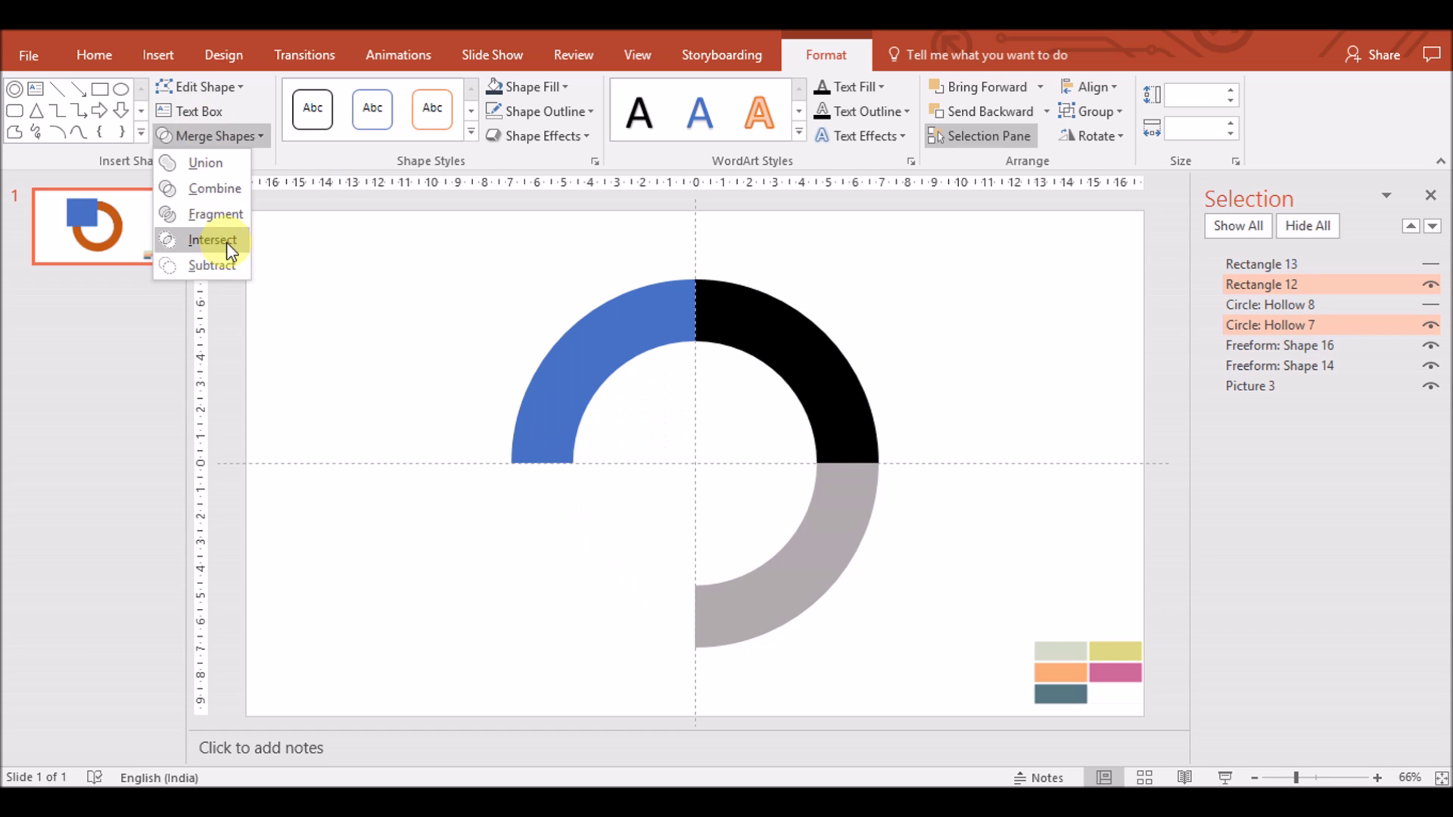
{"action": "left_click", "coordinate": [226, 242]}
Trim the navy ring to a lower-left quarter, then group all four quarters as Group 19
{"action": "left_click", "coordinate": [1430, 304]}
{"action": "left_click", "coordinate": [1430, 263]}
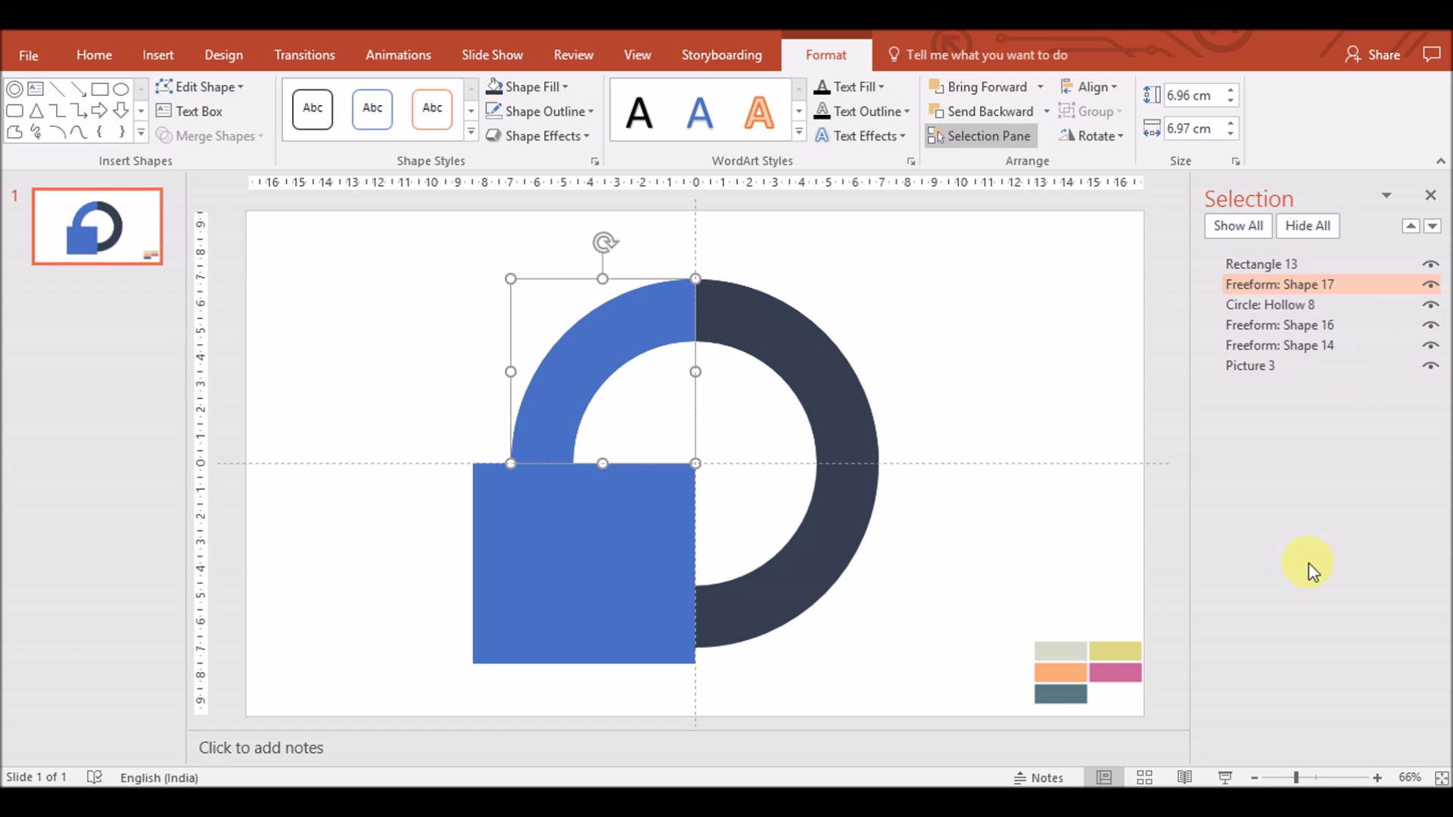
{"action": "left_click", "coordinate": [366, 678]}
{"action": "left_click", "coordinate": [734, 613]}
{"action": "left_click", "coordinate": [503, 626], "text": "ctrl"}
{"action": "left_click", "coordinate": [243, 134]}
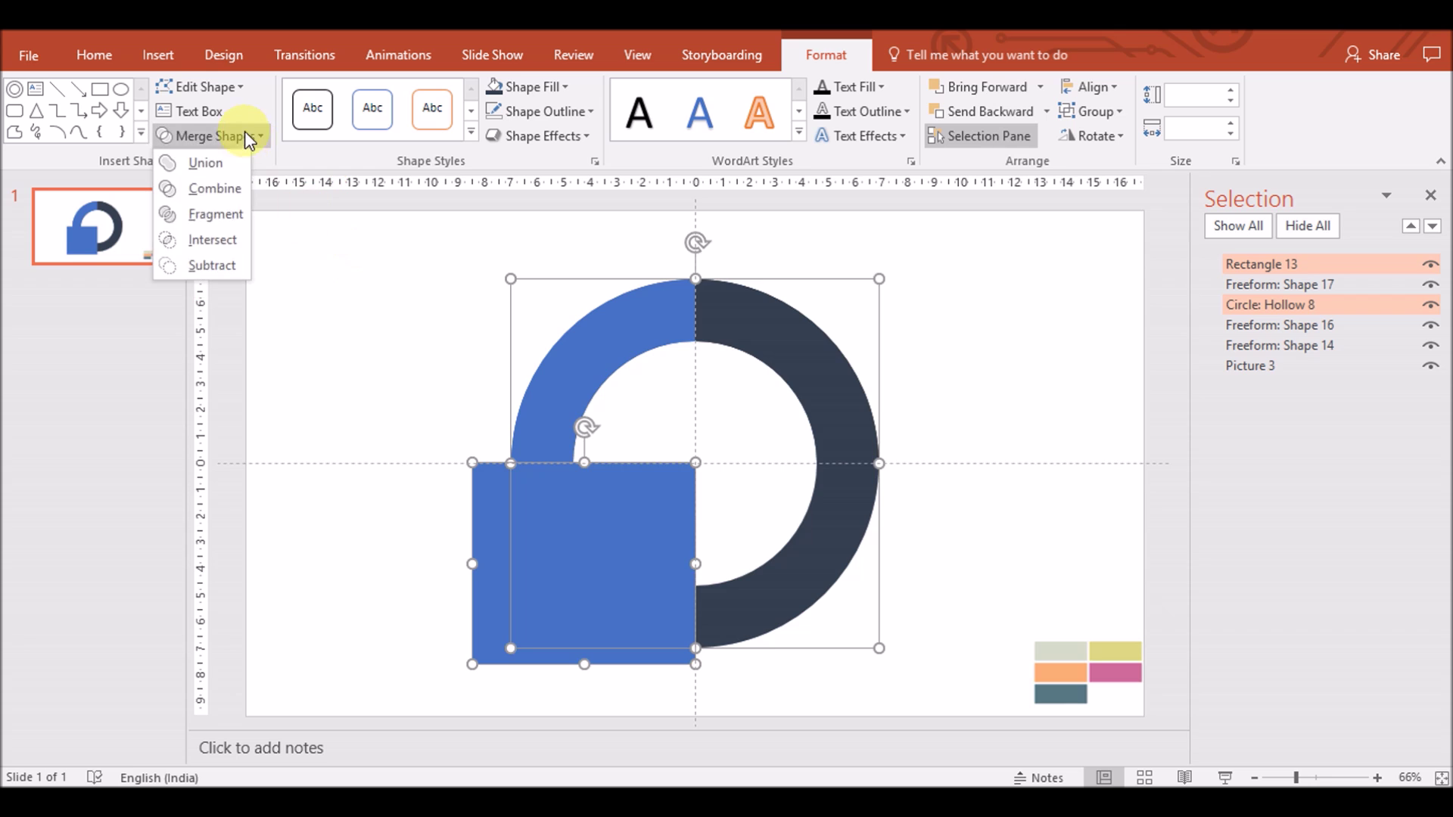
{"action": "left_click", "coordinate": [226, 240]}
{"action": "left_click_drag", "start_coordinate": [422, 692], "coordinate": [921, 241]}
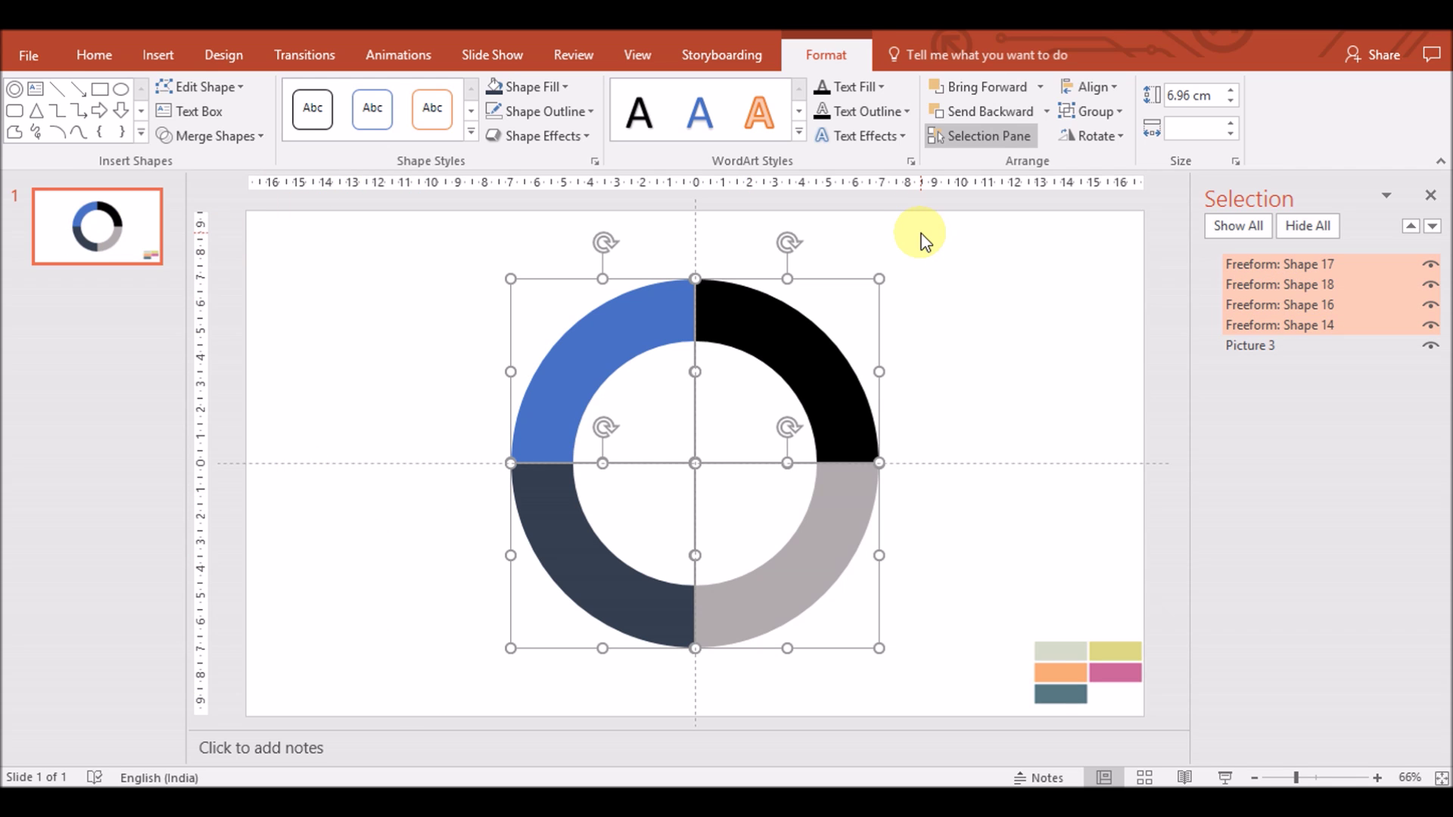
{"action": "key", "text": "ctrl+g"}
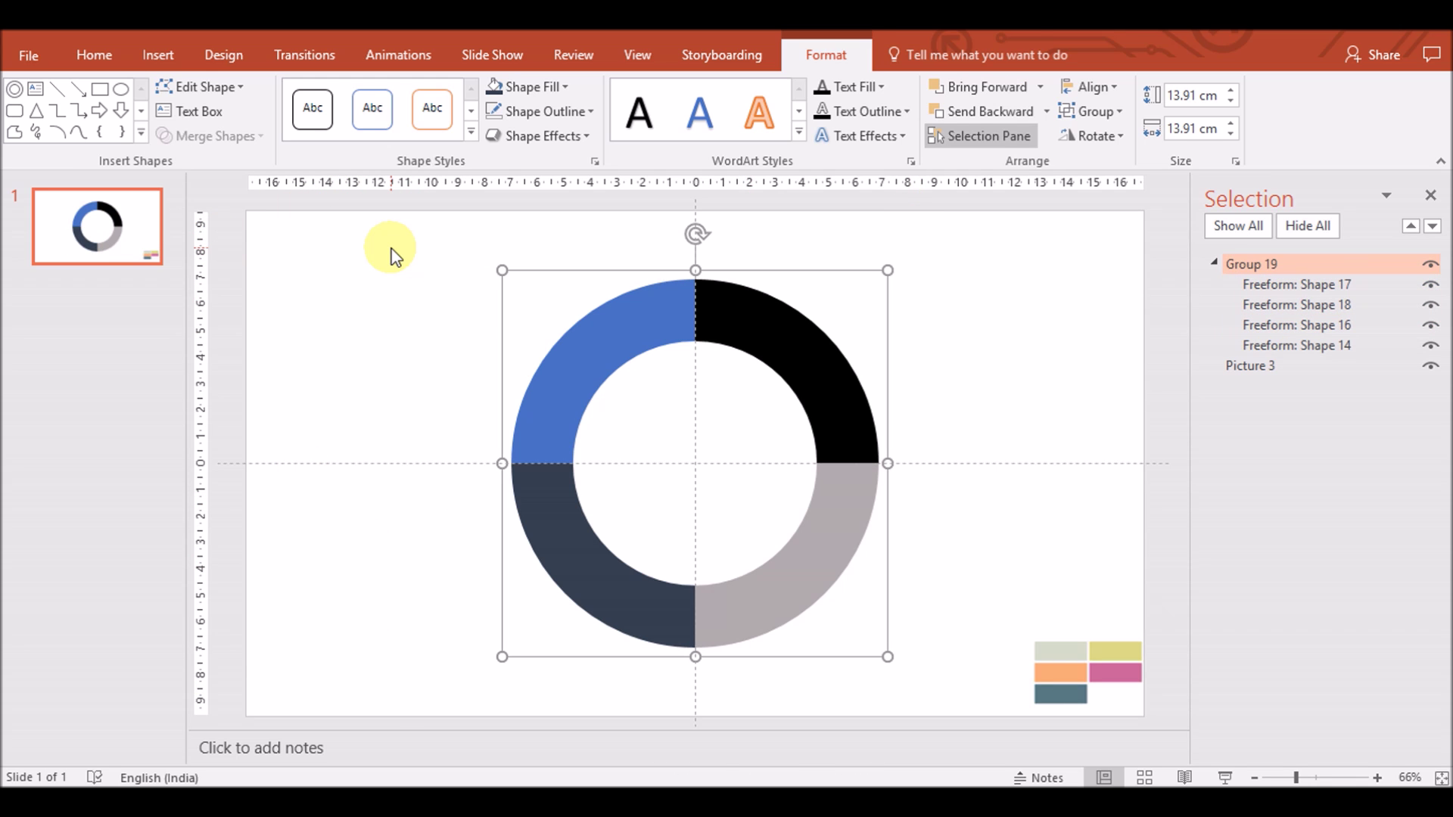
Set the slide background to the slate swatch colour with the eyedropper
{"action": "left_click", "coordinate": [370, 569]}
{"action": "right_click", "coordinate": [530, 678]}
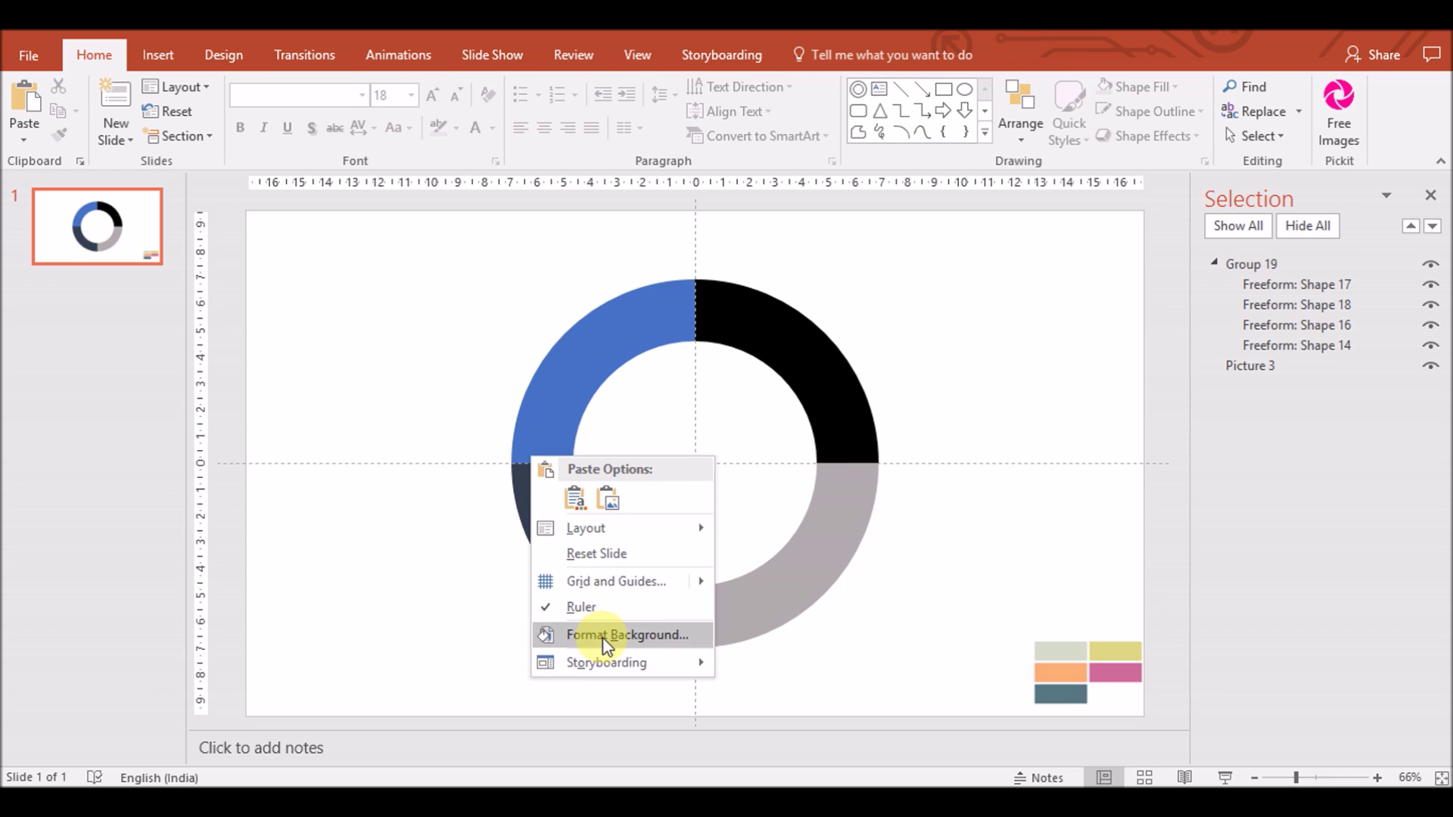
{"action": "left_click", "coordinate": [602, 637]}
{"action": "left_click", "coordinate": [1143, 444]}
{"action": "left_click", "coordinate": [1158, 671]}
{"action": "left_click", "coordinate": [790, 636]}
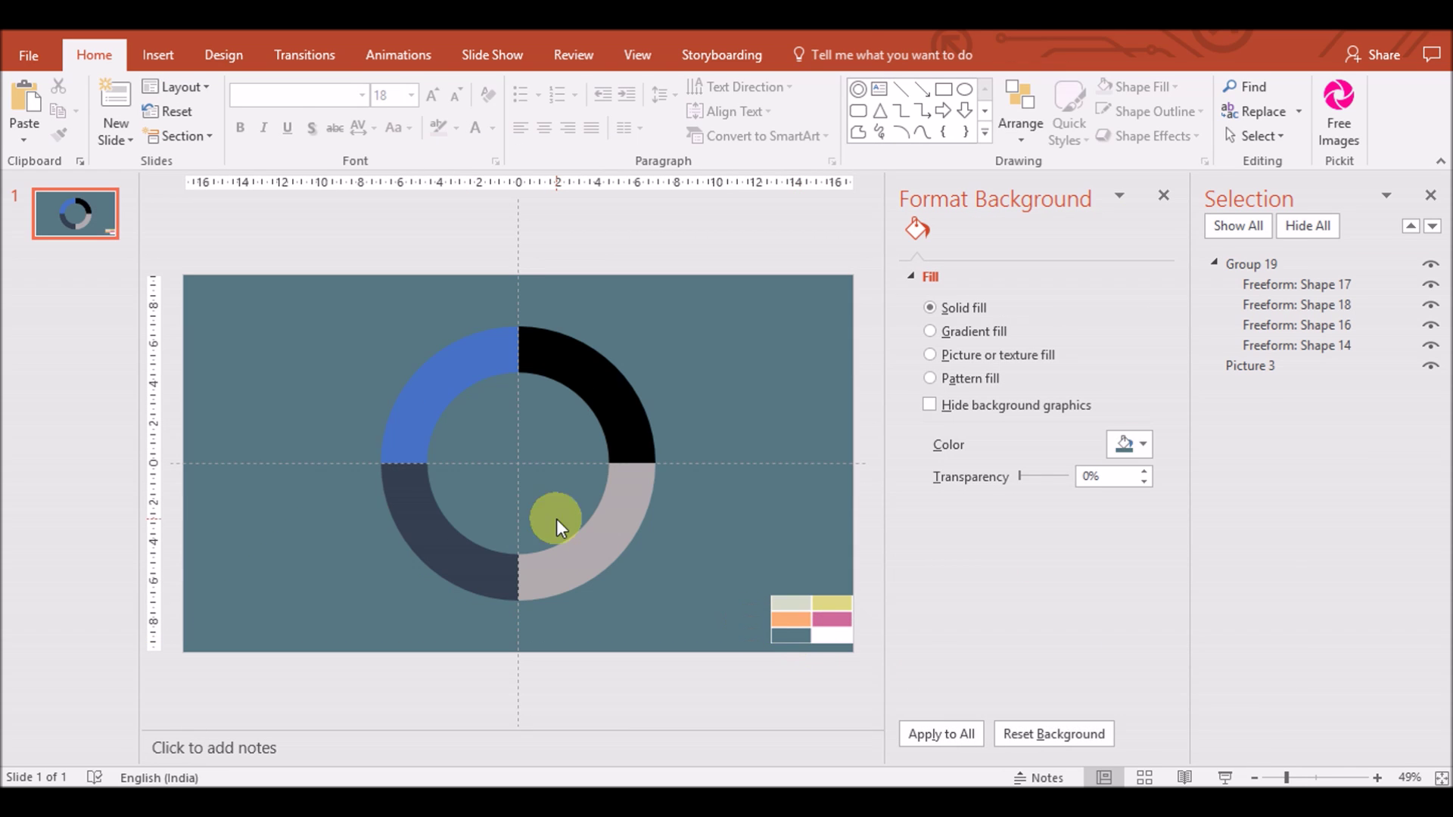
Recolour the lower-right ring quarter pink and the upper-right quarter orange from the swatches
{"action": "left_click", "coordinate": [606, 543]}
{"action": "left_click", "coordinate": [606, 543]}
{"action": "left_click", "coordinate": [1129, 496]}
{"action": "left_click", "coordinate": [1157, 747]}
{"action": "left_click", "coordinate": [832, 619]}
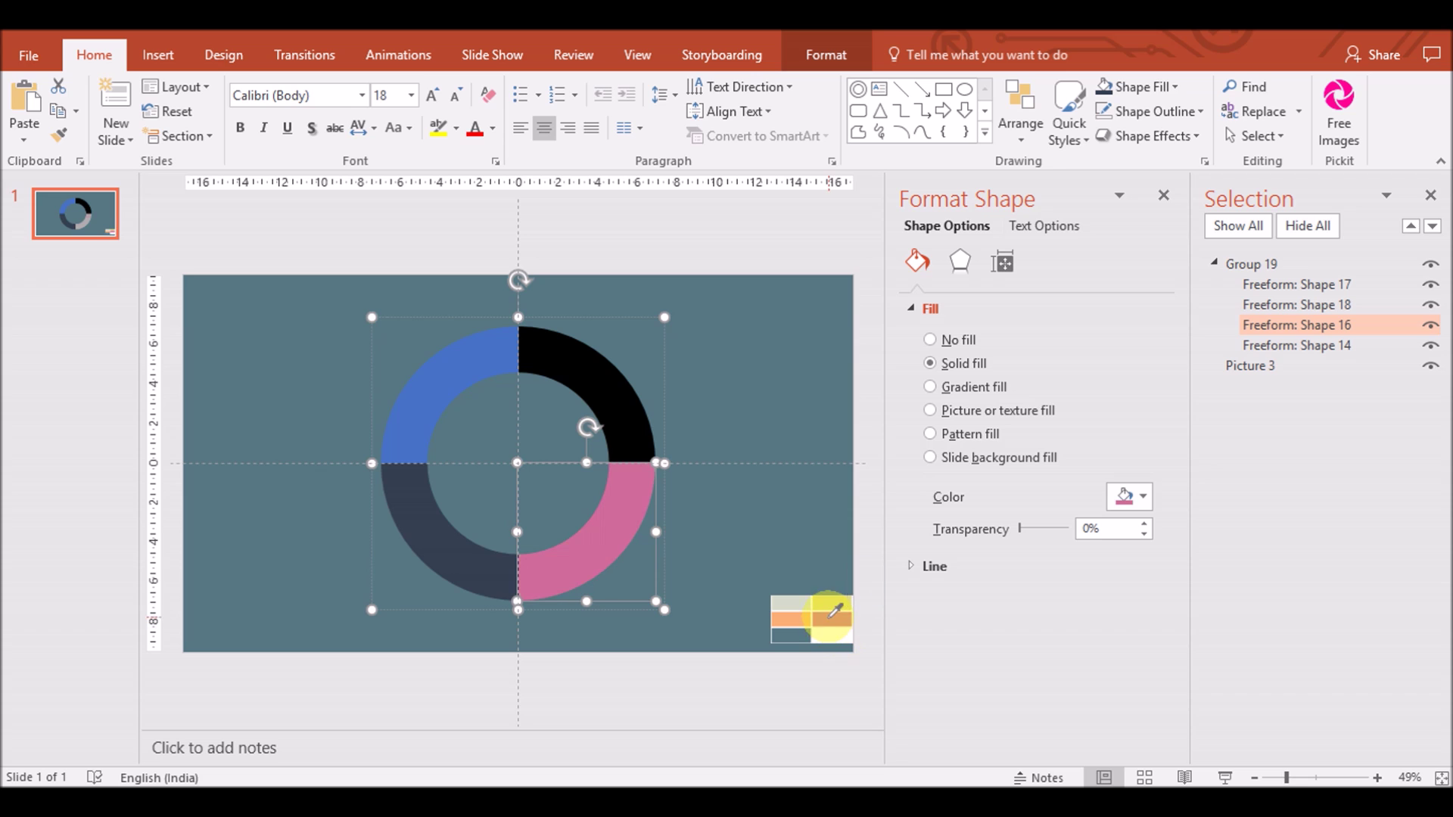
{"action": "left_click", "coordinate": [606, 389]}
{"action": "left_click", "coordinate": [1128, 496]}
{"action": "left_click", "coordinate": [1157, 747]}
{"action": "left_click", "coordinate": [791, 619]}
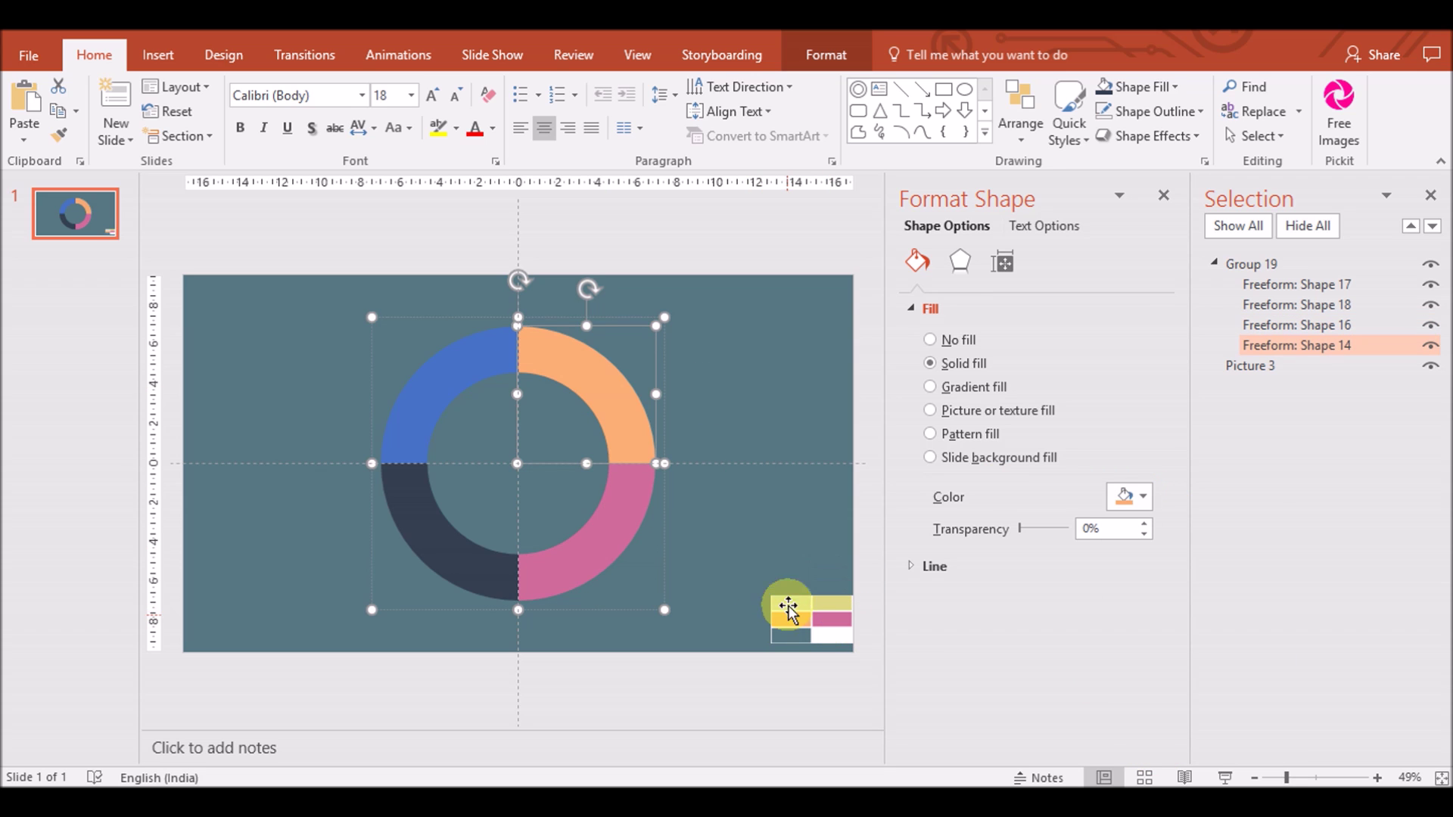
Recolour the upper-left ring quarter yellow and the lower-left quarter light grey from the swatches
{"action": "left_click", "coordinate": [463, 359]}
{"action": "left_click", "coordinate": [1128, 497]}
{"action": "left_click", "coordinate": [1157, 747]}
{"action": "left_click", "coordinate": [832, 603]}
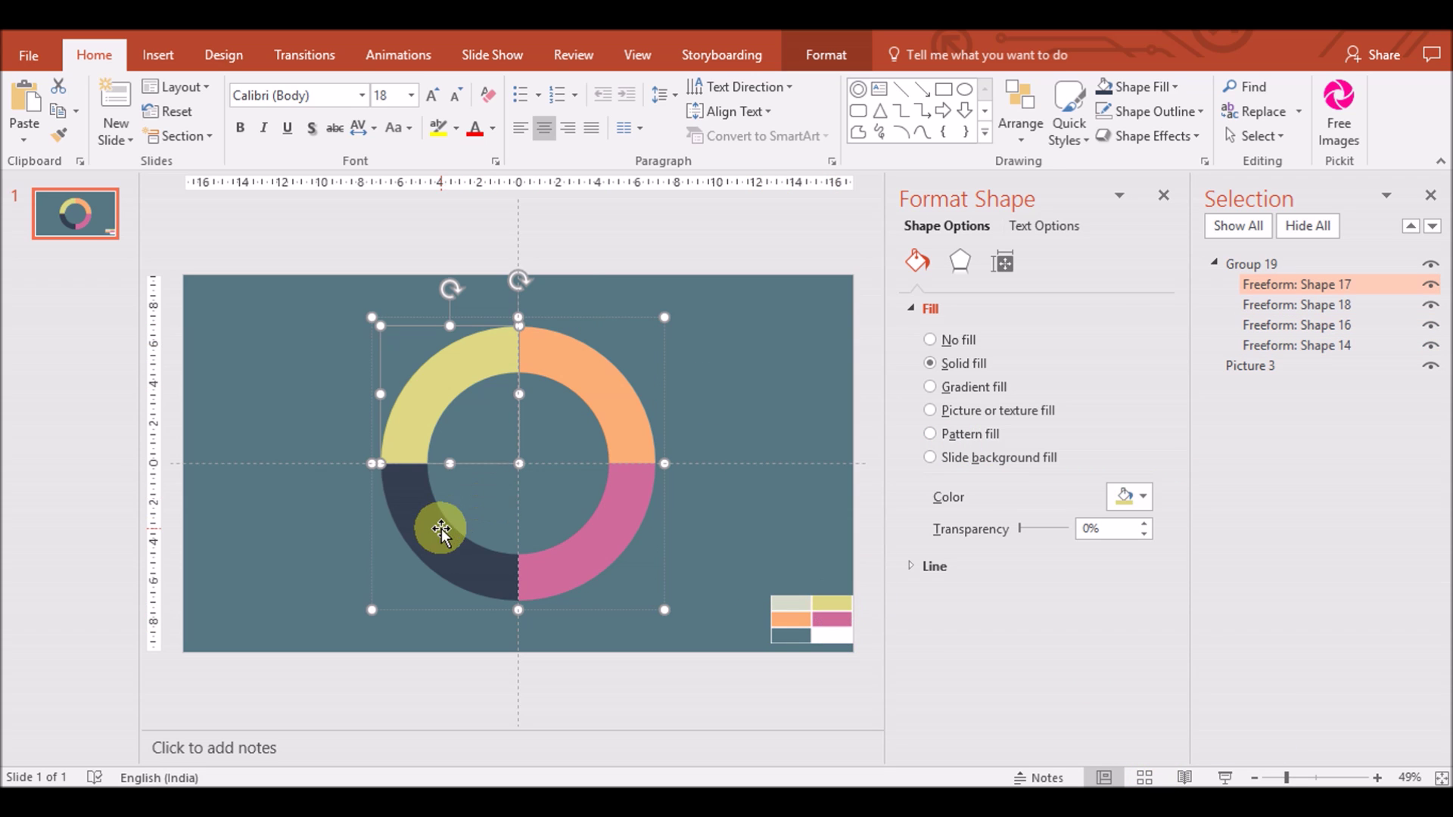
{"action": "left_click", "coordinate": [438, 522]}
{"action": "left_click", "coordinate": [1128, 497]}
{"action": "left_click", "coordinate": [1158, 747]}
{"action": "left_click", "coordinate": [791, 603]}
{"action": "left_click", "coordinate": [613, 689]}
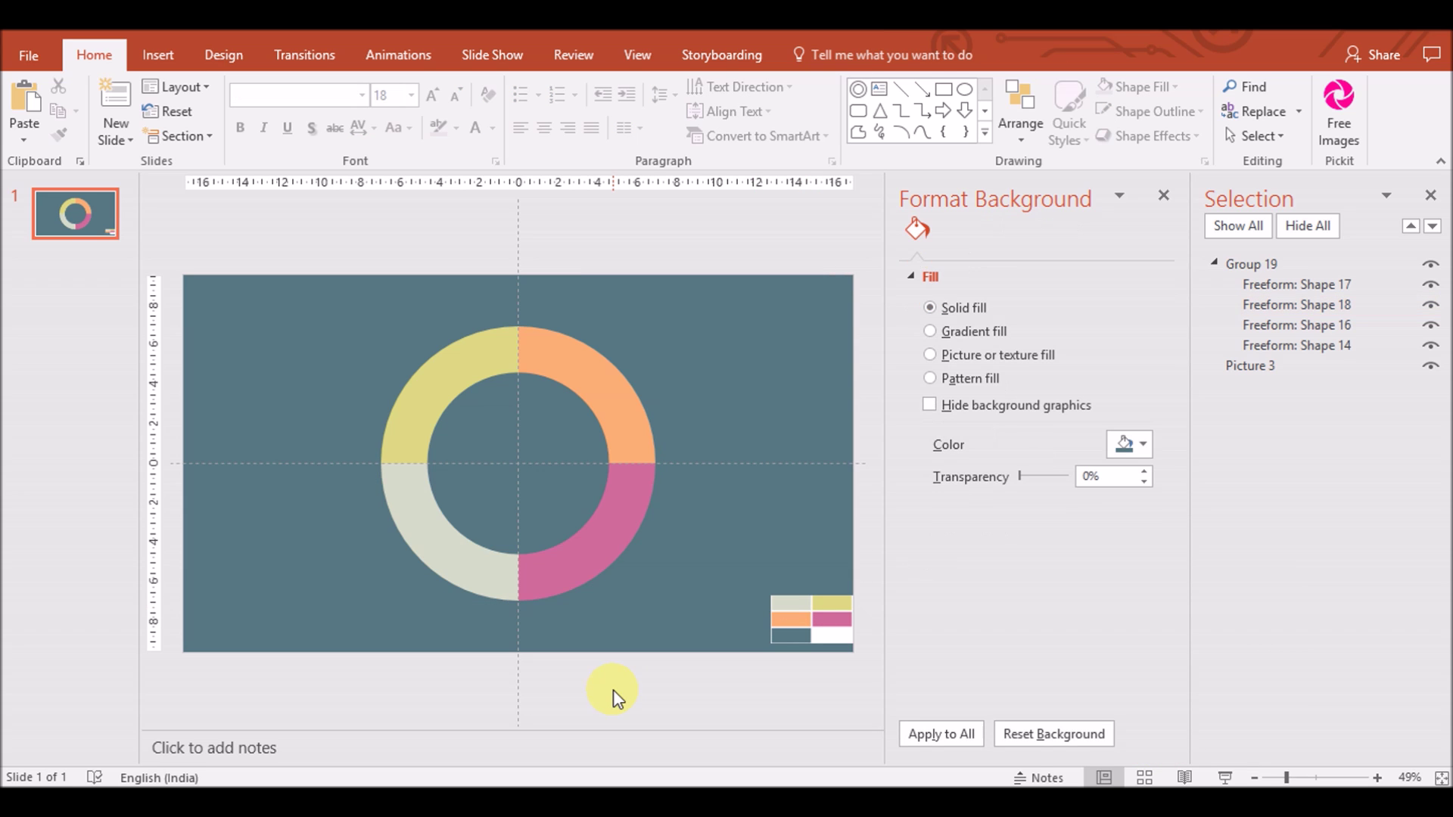
Pick the Oval shape from the Insert tab's shapes list
{"action": "left_click", "coordinate": [153, 53]}
{"action": "left_click", "coordinate": [362, 106]}
{"action": "left_click", "coordinate": [409, 186]}
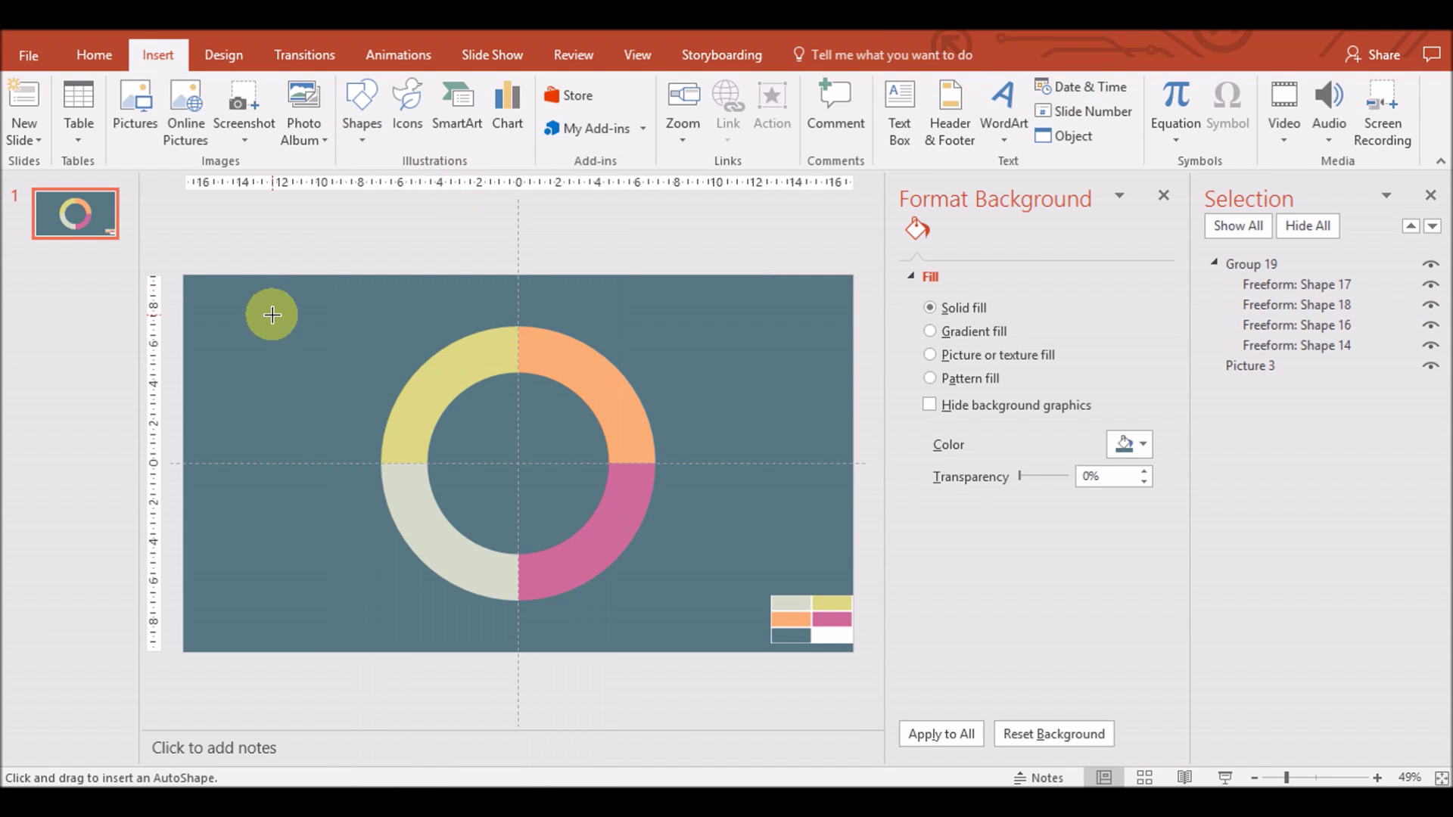
Fill the new circle orange with a white 6 pt outline and move it to the ring's top
{"action": "right_click", "coordinate": [578, 298]}
{"action": "left_click", "coordinate": [706, 692]}
{"action": "left_click", "coordinate": [1408, 496]}
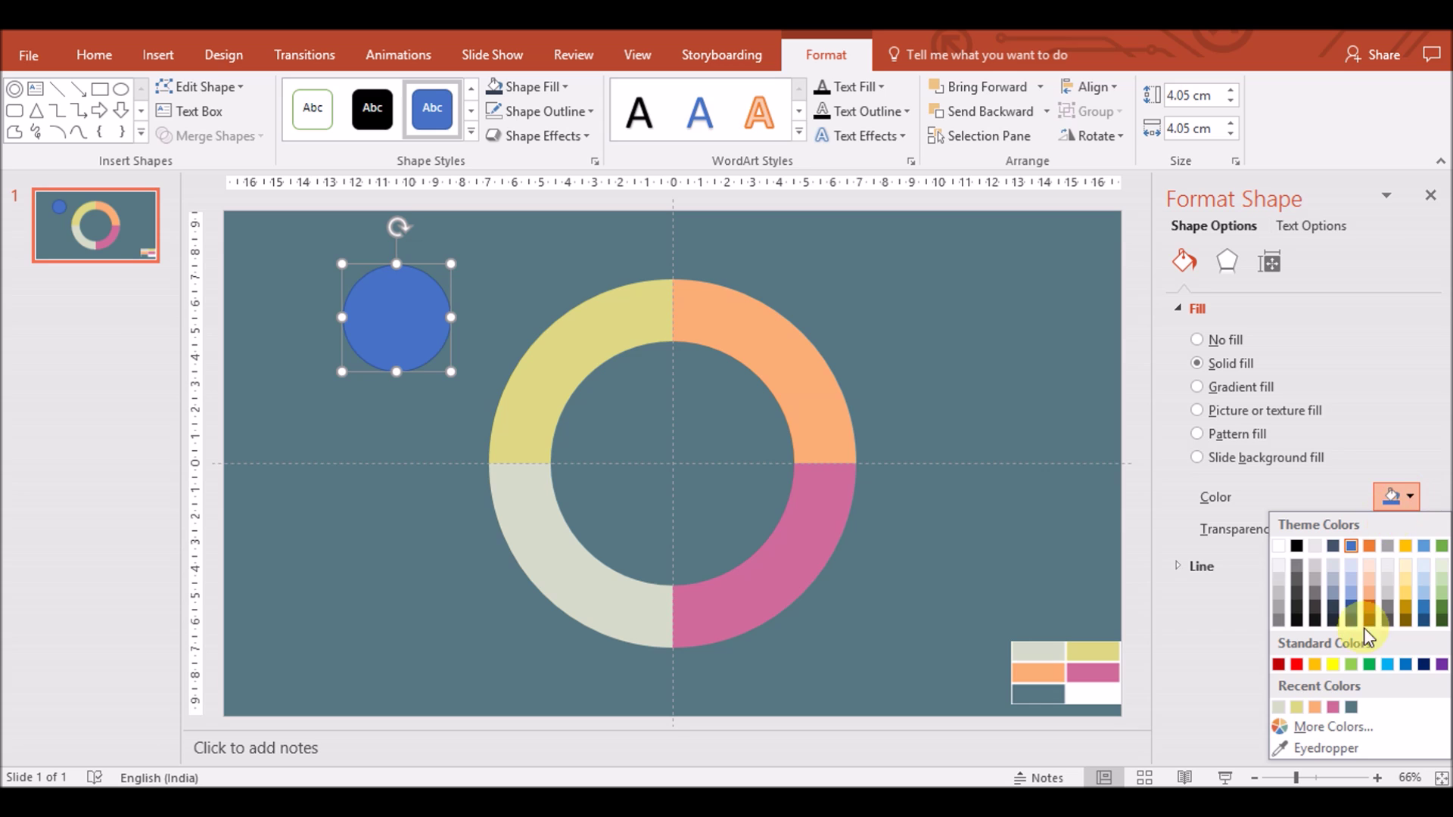
{"action": "left_click", "coordinate": [1316, 699]}
{"action": "left_click", "coordinate": [538, 111]}
{"action": "left_click", "coordinate": [493, 159]}
{"action": "left_click", "coordinate": [539, 111]}
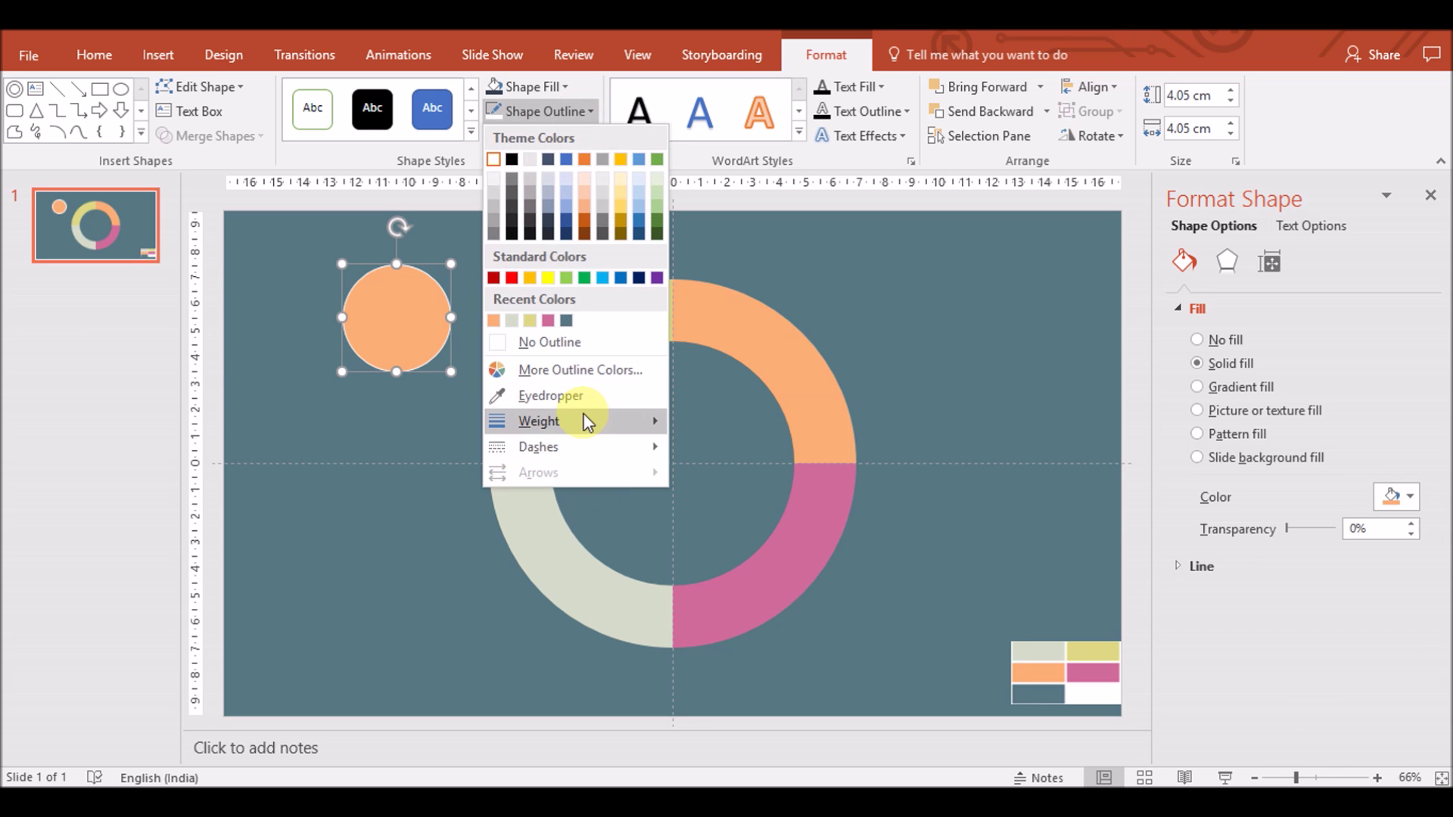
{"action": "left_click", "coordinate": [783, 590]}
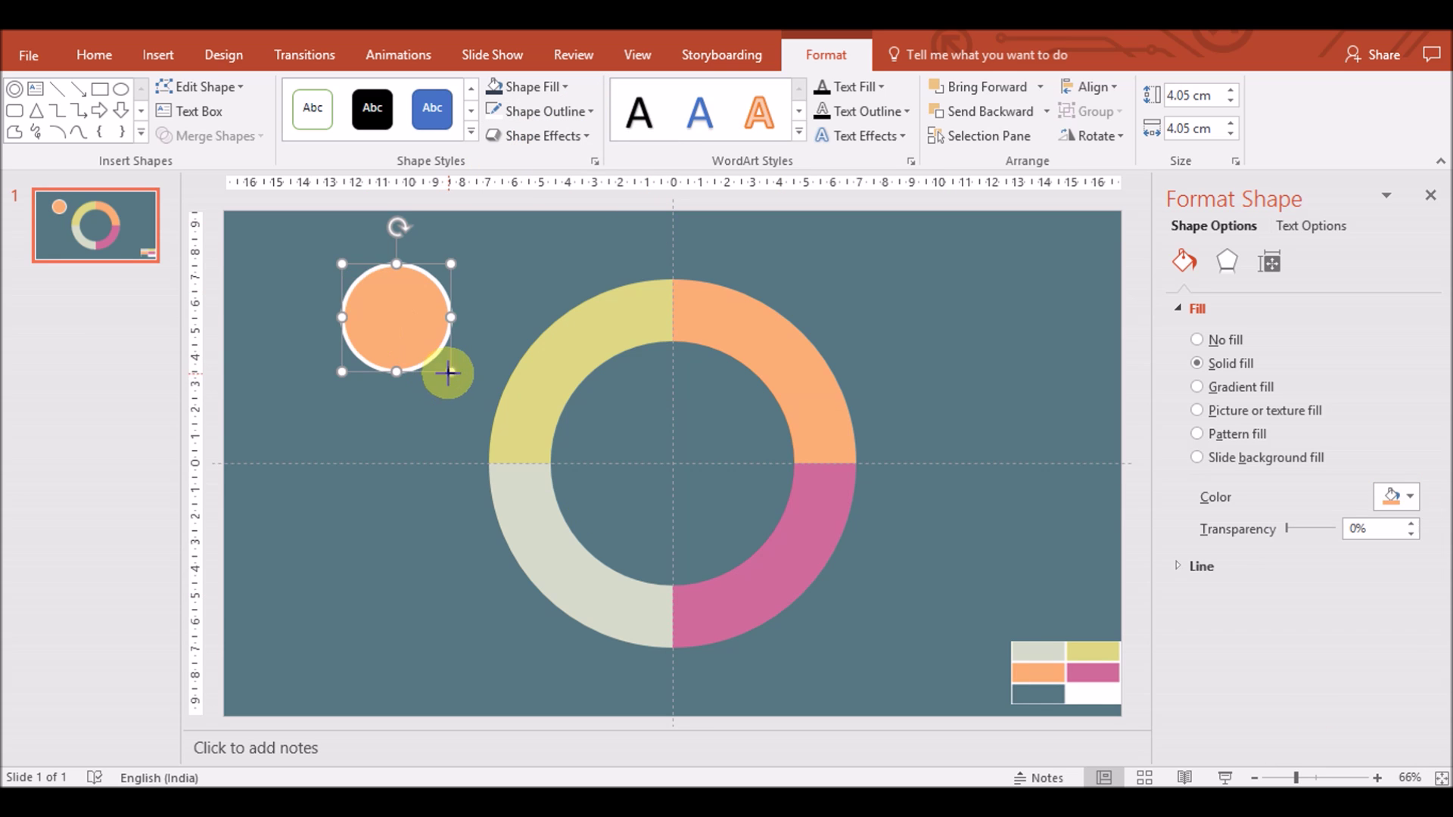
{"action": "left_click", "coordinate": [539, 111]}
{"action": "mouse_move", "coordinate": [539, 421]}
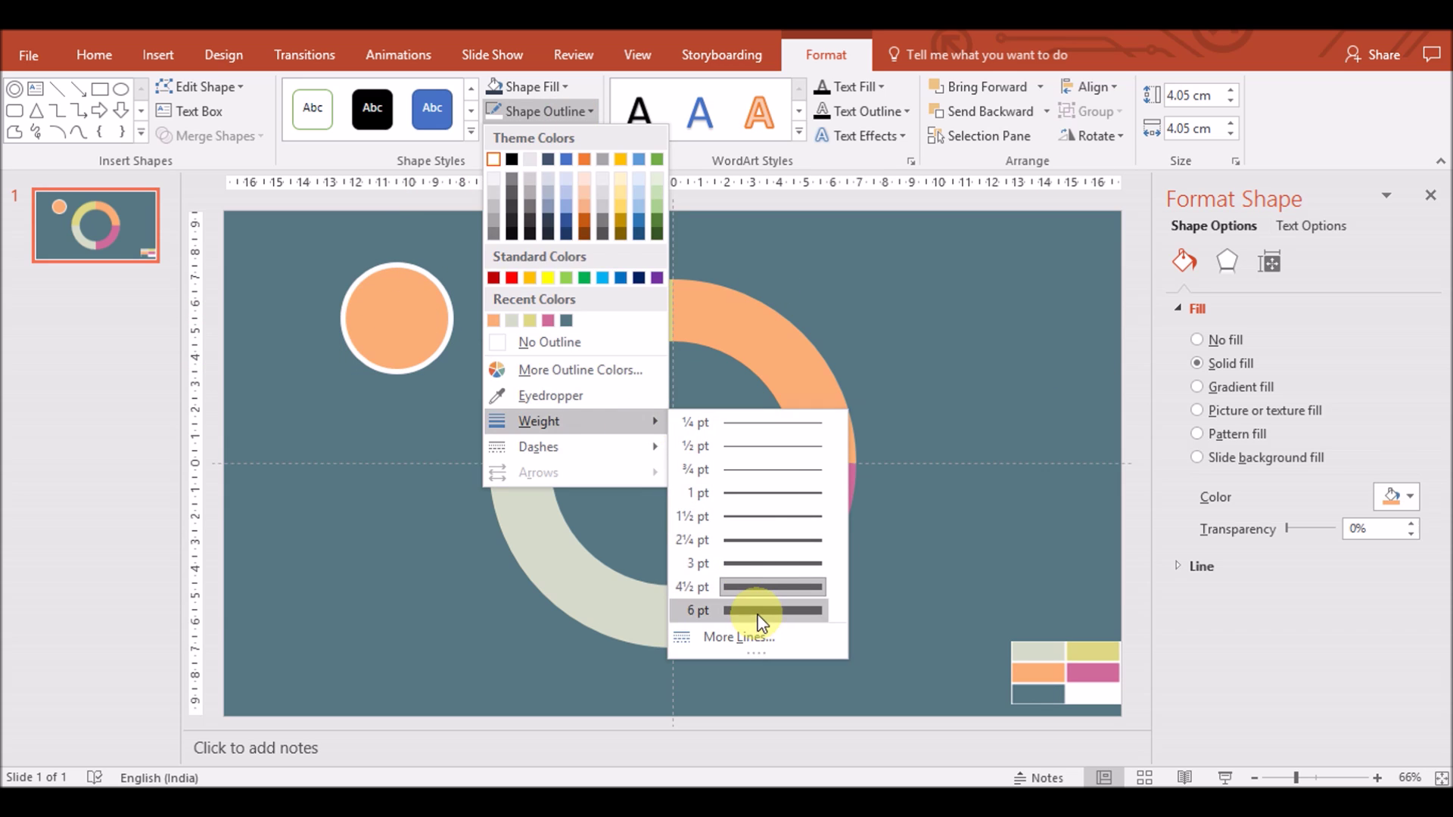
{"action": "left_click", "coordinate": [758, 615]}
{"action": "left_click", "coordinate": [1400, 496]}
{"action": "key", "text": "Escape"}
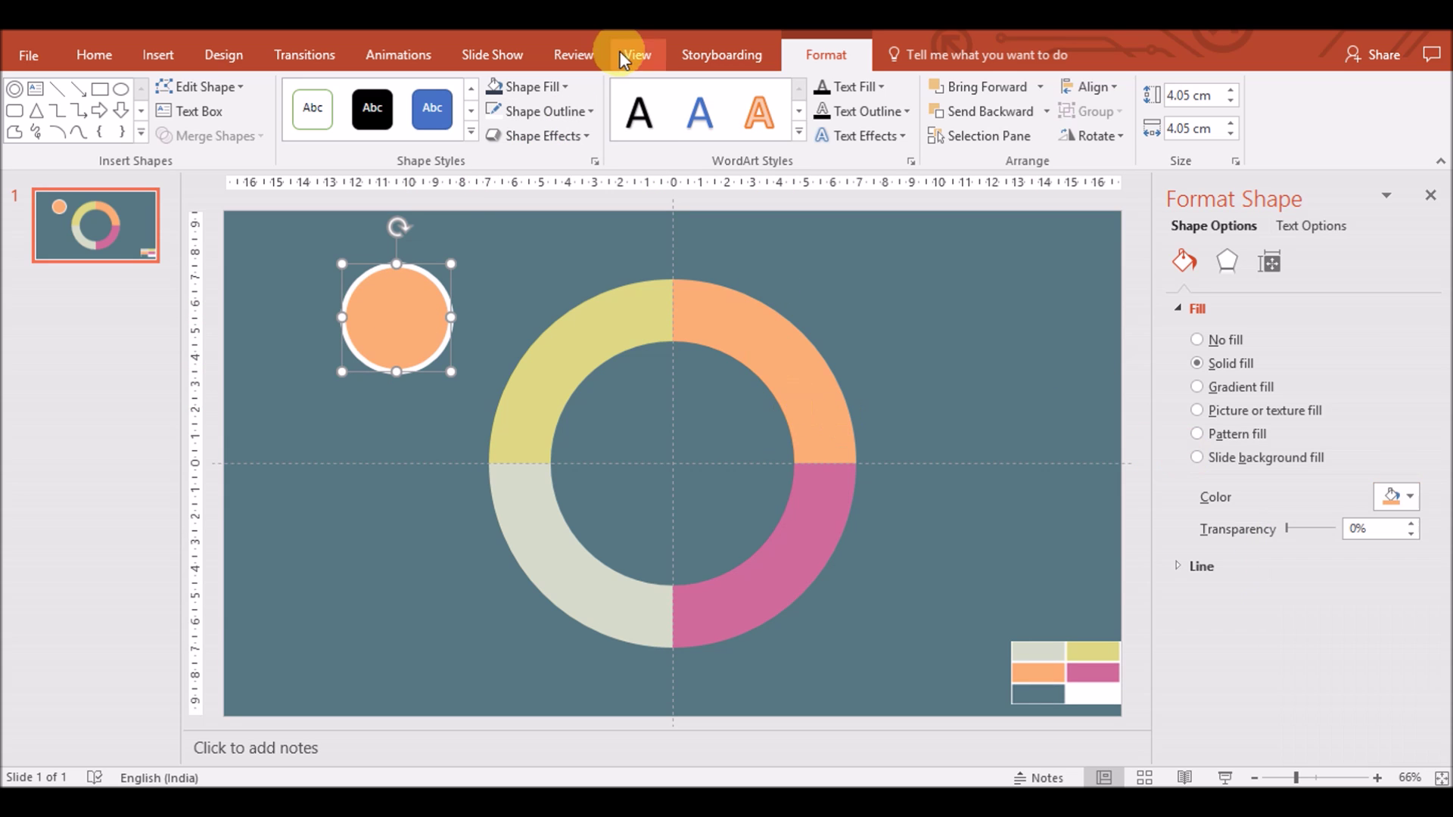
{"action": "mouse_move", "coordinate": [415, 334]}
{"action": "left_mouse_down"}
{"action": "mouse_move", "coordinate": [685, 318]}
{"action": "mouse_move", "coordinate": [682, 299]}
{"action": "left_mouse_up"}
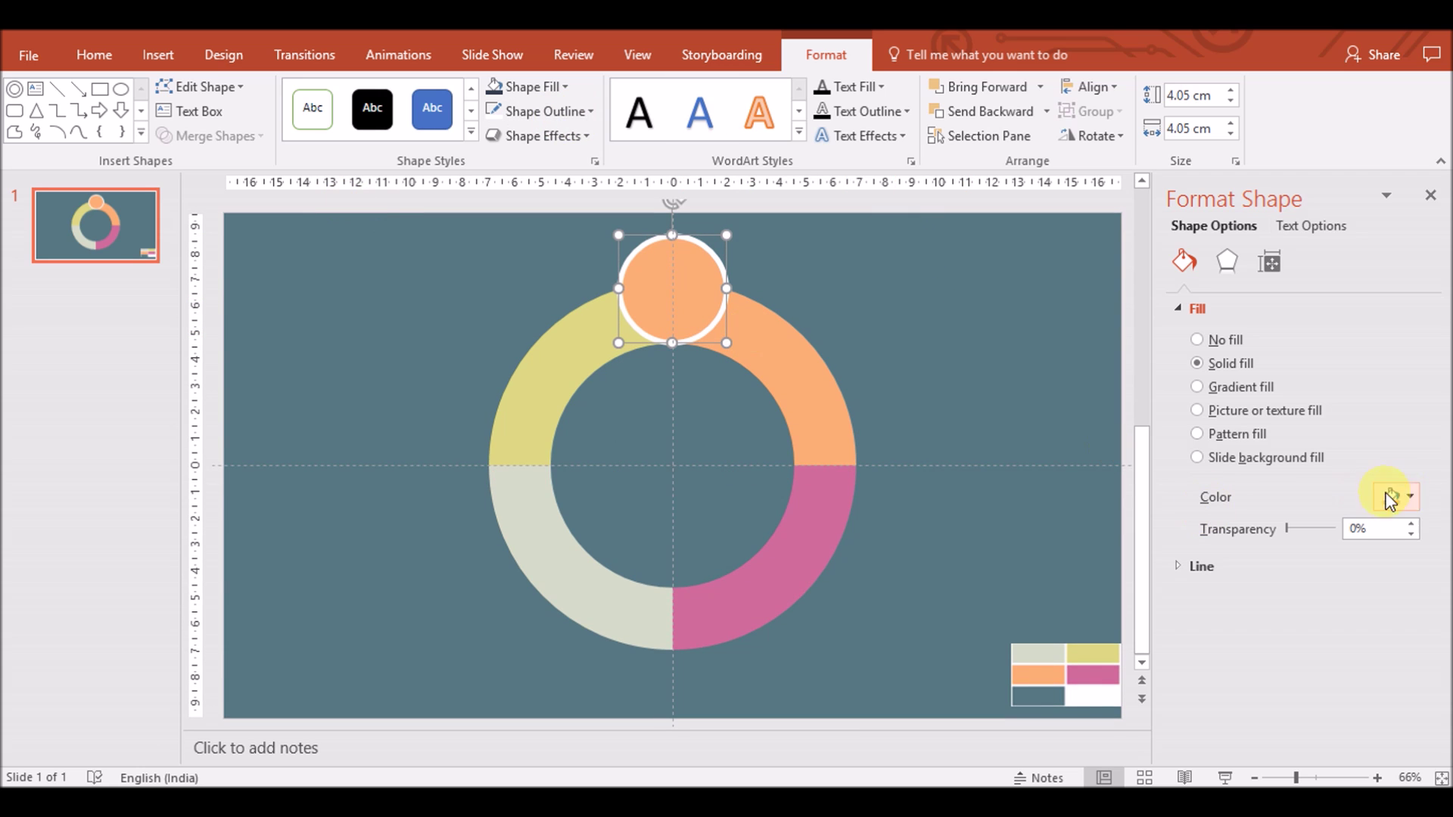
Change the orange circle's outline to dark teal at 3 pt weight
{"action": "left_click", "coordinate": [1373, 569]}
{"action": "left_click", "coordinate": [1396, 683]}
{"action": "left_click", "coordinate": [1353, 617]}
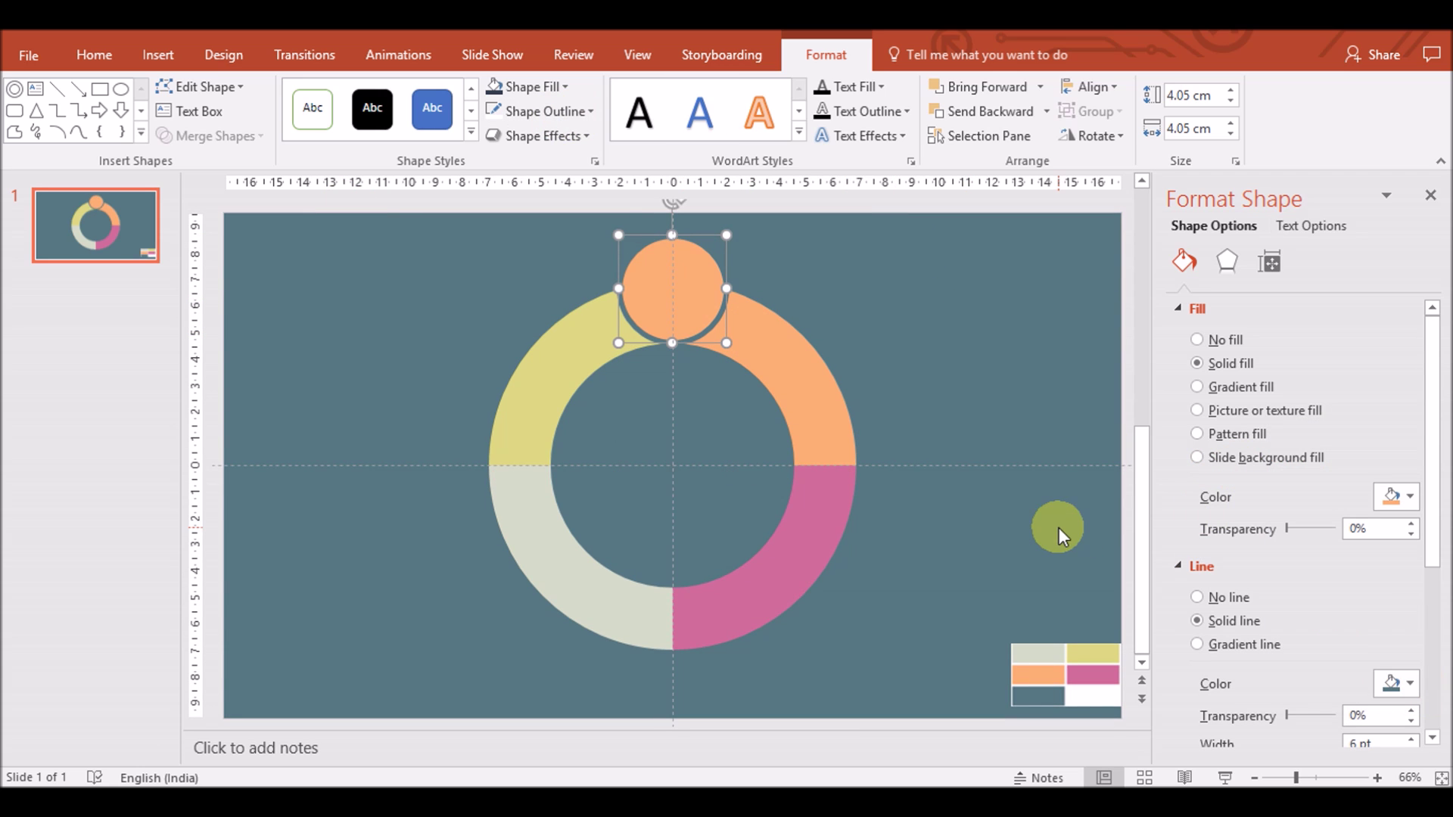
{"action": "left_click", "coordinate": [498, 141]}
{"action": "left_click", "coordinate": [557, 111]}
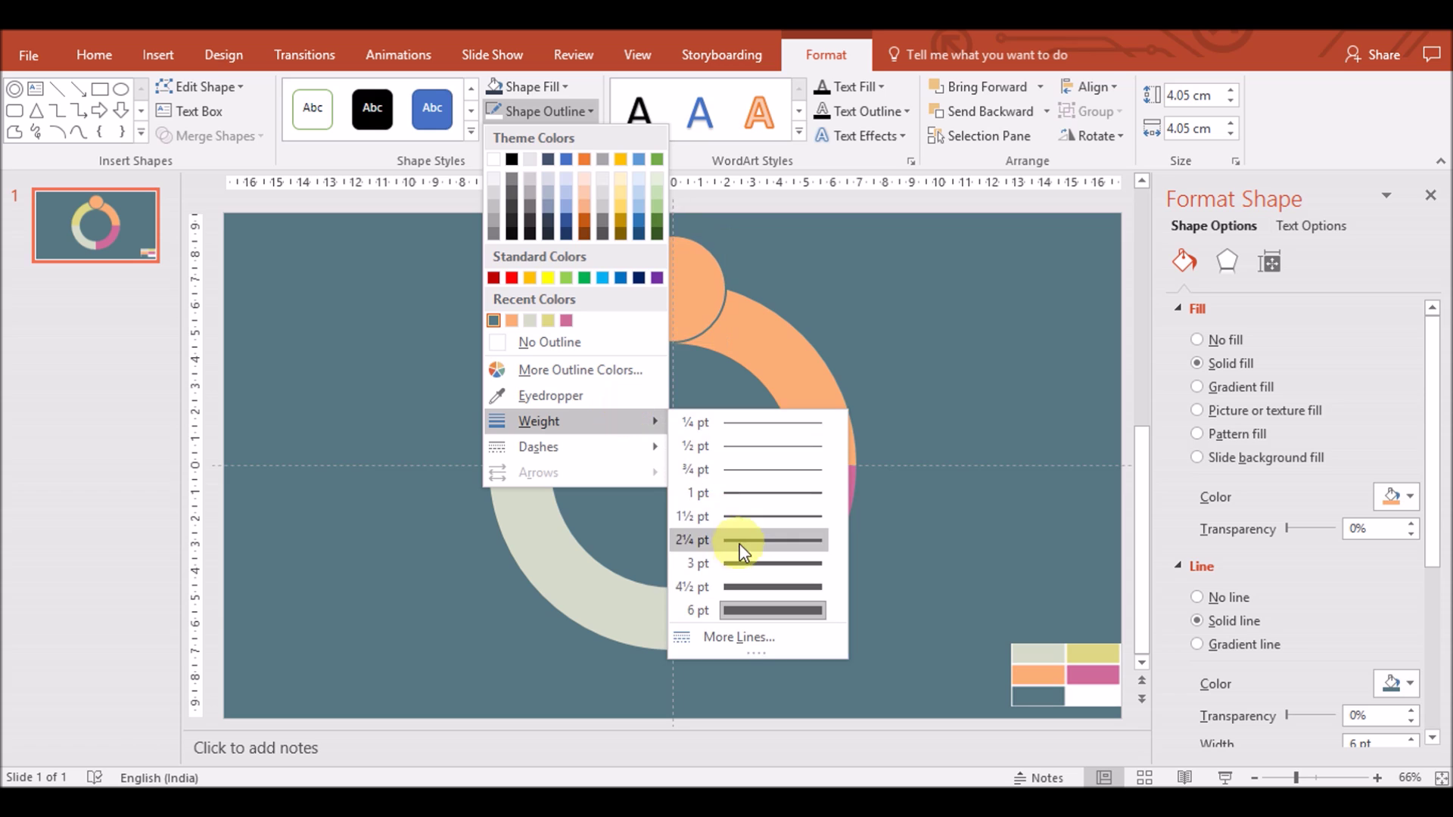
{"action": "left_click", "coordinate": [738, 566]}
Paste a copy of the circle on the ring's right side and fill it pink
{"action": "key", "text": "ctrl+c"}
{"action": "key", "text": "ctrl+v"}
{"action": "left_click_drag", "start_coordinate": [665, 260], "coordinate": [860, 471]}
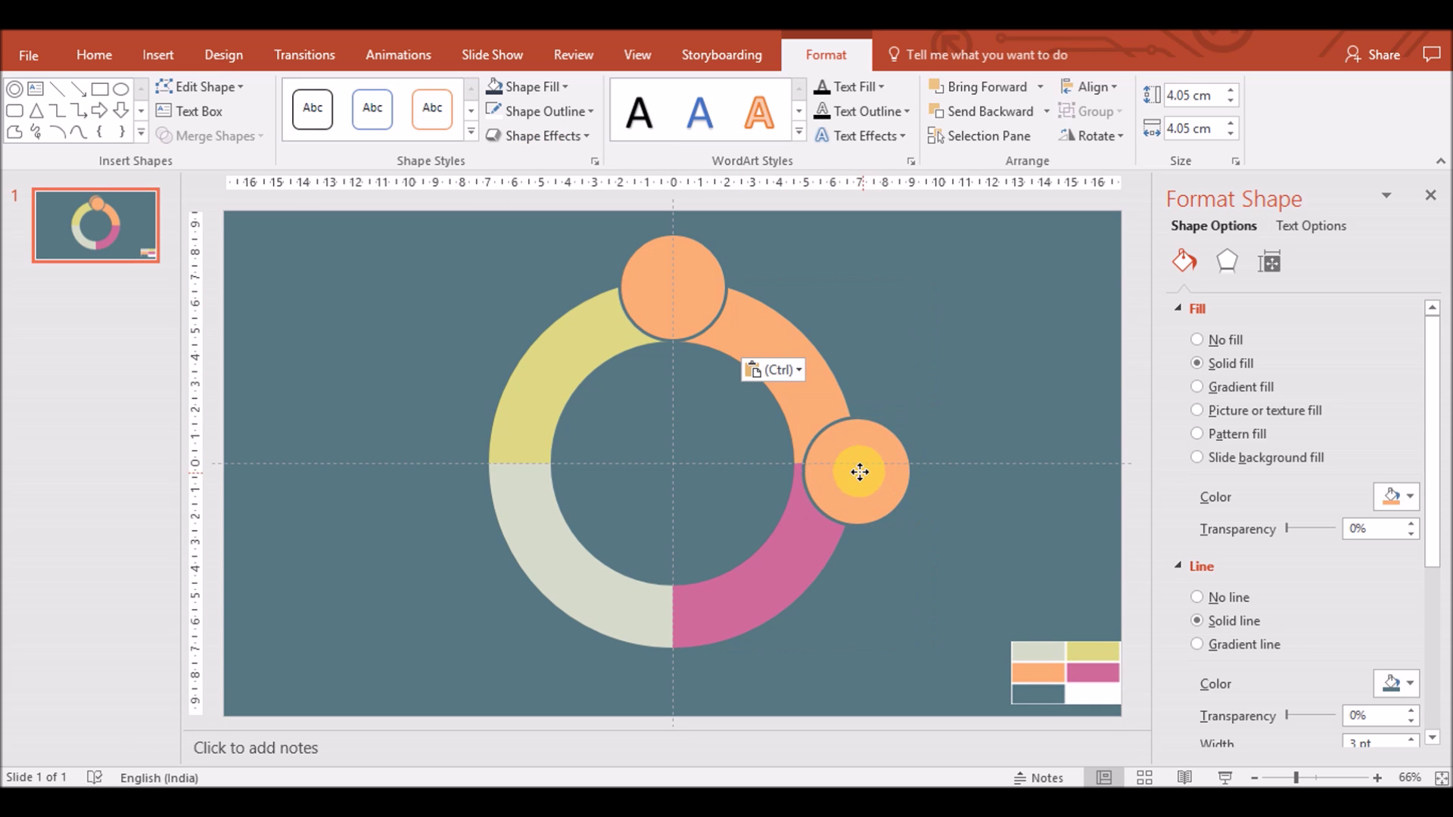
{"action": "left_click", "coordinate": [1396, 496]}
{"action": "left_click", "coordinate": [1362, 702]}
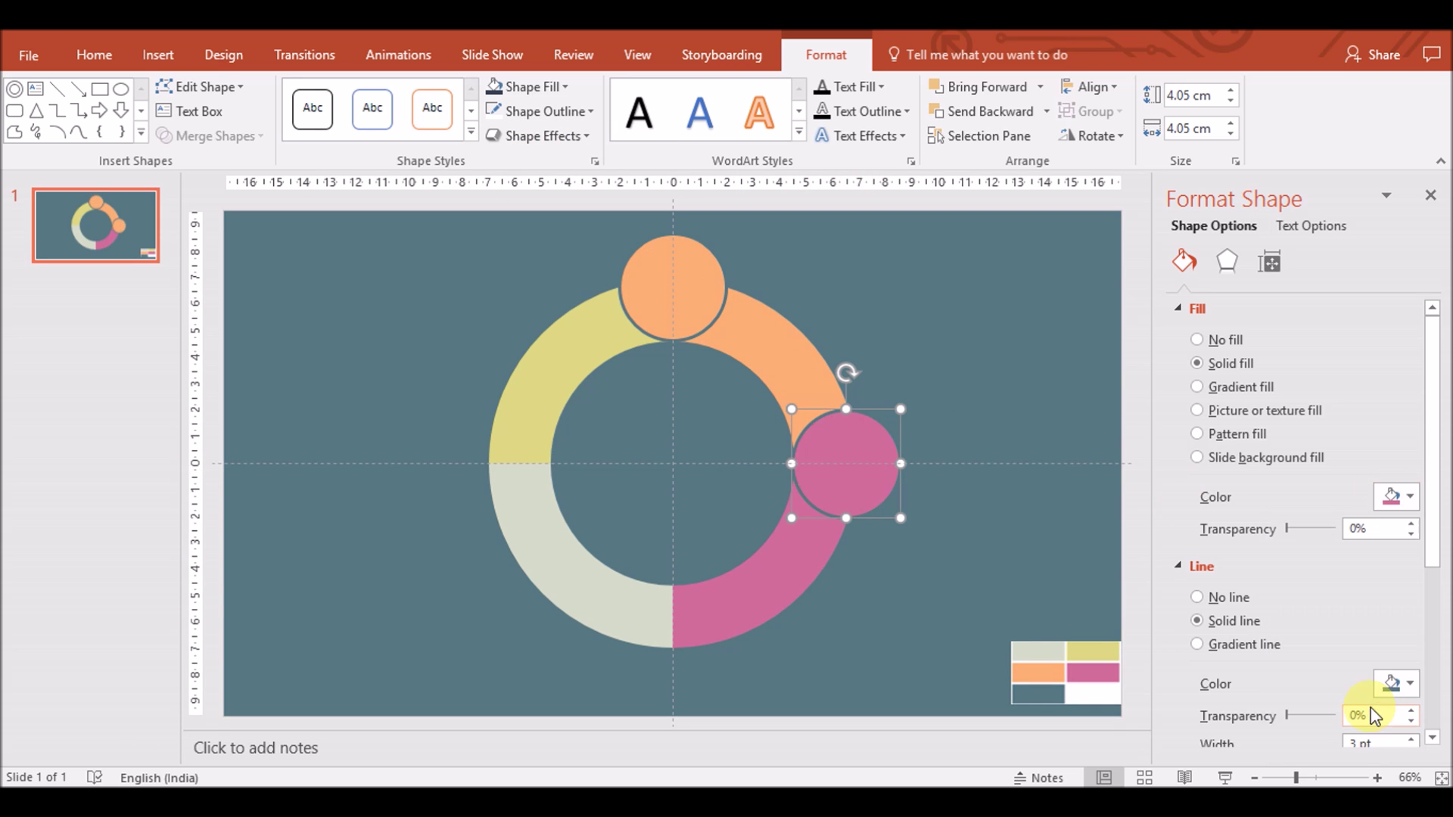
Paste a copy at the ring's bottom and fill it light grey
{"action": "key", "text": "ctrl+c"}
{"action": "key", "text": "ctrl+v"}
{"action": "left_click_drag", "start_coordinate": [882, 493], "coordinate": [682, 645]}
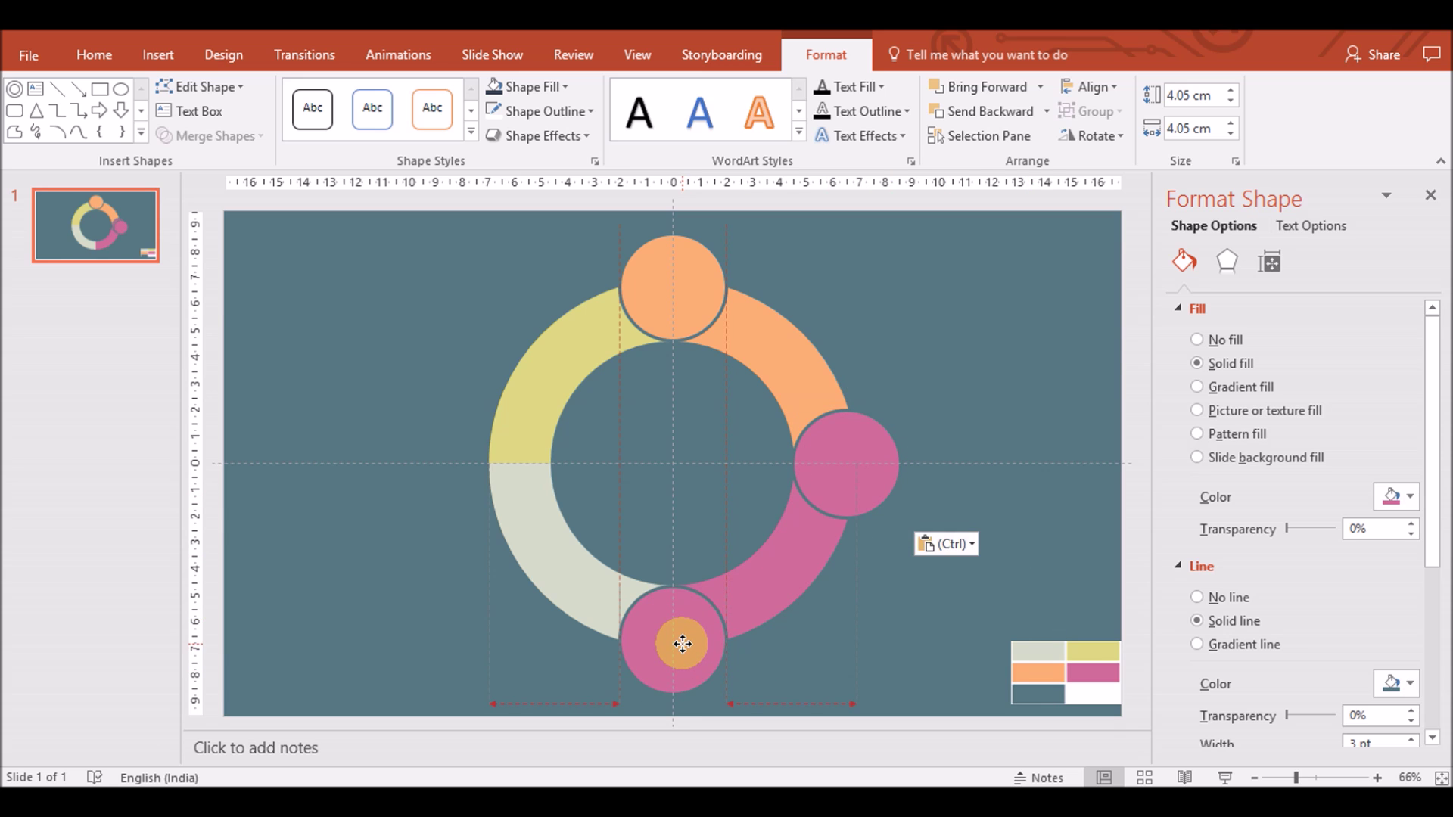
{"action": "left_click", "coordinate": [1396, 497]}
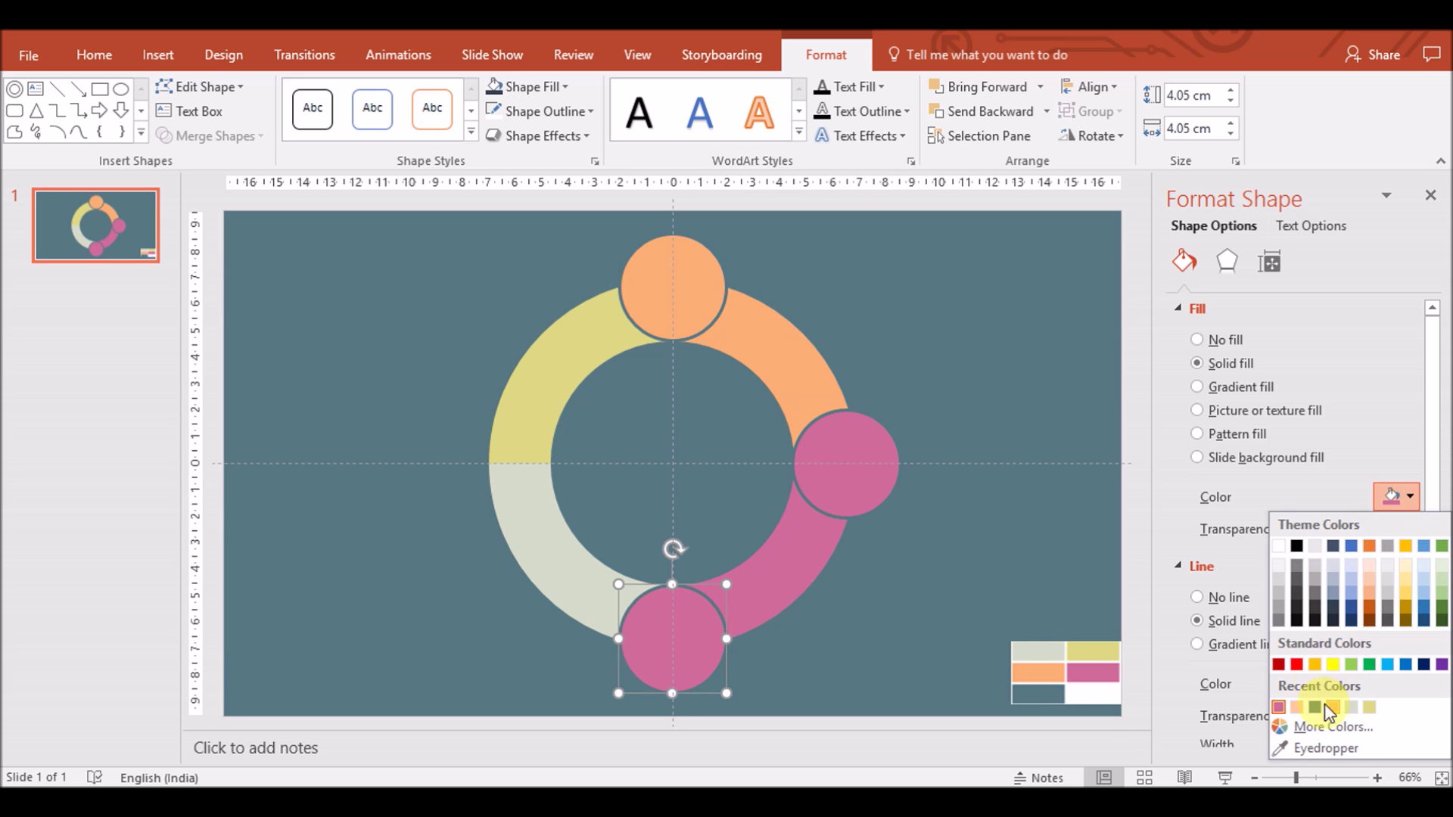
{"action": "left_click", "coordinate": [1373, 701]}
Paste a copy on the ring's left side and fill it yellow
{"action": "key", "text": "ctrl+c"}
{"action": "key", "text": "ctrl+v"}
{"action": "left_click_drag", "start_coordinate": [700, 659], "coordinate": [530, 486]}
{"action": "left_click", "coordinate": [692, 299]}
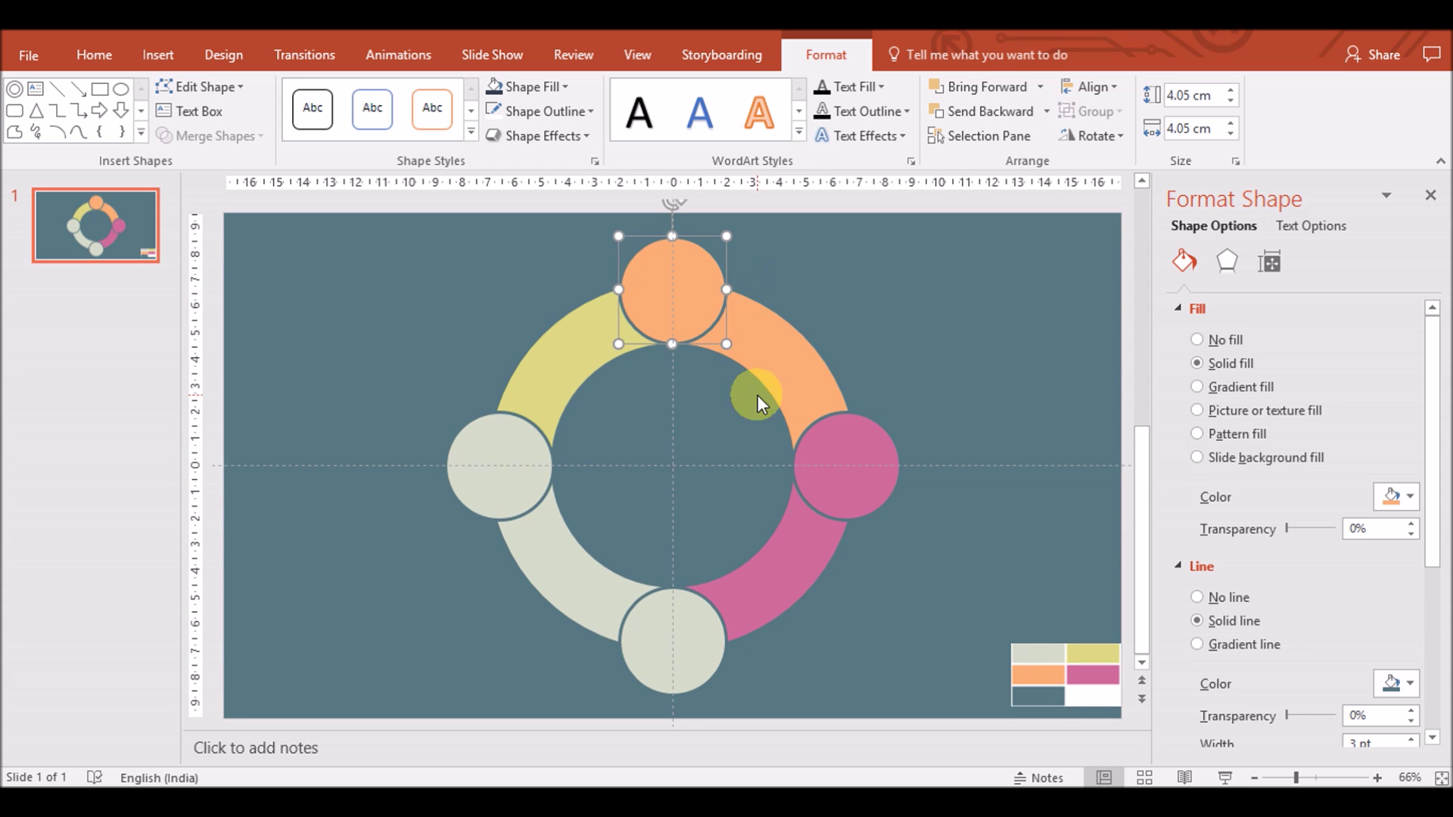
{"action": "left_click", "coordinate": [496, 462]}
{"action": "left_click", "coordinate": [1396, 496]}
{"action": "left_click", "coordinate": [1368, 701]}
{"action": "left_click", "coordinate": [861, 606]}
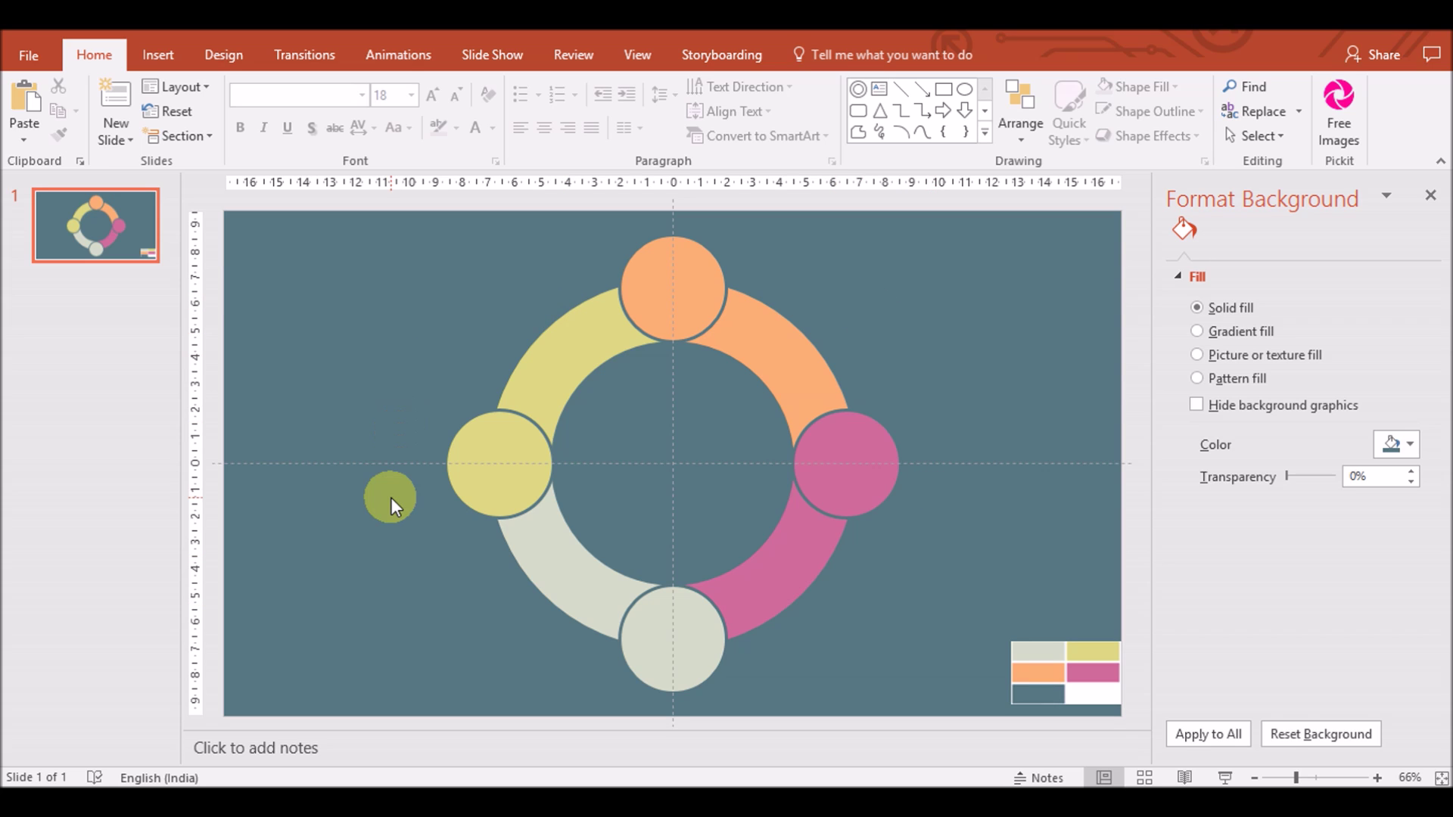
{"action": "left_click", "coordinate": [487, 480]}
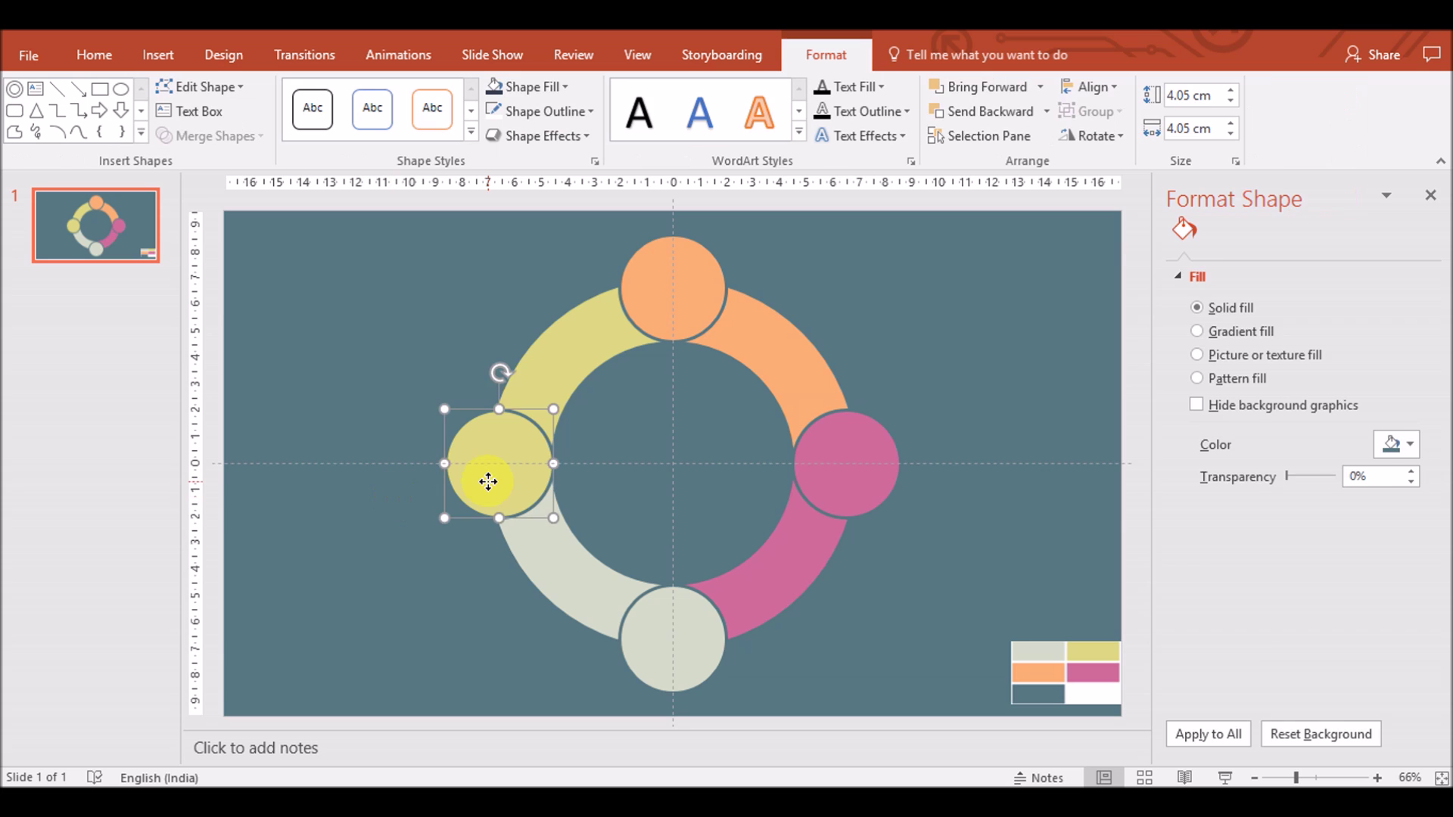
Place a duplicate of the yellow circle at the slide's lower left and zoom in
{"action": "key", "text": "ctrl+d"}
{"action": "left_click_drag", "start_coordinate": [488, 483], "coordinate": [376, 591]}
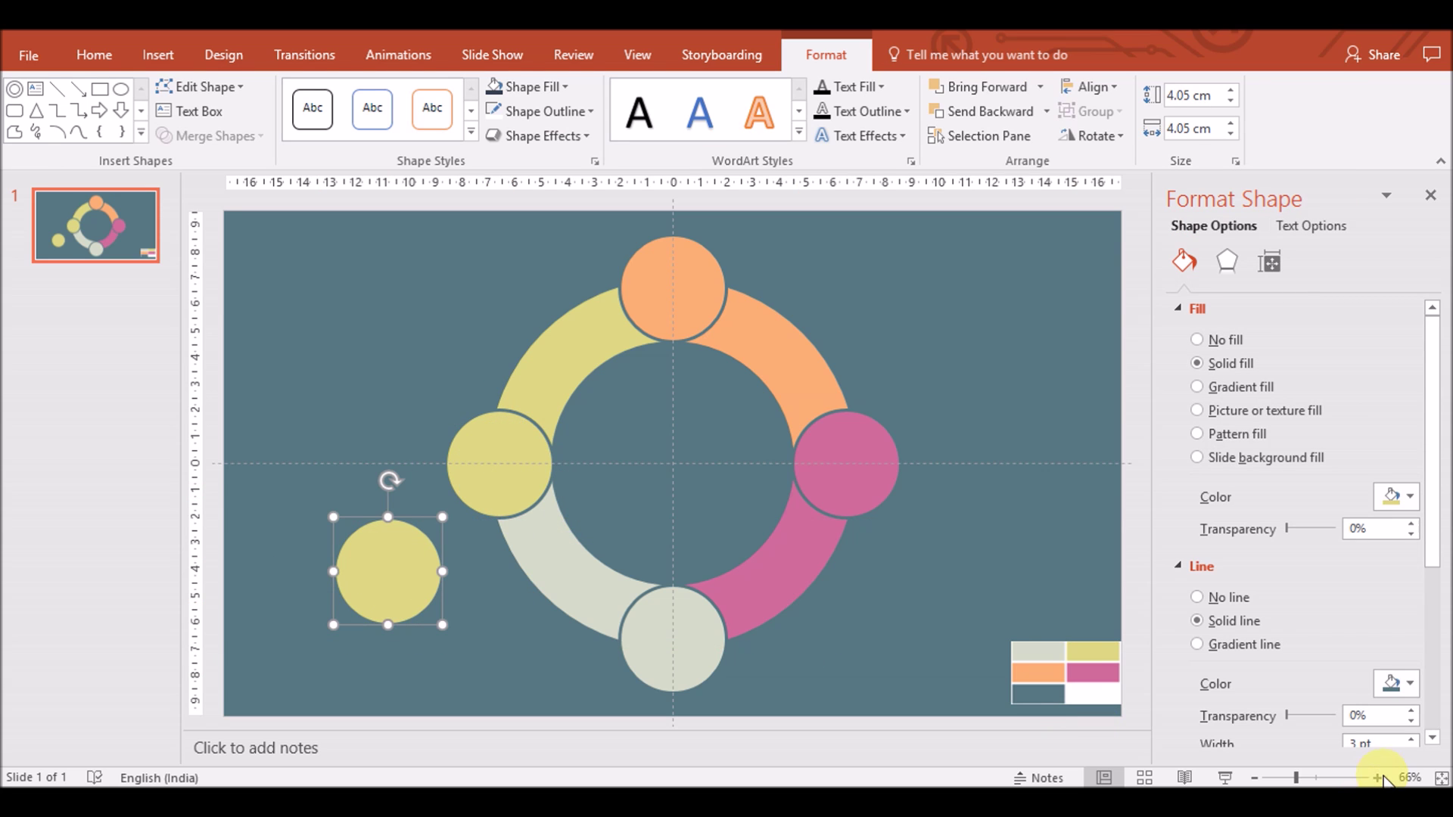
{"action": "left_click", "coordinate": [1377, 778]}
{"action": "left_click", "coordinate": [1377, 777]}
{"action": "left_click", "coordinate": [1377, 778]}
{"action": "left_click", "coordinate": [1377, 778]}
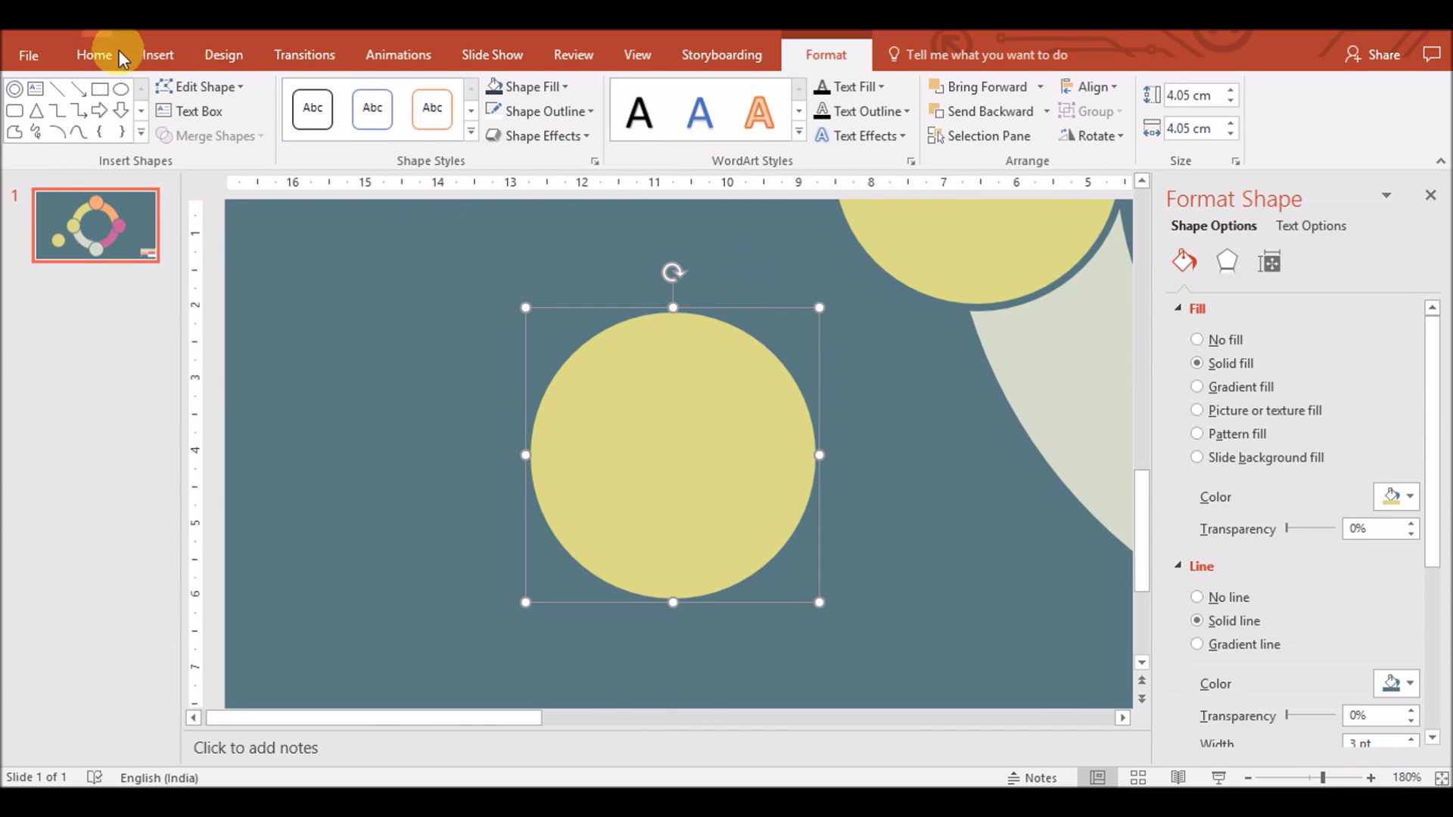
Draw a triangle over the copied circle, widening it to the right
{"action": "left_click", "coordinate": [158, 55]}
{"action": "left_click", "coordinate": [361, 113]}
{"action": "left_click", "coordinate": [501, 198]}
{"action": "left_click", "coordinate": [361, 114]}
{"action": "left_click", "coordinate": [412, 185]}
{"action": "mouse_move", "coordinate": [473, 306]}
{"action": "left_mouse_down"}
{"action": "mouse_move", "coordinate": [773, 650]}
{"action": "mouse_move", "coordinate": [704, 600]}
{"action": "left_mouse_up"}
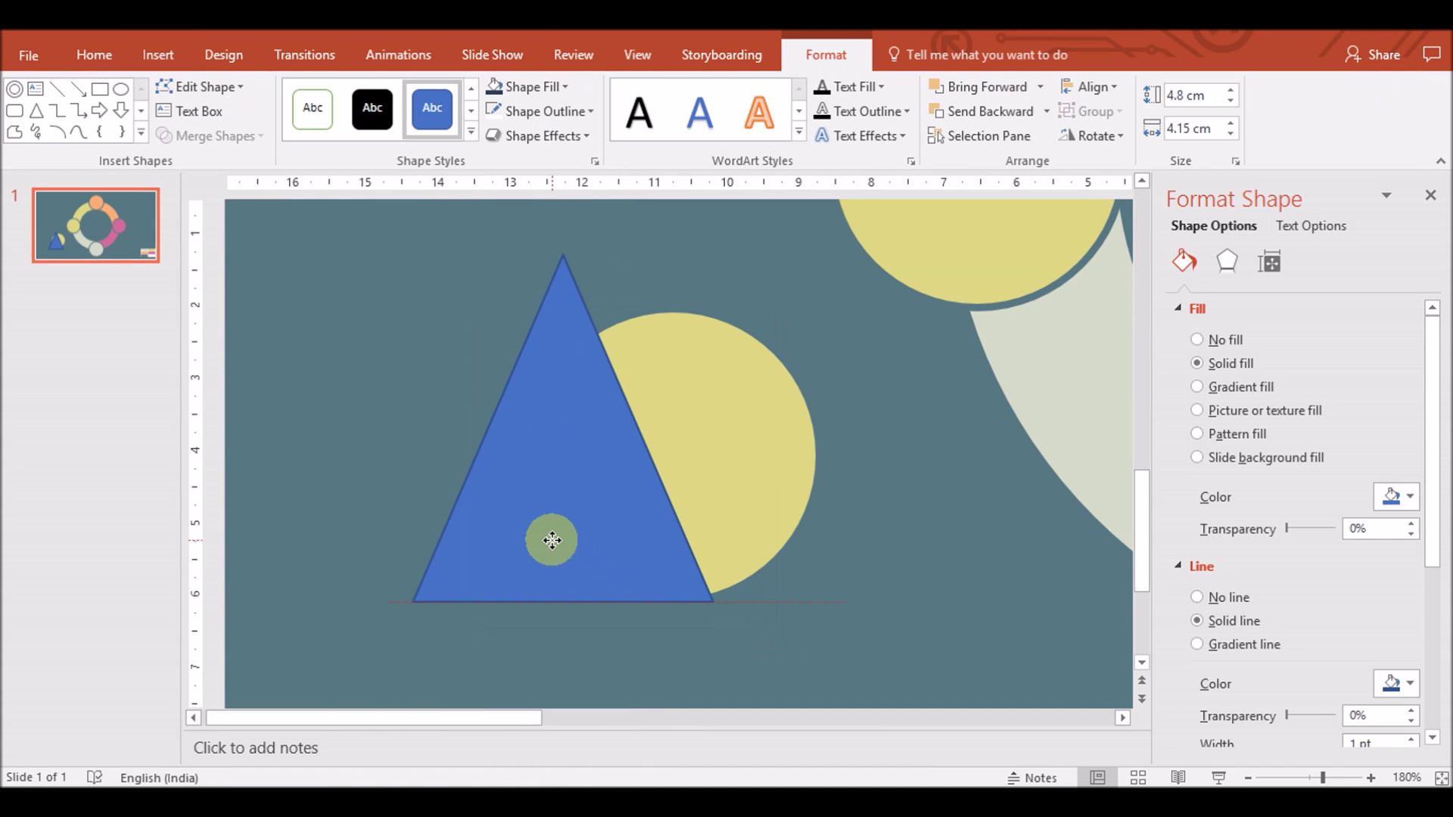
{"action": "left_click_drag", "start_coordinate": [720, 428], "coordinate": [780, 437]}
Bring the circle to front and Subtract the triangle from it with Merge Shapes
{"action": "left_click", "coordinate": [780, 436], "text": "shift"}
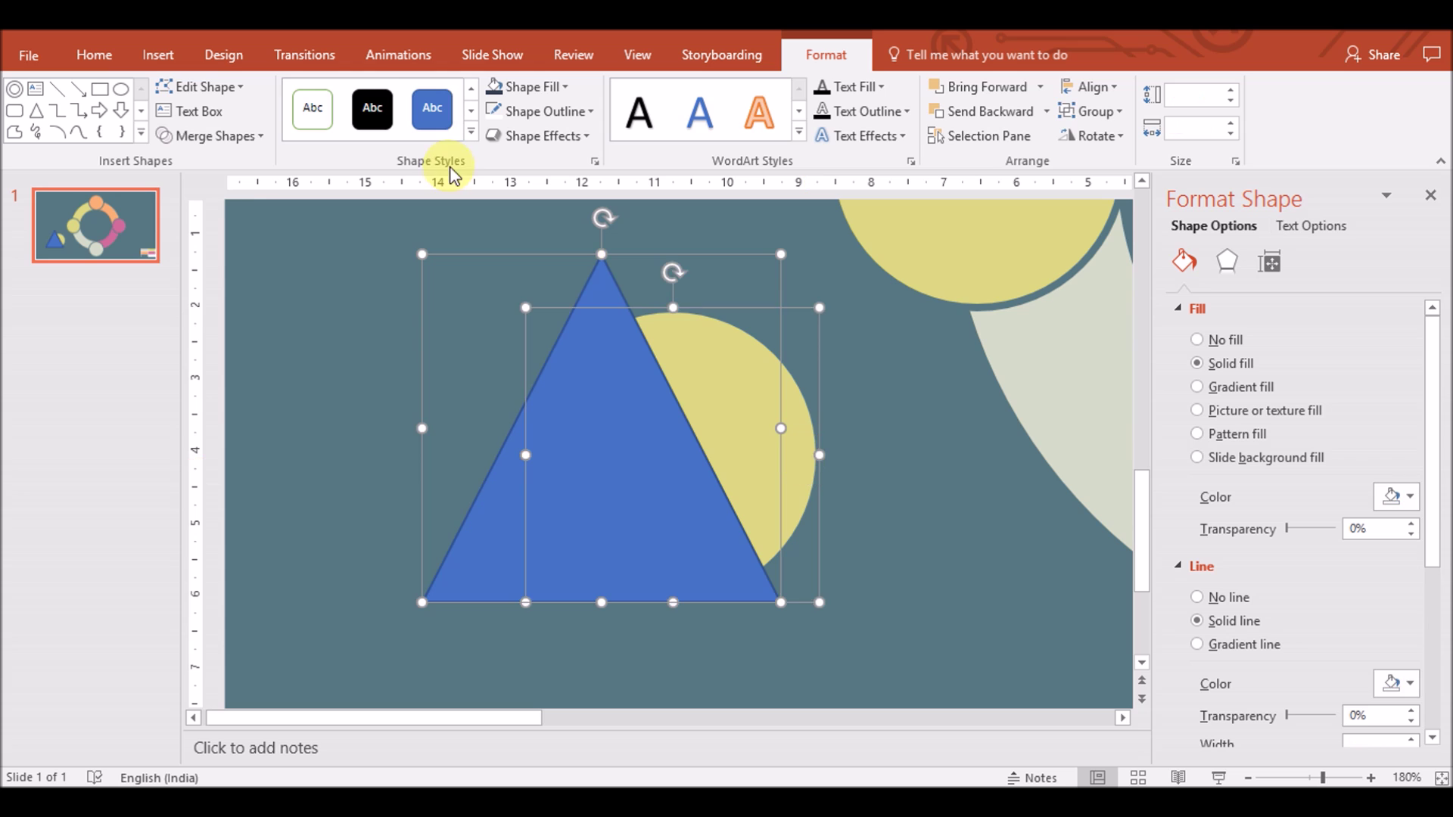
{"action": "left_click", "coordinate": [210, 137]}
{"action": "key", "text": "Escape"}
{"action": "left_click", "coordinate": [804, 464]}
{"action": "right_click", "coordinate": [805, 464]}
{"action": "left_click", "coordinate": [976, 234]}
{"action": "left_click", "coordinate": [452, 550], "text": "shift"}
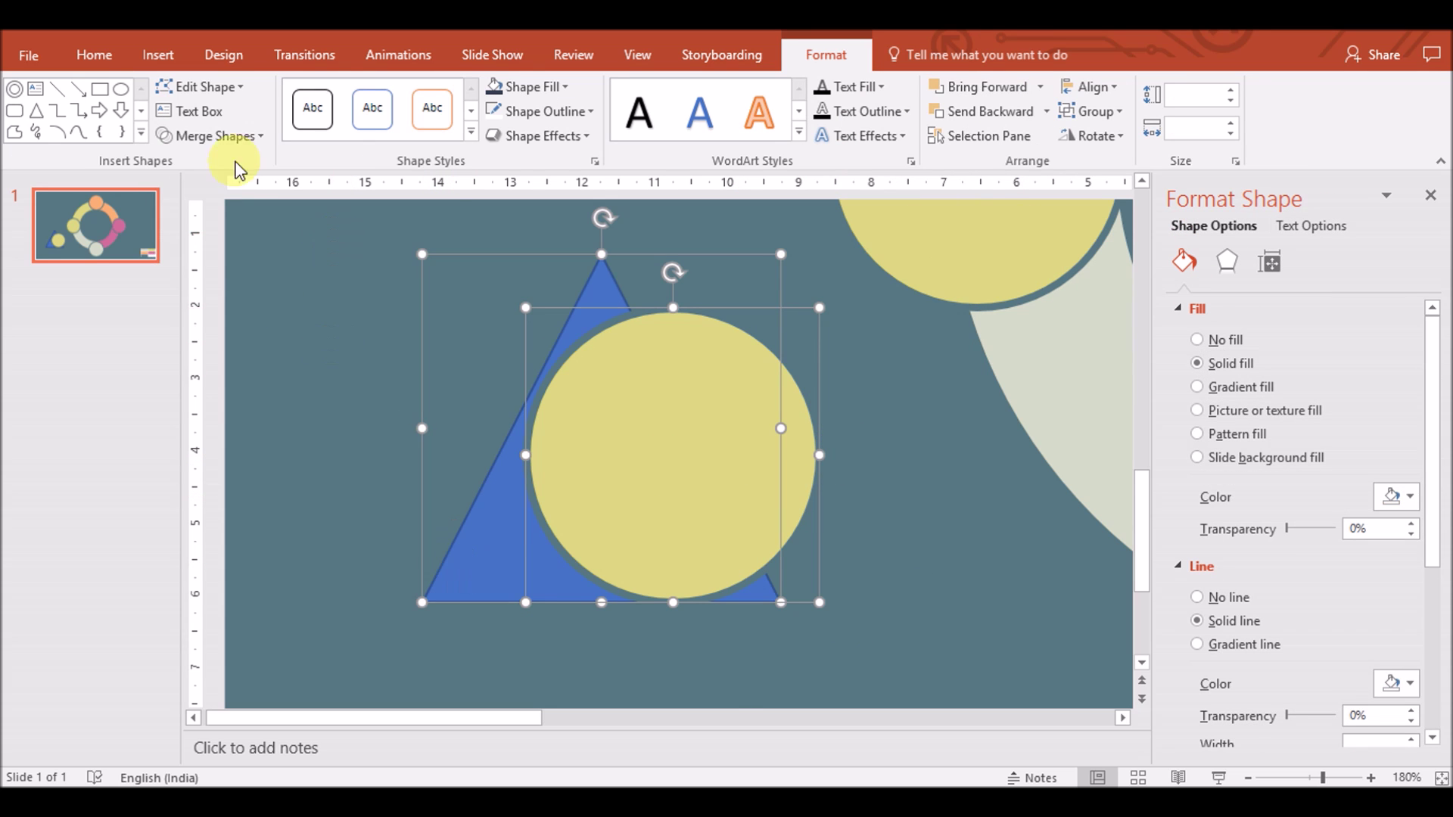
{"action": "left_click", "coordinate": [212, 136]}
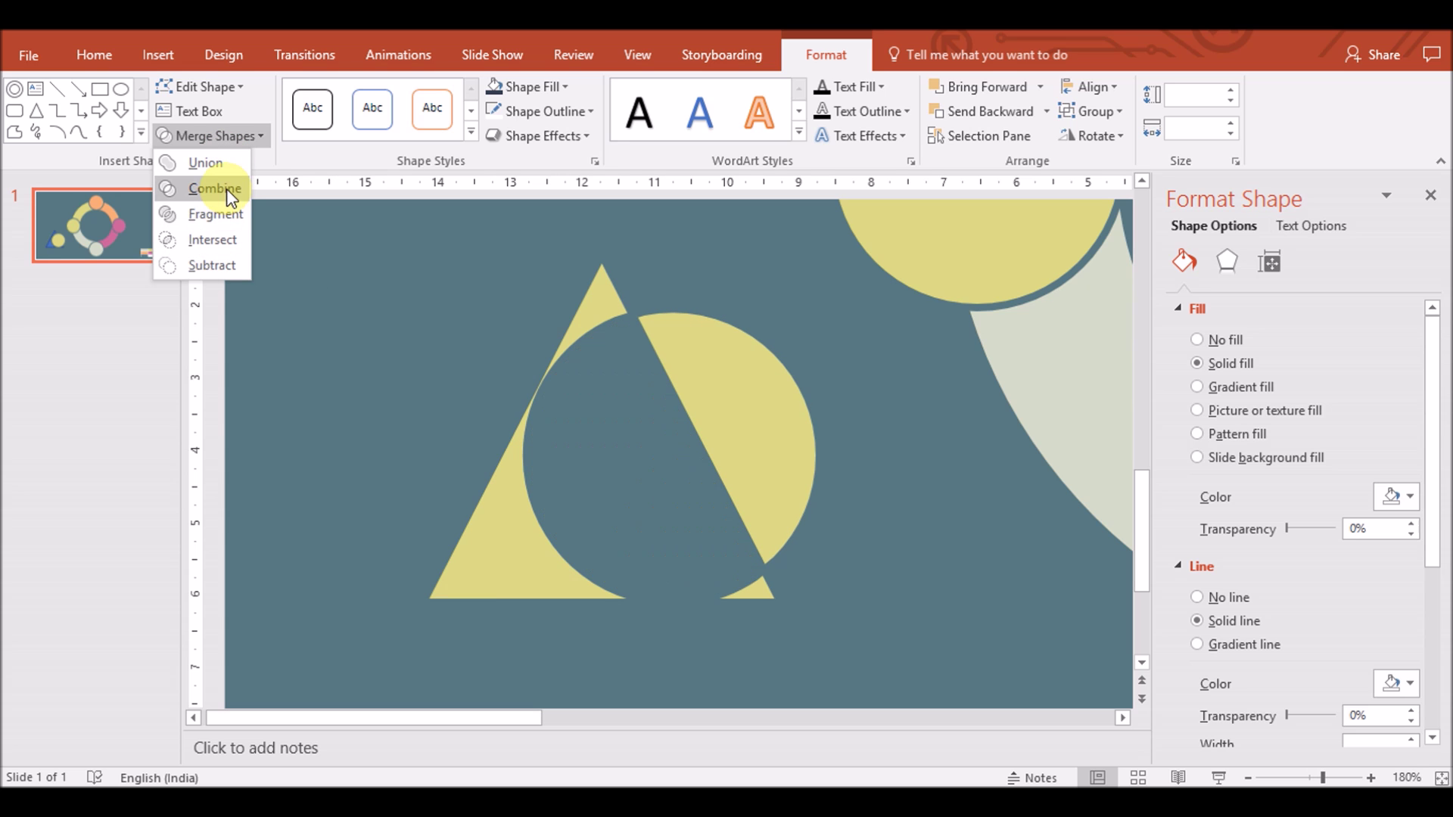
{"action": "left_click", "coordinate": [224, 266]}
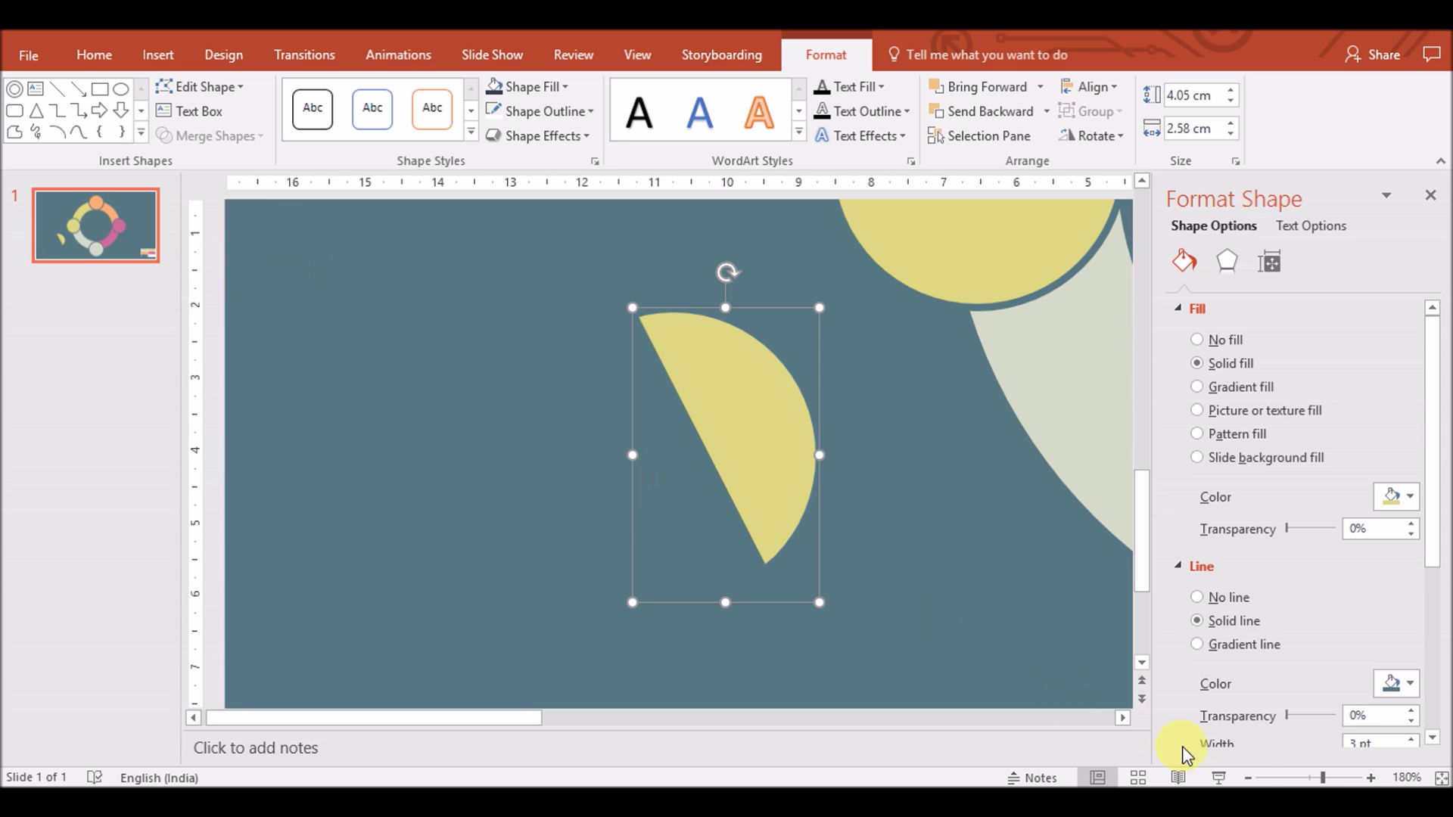
Fill the resulting half-moon shape white
{"action": "left_click", "coordinate": [1247, 778]}
{"action": "left_click", "coordinate": [1247, 777]}
{"action": "left_click", "coordinate": [1392, 497]}
{"action": "left_click", "coordinate": [1286, 534]}
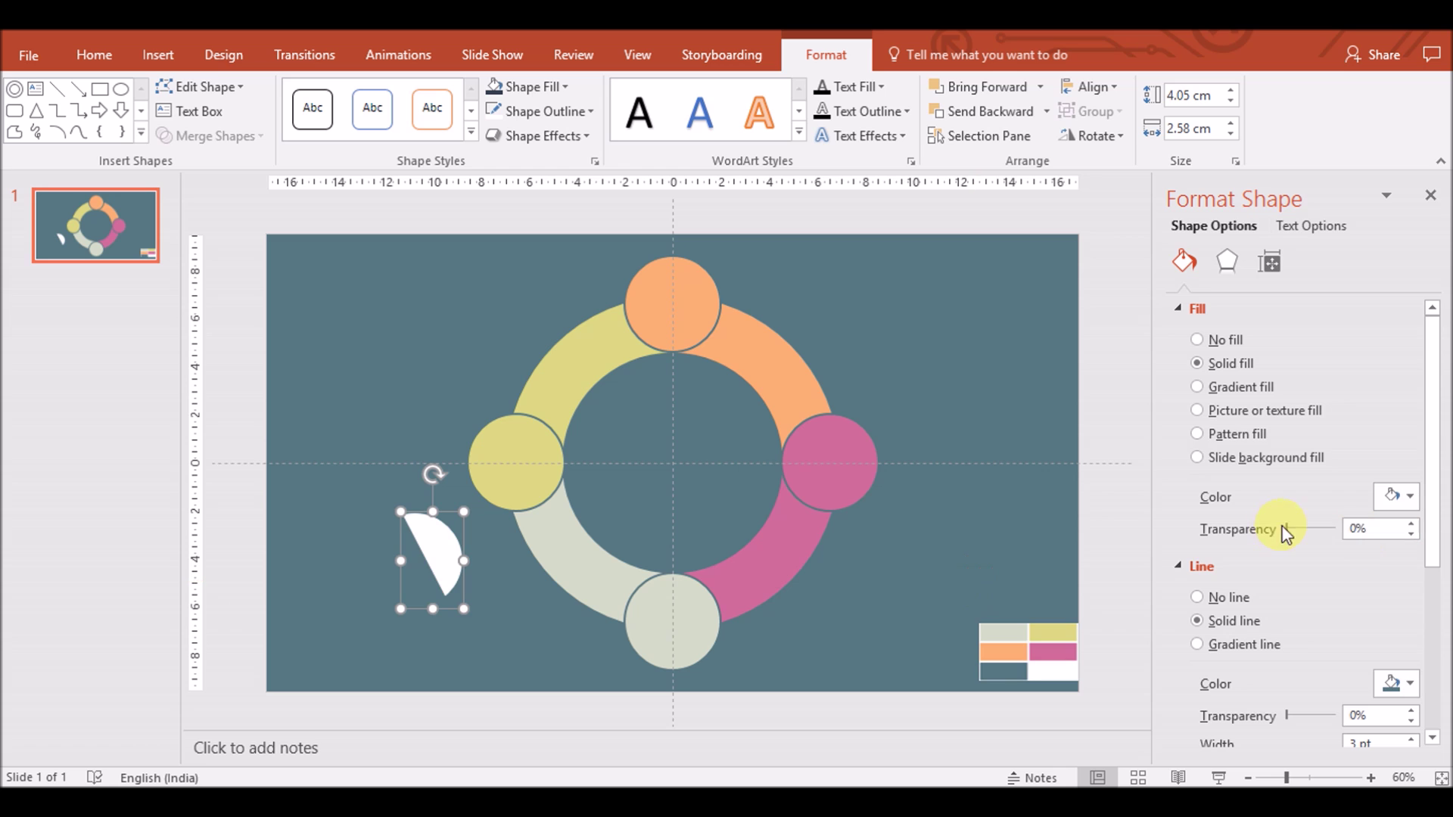
Move the half-moon shape onto the left yellow circle and remove its outline
{"action": "left_click_drag", "start_coordinate": [430, 530], "coordinate": [532, 437]}
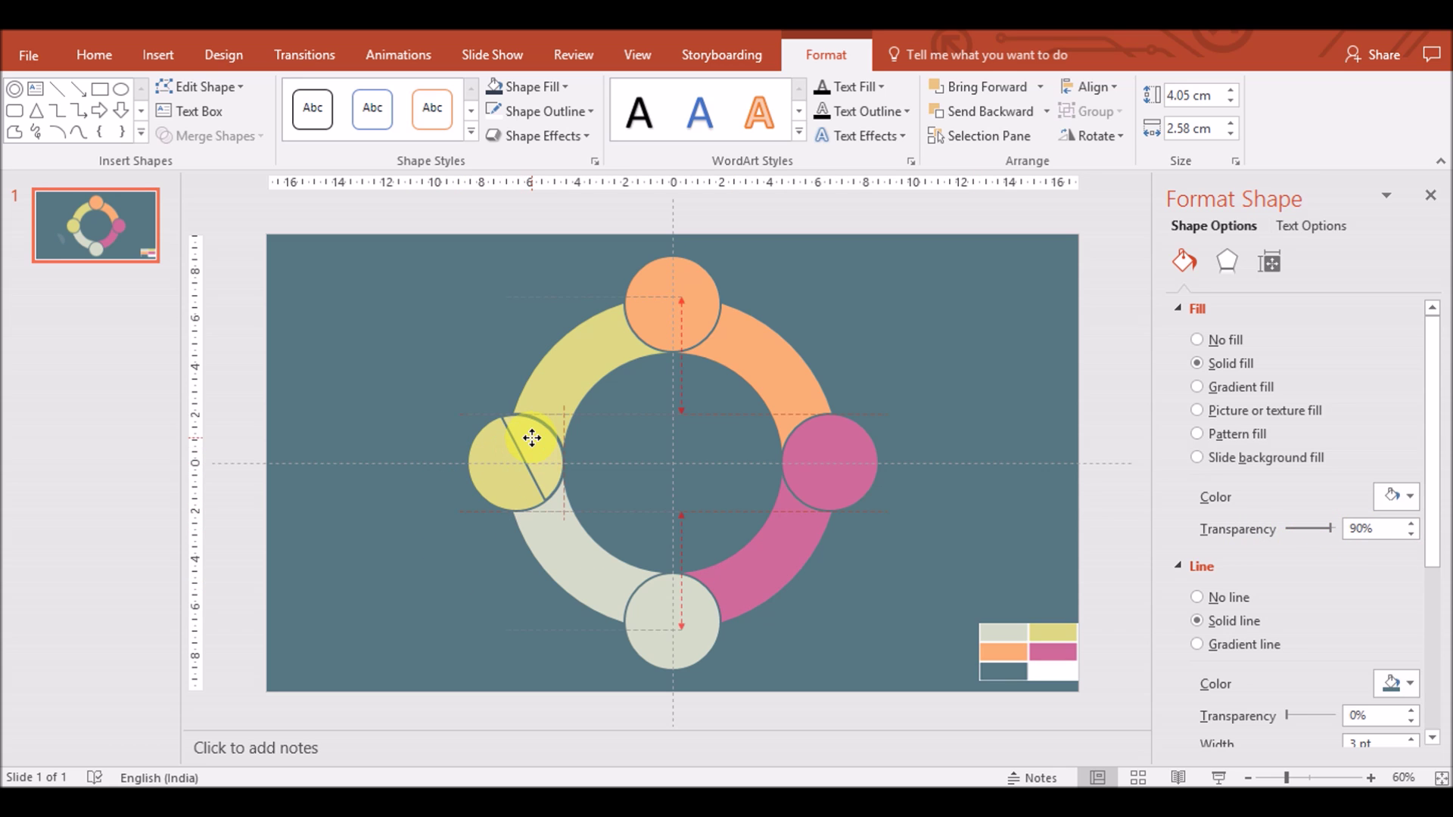
{"action": "left_click", "coordinate": [590, 111]}
{"action": "left_click", "coordinate": [564, 337]}
{"action": "left_click_drag", "start_coordinate": [421, 545], "coordinate": [502, 489]}
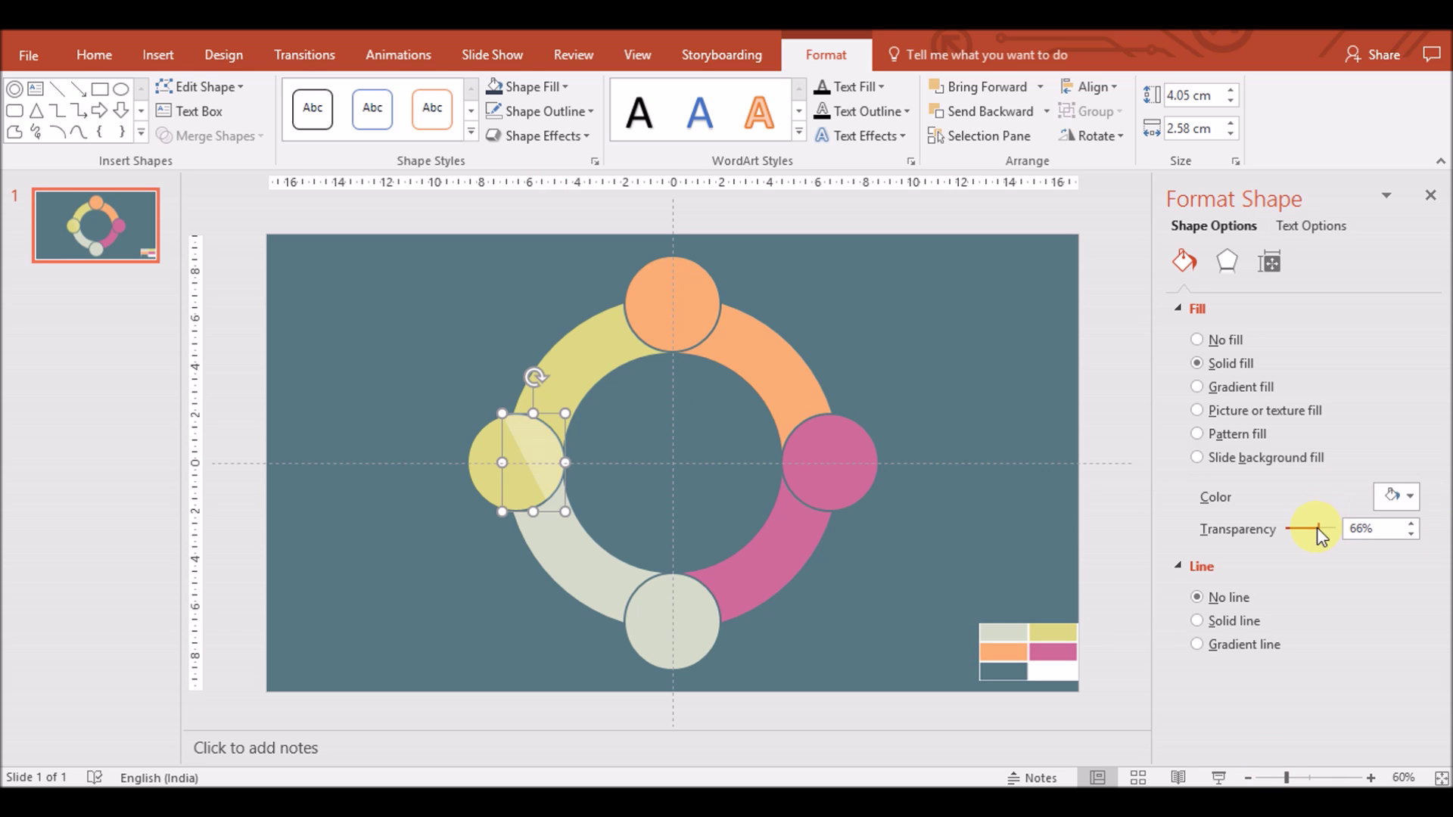
Zoom in and nudge the translucent wedge precisely over the yellow circle
{"action": "left_click", "coordinate": [1371, 778]}
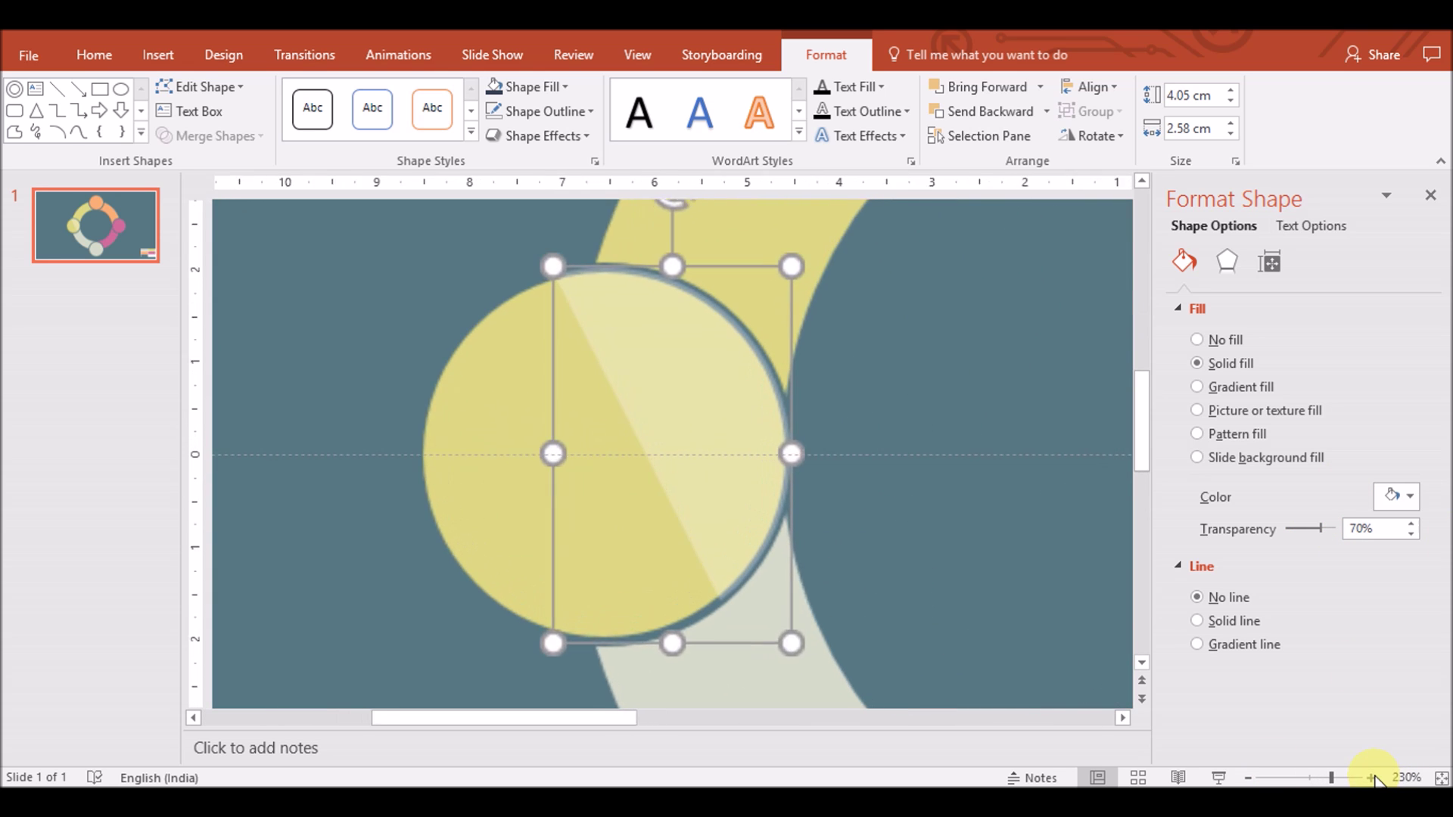
{"action": "left_click_drag", "start_coordinate": [701, 423], "coordinate": [713, 411]}
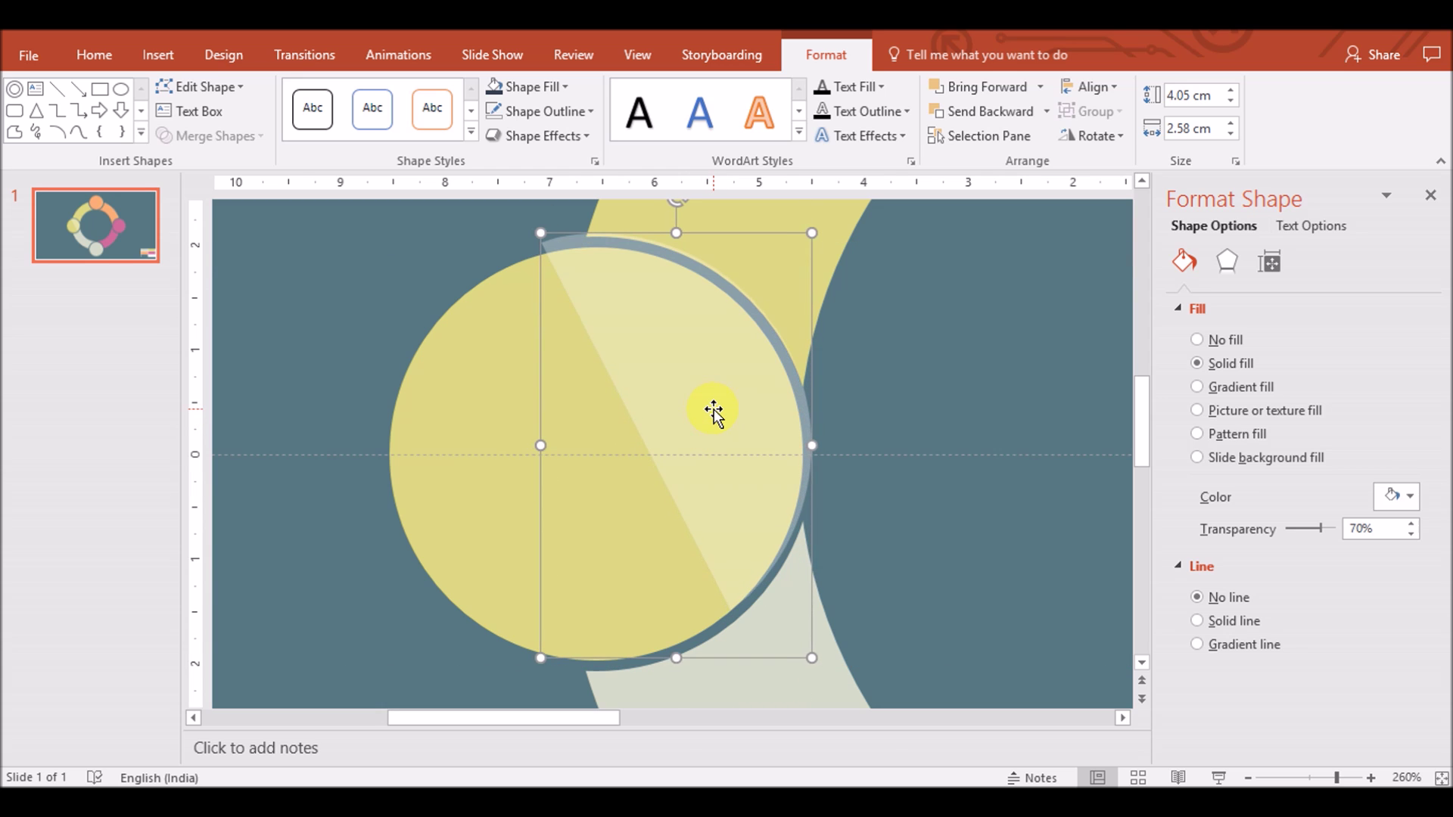
{"action": "key", "text": "Down"}
{"action": "key", "text": "Down"}
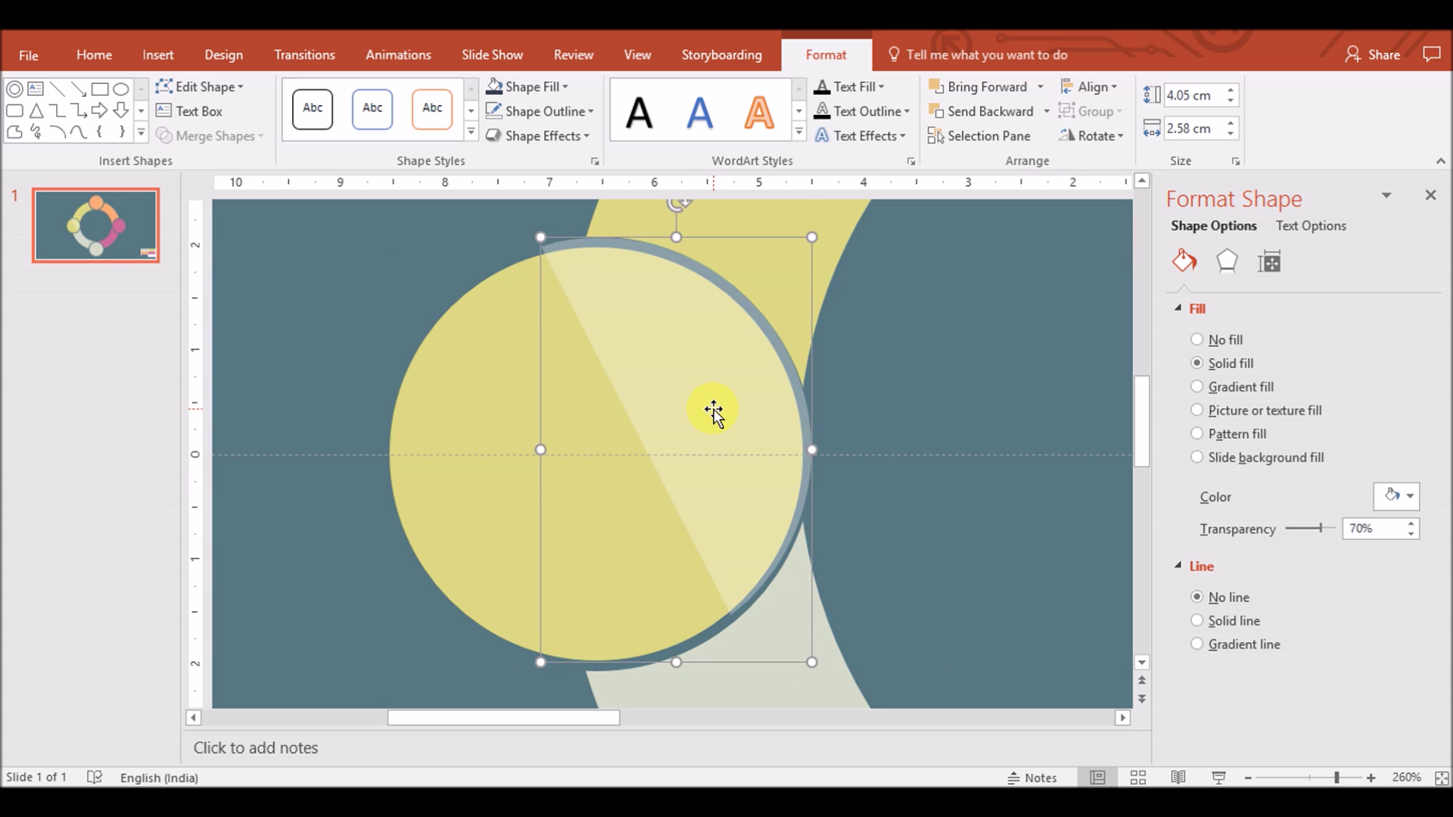
{"action": "key", "text": "Left"}
{"action": "key", "text": "Left"}
{"action": "key", "text": "Left"}
{"action": "key", "text": "Down"}
{"action": "key", "text": "Down"}
{"action": "key", "text": "Down"}
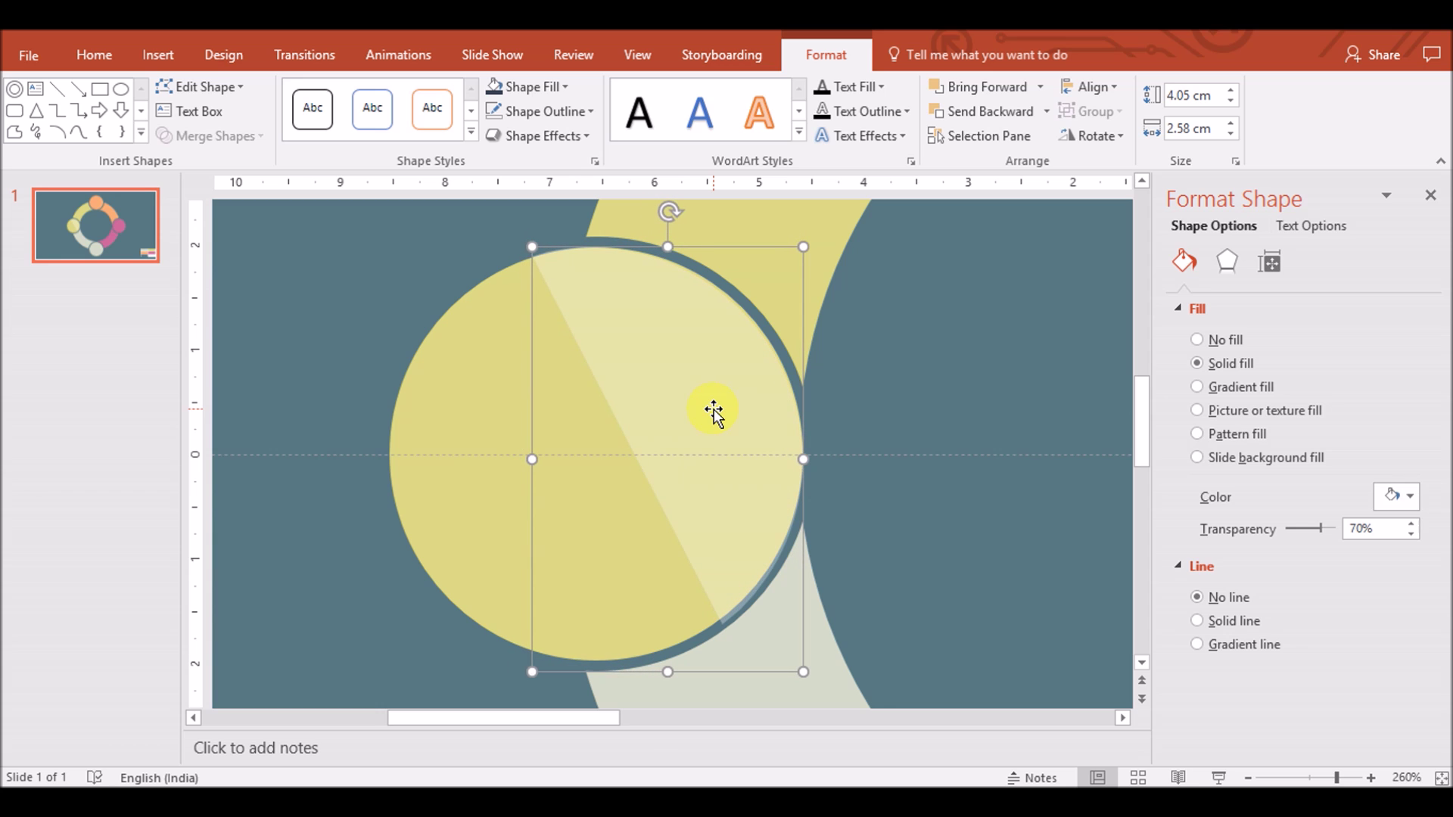
{"action": "key", "text": "Up"}
{"action": "key", "text": "Right"}
{"action": "key", "text": "Right"}
{"action": "key", "text": "Up"}
{"action": "key", "text": "Up"}
{"action": "key", "text": "Right"}
{"action": "key", "text": "Down"}
Fine-tune the wedge's position and settle its transparency at 70%
{"action": "left_click_drag", "start_coordinate": [1320, 528], "coordinate": [1310, 530]}
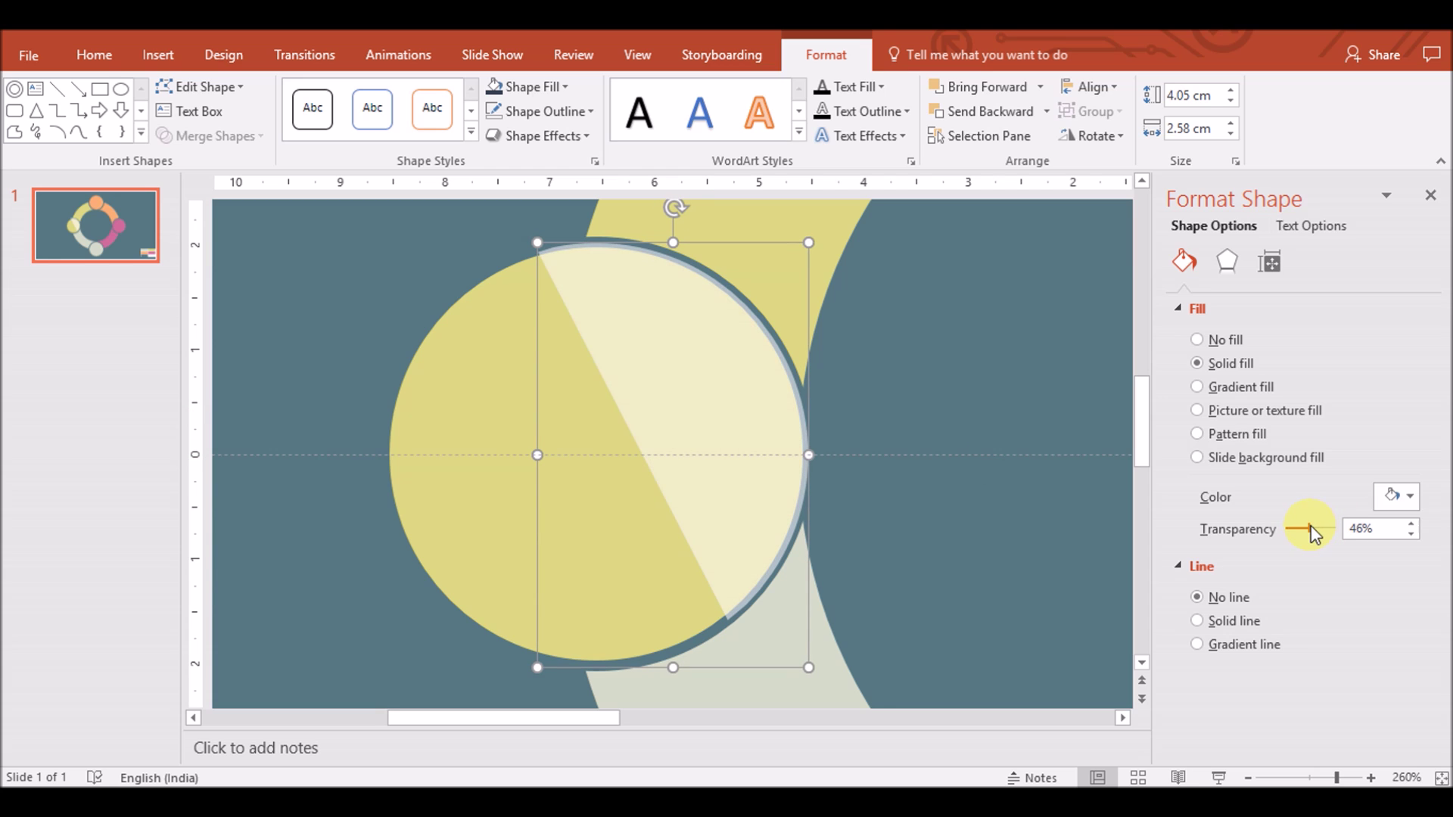
{"action": "key", "text": "Left"}
{"action": "key", "text": "Up"}
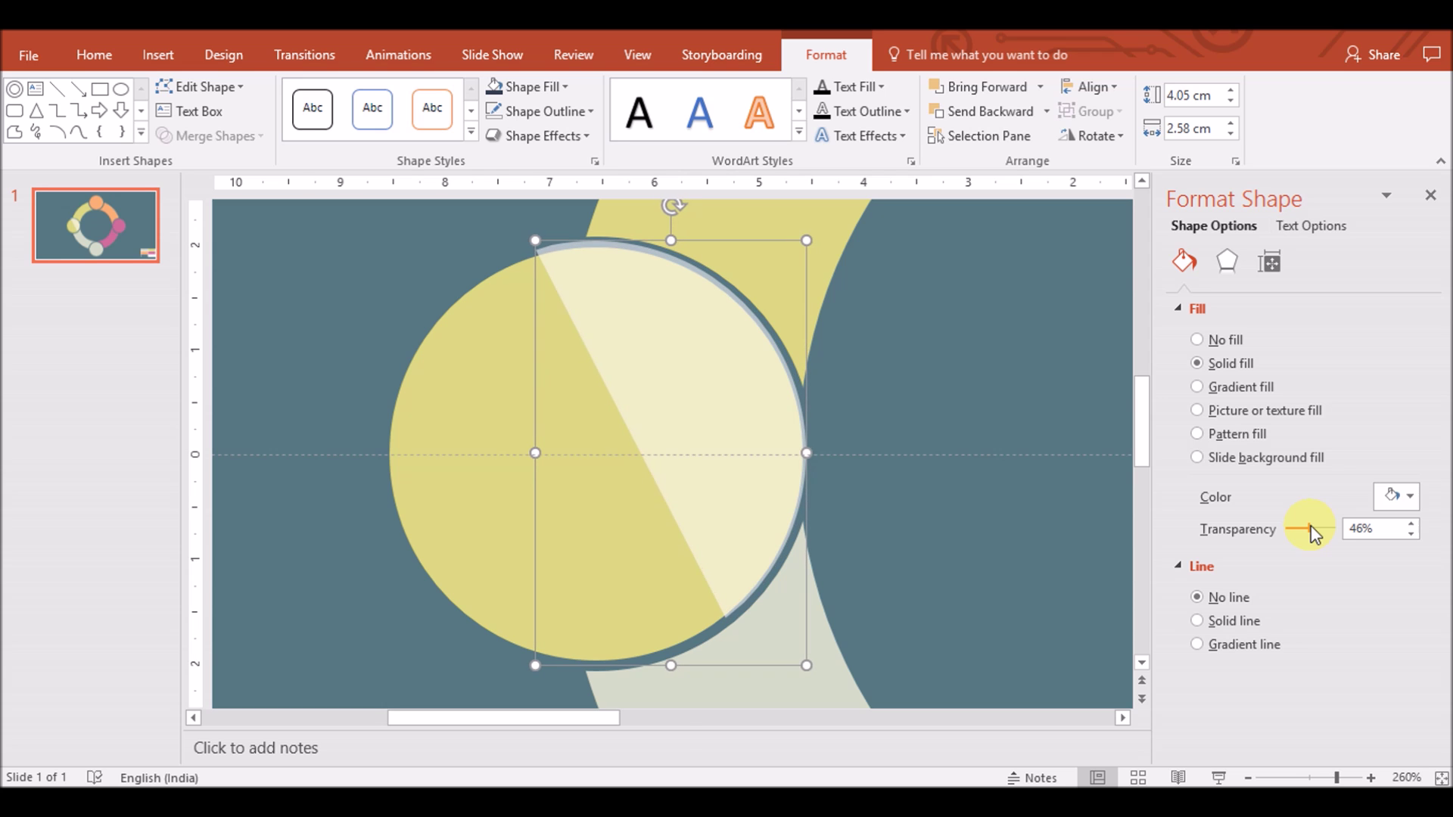
{"action": "scroll", "coordinate": [1247, 778], "scroll_direction": "down", "scroll_amount": 10}
{"action": "left_click_drag", "start_coordinate": [1308, 528], "coordinate": [1318, 528]}
{"action": "left_click", "coordinate": [979, 610]}
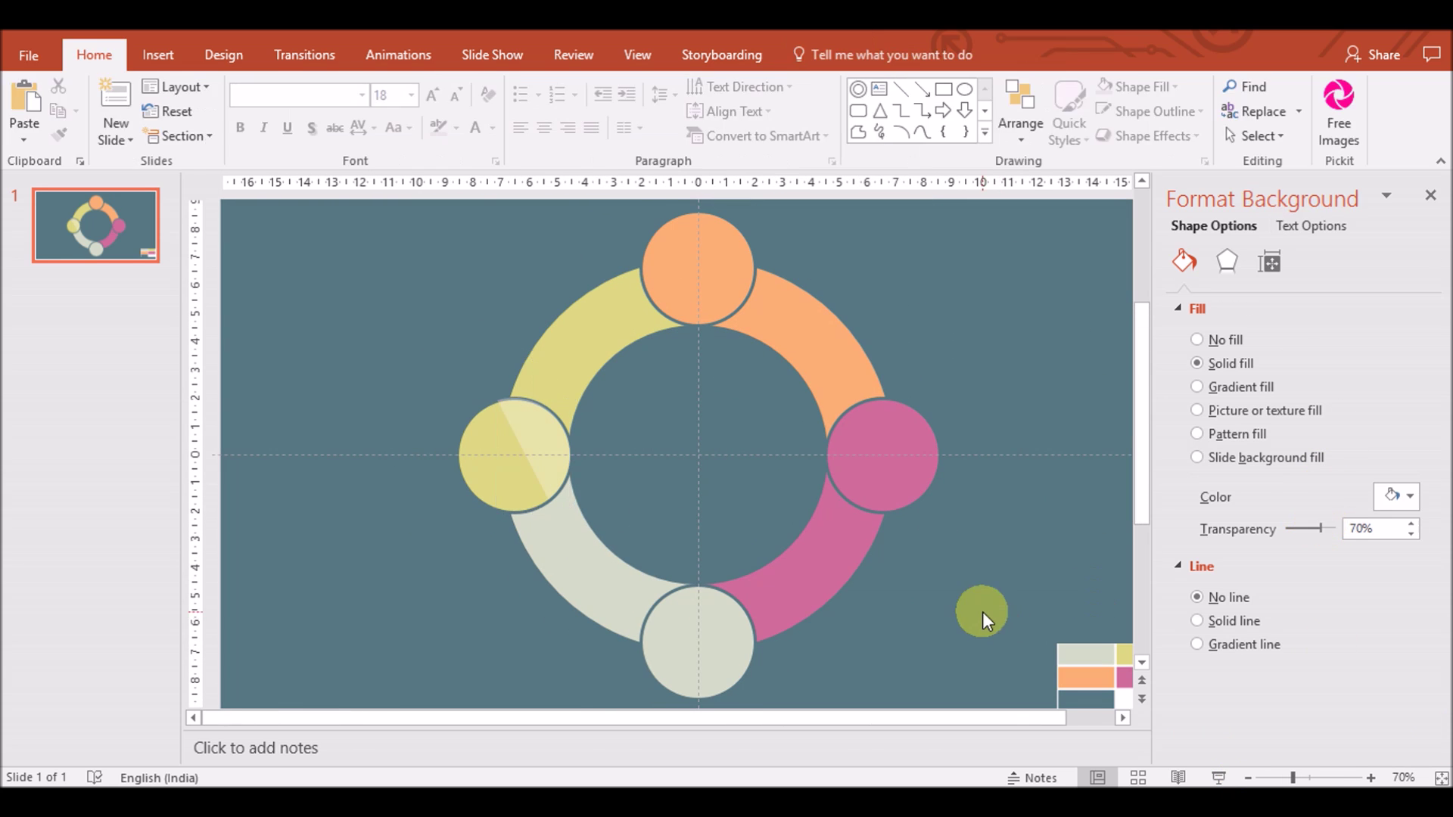
Paste copies of the wedge onto the top orange, right pink and bottom circles
{"action": "left_click", "coordinate": [552, 477]}
{"action": "key", "text": "ctrl+c"}
{"action": "key", "text": "ctrl+v"}
{"action": "left_click_drag", "start_coordinate": [576, 470], "coordinate": [731, 286]}
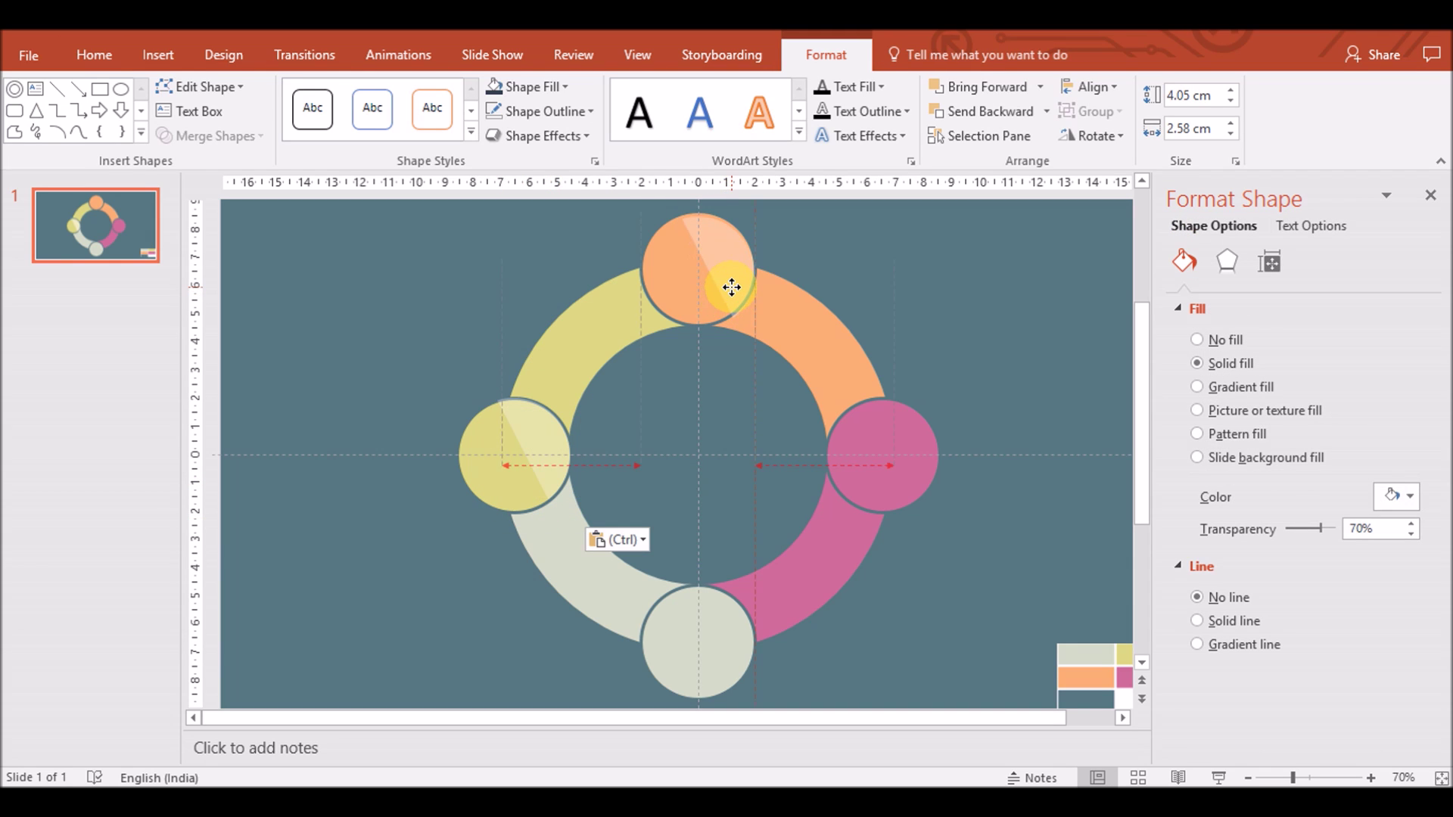
{"action": "key", "text": "ctrl+v"}
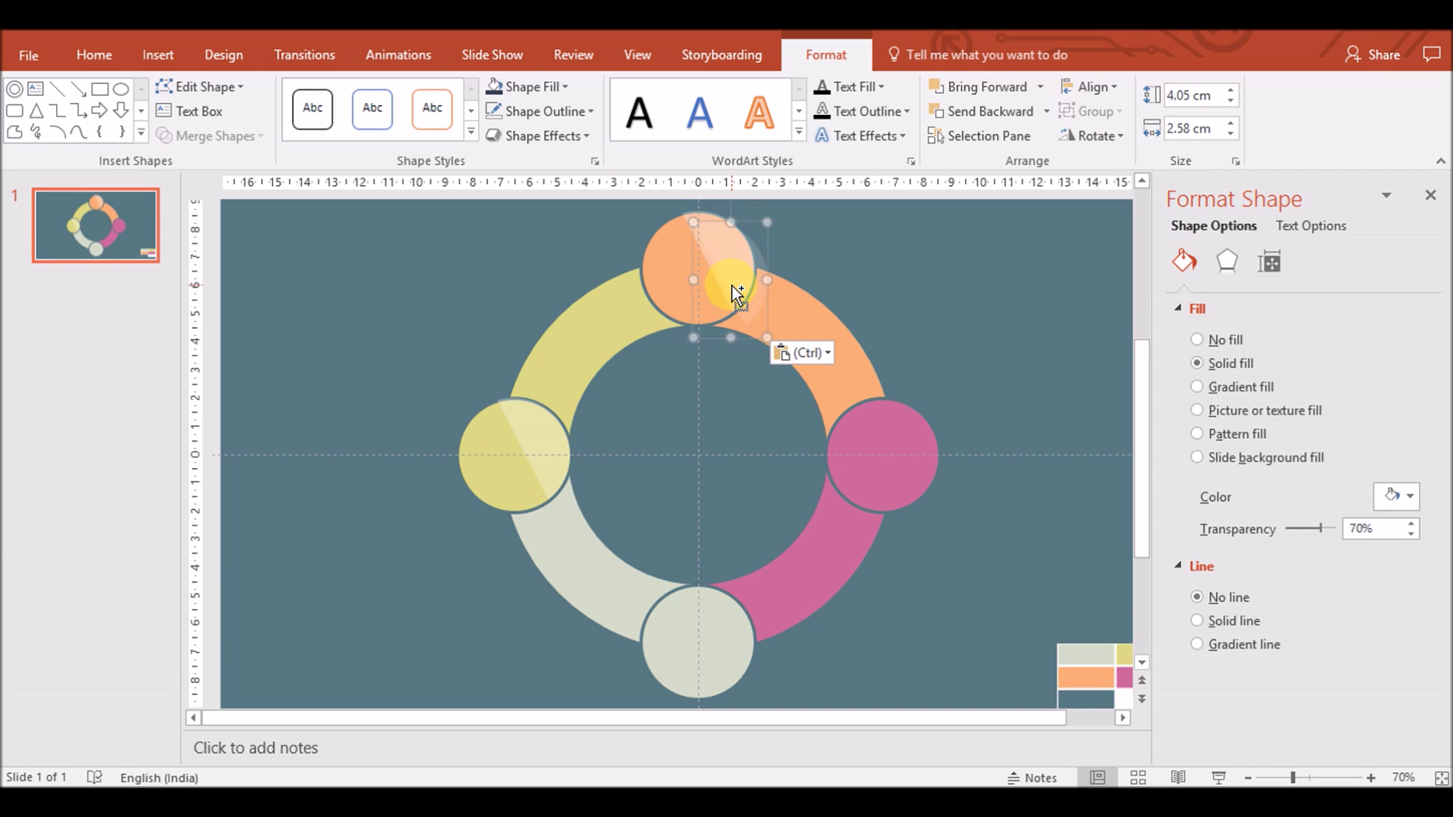
{"action": "left_click_drag", "start_coordinate": [740, 293], "coordinate": [912, 460]}
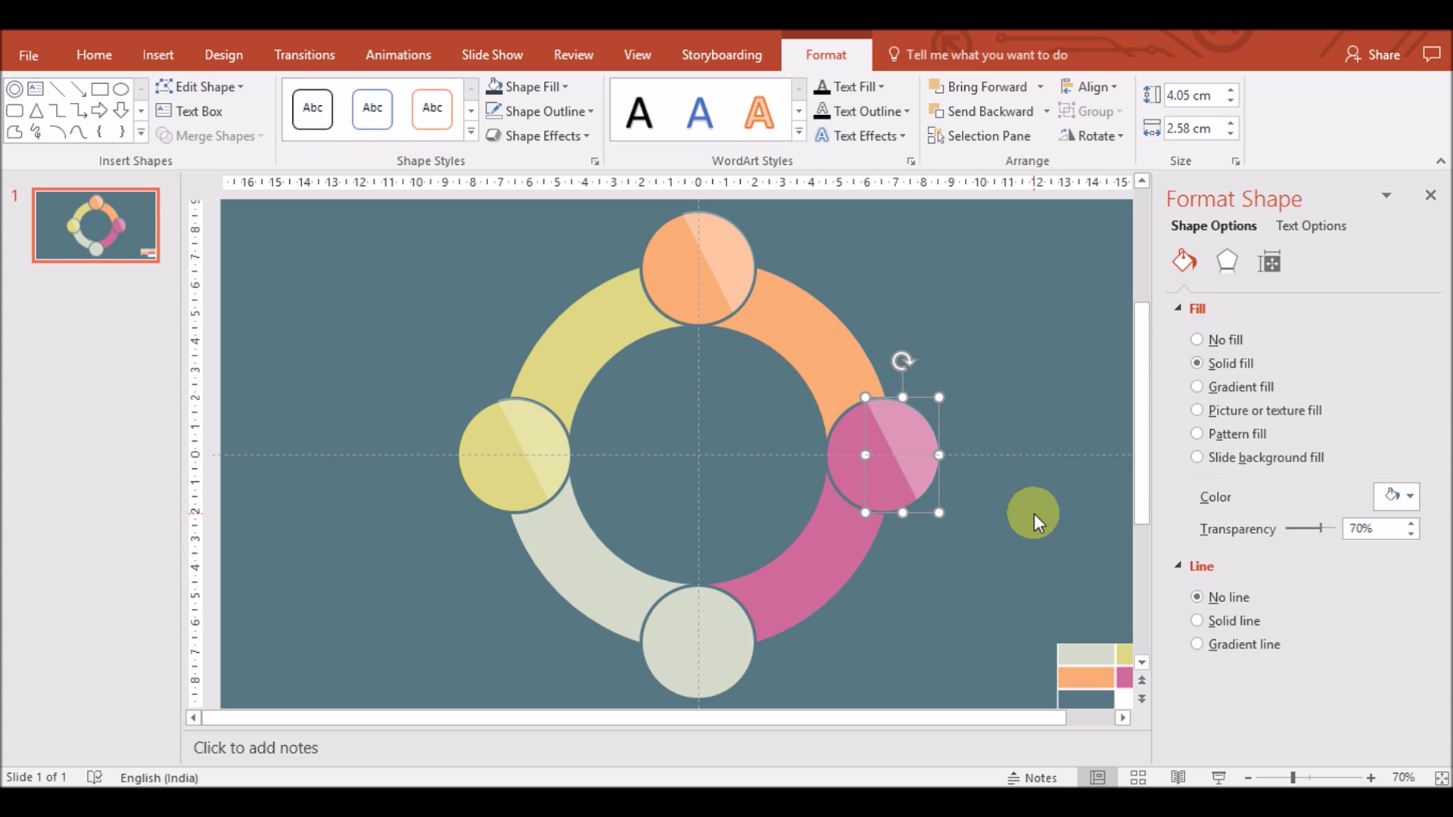
{"action": "key", "text": "ctrl+v"}
{"action": "left_click_drag", "start_coordinate": [931, 470], "coordinate": [729, 644]}
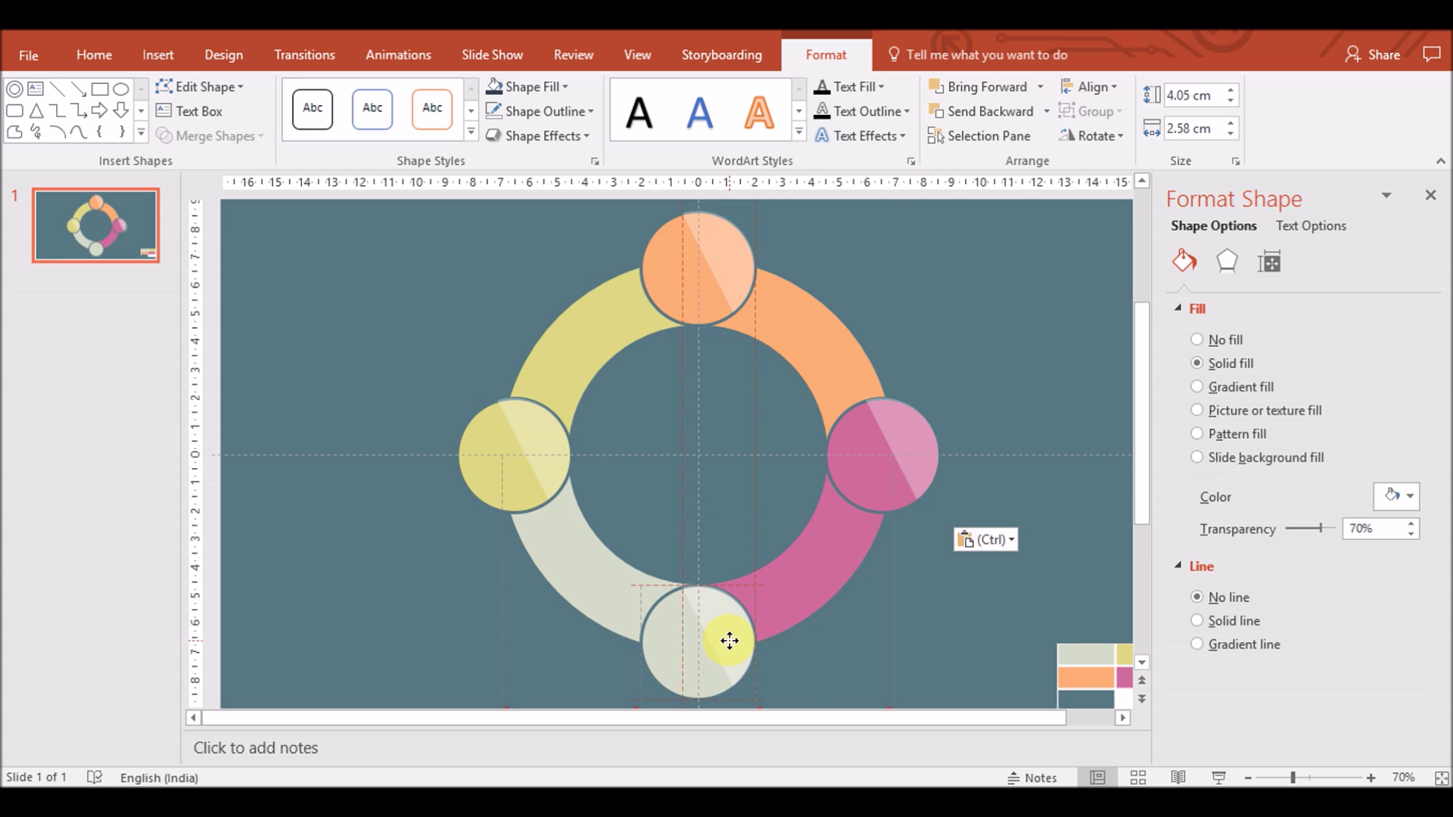
{"action": "left_click", "coordinate": [856, 647]}
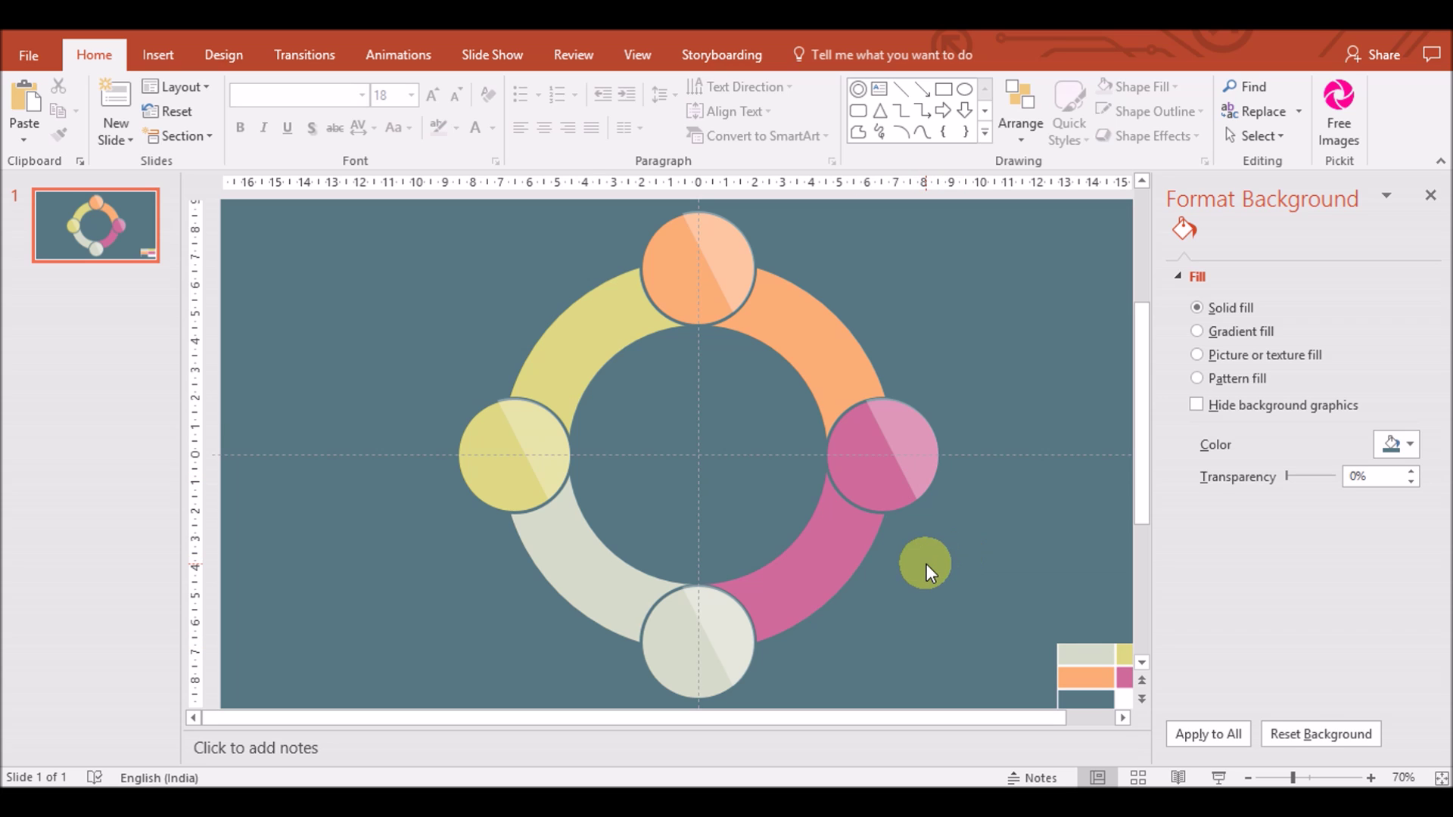
Select all four highlights and apply a neutral 3-D lighting preset
{"action": "left_click", "coordinate": [728, 628]}
{"action": "left_click", "coordinate": [919, 439], "text": "shift"}
{"action": "left_click", "coordinate": [735, 253], "text": "shift"}
{"action": "left_click", "coordinate": [563, 428], "text": "shift"}
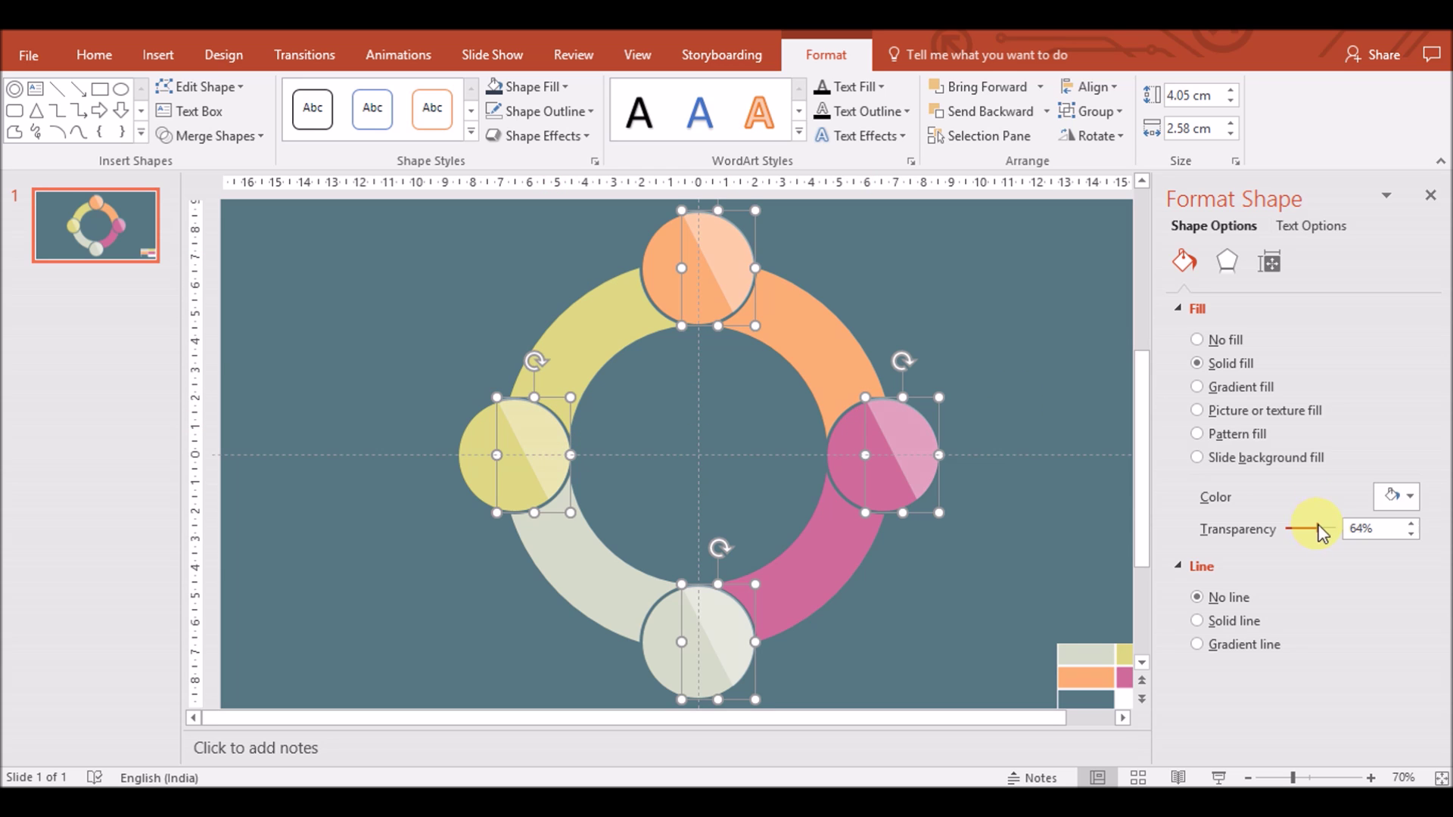
{"action": "left_click", "coordinate": [1226, 262]}
{"action": "scroll", "coordinate": [1447, 376], "scroll_direction": "down", "scroll_amount": 5}
{"action": "left_click", "coordinate": [1248, 651]}
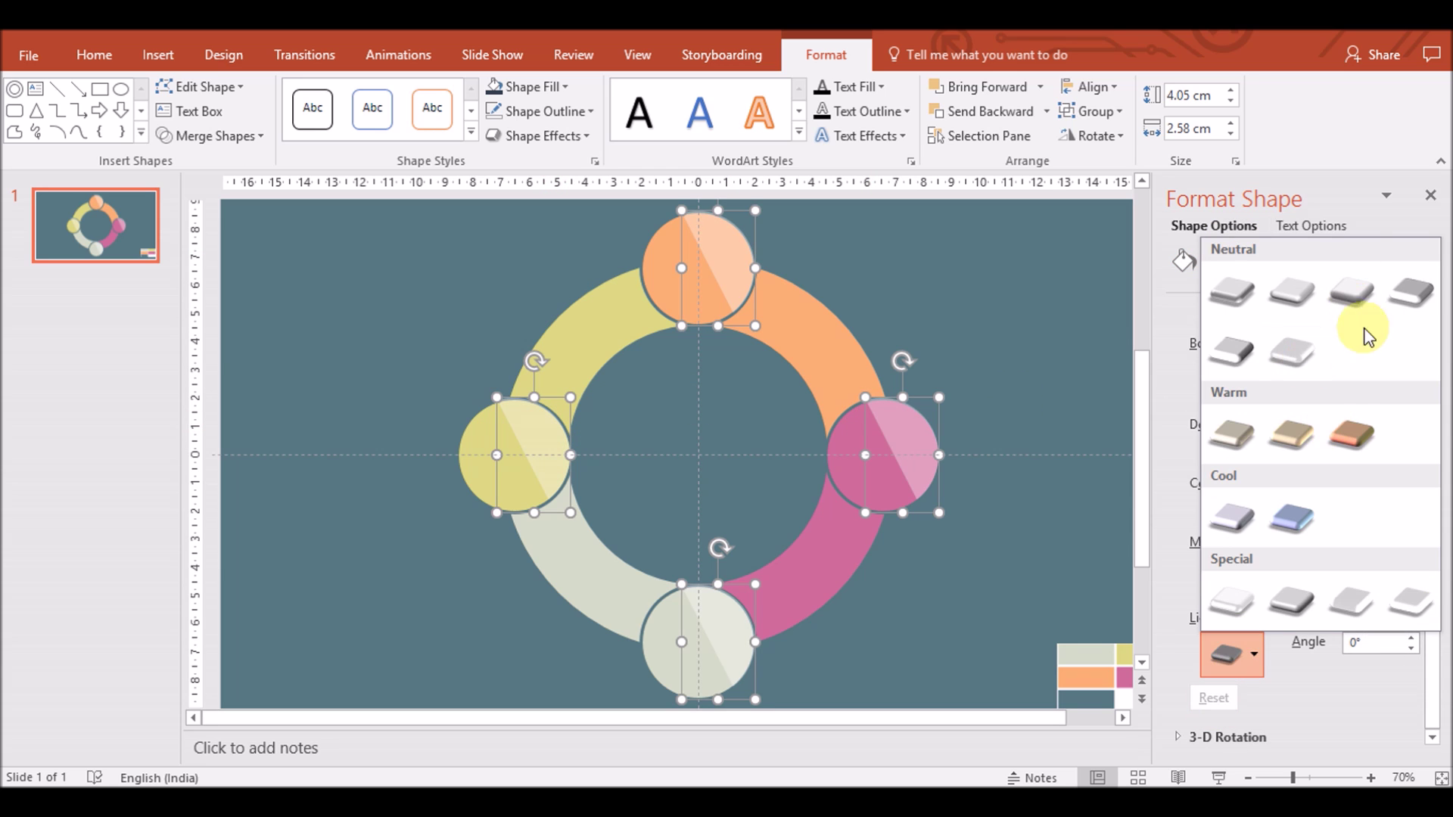
{"action": "left_click", "coordinate": [1400, 308]}
Try several other lighting presets on the highlights and settle on the final one
{"action": "left_click", "coordinate": [1262, 645]}
{"action": "left_click", "coordinate": [1267, 638]}
{"action": "left_click", "coordinate": [1262, 644]}
{"action": "left_click", "coordinate": [1350, 291]}
{"action": "left_click", "coordinate": [1249, 650]}
{"action": "left_click", "coordinate": [1291, 598]}
{"action": "left_click", "coordinate": [1232, 655]}
{"action": "left_click", "coordinate": [1225, 514]}
{"action": "left_click", "coordinate": [1233, 660]}
{"action": "left_click", "coordinate": [1228, 529]}
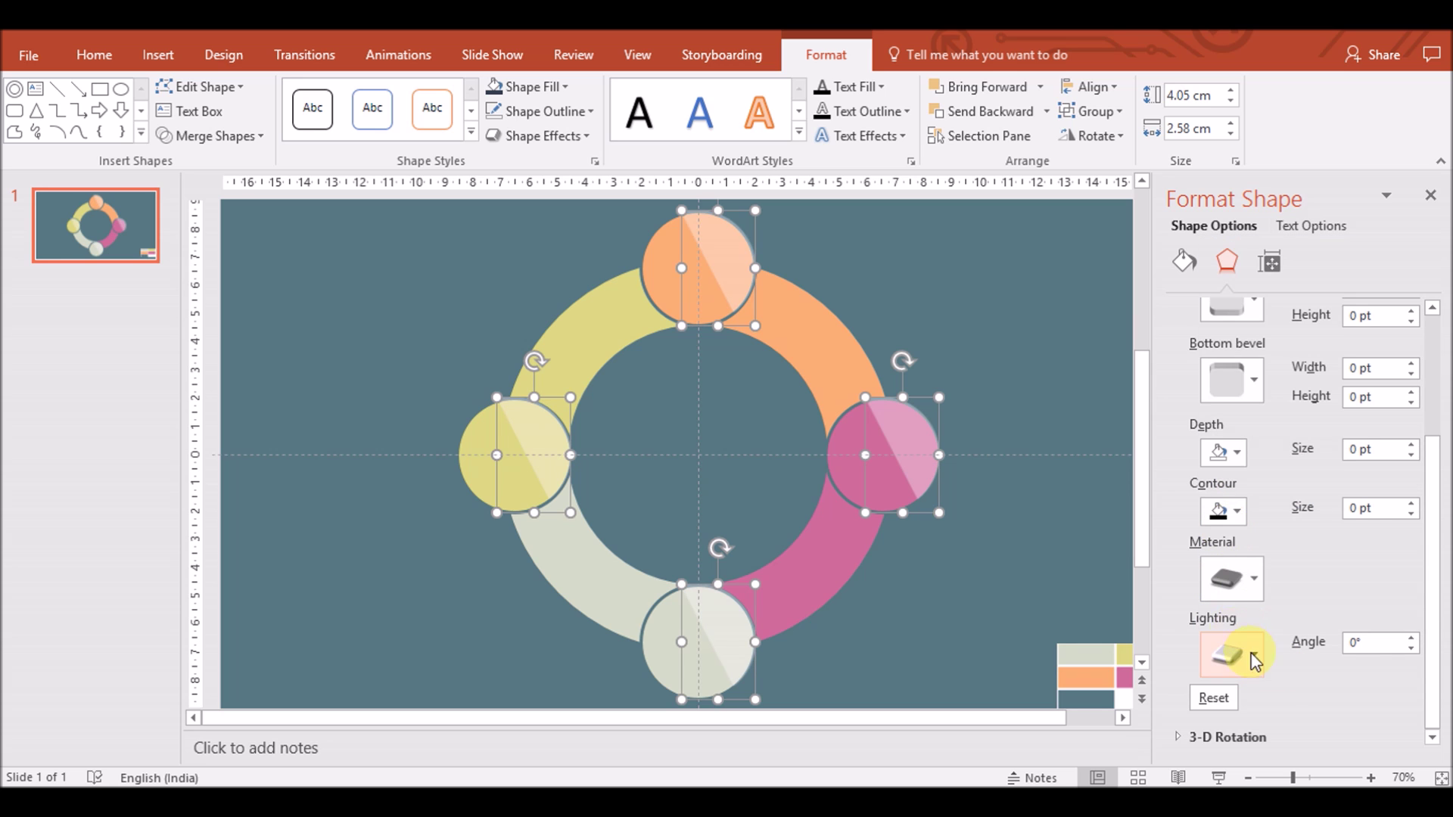
Raise the highlights' fill transparency to 76%
{"action": "left_click", "coordinate": [1184, 261]}
{"action": "left_click_drag", "start_coordinate": [1309, 529], "coordinate": [1328, 533]}
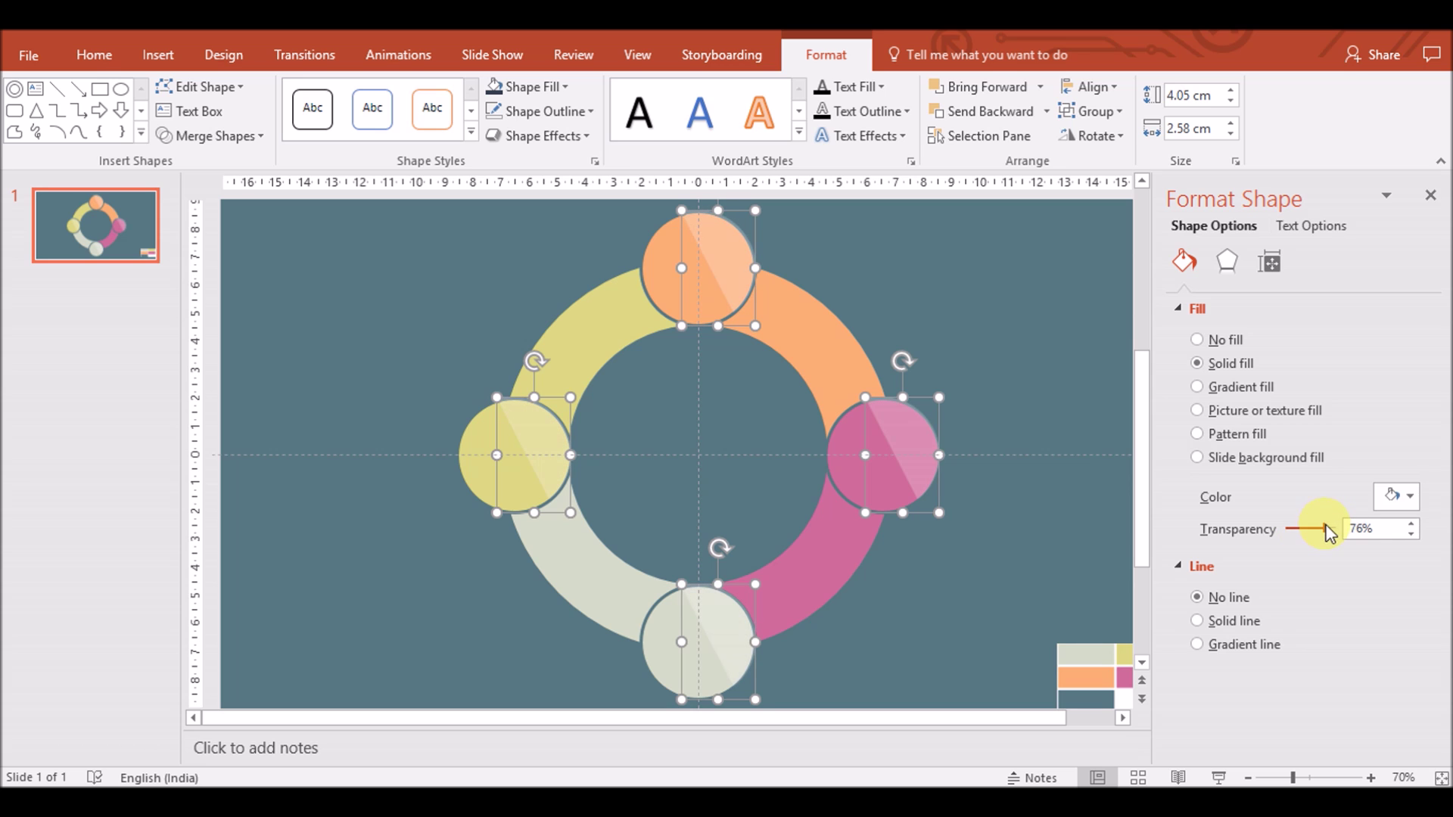
{"action": "left_click", "coordinate": [1015, 597]}
Delete the colour-bar picture from the slide corner
{"action": "left_click", "coordinate": [884, 493]}
{"action": "key", "text": "ctrl+a"}
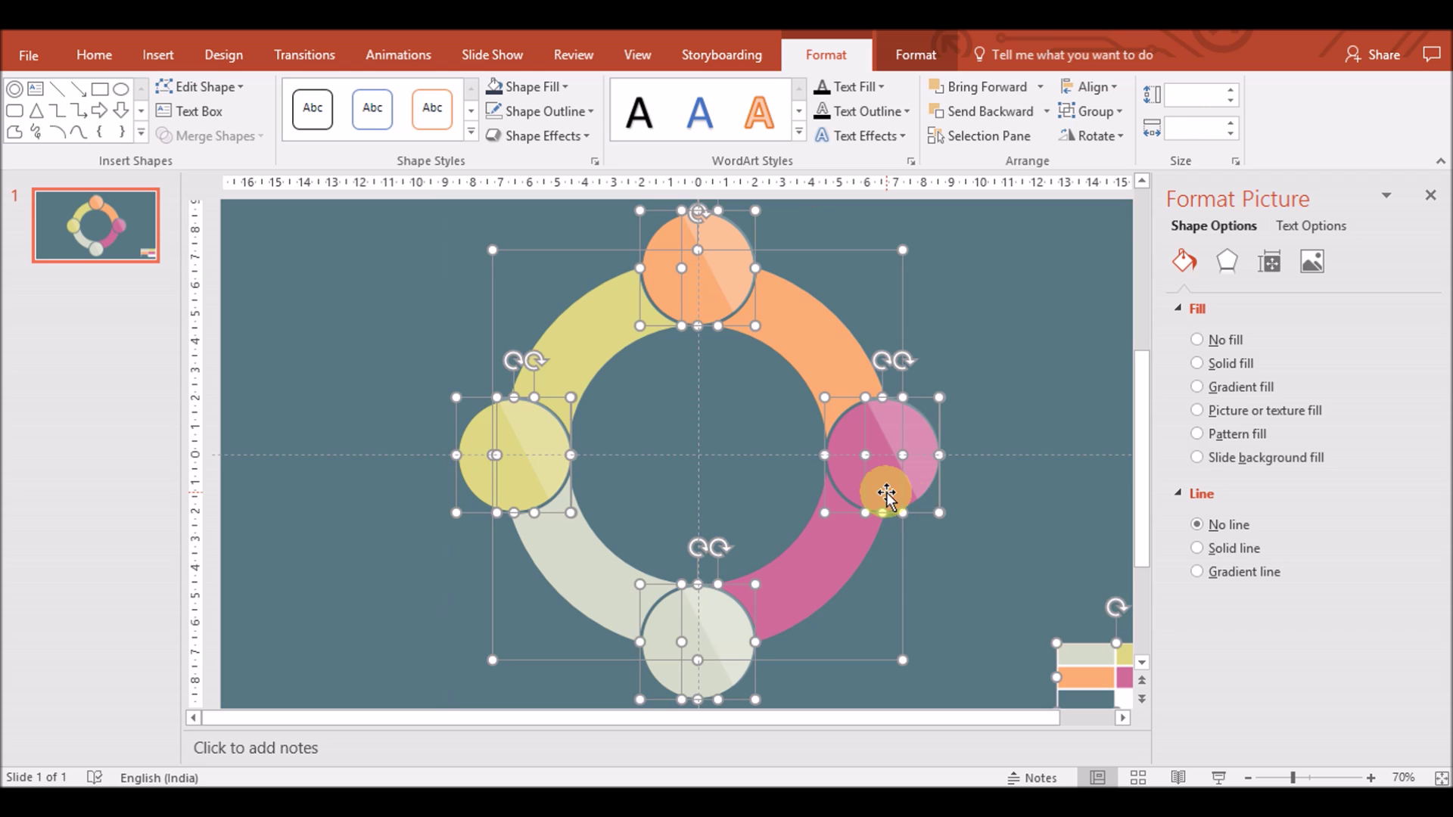
{"action": "left_click", "coordinate": [1060, 639]}
{"action": "left_click", "coordinate": [1099, 694]}
{"action": "key", "text": "Delete"}
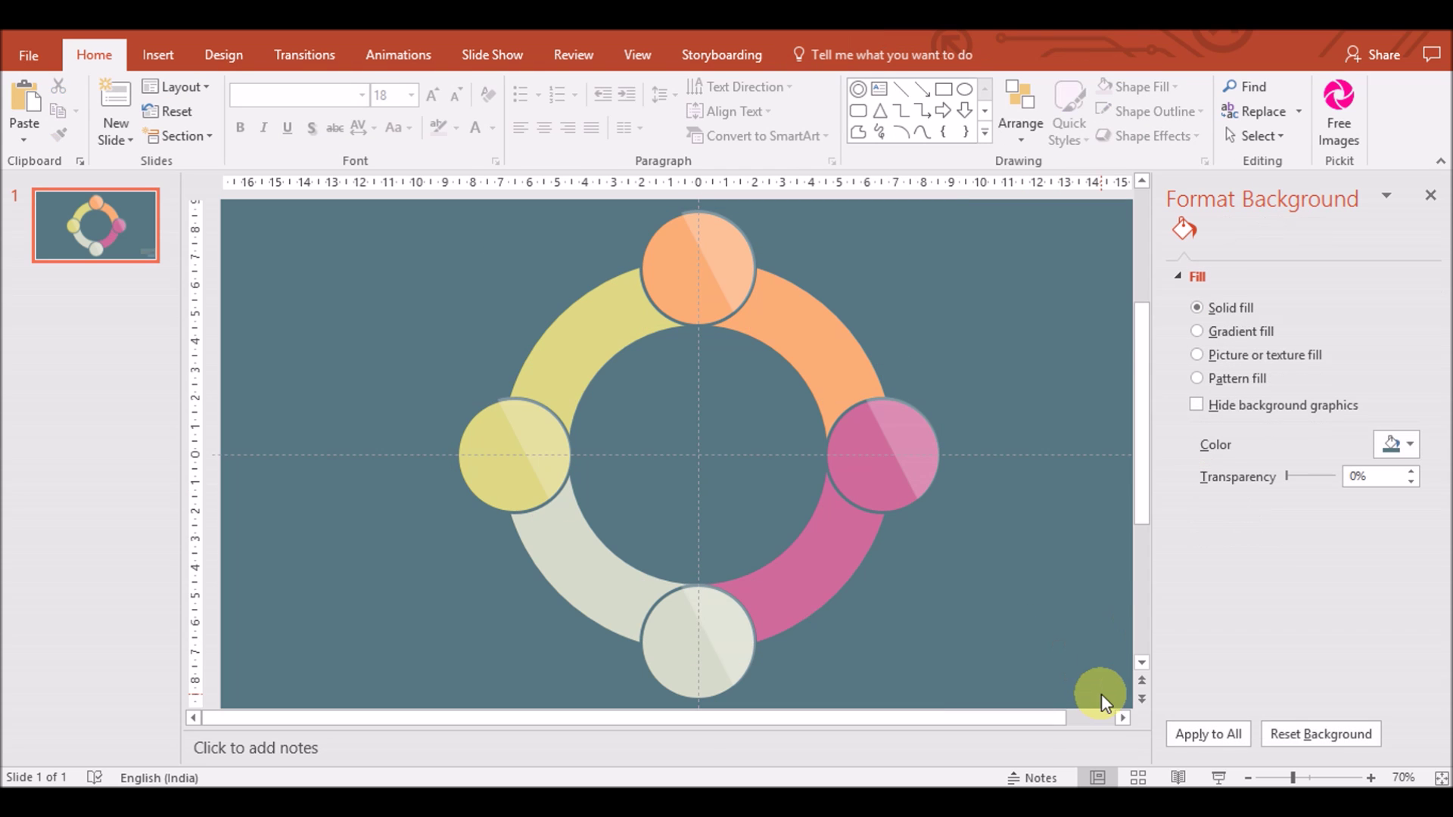
Zoom out and draw an oval circle in the centre of the ring
{"action": "left_click", "coordinate": [1248, 777]}
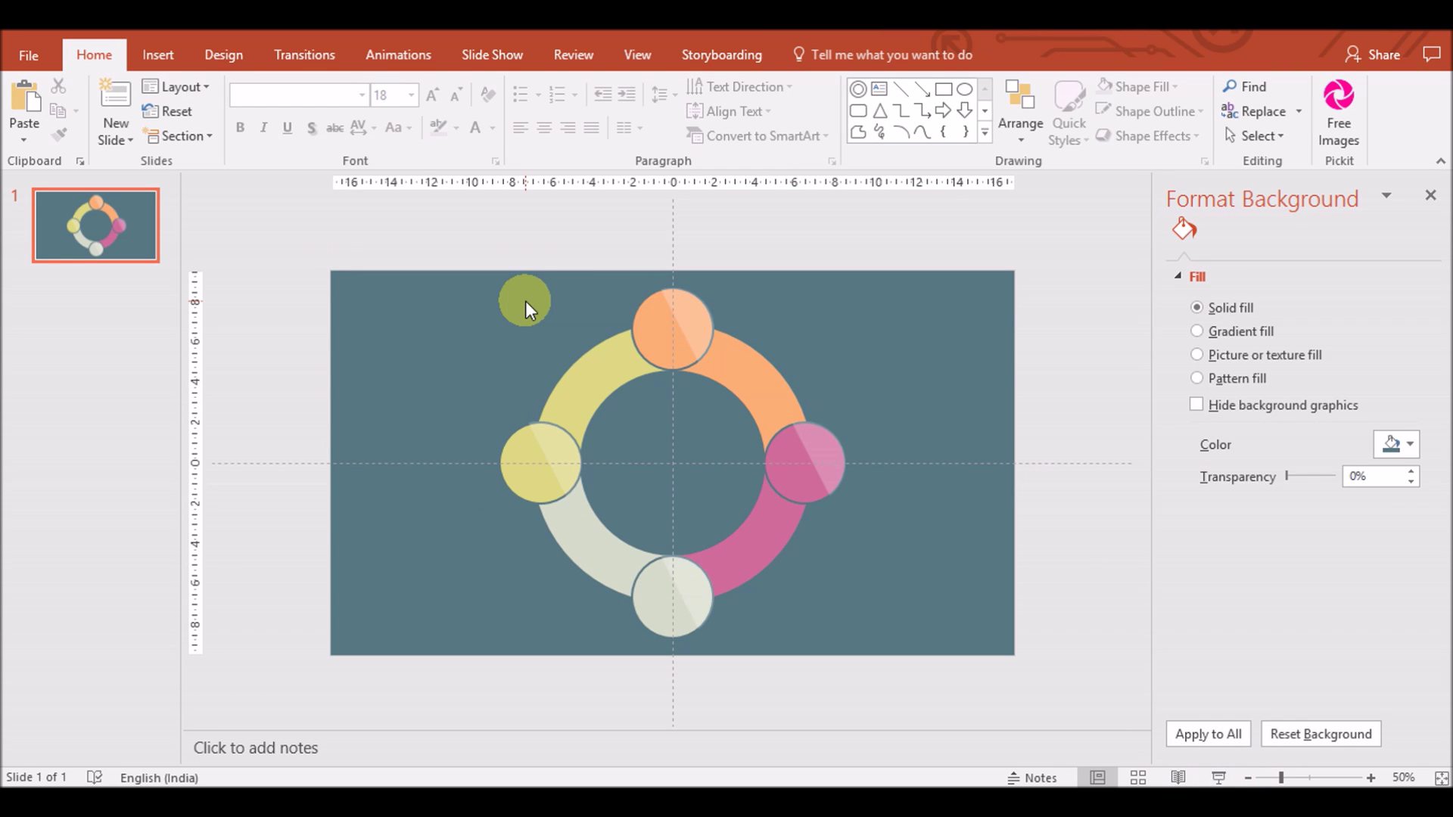
{"action": "left_click", "coordinate": [158, 54]}
{"action": "left_click", "coordinate": [362, 109]}
{"action": "left_click", "coordinate": [356, 201]}
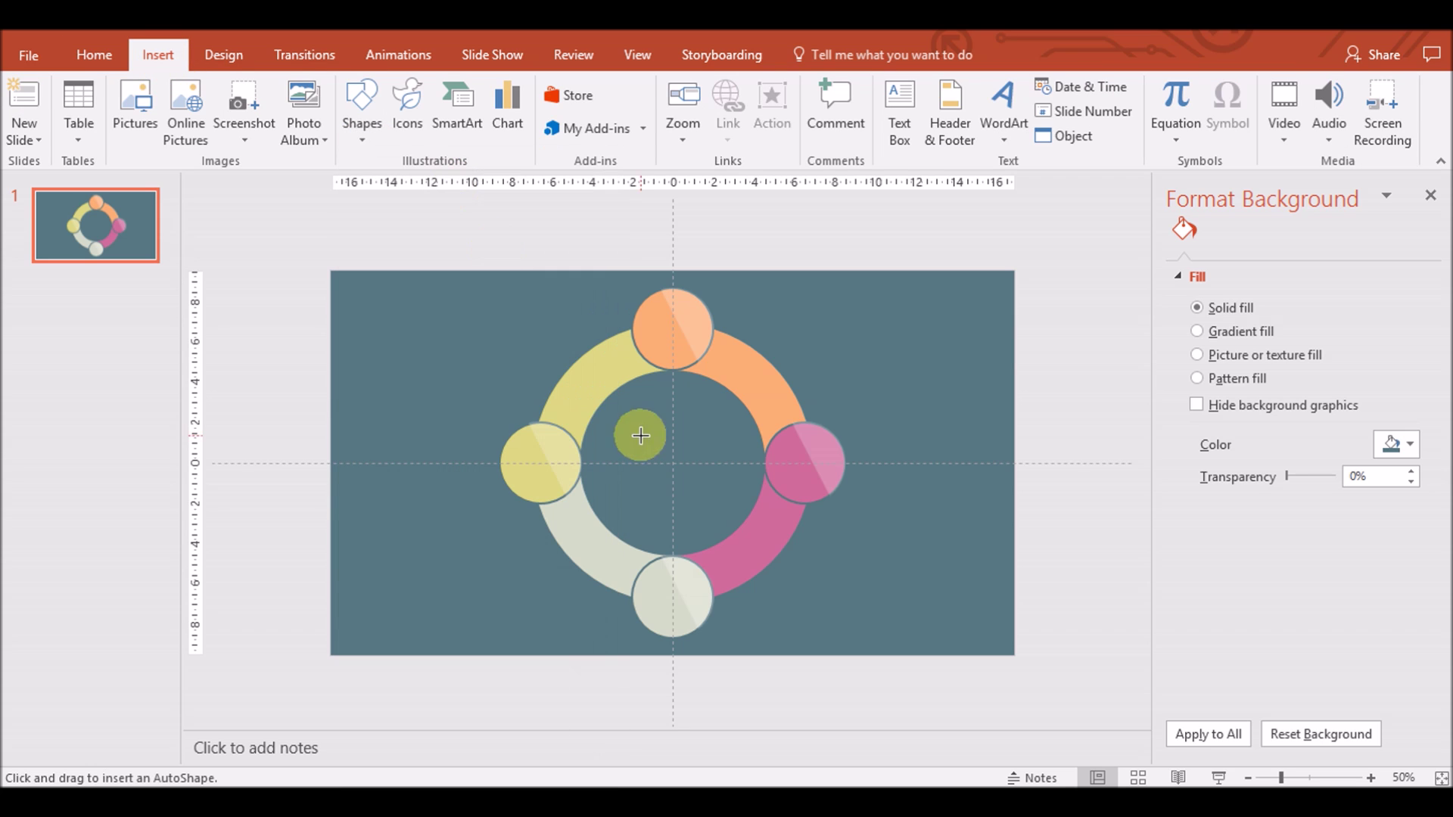
{"action": "left_click_drag", "start_coordinate": [599, 382], "coordinate": [740, 524]}
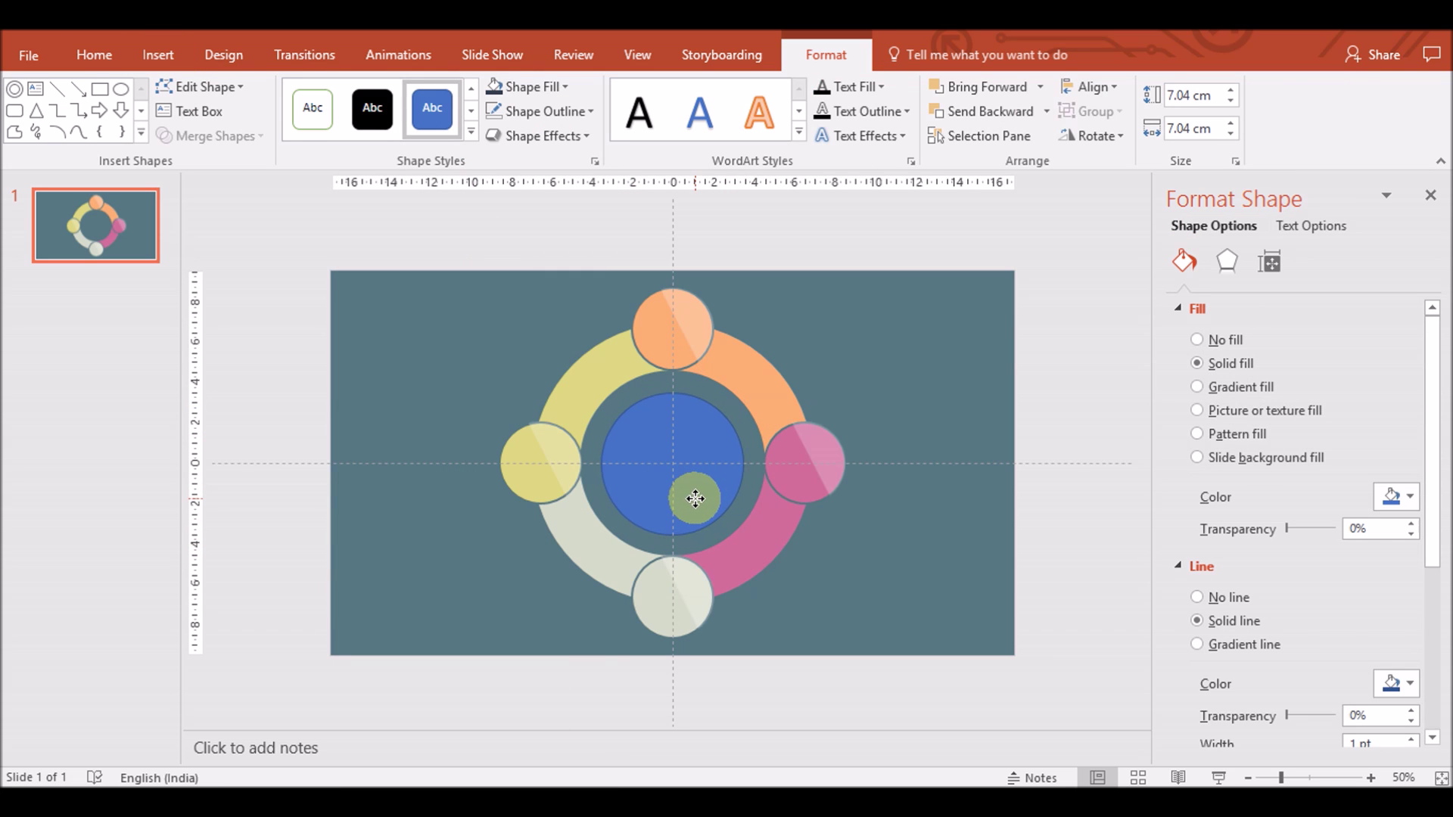
Remove the centre circle's outline and fill it with a lighter blue
{"action": "left_click", "coordinate": [591, 111]}
{"action": "left_click", "coordinate": [539, 341]}
{"action": "left_click", "coordinate": [1409, 497]}
{"action": "left_click", "coordinate": [1400, 569]}
{"action": "left_click", "coordinate": [1409, 496]}
{"action": "left_click", "coordinate": [1331, 739]}
{"action": "left_click_drag", "start_coordinate": [784, 337], "coordinate": [784, 325]}
{"action": "left_click", "coordinate": [863, 214]}
{"action": "left_click", "coordinate": [1070, 371]}
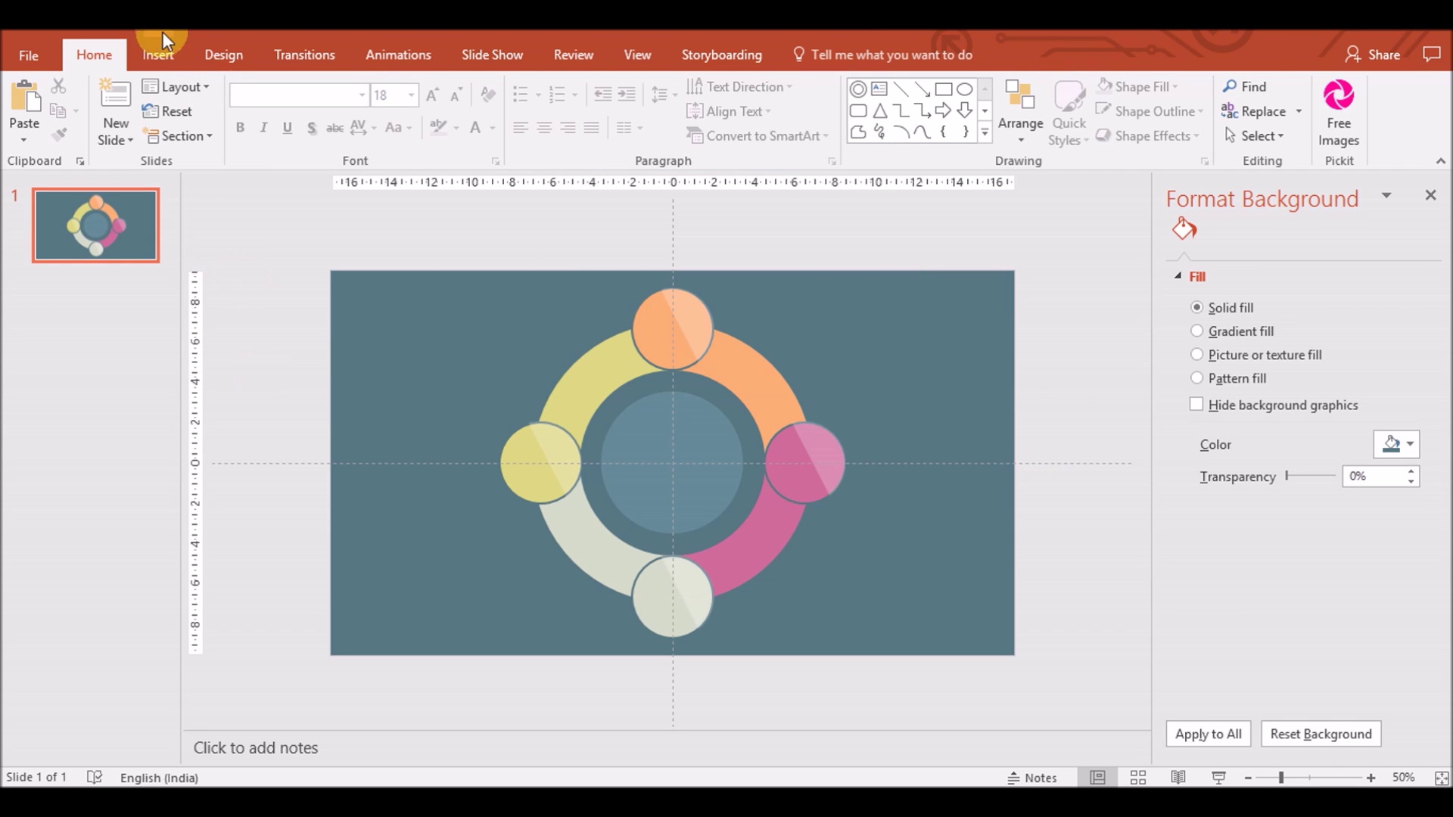
Add a text box inside the centre circle with the title text in uppercase
{"action": "left_click", "coordinate": [160, 59]}
{"action": "left_click", "coordinate": [899, 114]}
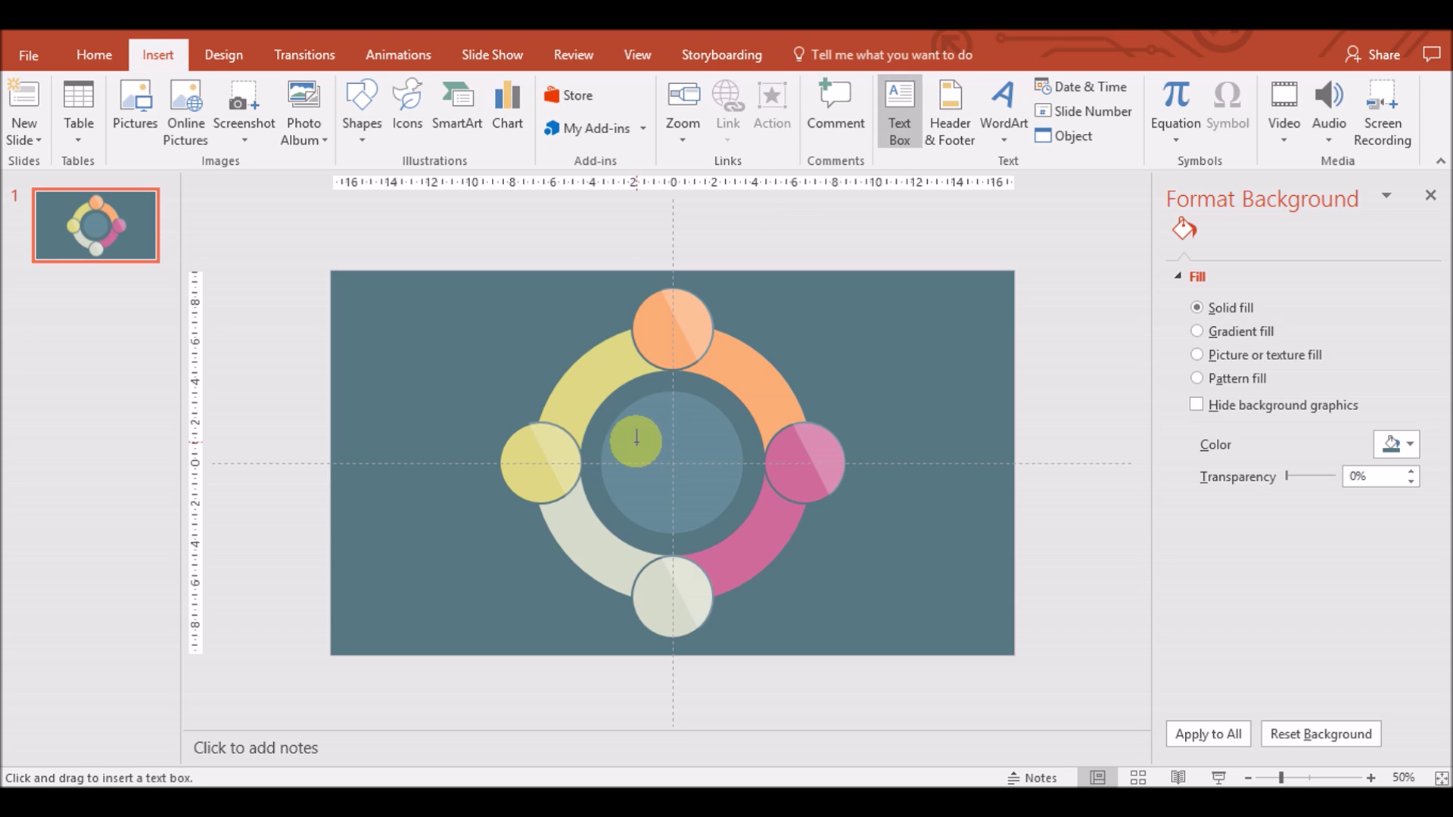
{"action": "left_click_drag", "start_coordinate": [639, 437], "coordinate": [711, 477]}
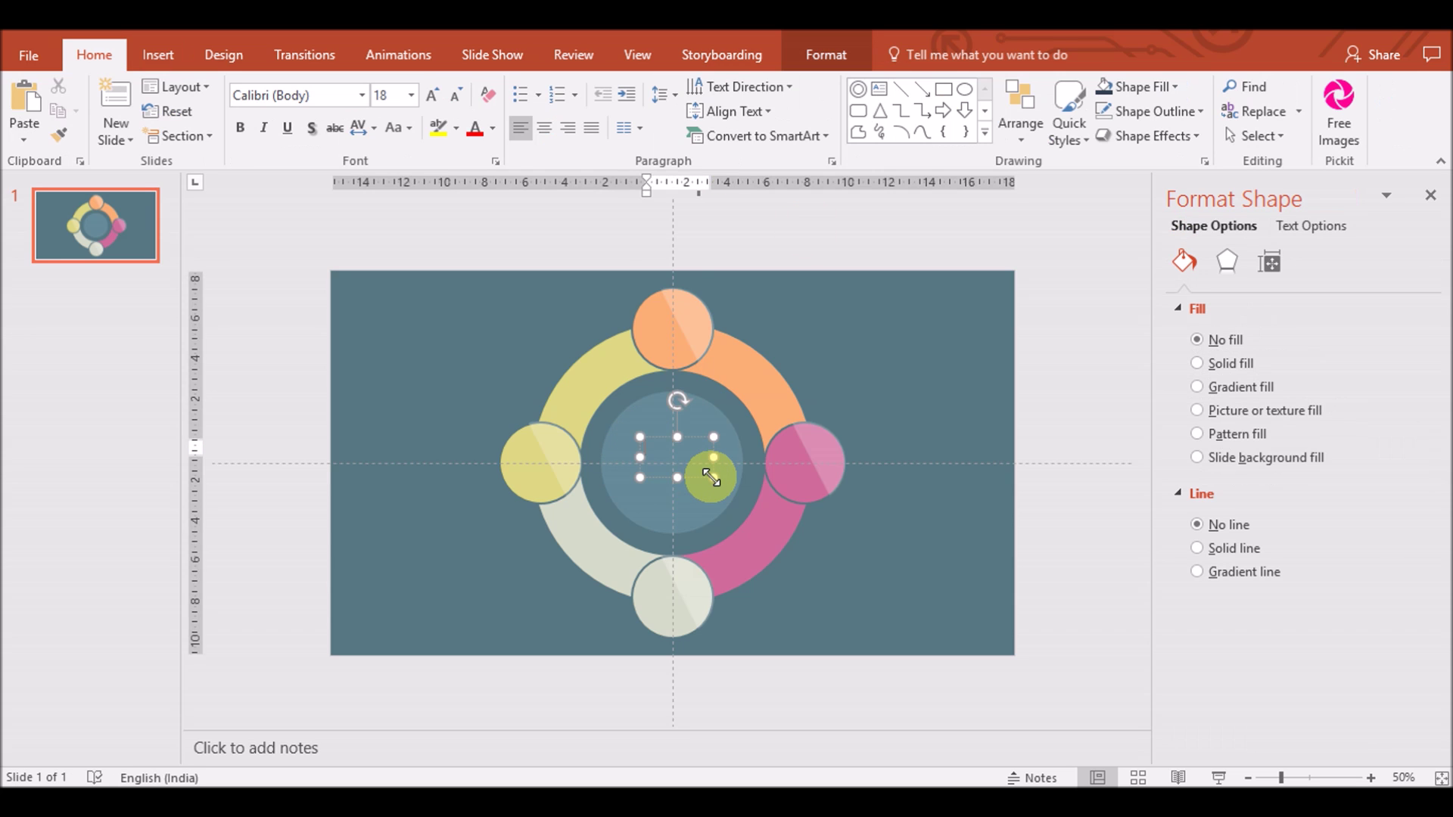
{"action": "type", "text": "Phase-wise"}
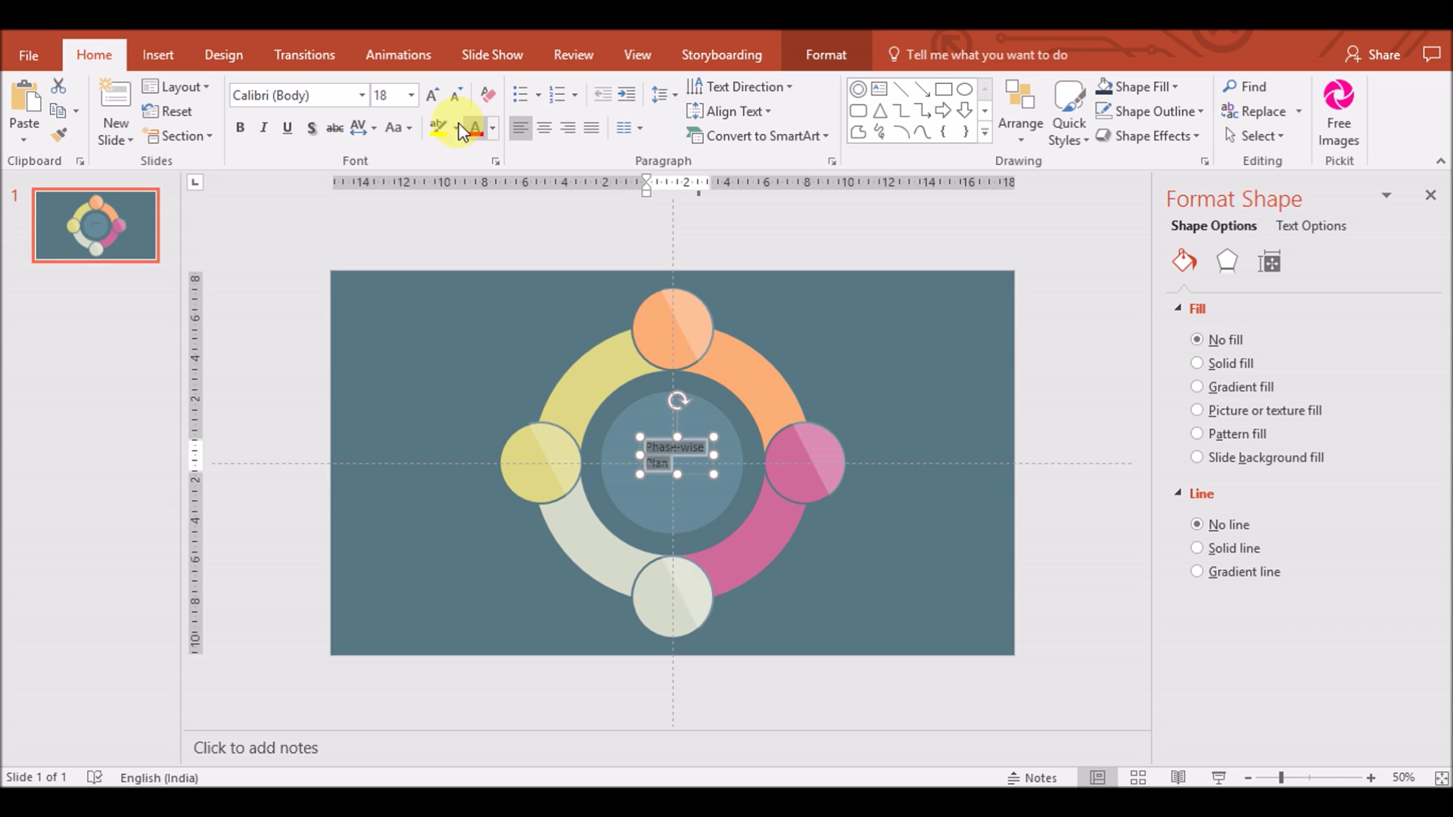
{"action": "left_click", "coordinate": [397, 127]}
{"action": "left_click", "coordinate": [427, 205]}
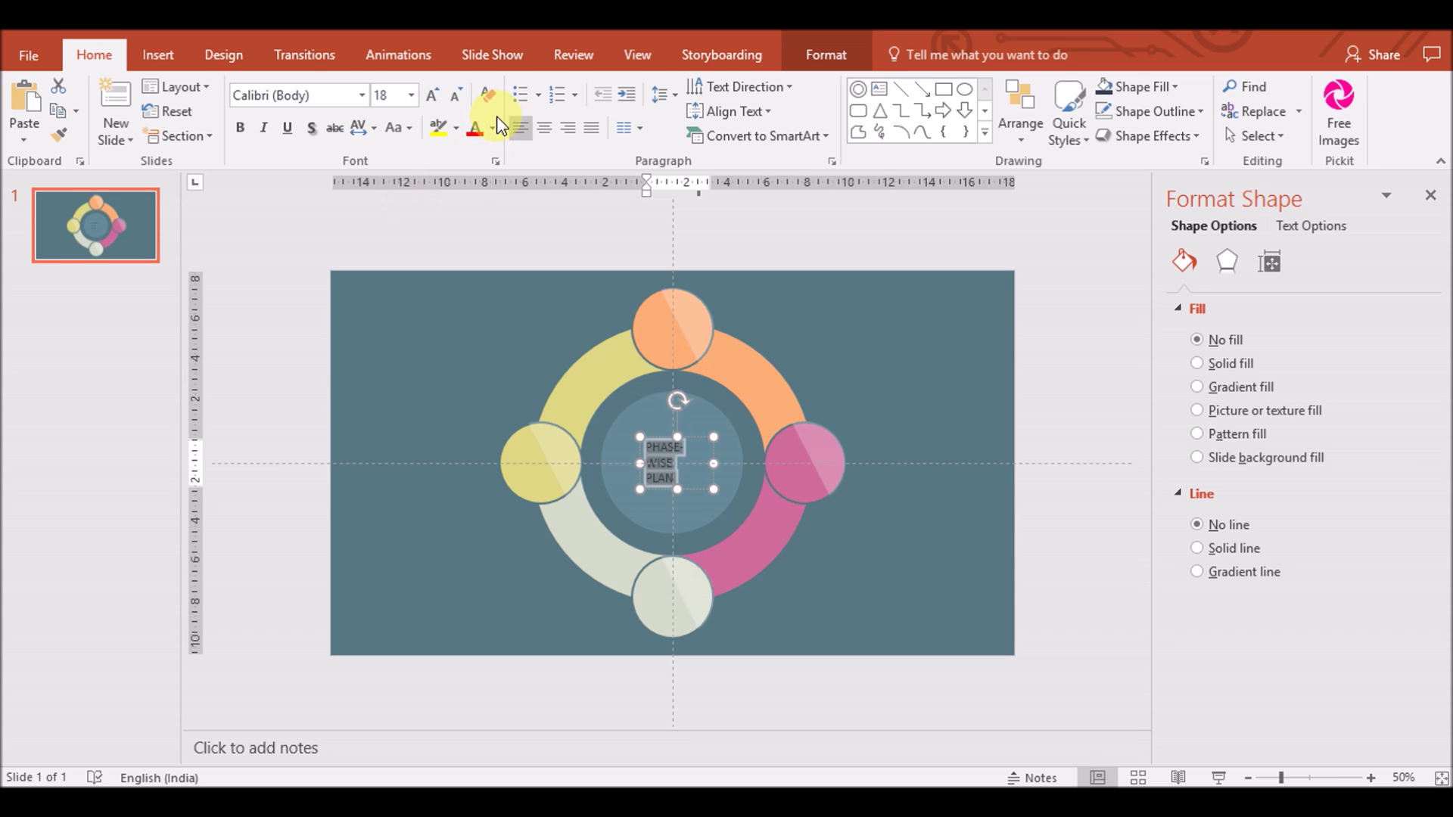
Format the title as Open Sans Semibold 20, centred, with very loose spacing
{"action": "left_click", "coordinate": [362, 95]}
{"action": "scroll", "coordinate": [507, 469], "scroll_direction": "down", "scroll_amount": 15}
{"action": "scroll", "coordinate": [504, 530], "scroll_direction": "down", "scroll_amount": 20}
{"action": "scroll", "coordinate": [504, 529], "scroll_direction": "up", "scroll_amount": 10}
{"action": "left_click", "coordinate": [383, 567]}
{"action": "left_click", "coordinate": [366, 128]}
{"action": "left_click", "coordinate": [367, 257]}
{"action": "mouse_move", "coordinate": [765, 458]}
{"action": "left_mouse_down"}
{"action": "mouse_move", "coordinate": [785, 458]}
{"action": "mouse_move", "coordinate": [707, 446]}
{"action": "left_mouse_up"}
{"action": "left_click", "coordinate": [544, 128]}
{"action": "left_click", "coordinate": [432, 95]}
Reduce the title's character spacing to Loose
{"action": "left_click", "coordinate": [687, 441]}
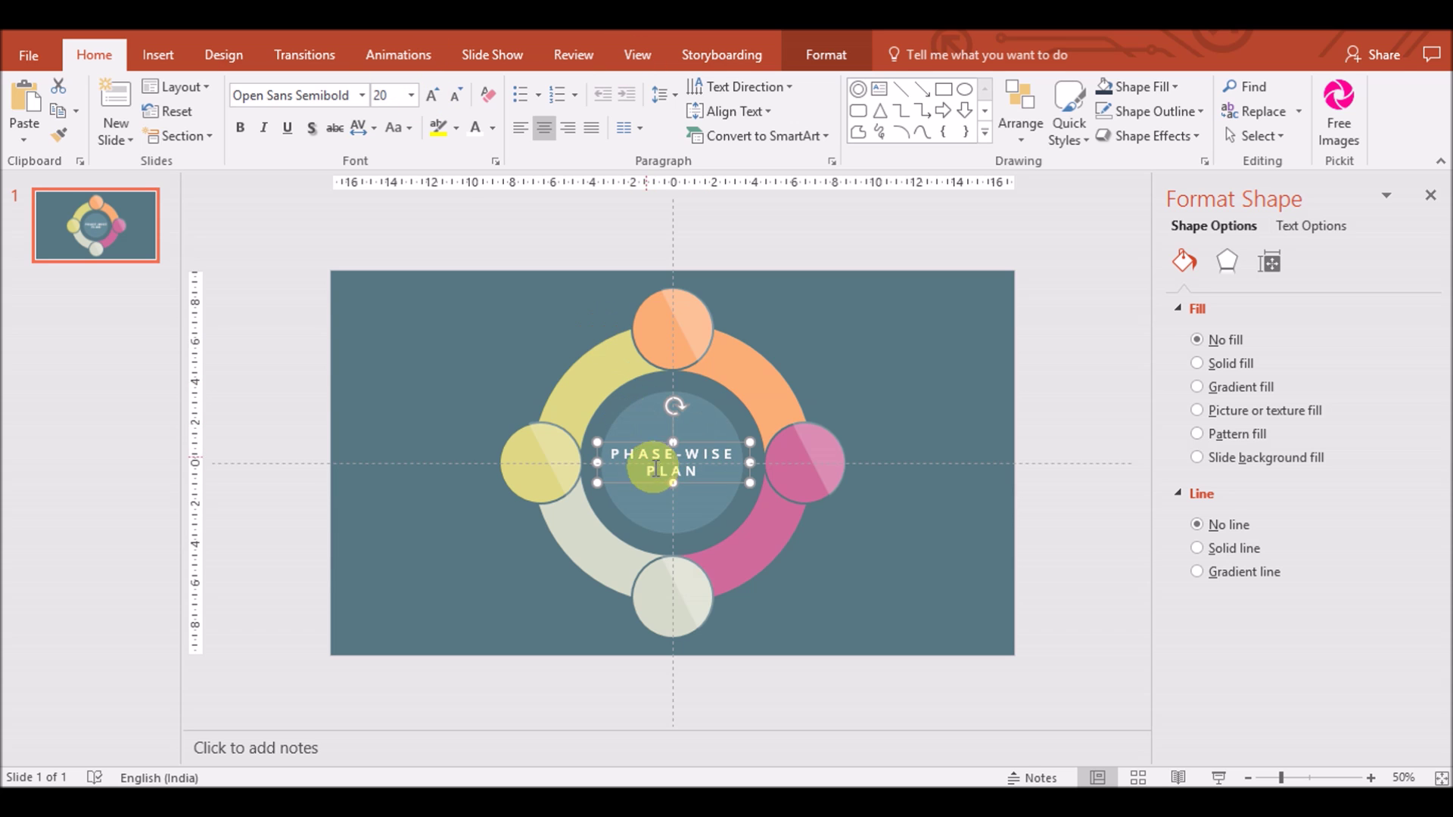
{"action": "left_click", "coordinate": [366, 127]}
{"action": "left_click", "coordinate": [374, 224]}
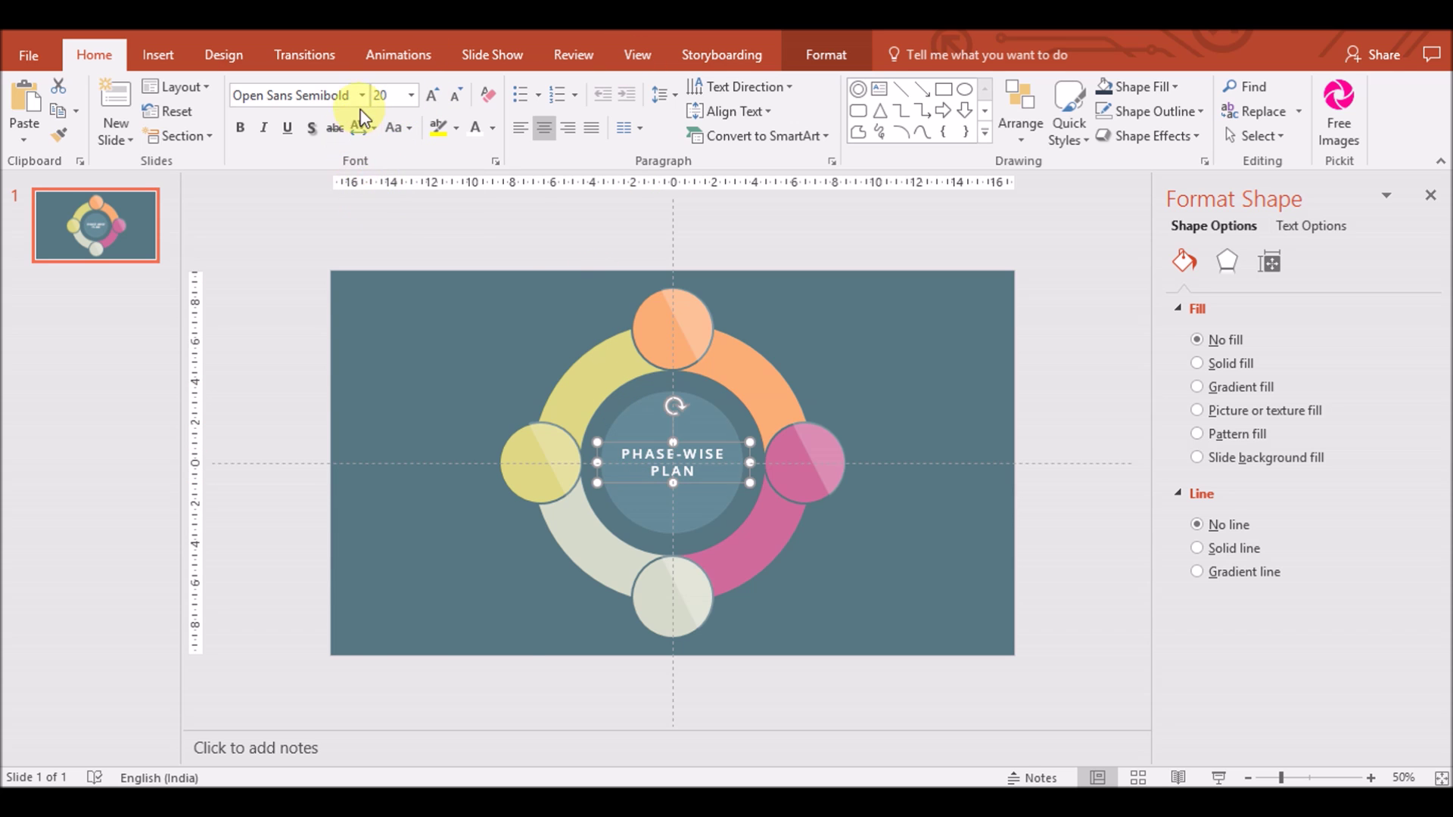
{"action": "left_click", "coordinate": [362, 94]}
{"action": "left_click_drag", "start_coordinate": [503, 308], "coordinate": [506, 518]}
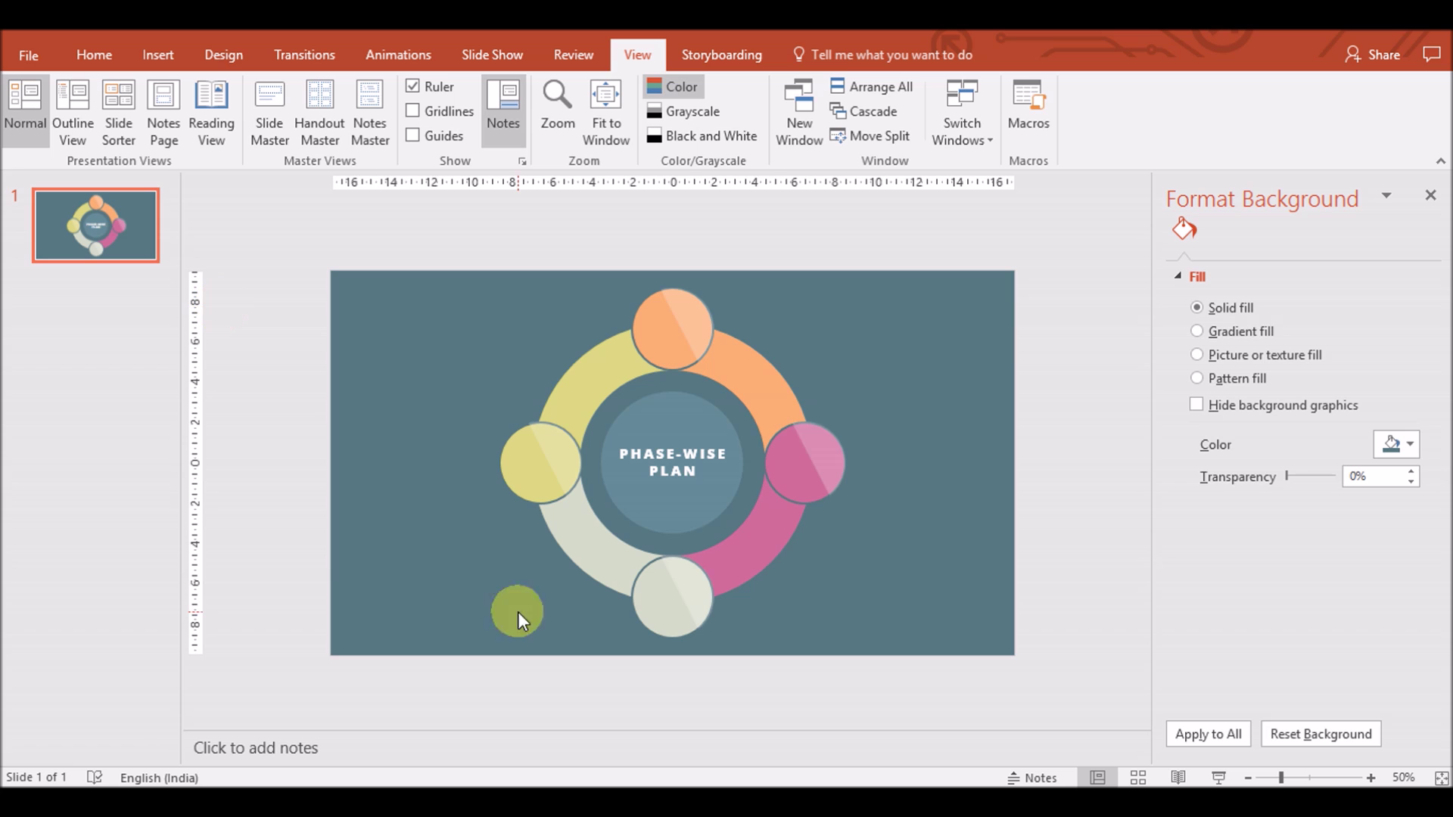
Place a highlight copy over the centre circle and resize it to fit
{"action": "left_click", "coordinate": [824, 457]}
{"action": "left_click", "coordinate": [825, 457]}
{"action": "left_click", "coordinate": [914, 485]}
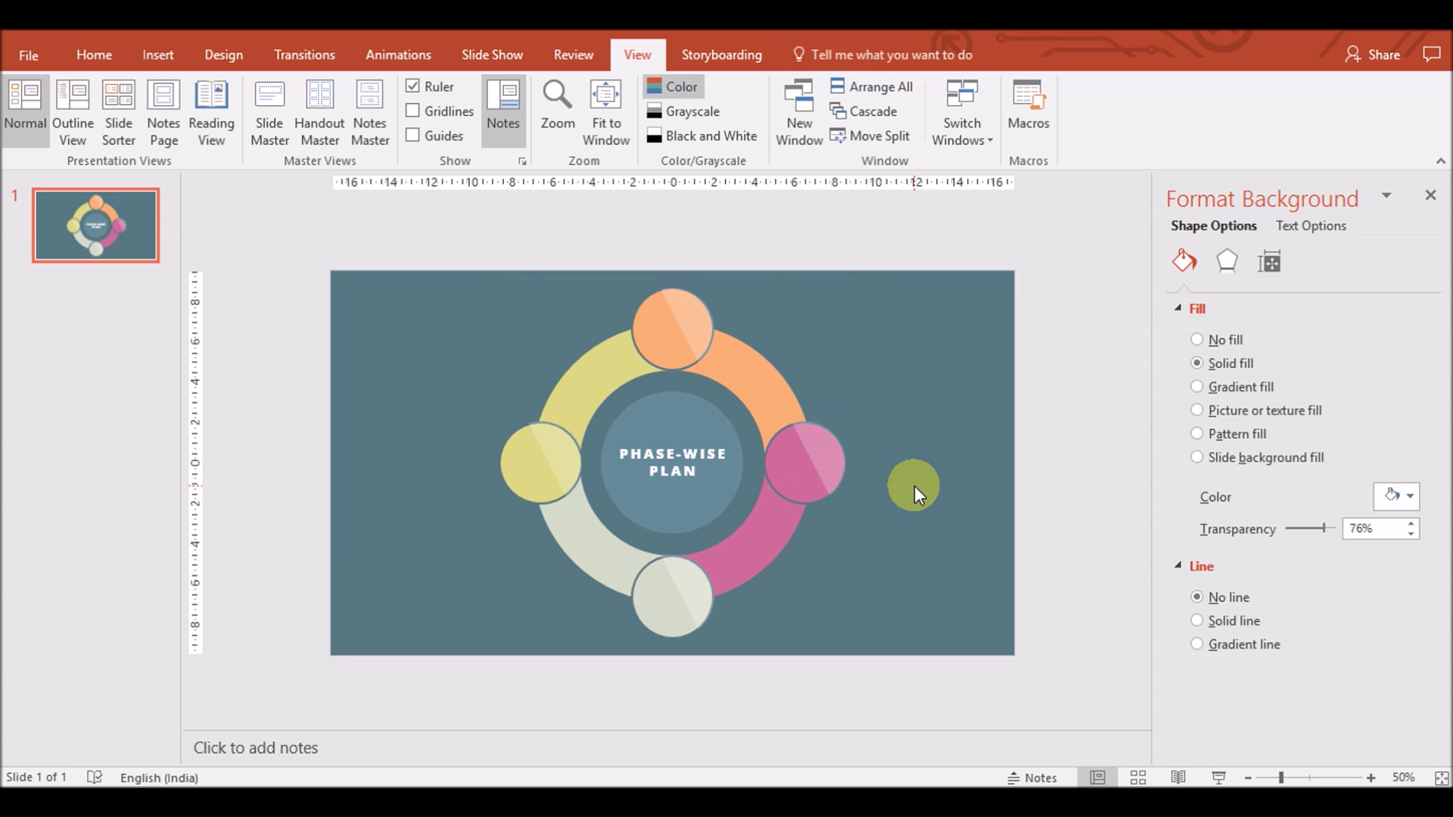
{"action": "left_click_drag", "start_coordinate": [914, 486], "coordinate": [740, 500]}
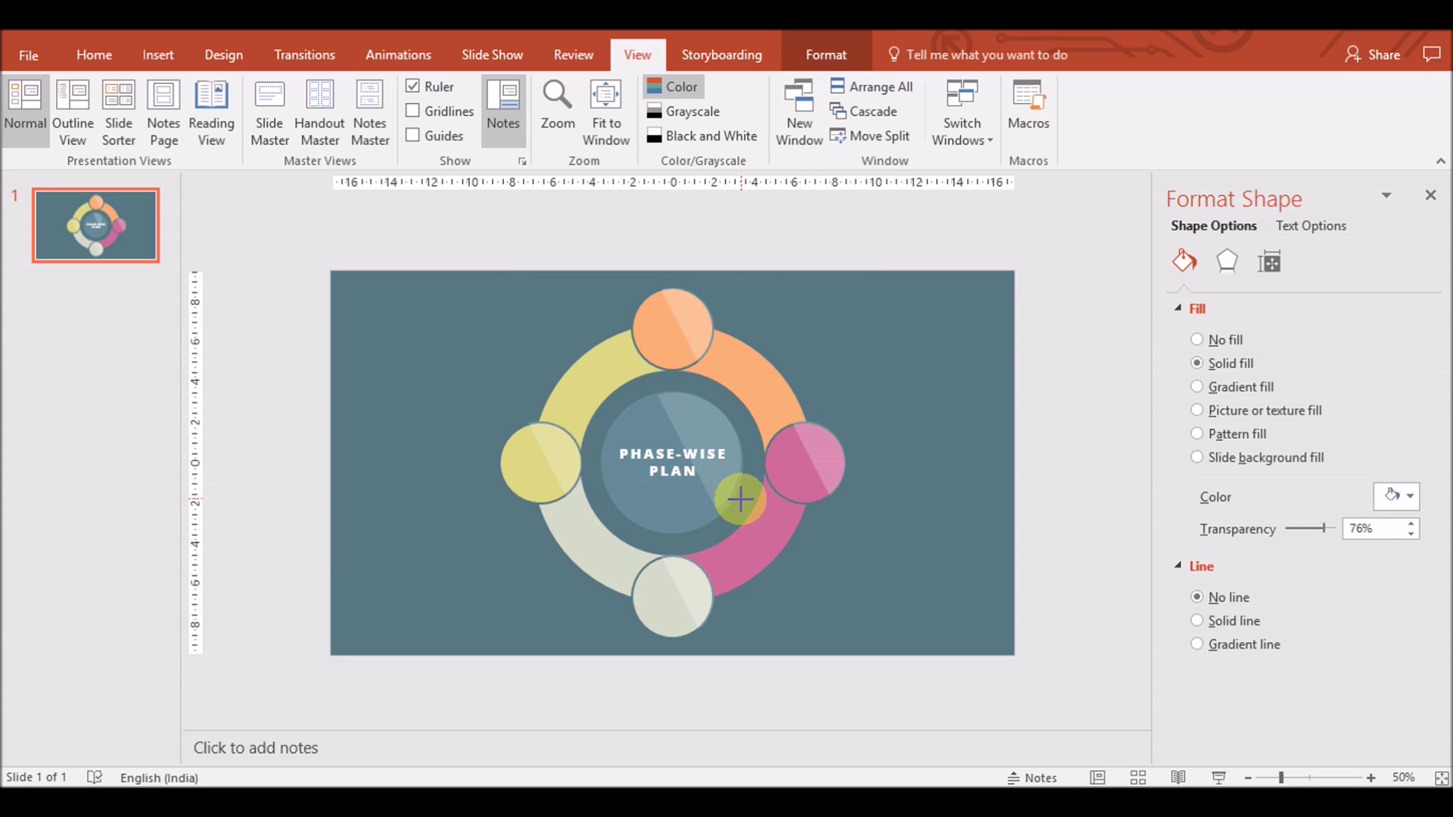
{"action": "mouse_move", "coordinate": [744, 502]}
{"action": "left_mouse_down"}
{"action": "mouse_move", "coordinate": [736, 515]}
{"action": "mouse_move", "coordinate": [723, 476]}
{"action": "left_mouse_up"}
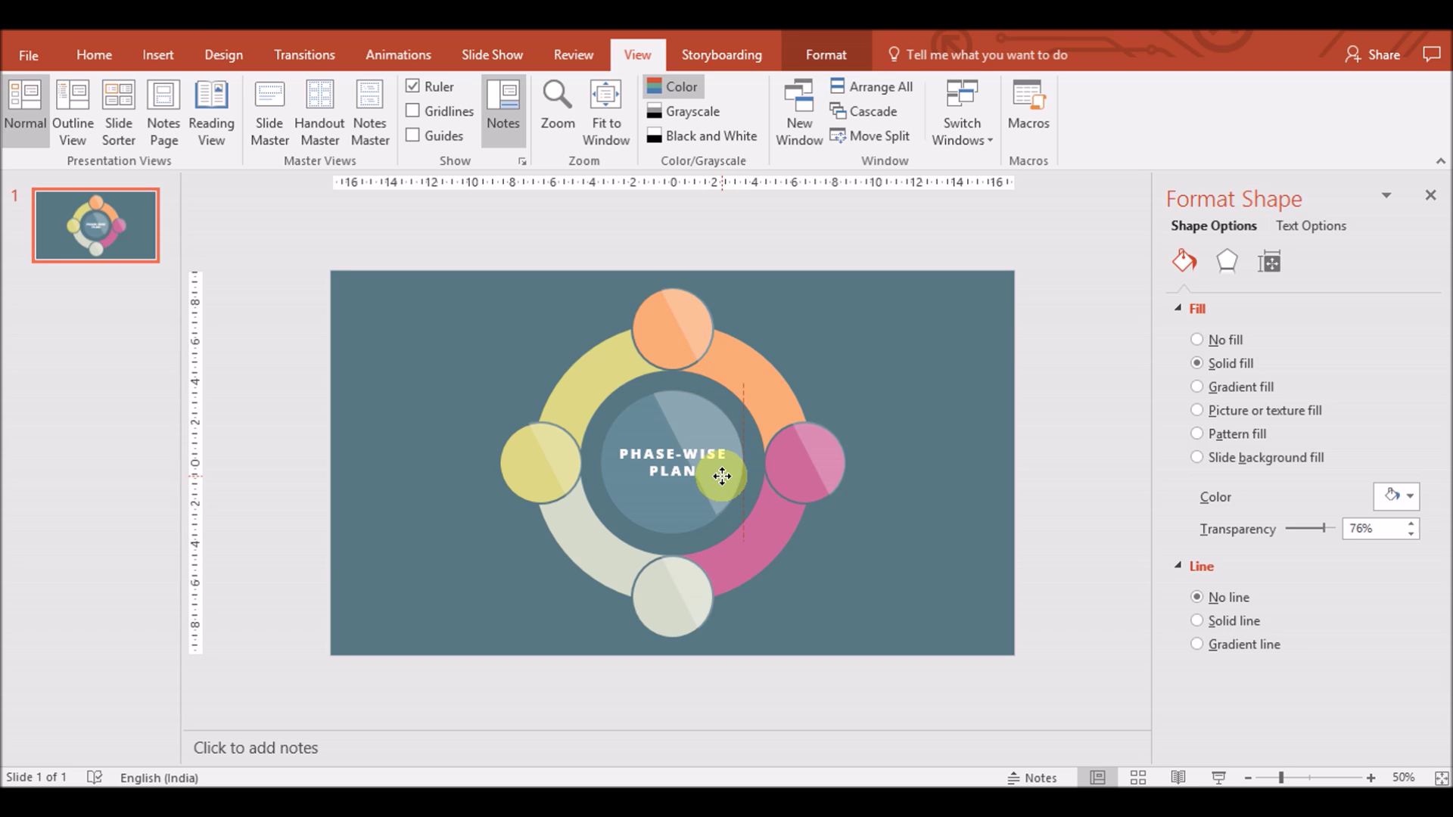
{"action": "left_click", "coordinate": [1317, 775]}
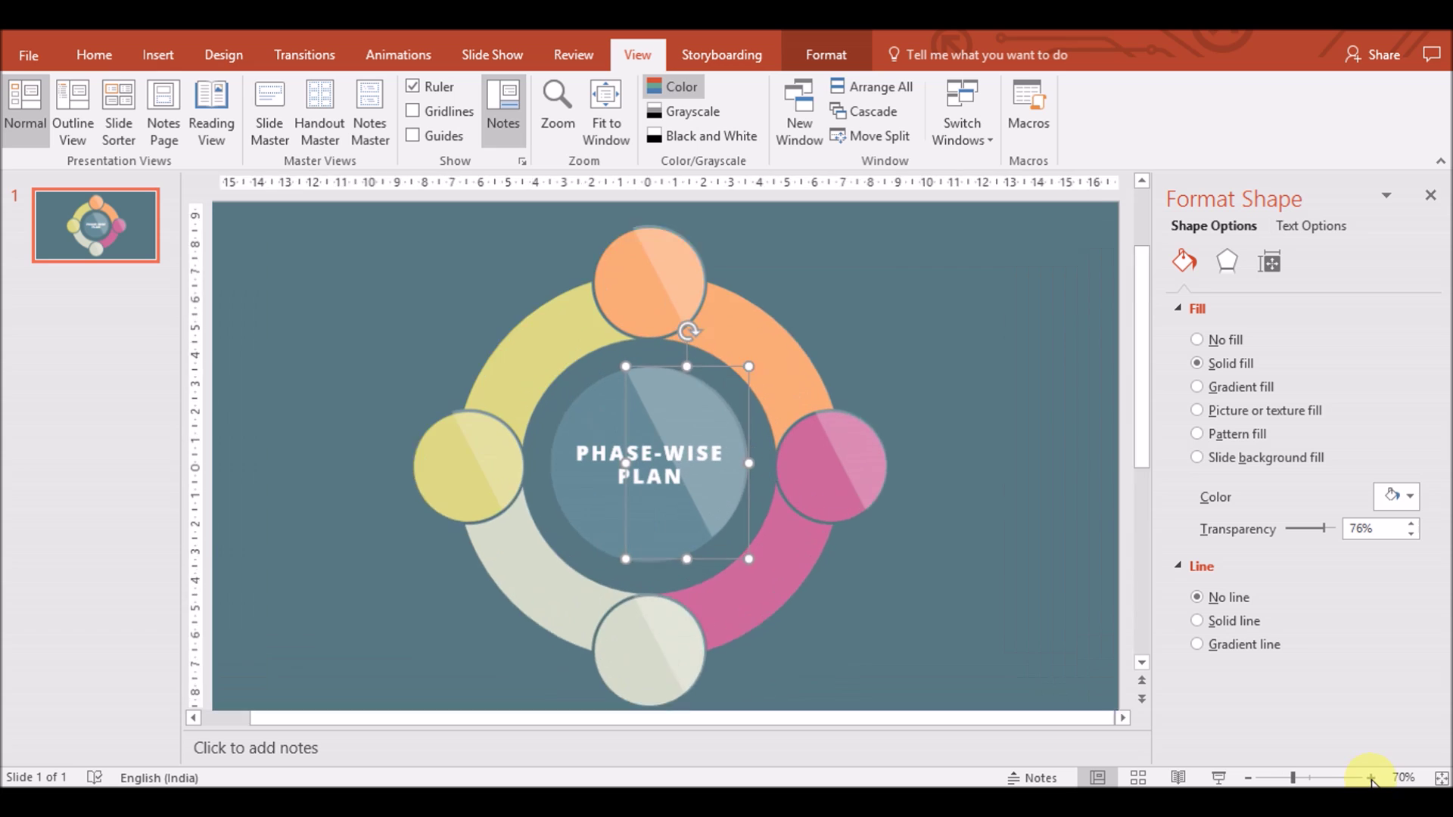
{"action": "mouse_move", "coordinate": [699, 376]}
{"action": "left_mouse_down"}
{"action": "mouse_move", "coordinate": [837, 590]}
{"action": "mouse_move", "coordinate": [797, 653]}
{"action": "mouse_move", "coordinate": [722, 525]}
{"action": "left_mouse_up"}
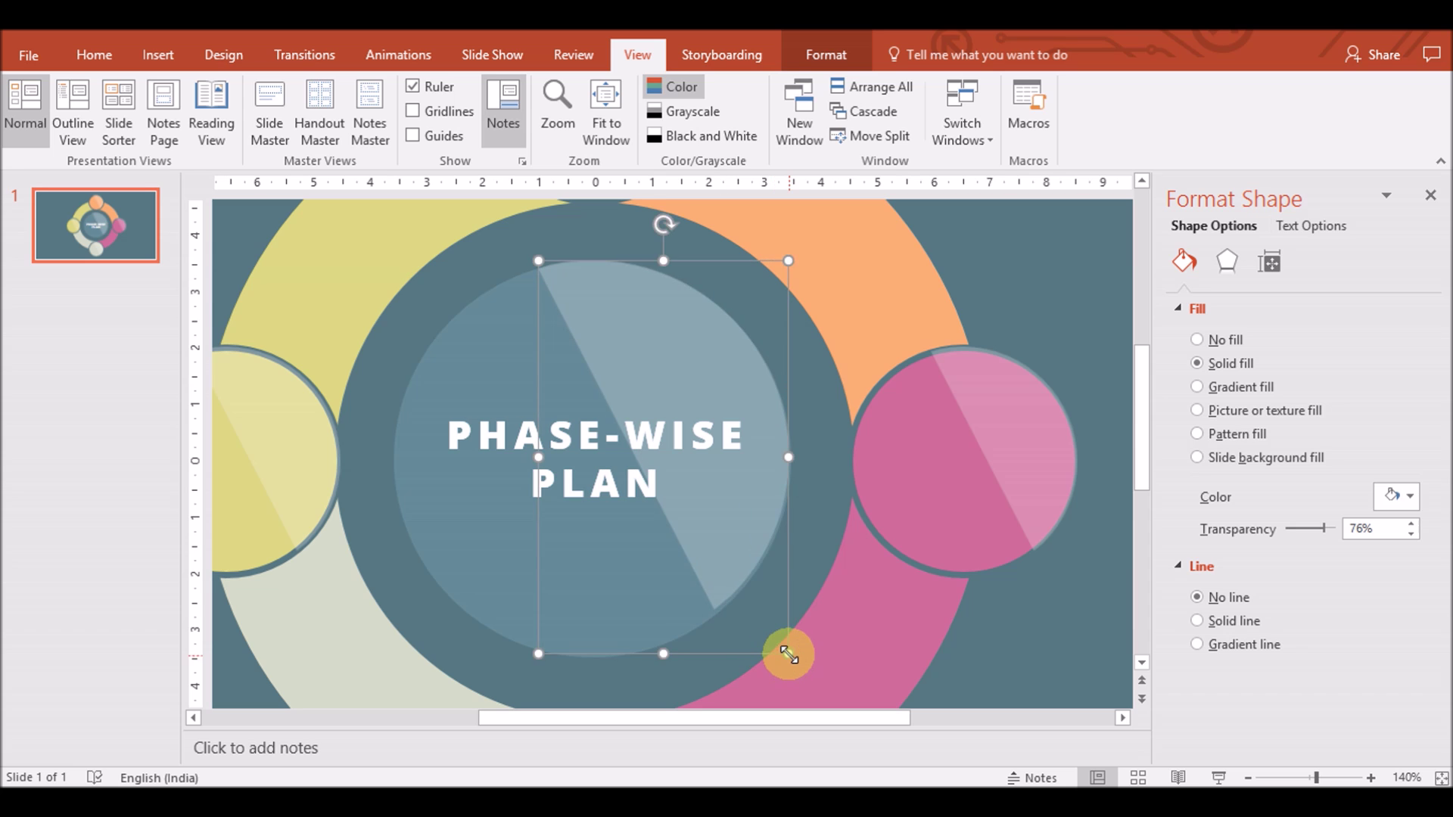
Bring the PHASE-WISE PLAN text box in front of the highlight
{"action": "left_click", "coordinate": [489, 401]}
{"action": "right_click", "coordinate": [488, 401]}
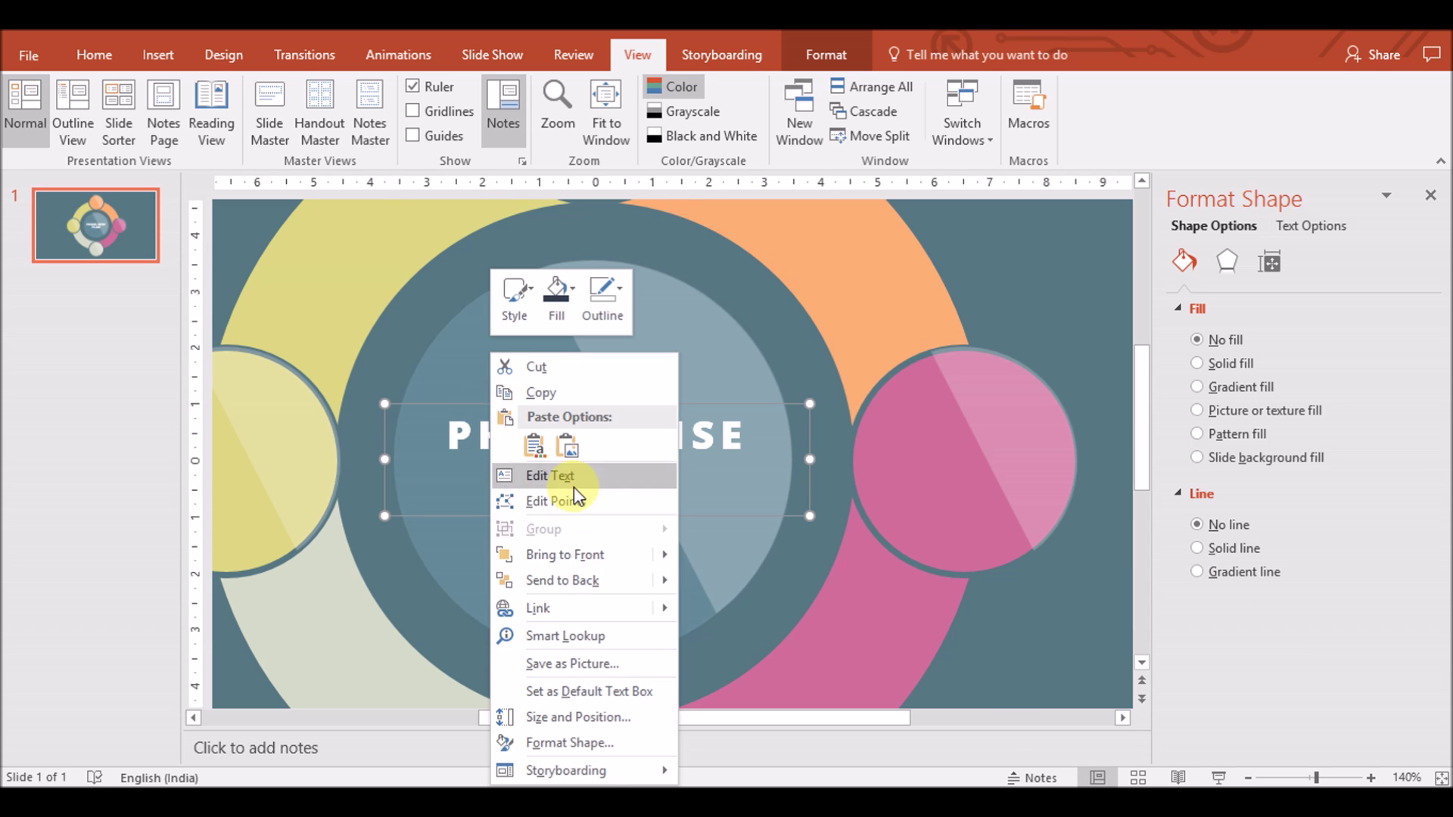
{"action": "left_click", "coordinate": [750, 555]}
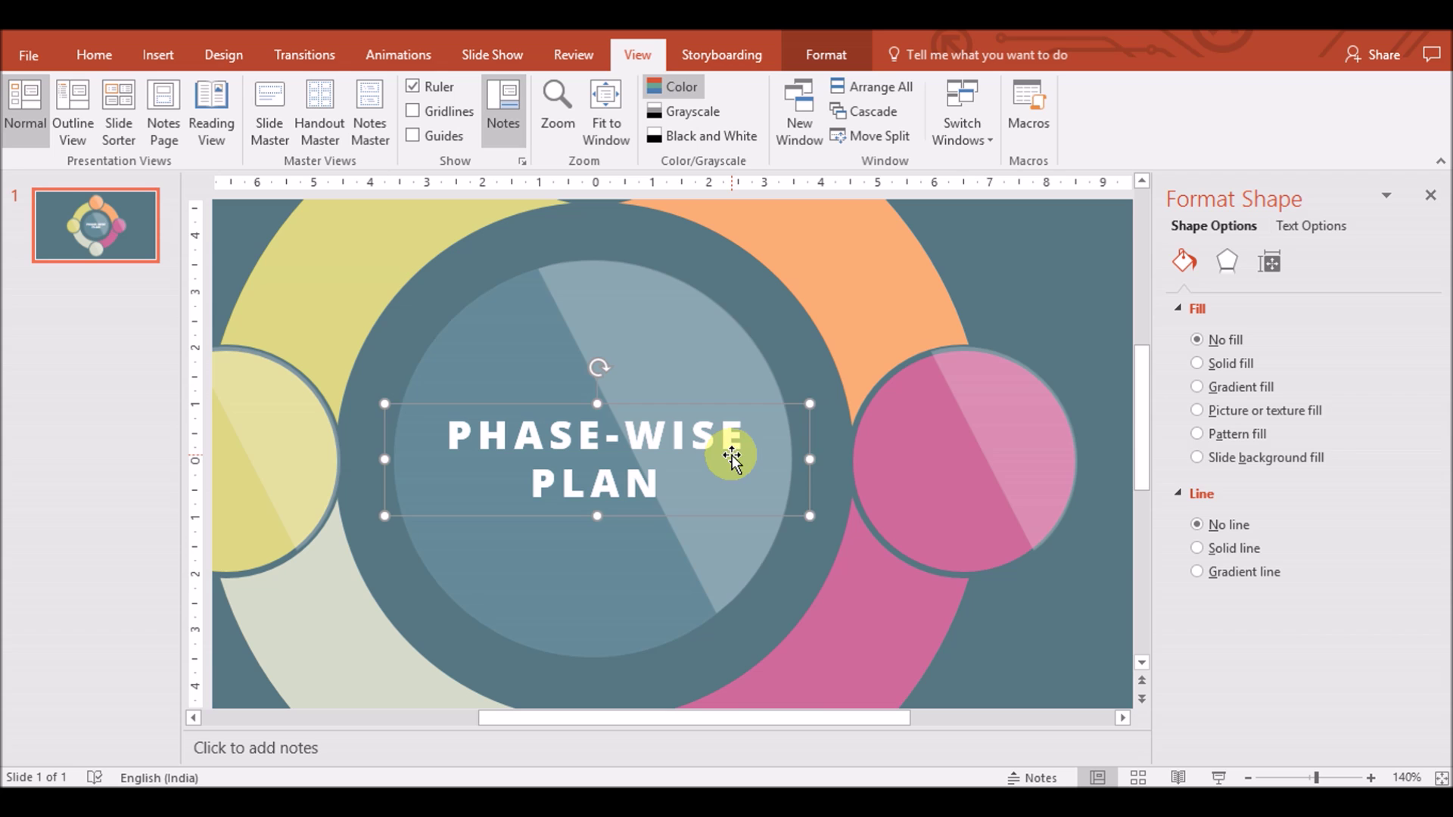
{"action": "left_click", "coordinate": [645, 346]}
{"action": "right_click", "coordinate": [645, 347]}
{"action": "left_click", "coordinate": [875, 552]}
Apply a soft shadow preset to the PHASE-WISE PLAN title text
{"action": "double_click", "coordinate": [503, 436]}
{"action": "left_click", "coordinate": [503, 435]}
{"action": "left_click", "coordinate": [1309, 225]}
{"action": "left_click", "coordinate": [1226, 261]}
{"action": "scroll", "coordinate": [1445, 492], "scroll_direction": "down", "scroll_amount": 2}
{"action": "scroll", "coordinate": [1445, 492], "scroll_direction": "up", "scroll_amount": 3}
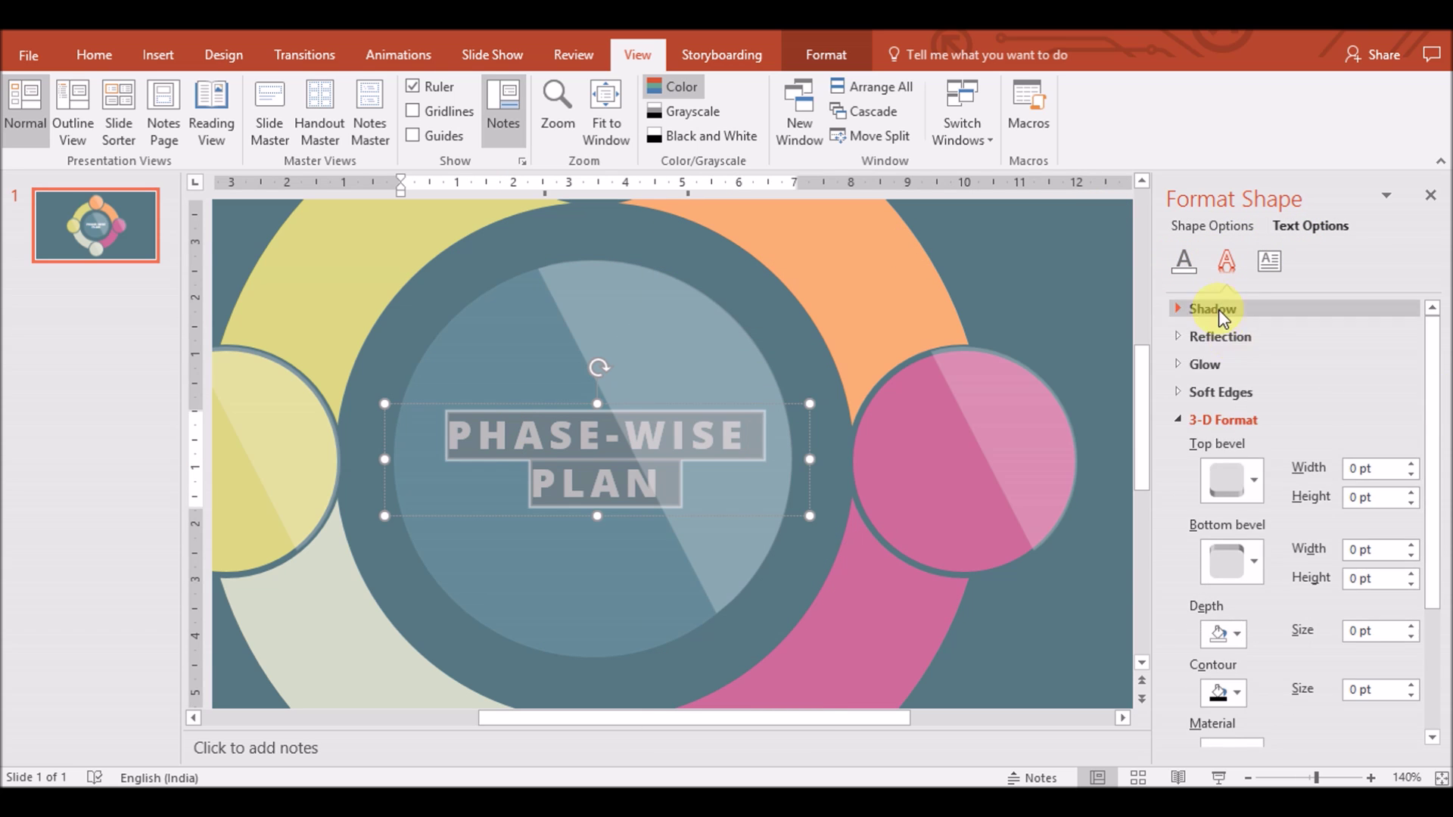
{"action": "left_click", "coordinate": [1212, 309]}
{"action": "left_click", "coordinate": [1398, 337]}
{"action": "left_click", "coordinate": [1297, 557]}
Deselect the title and bring the whole slide back into view
{"action": "left_click", "coordinate": [1075, 359]}
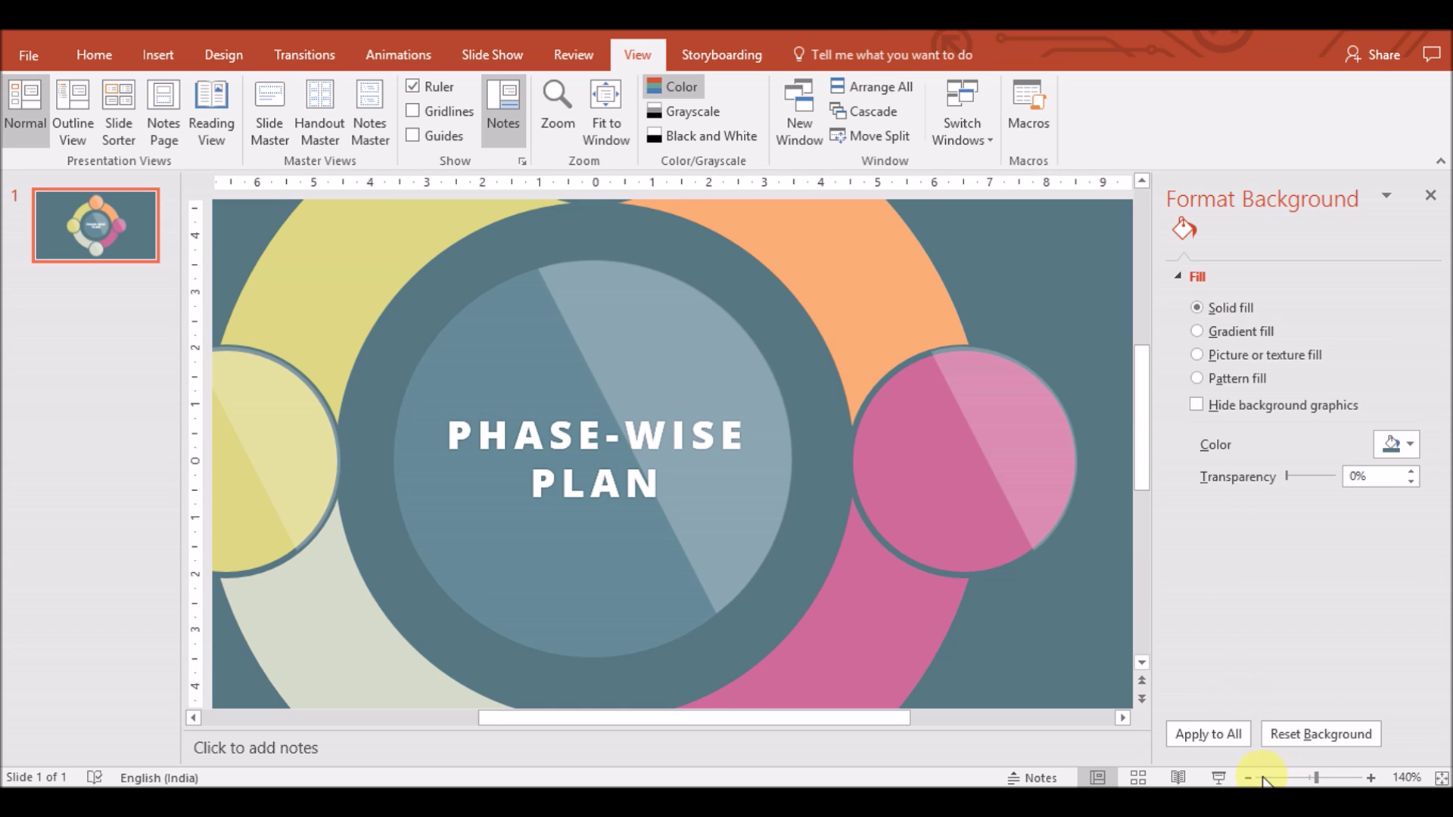
{"action": "scroll", "coordinate": [722, 562], "scroll_direction": "down", "scroll_amount": 10, "text": "ctrl"}
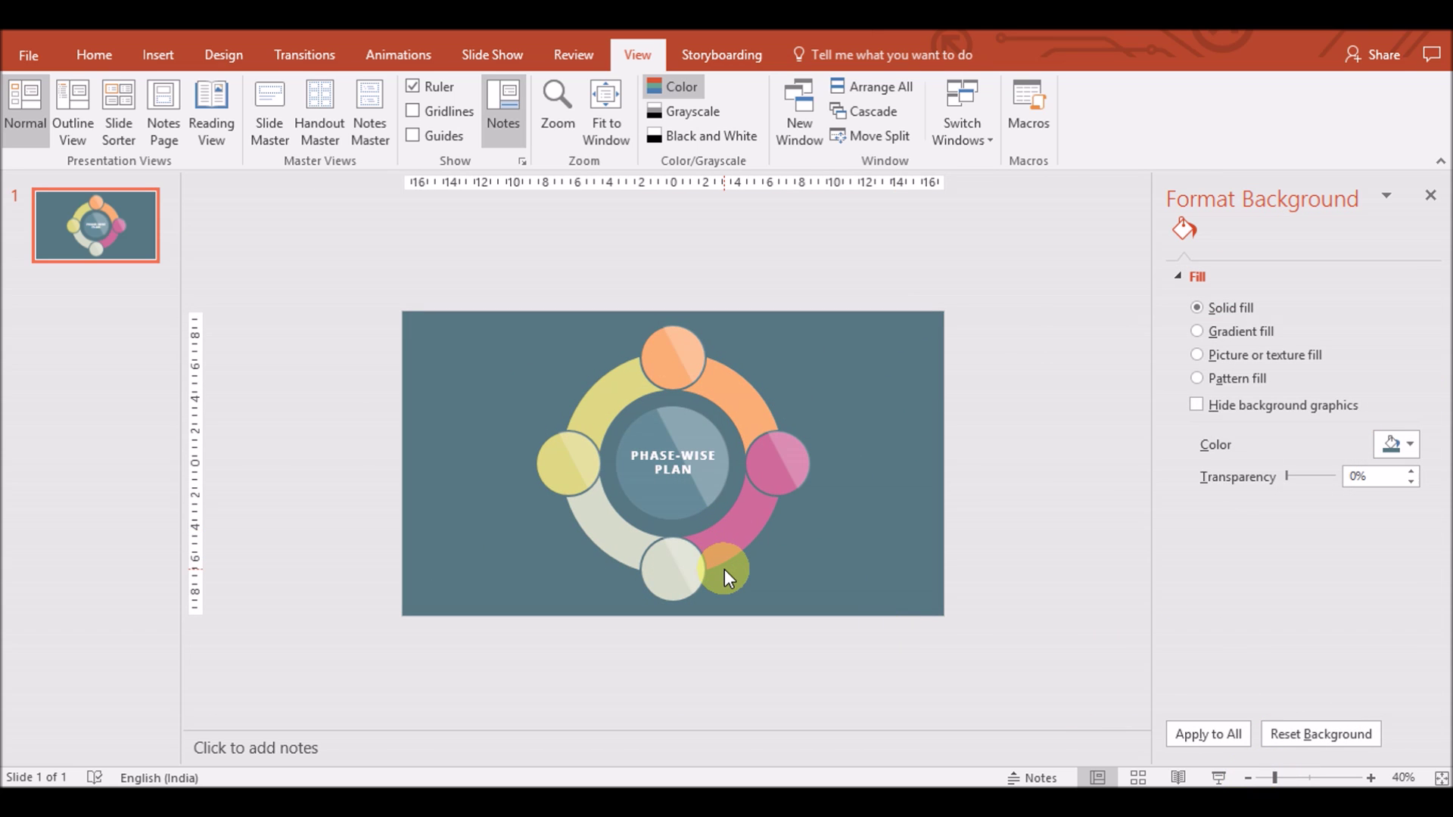
{"action": "left_click", "coordinate": [157, 55]}
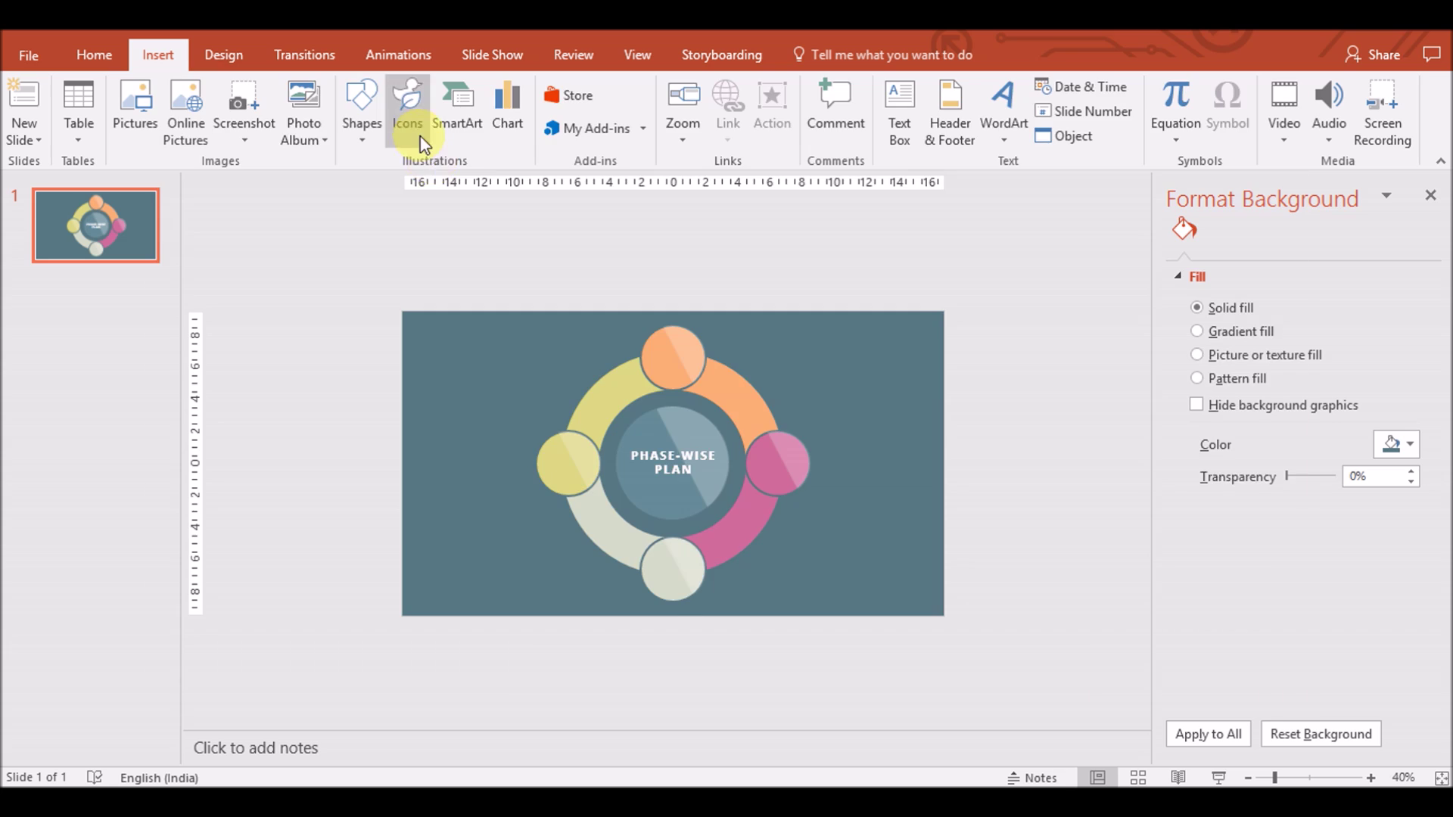
Insert lightbulb, bar-chart, database and magnifier icons from the icon library
{"action": "left_click", "coordinate": [414, 137]}
{"action": "left_click_drag", "start_coordinate": [1299, 219], "coordinate": [1298, 282]}
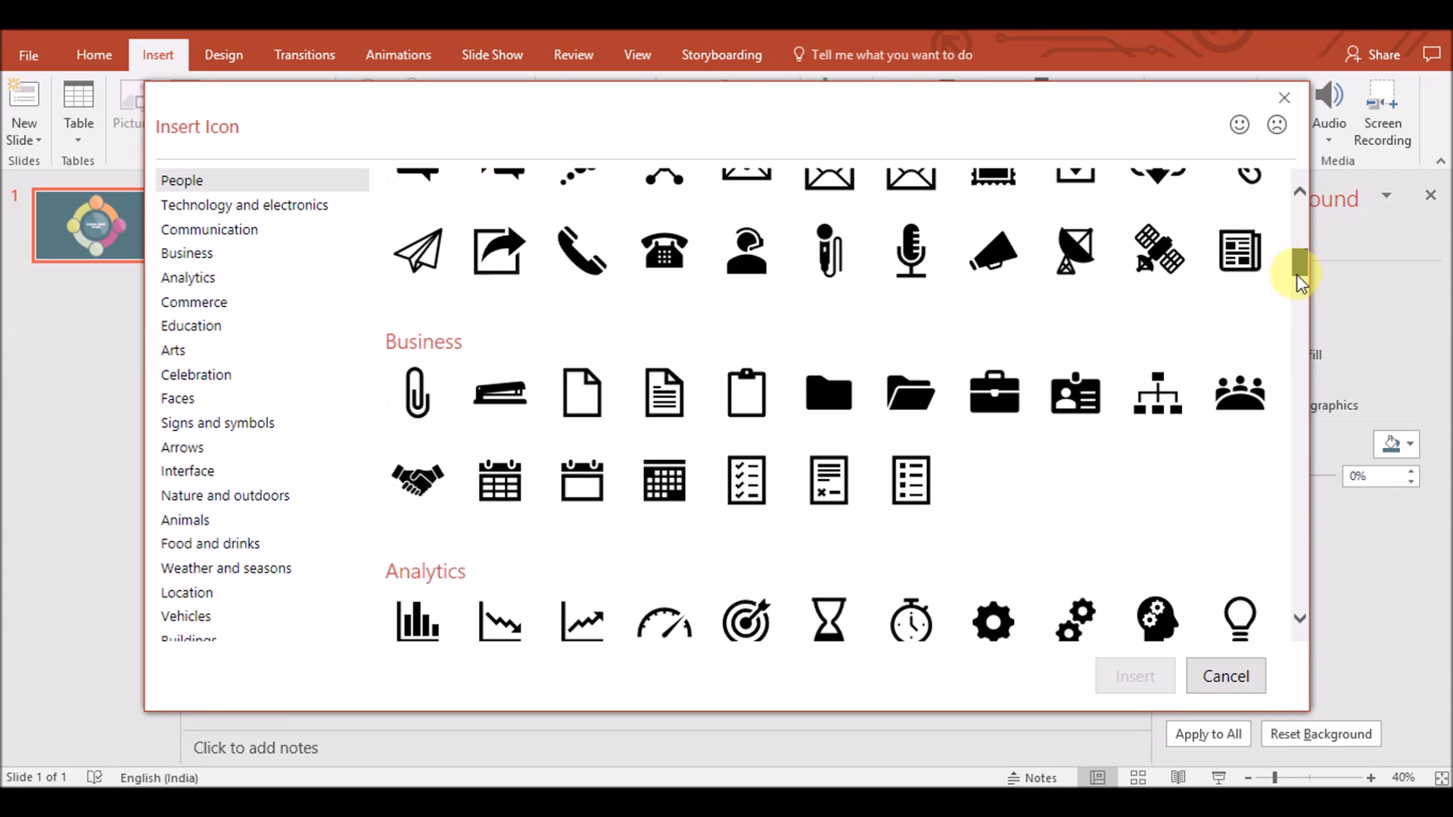
{"action": "left_click", "coordinate": [1239, 349]}
{"action": "left_click", "coordinate": [901, 471]}
{"action": "left_click", "coordinate": [417, 349]}
{"action": "left_click", "coordinate": [910, 436]}
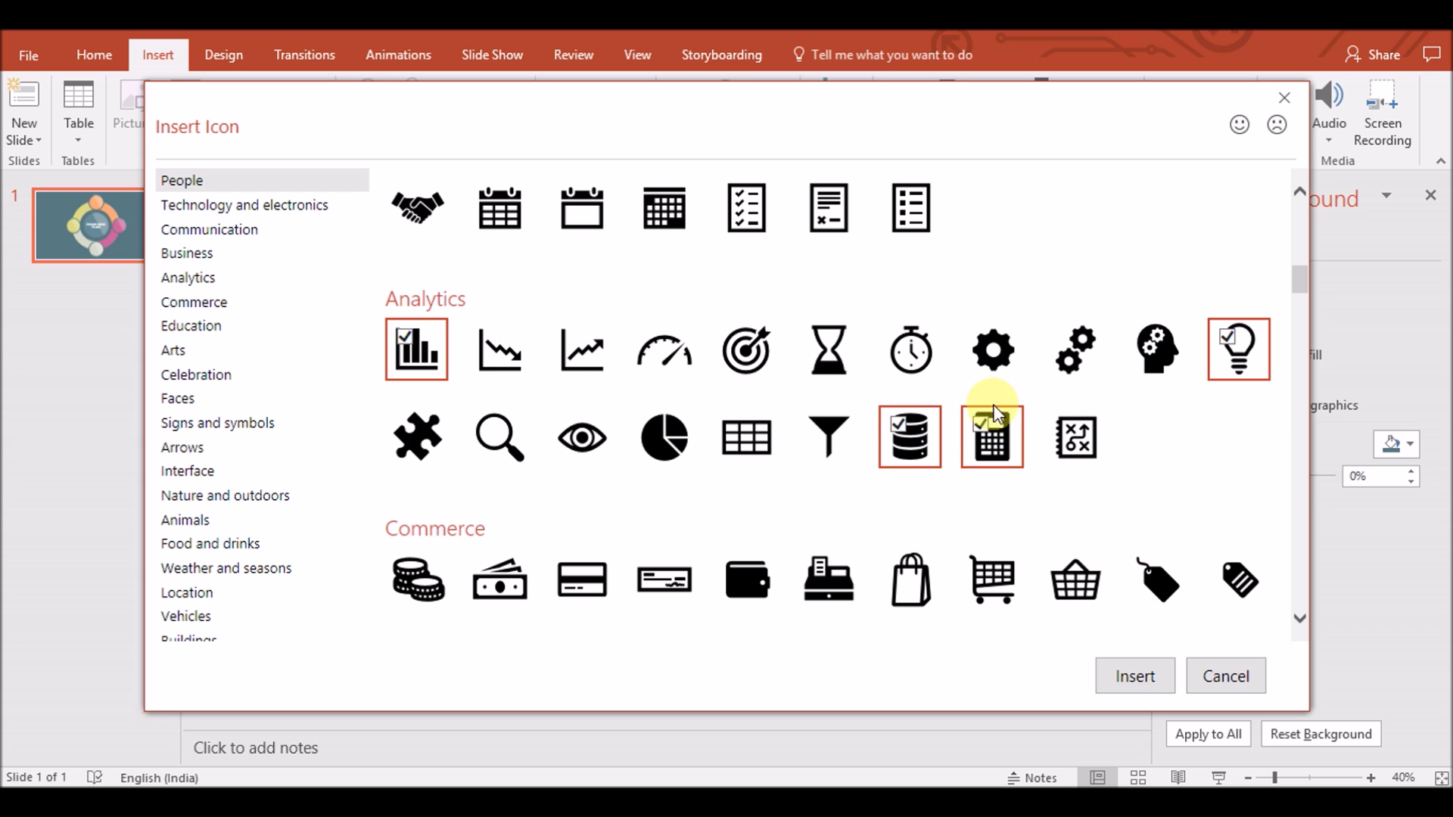
{"action": "left_click", "coordinate": [477, 426]}
{"action": "left_click", "coordinate": [1113, 675]}
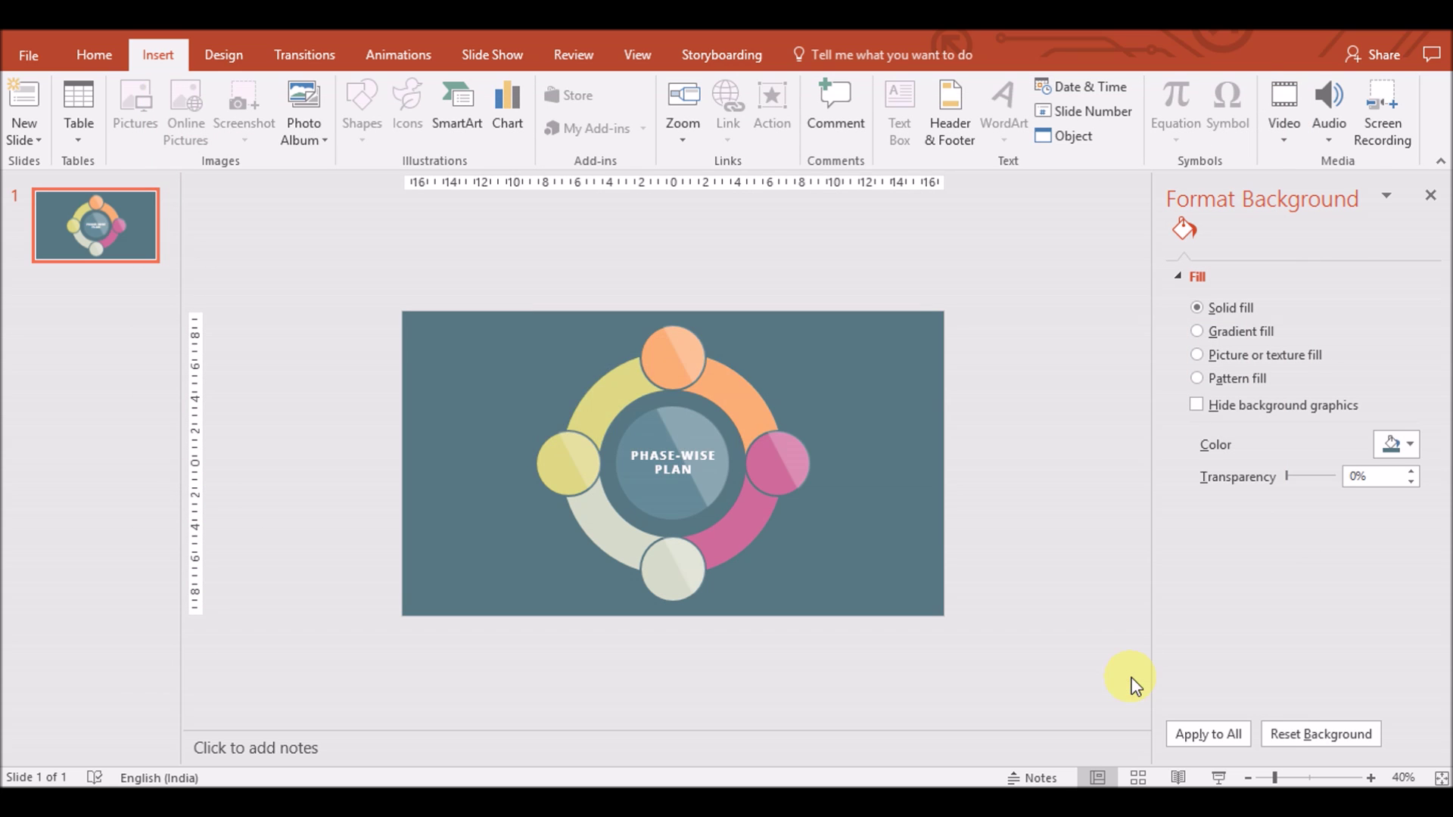
Enlarge the slide view and colour the four icons white
{"action": "left_click", "coordinate": [1371, 778]}
{"action": "left_click", "coordinate": [1371, 778]}
{"action": "left_click", "coordinate": [1371, 777]}
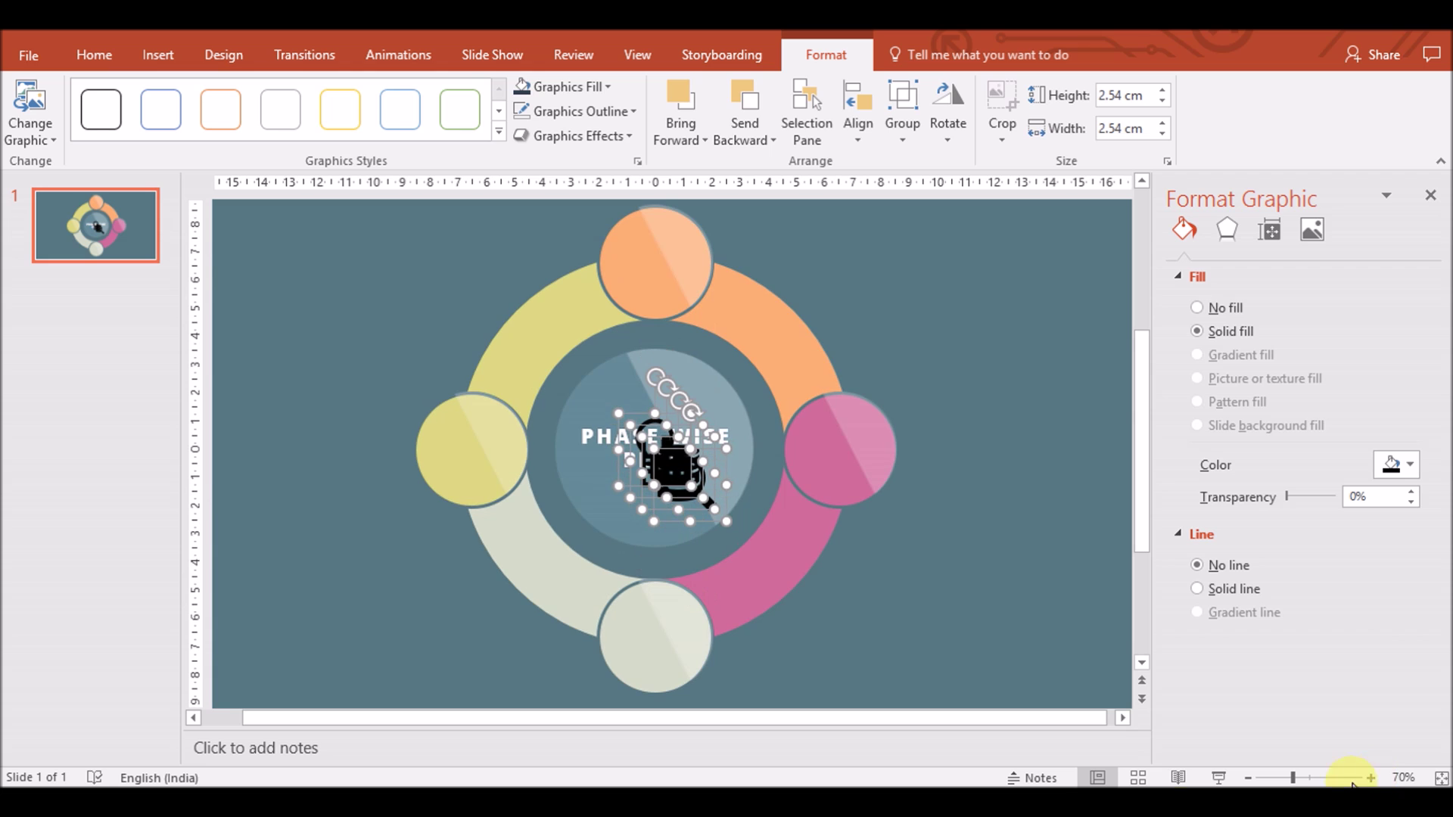
{"action": "left_click", "coordinate": [562, 86]}
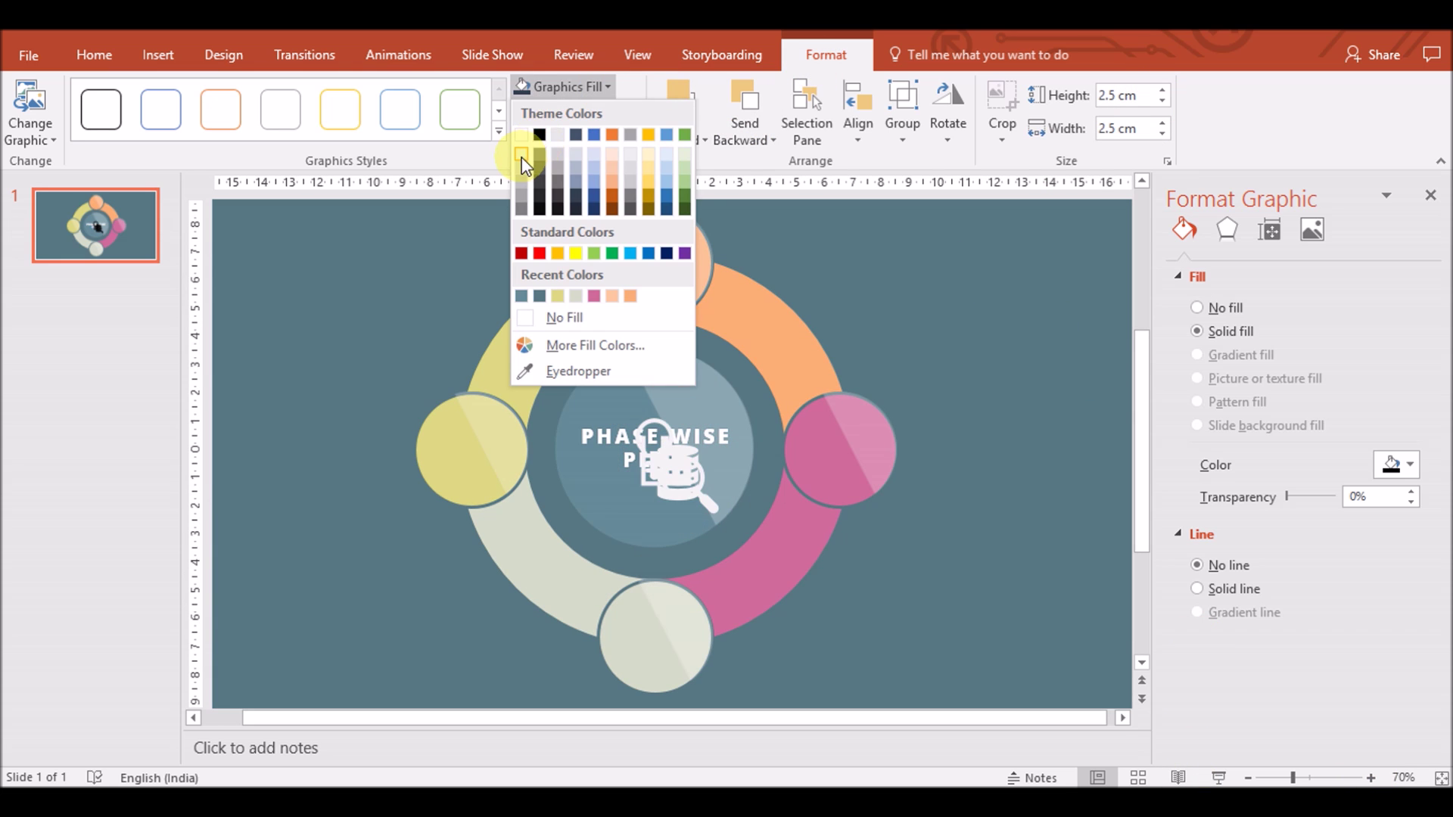
{"action": "left_click", "coordinate": [529, 135]}
Drag the icons out of the centre into their circles, the lightbulb into the top orange one
{"action": "left_click", "coordinate": [965, 389]}
{"action": "left_click_drag", "start_coordinate": [659, 463], "coordinate": [641, 643]}
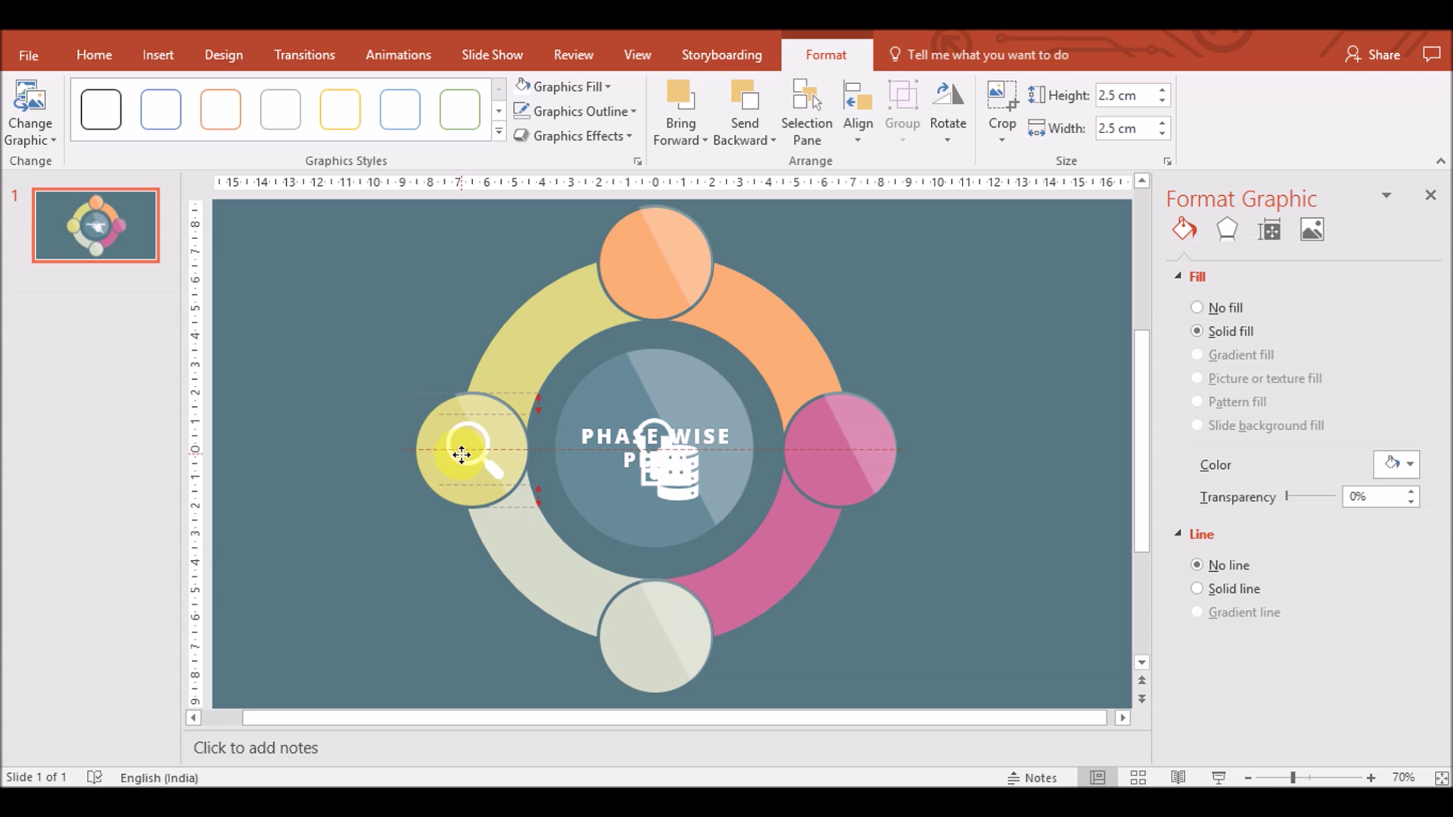
{"action": "left_click_drag", "start_coordinate": [678, 485], "coordinate": [662, 645]}
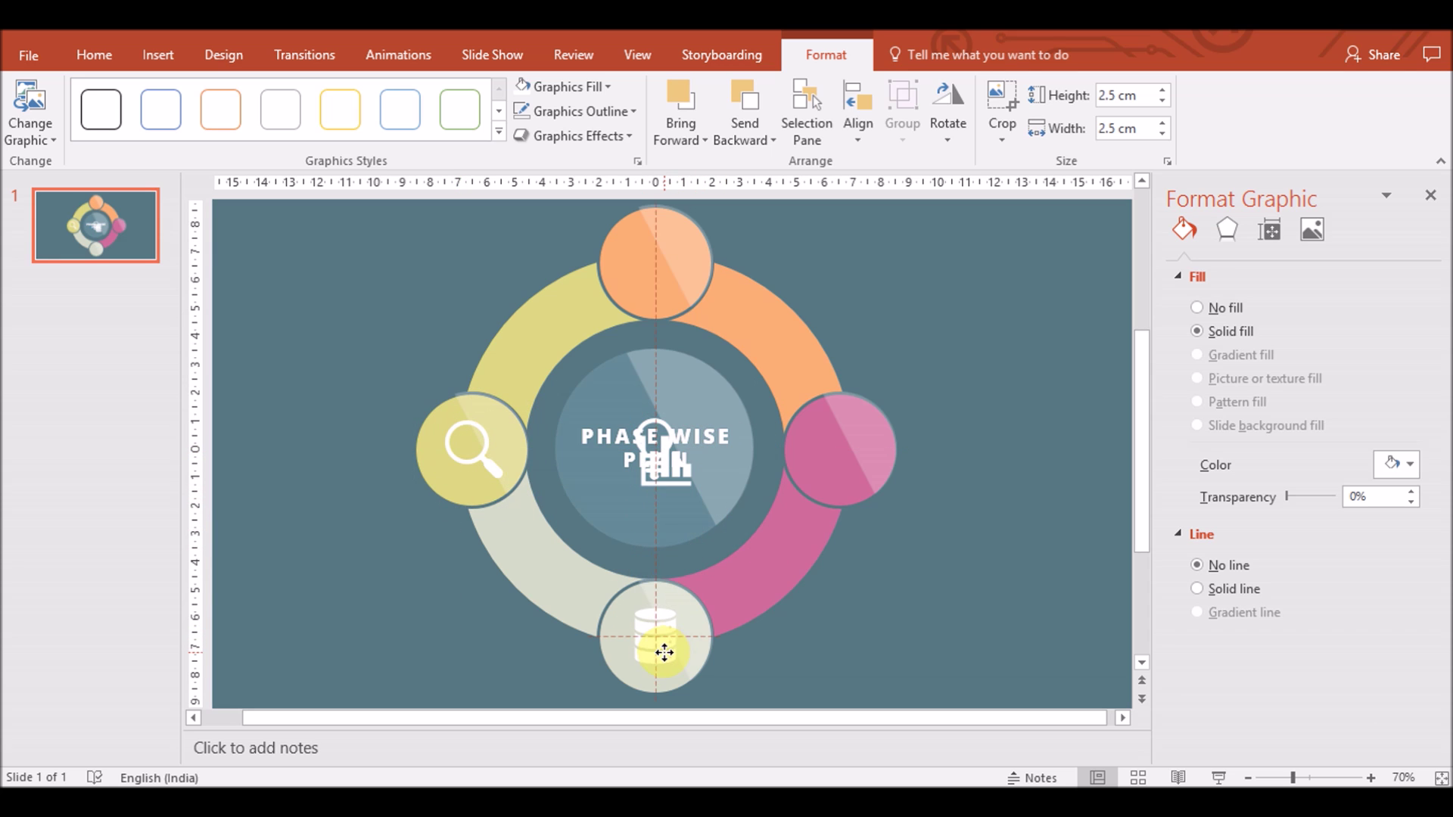
{"action": "mouse_move", "coordinate": [670, 462]}
{"action": "left_mouse_down"}
{"action": "mouse_move", "coordinate": [714, 384]}
{"action": "mouse_move", "coordinate": [838, 448]}
{"action": "mouse_move", "coordinate": [432, 484]}
{"action": "mouse_move", "coordinate": [856, 473]}
{"action": "left_mouse_up"}
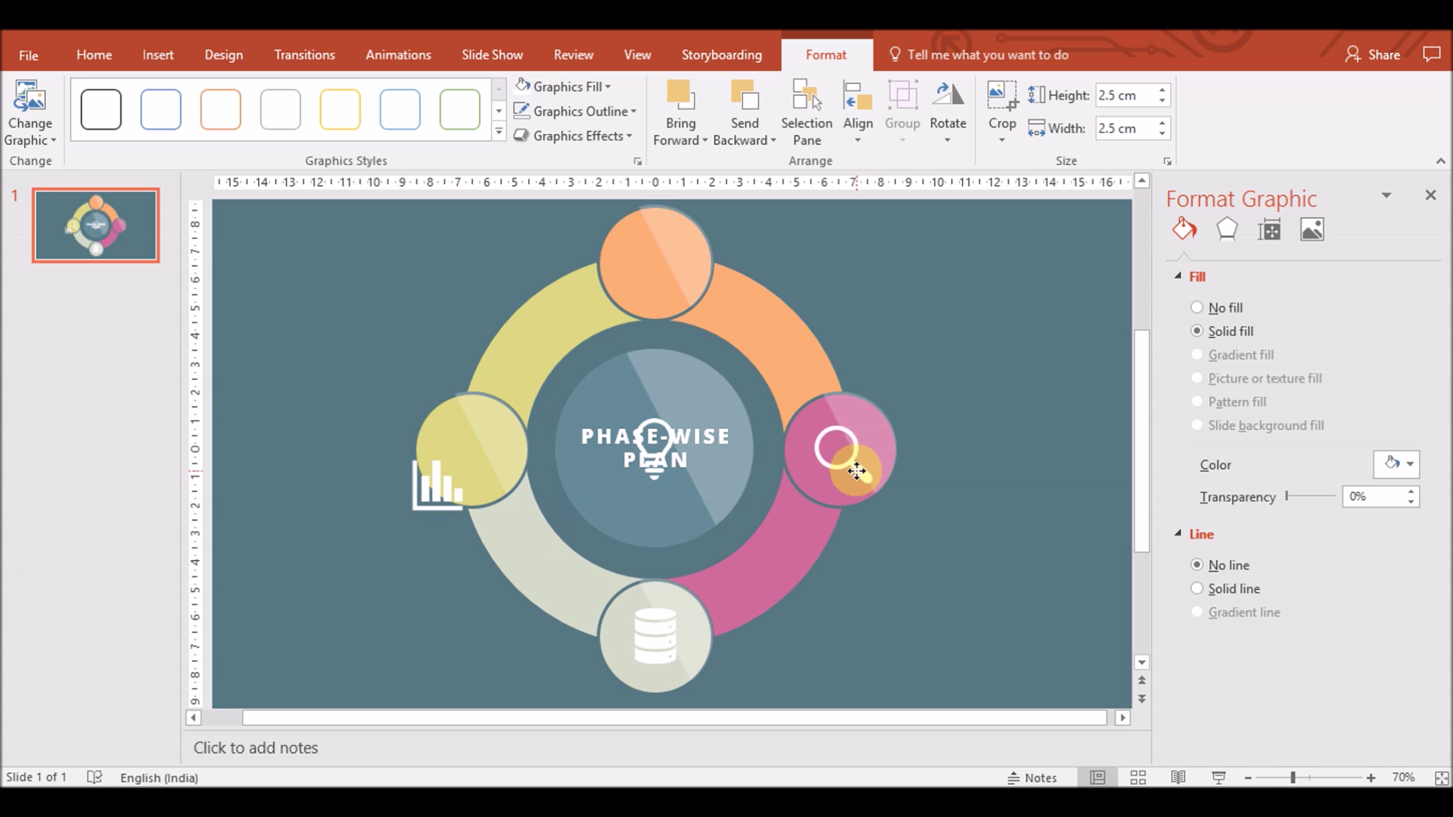
{"action": "left_click_drag", "start_coordinate": [437, 485], "coordinate": [466, 473]}
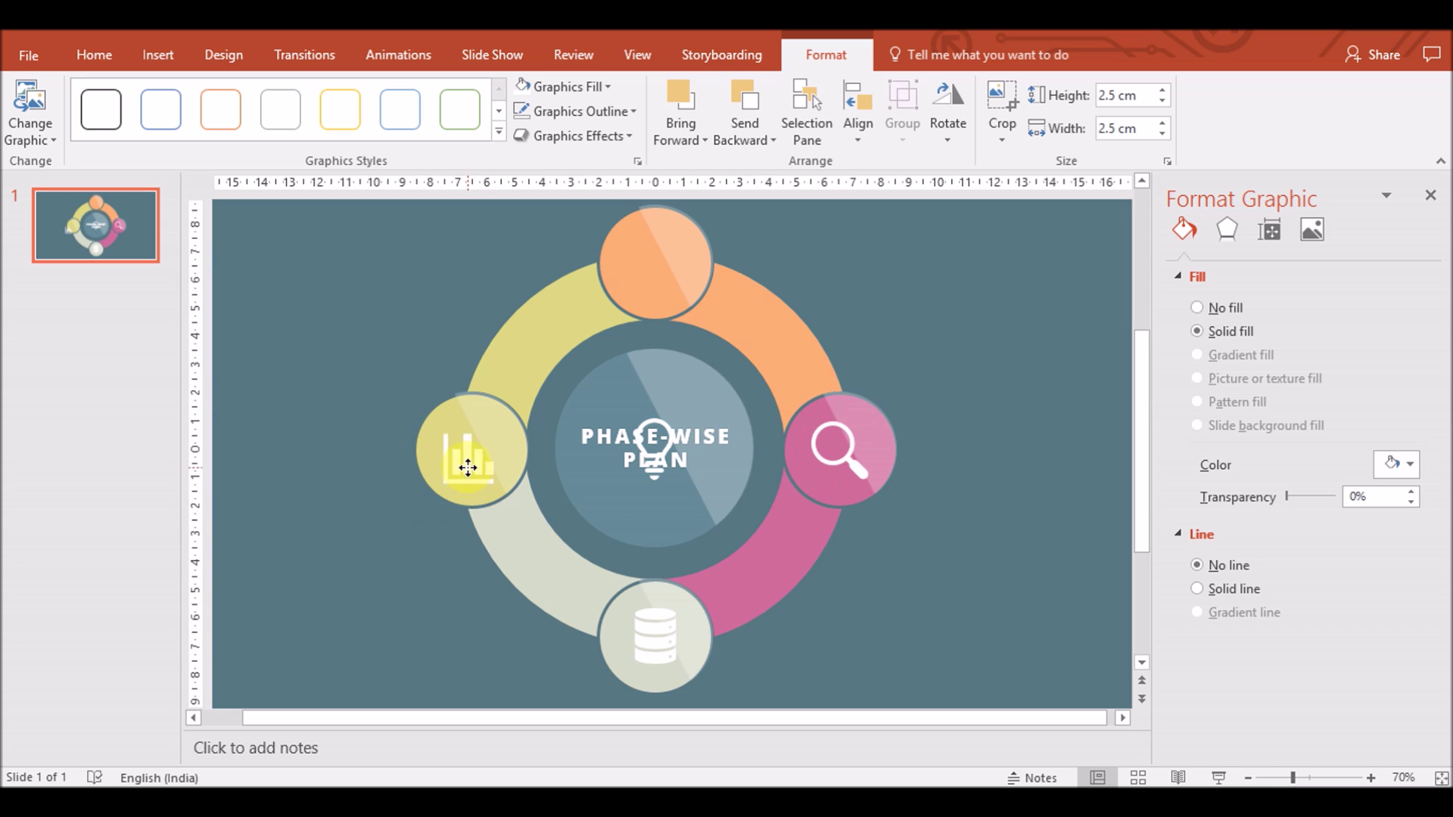
{"action": "left_click_drag", "start_coordinate": [655, 454], "coordinate": [653, 281]}
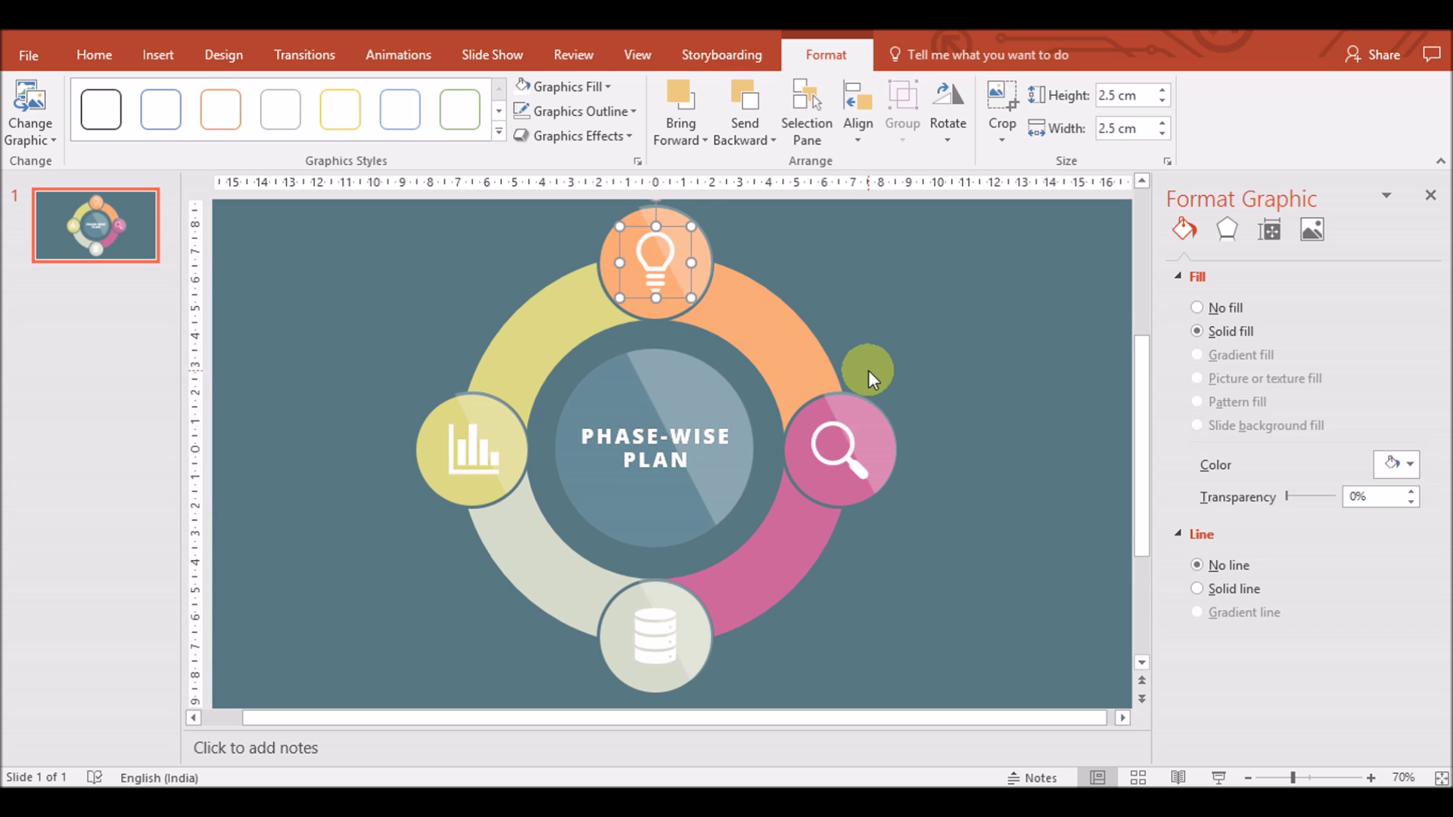
{"action": "left_click", "coordinate": [914, 389]}
Ungroup the large ring-spanning shape group
{"action": "left_click", "coordinate": [653, 664]}
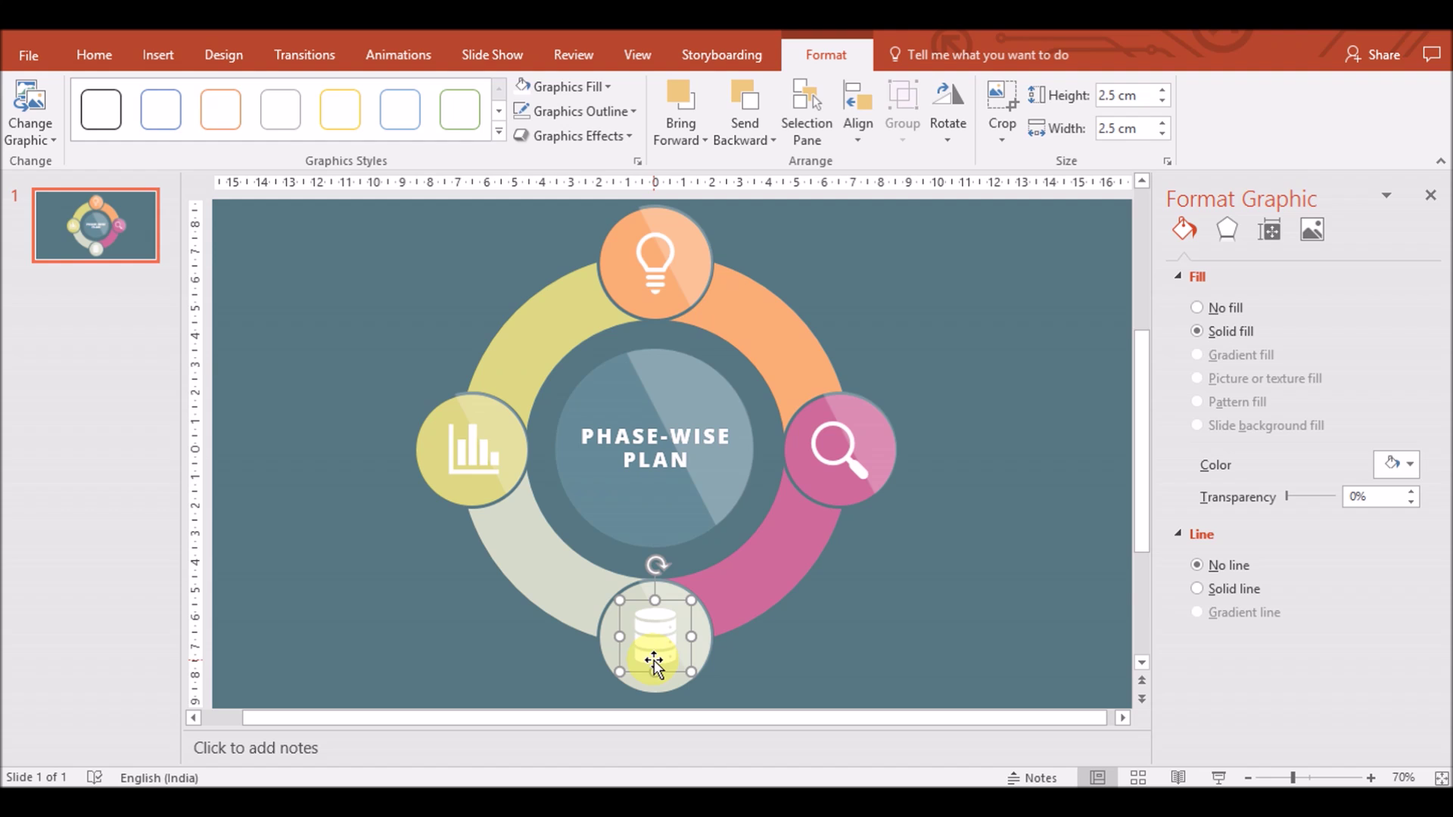
{"action": "left_click", "coordinate": [687, 259]}
{"action": "left_click", "coordinate": [702, 265]}
{"action": "left_click", "coordinate": [677, 261]}
{"action": "left_click", "coordinate": [697, 244]}
{"action": "left_click", "coordinate": [873, 360]}
{"action": "left_click", "coordinate": [911, 449]}
{"action": "right_click", "coordinate": [914, 450]}
{"action": "left_click", "coordinate": [1119, 614]}
Select the lightbulb, magnifier, database and bar-chart icons and their overlay circles in turn
{"action": "left_click", "coordinate": [617, 271]}
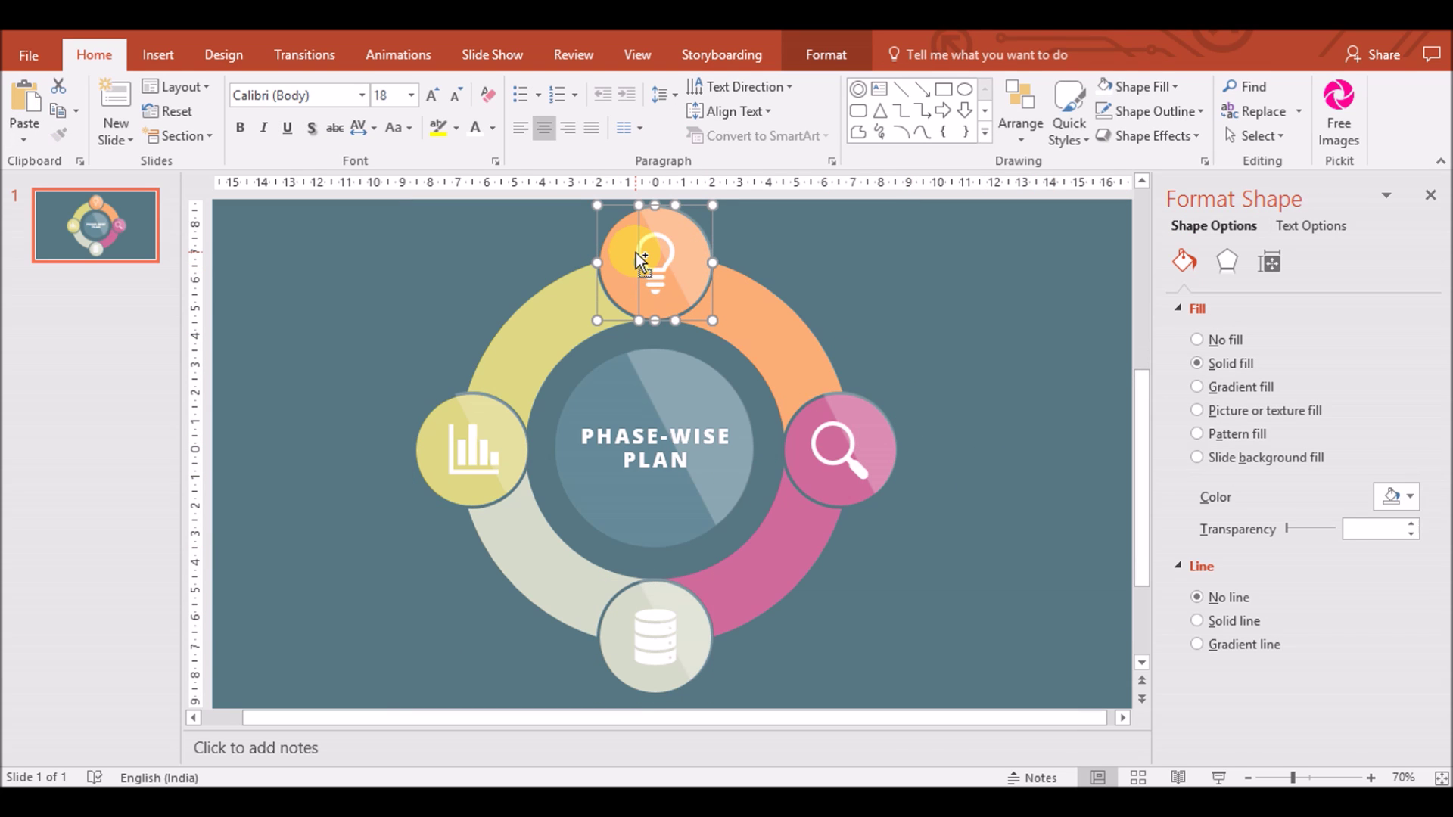
{"action": "left_click", "coordinate": [636, 252]}
{"action": "left_click", "coordinate": [700, 275]}
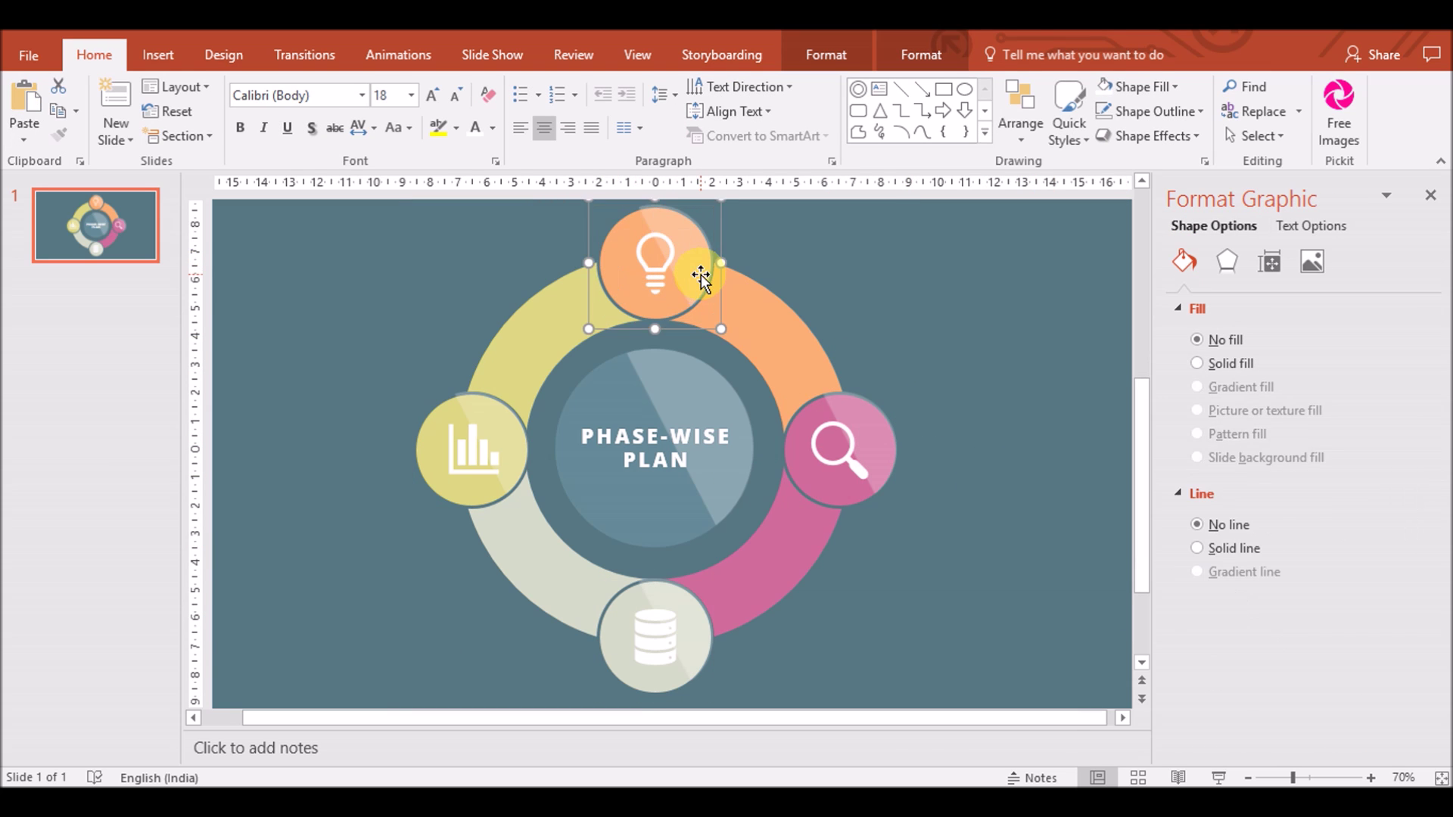
{"action": "left_click", "coordinate": [839, 464]}
{"action": "left_click", "coordinate": [796, 453], "text": "shift"}
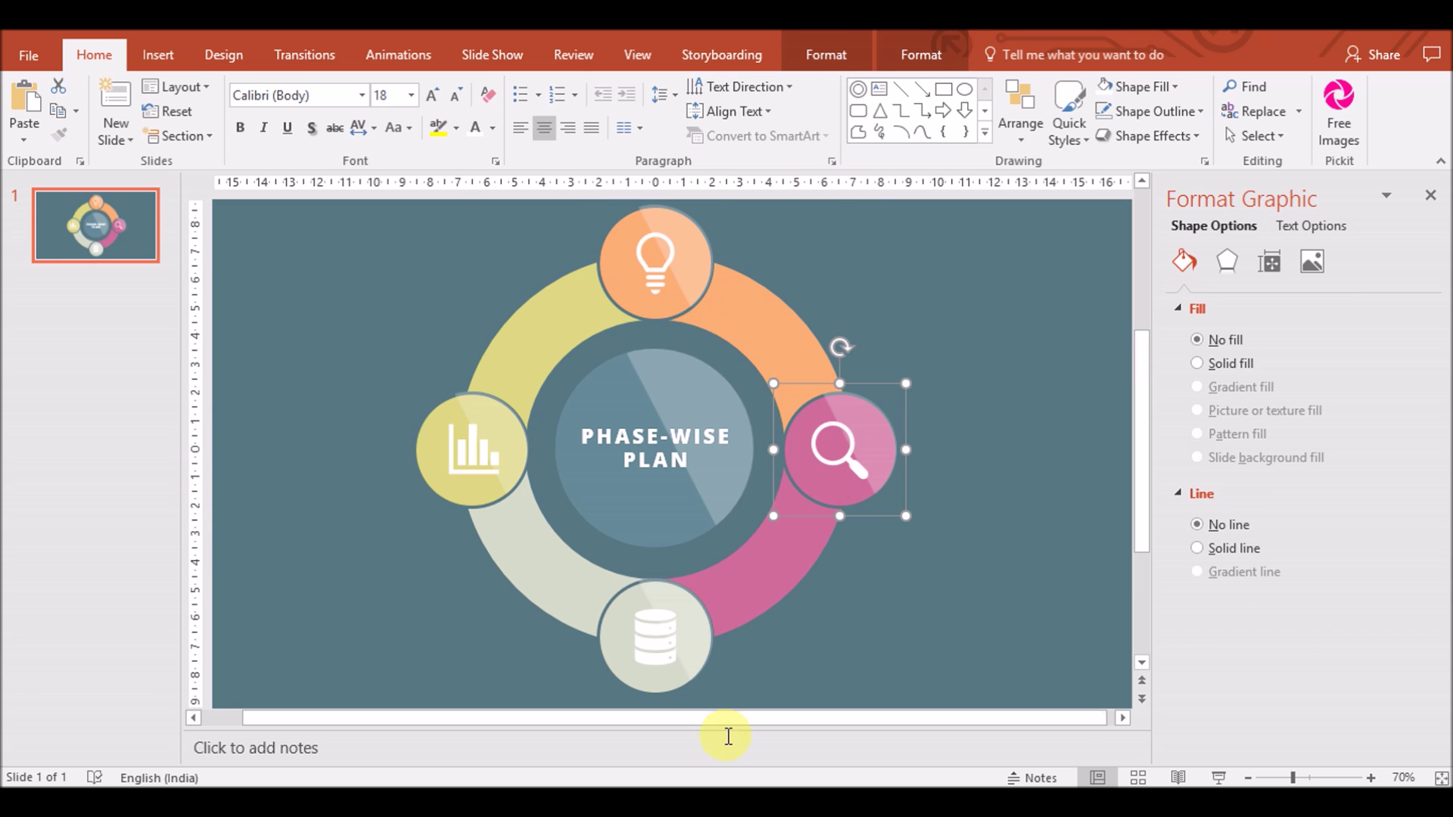
{"action": "left_click", "coordinate": [697, 648]}
{"action": "left_click", "coordinate": [619, 648], "text": "shift"}
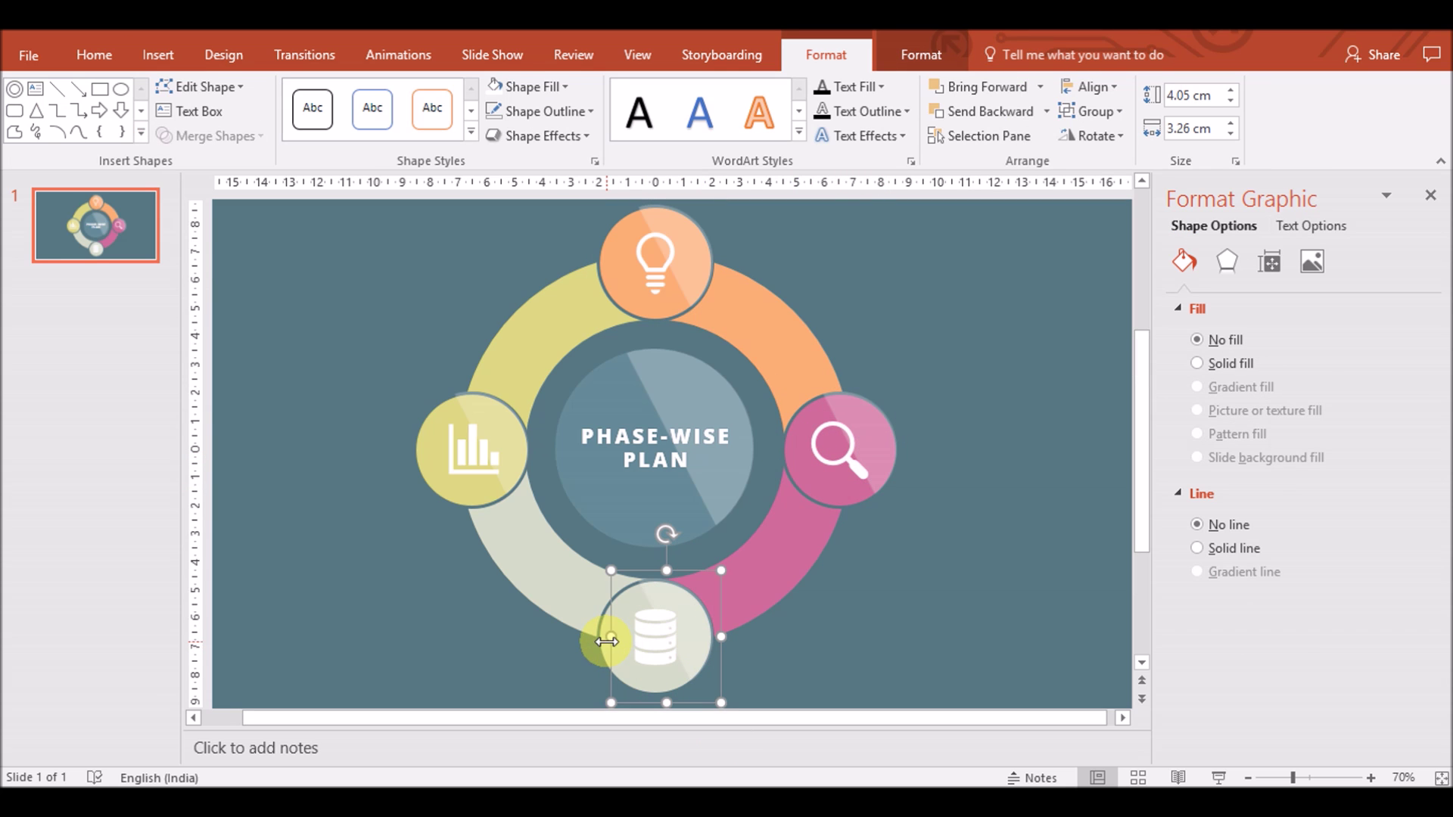
{"action": "left_click", "coordinate": [601, 642]}
{"action": "left_click", "coordinate": [461, 457]}
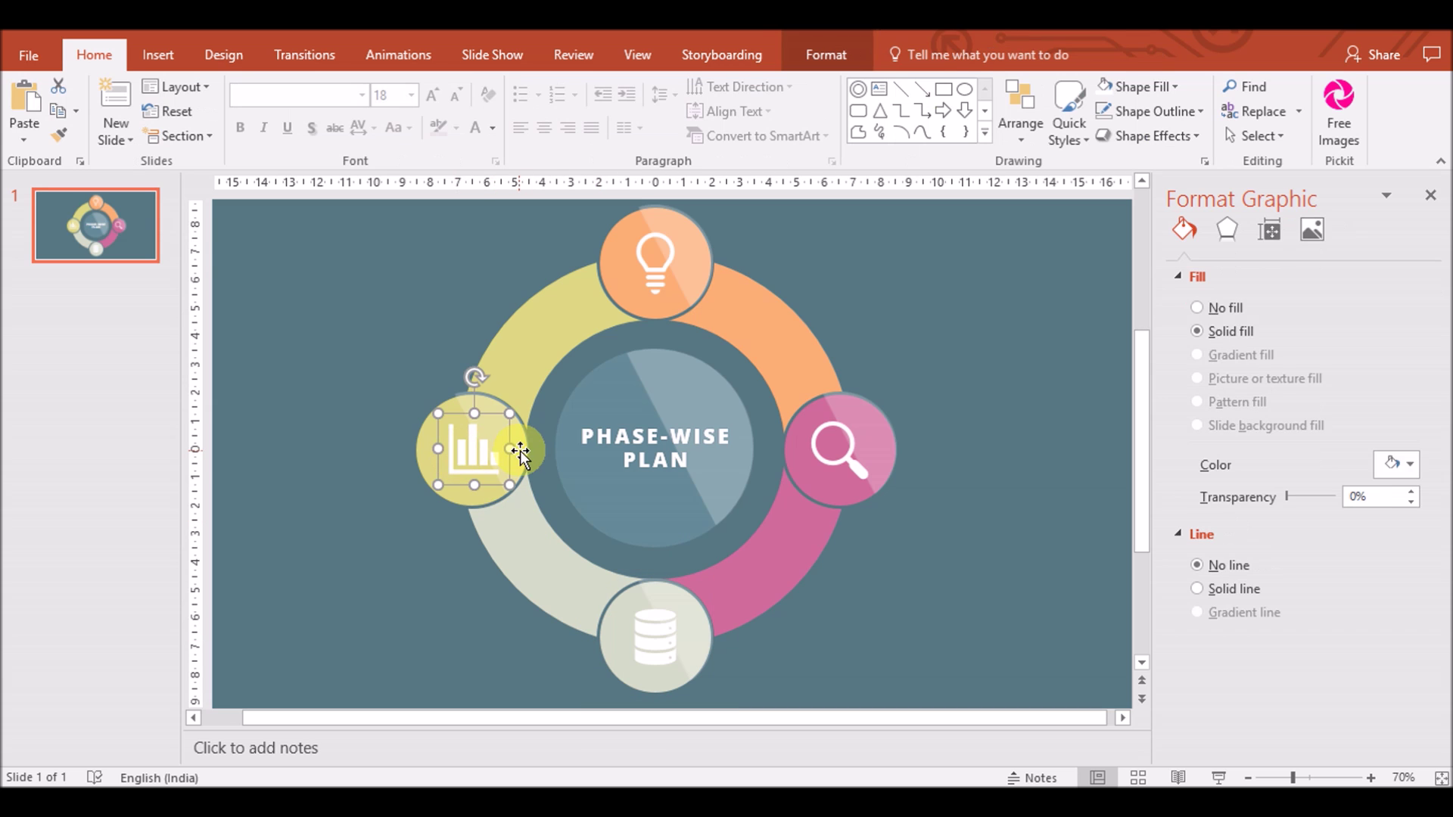
{"action": "left_click", "coordinate": [425, 459]}
Select the whole diagram group from the list of slide objects
{"action": "left_click", "coordinate": [917, 513]}
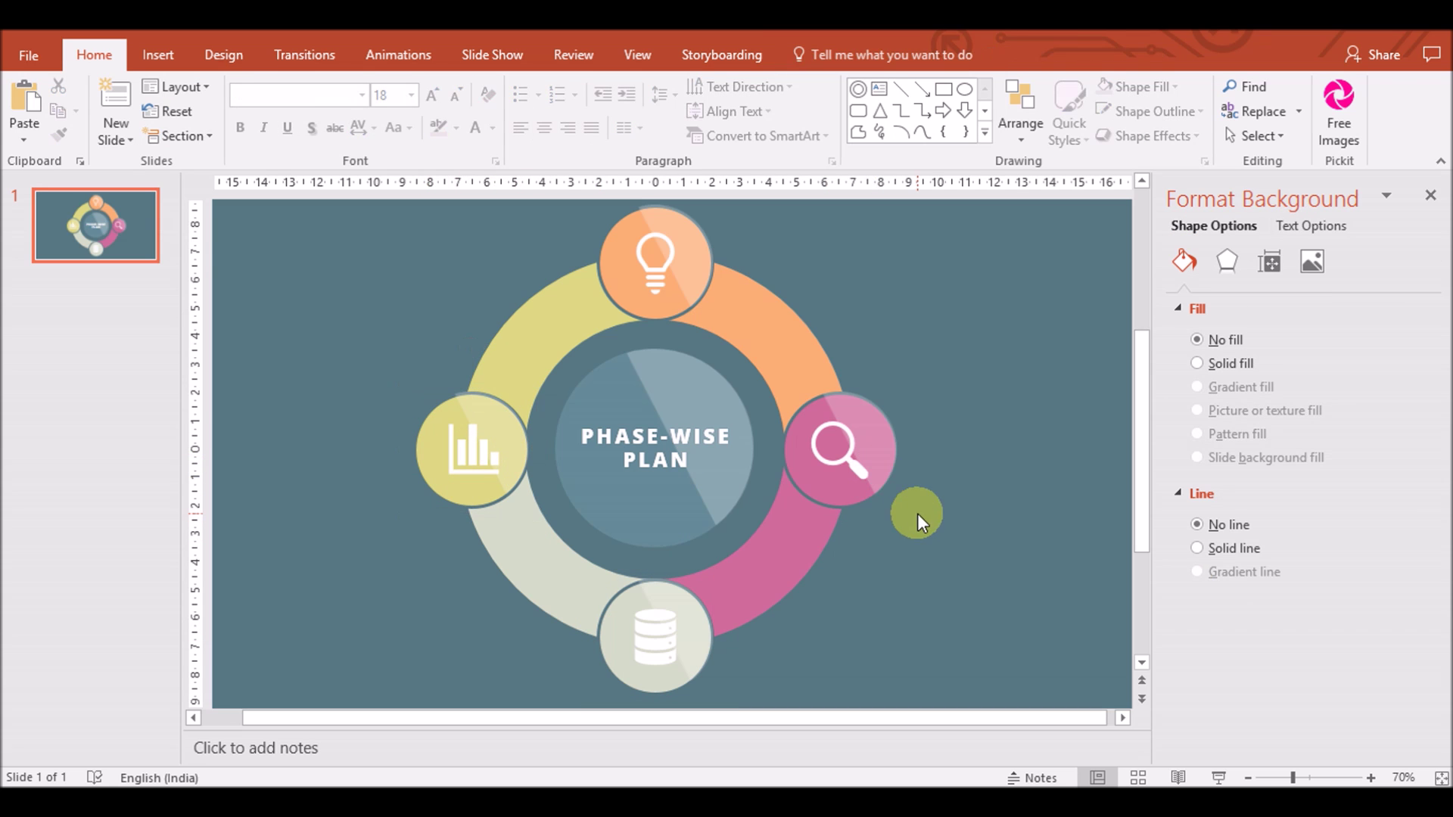
{"action": "left_click", "coordinate": [879, 483]}
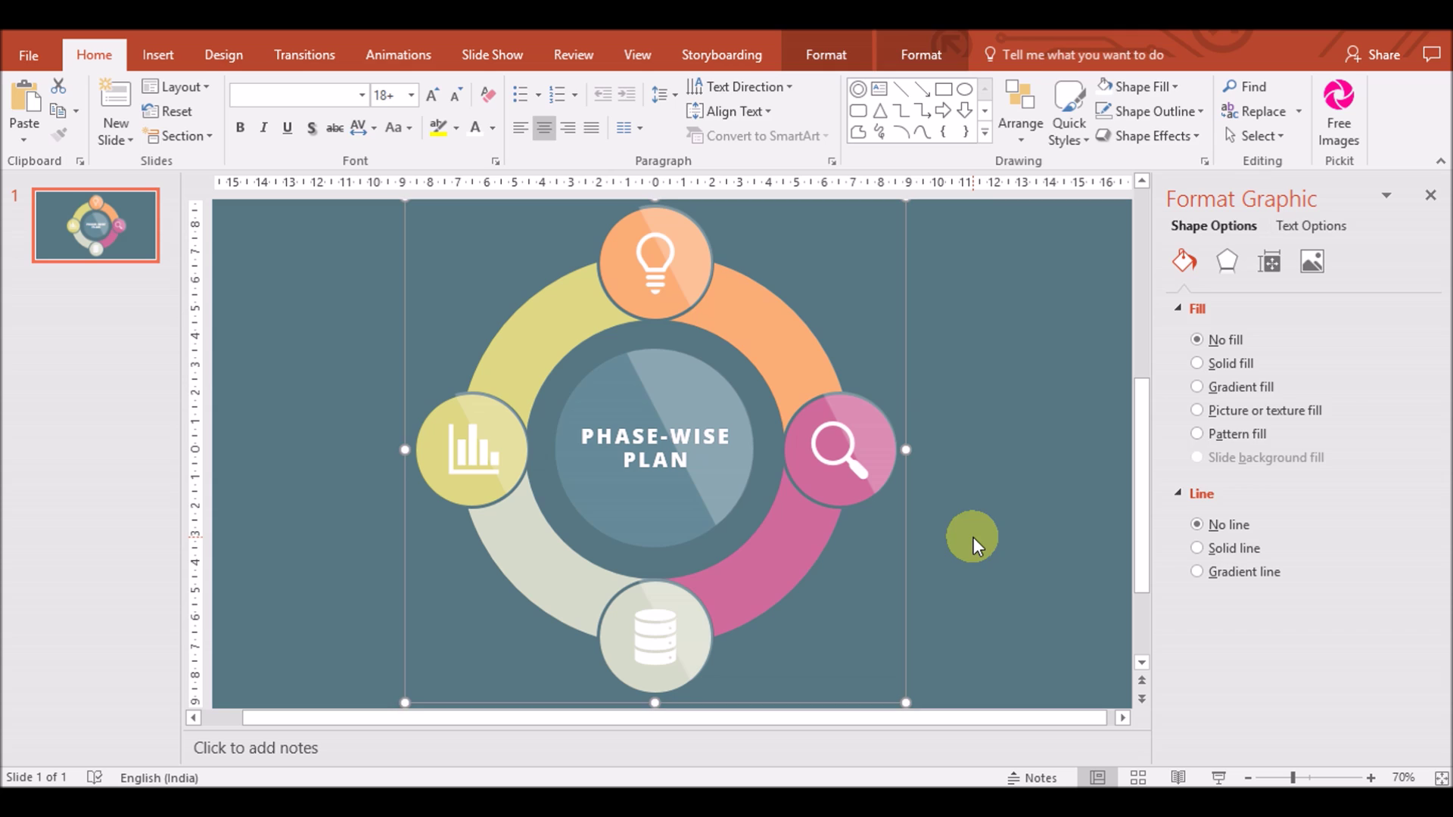
{"action": "left_click", "coordinate": [973, 537]}
{"action": "left_click", "coordinate": [861, 434]}
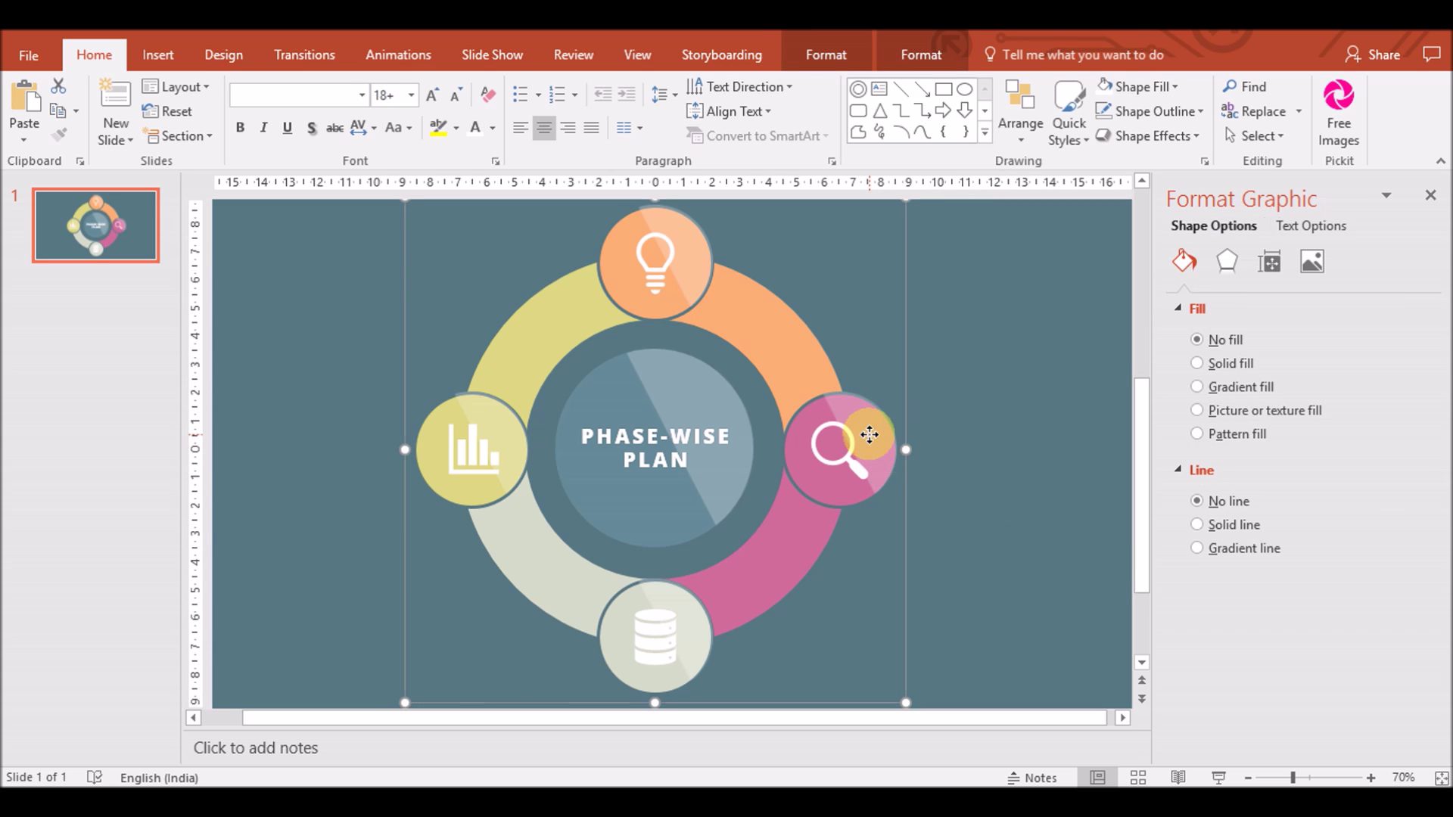
{"action": "left_click", "coordinate": [986, 457]}
{"action": "left_click", "coordinate": [1256, 135]}
{"action": "left_click", "coordinate": [1278, 211]}
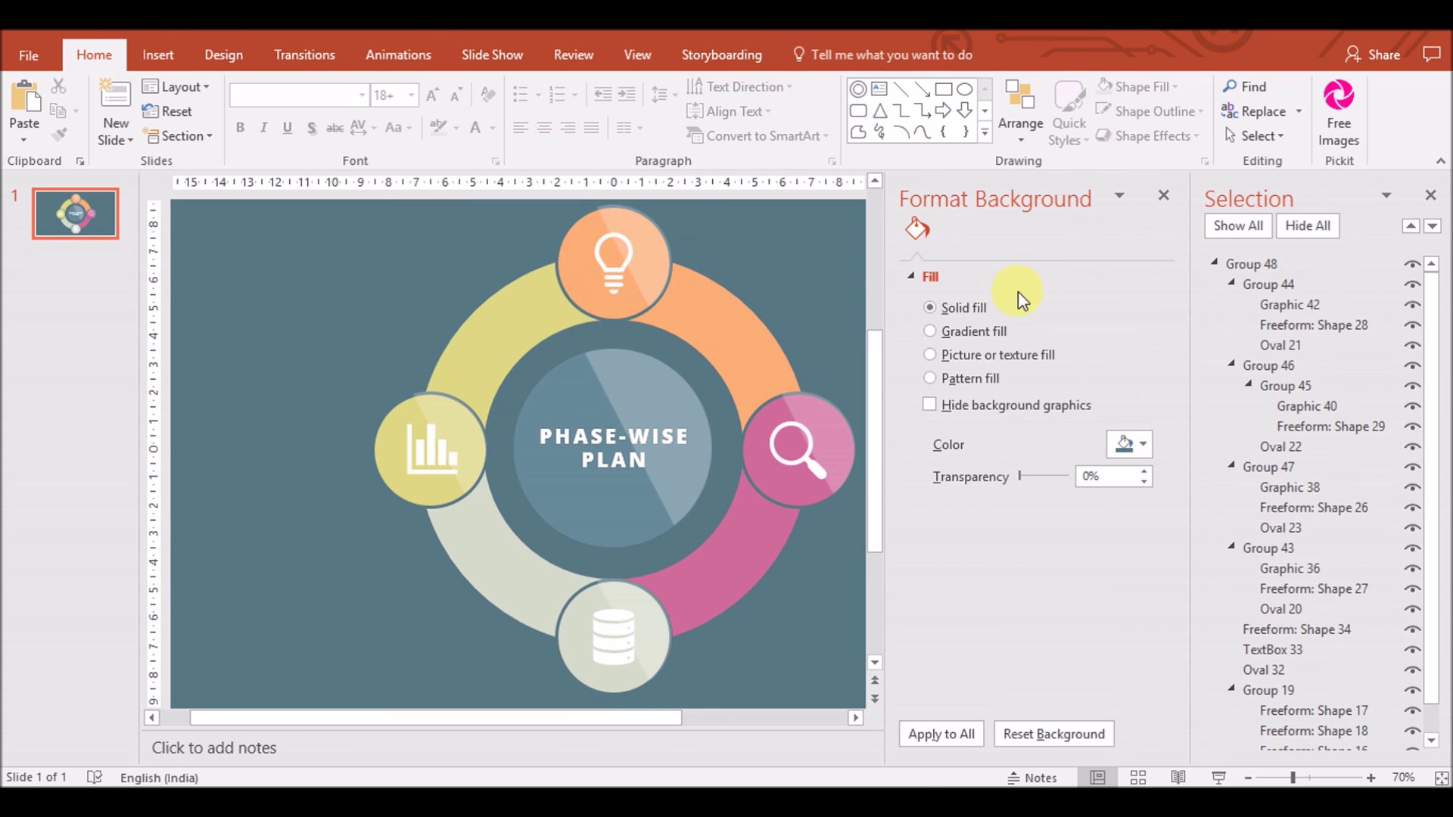
Bring Freeform Shapes 28, 29, 26 and 27 in front of their Graphic icons
{"action": "left_click", "coordinate": [813, 421]}
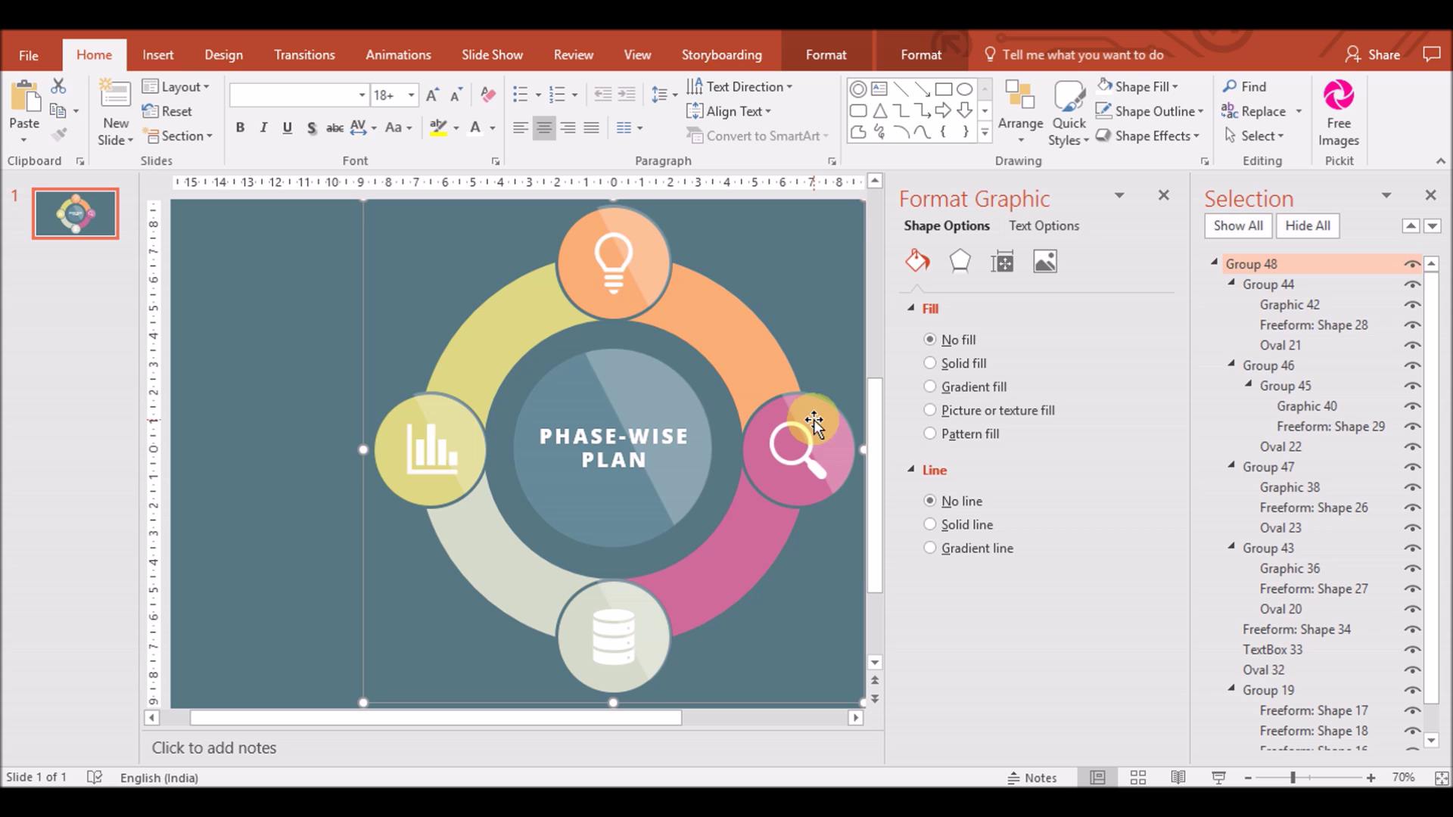
{"action": "left_click", "coordinate": [1310, 325]}
{"action": "left_click_drag", "start_coordinate": [1305, 325], "coordinate": [1301, 301]}
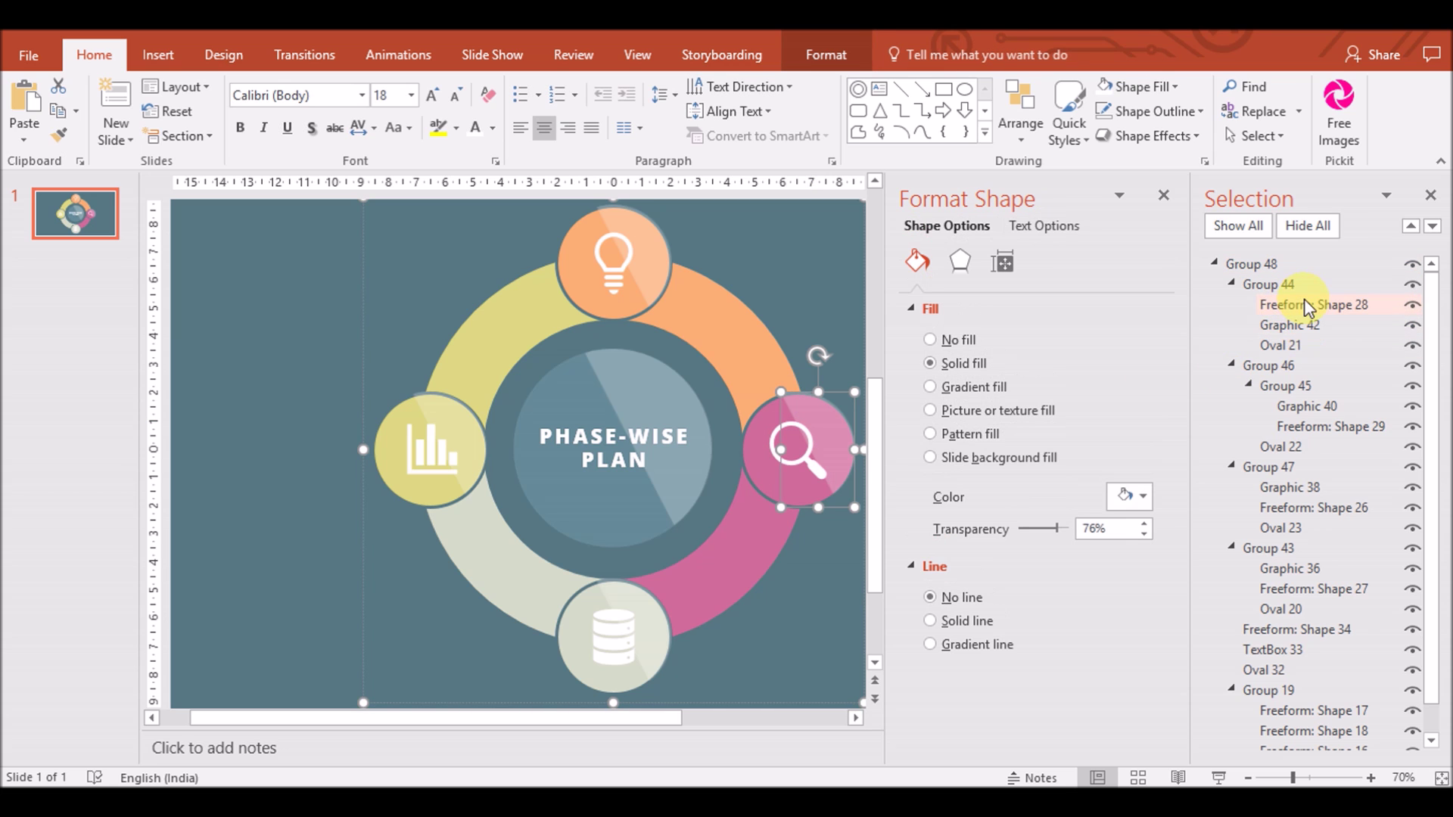
{"action": "left_click", "coordinate": [1309, 427]}
{"action": "left_click_drag", "start_coordinate": [1309, 427], "coordinate": [1309, 406]}
{"action": "left_click_drag", "start_coordinate": [1316, 508], "coordinate": [1316, 488]}
{"action": "left_click_drag", "start_coordinate": [1320, 589], "coordinate": [1320, 569]}
{"action": "left_click", "coordinate": [249, 465]}
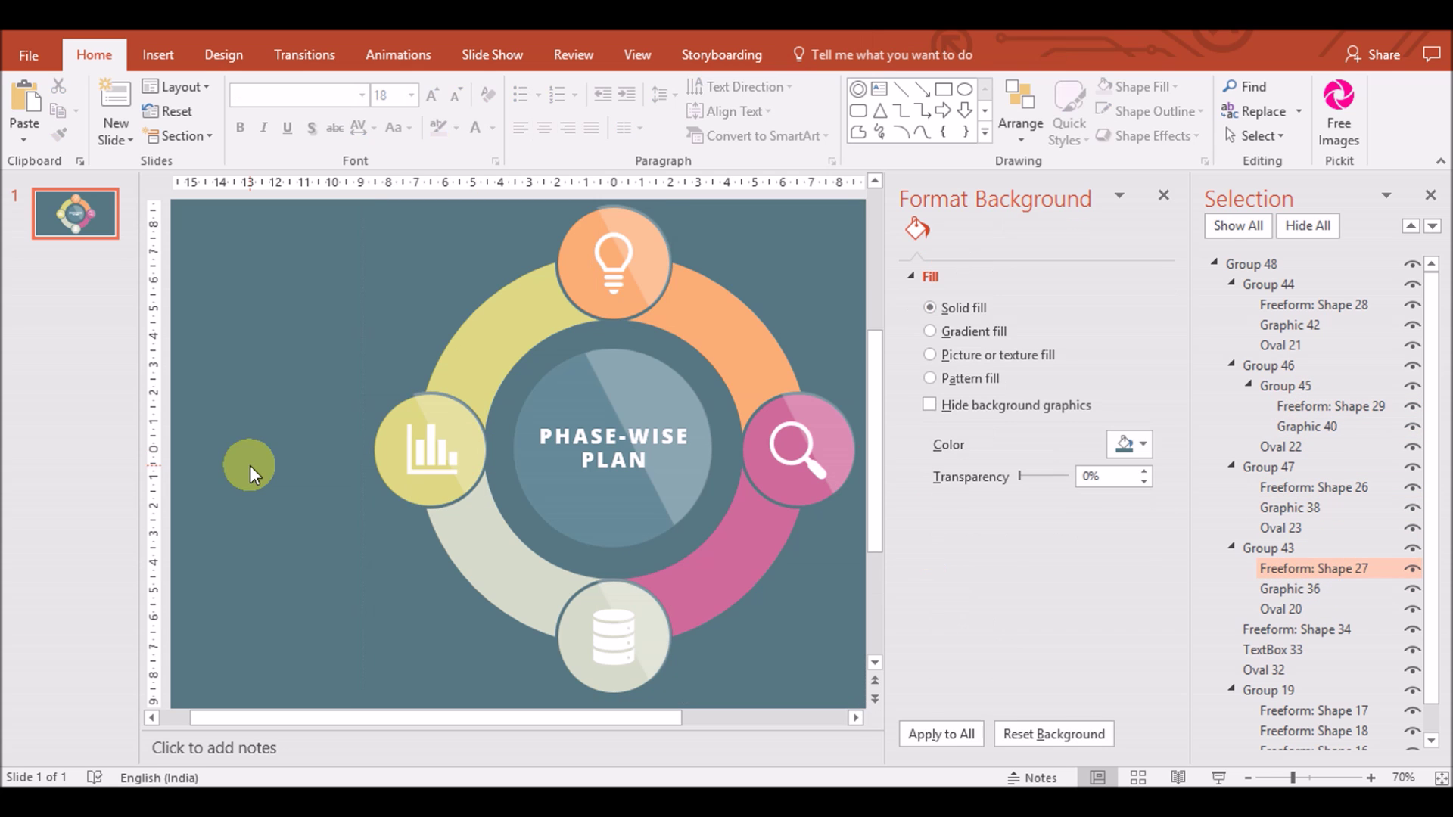
Preview a reflection effect on Group 48, then dismiss it unapplied
{"action": "left_click", "coordinate": [1262, 778]}
{"action": "left_click", "coordinate": [595, 547]}
{"action": "left_click", "coordinate": [827, 57]}
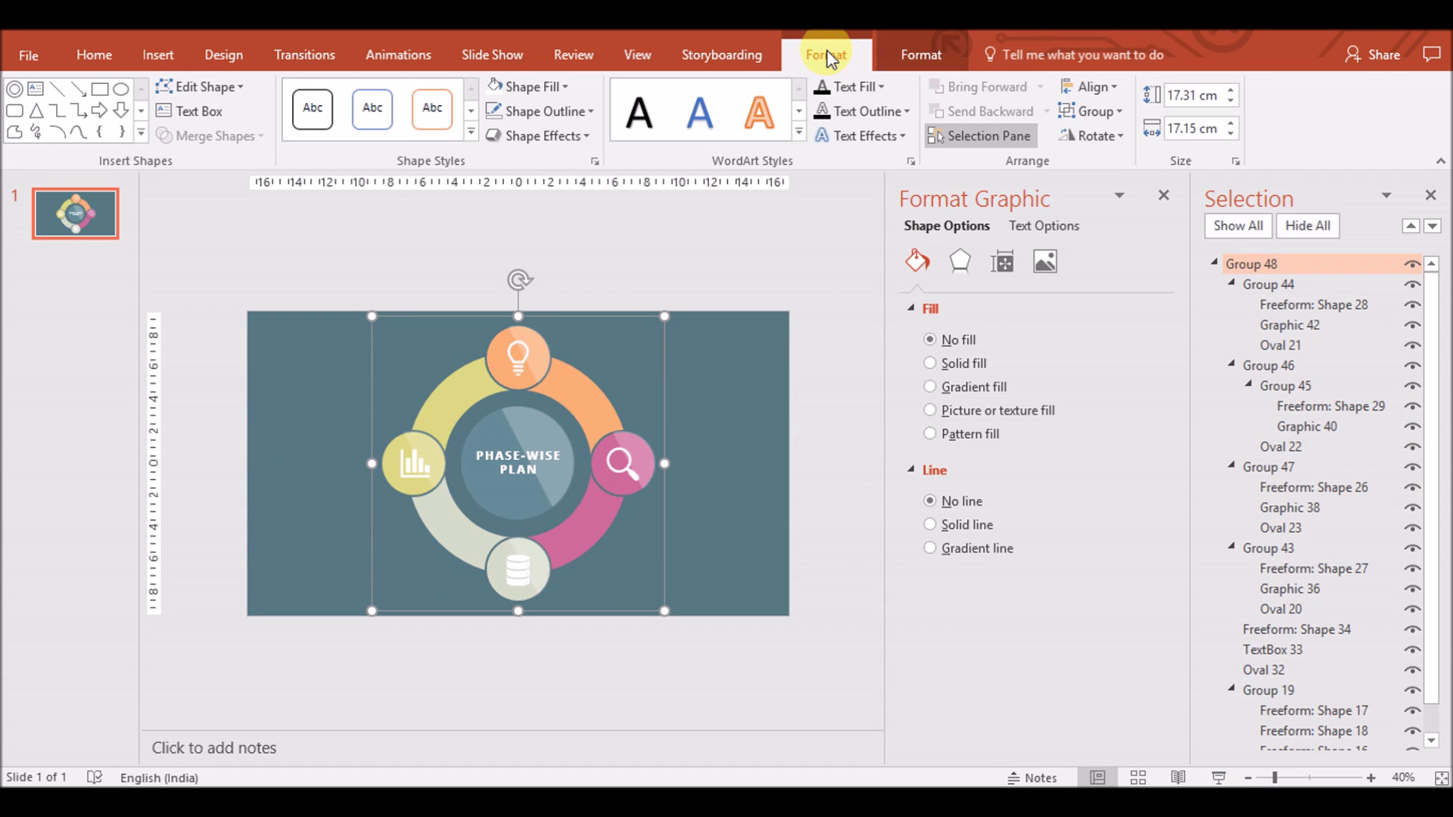
{"action": "left_click", "coordinate": [537, 135]}
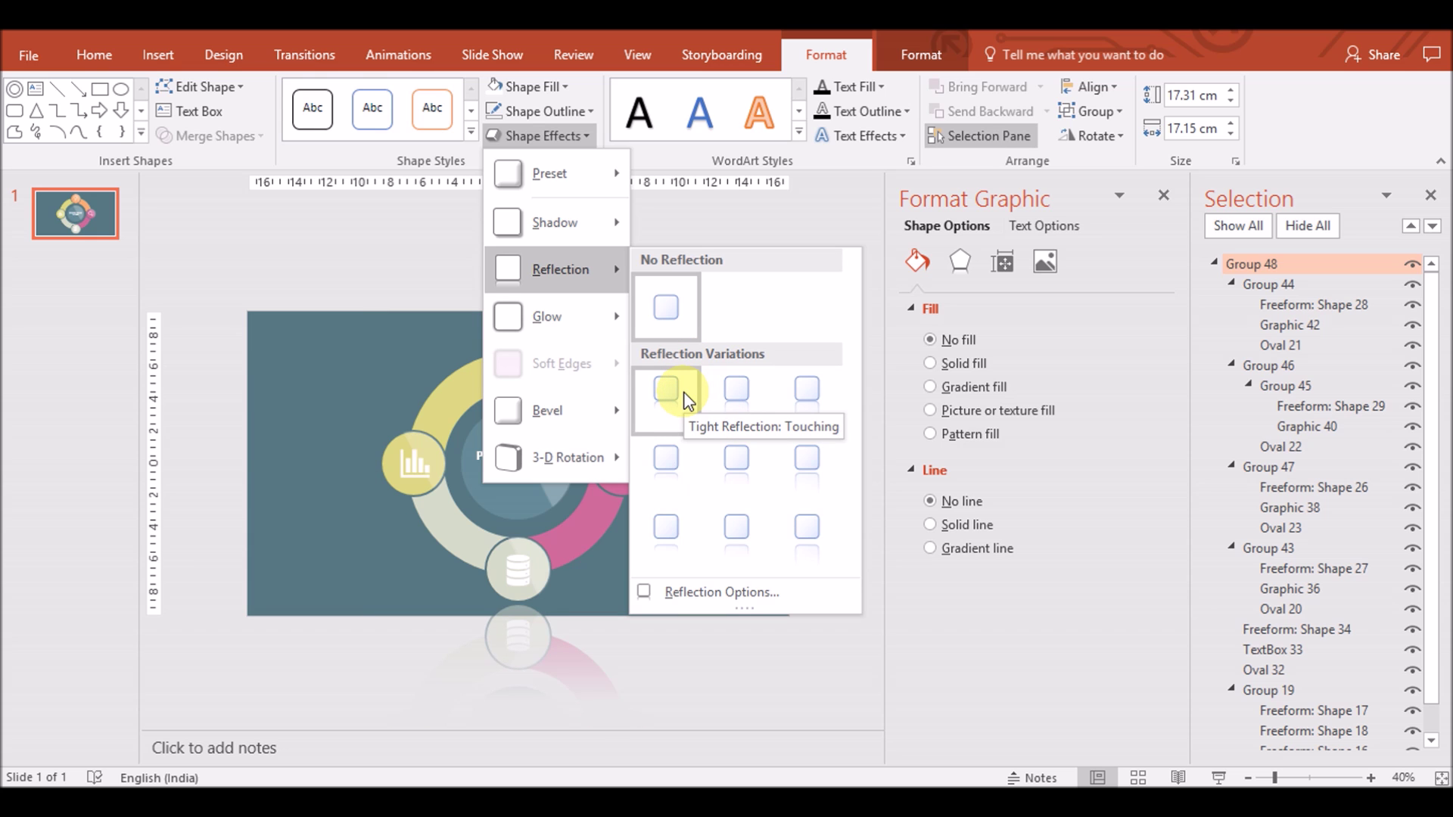
{"action": "left_click", "coordinate": [308, 632]}
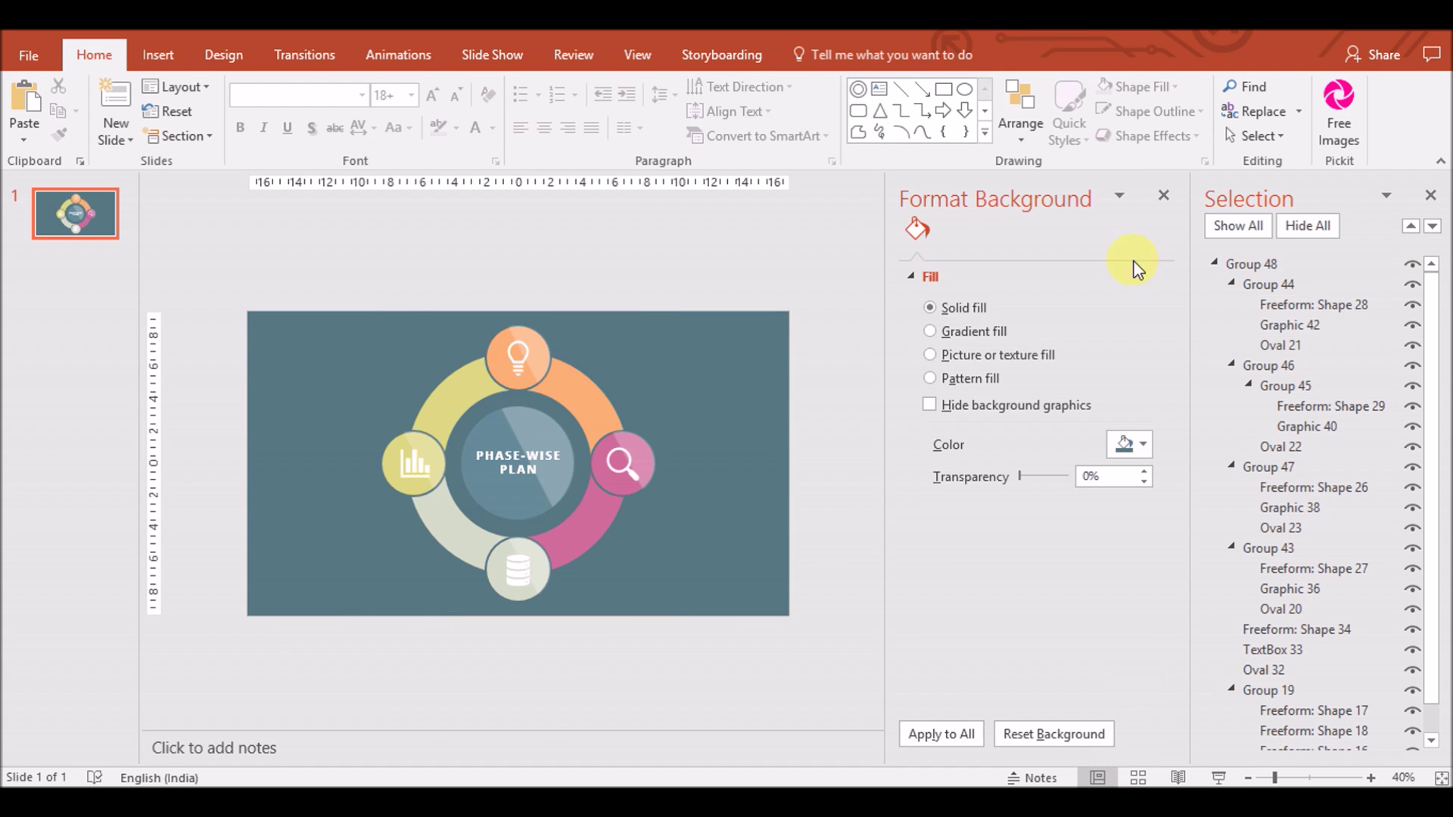
Close the Format Background and Selection panes
{"action": "left_click", "coordinate": [1161, 195]}
{"action": "left_click", "coordinate": [1430, 195]}
{"action": "scroll", "coordinate": [672, 367], "scroll_direction": "up", "scroll_amount": 3}
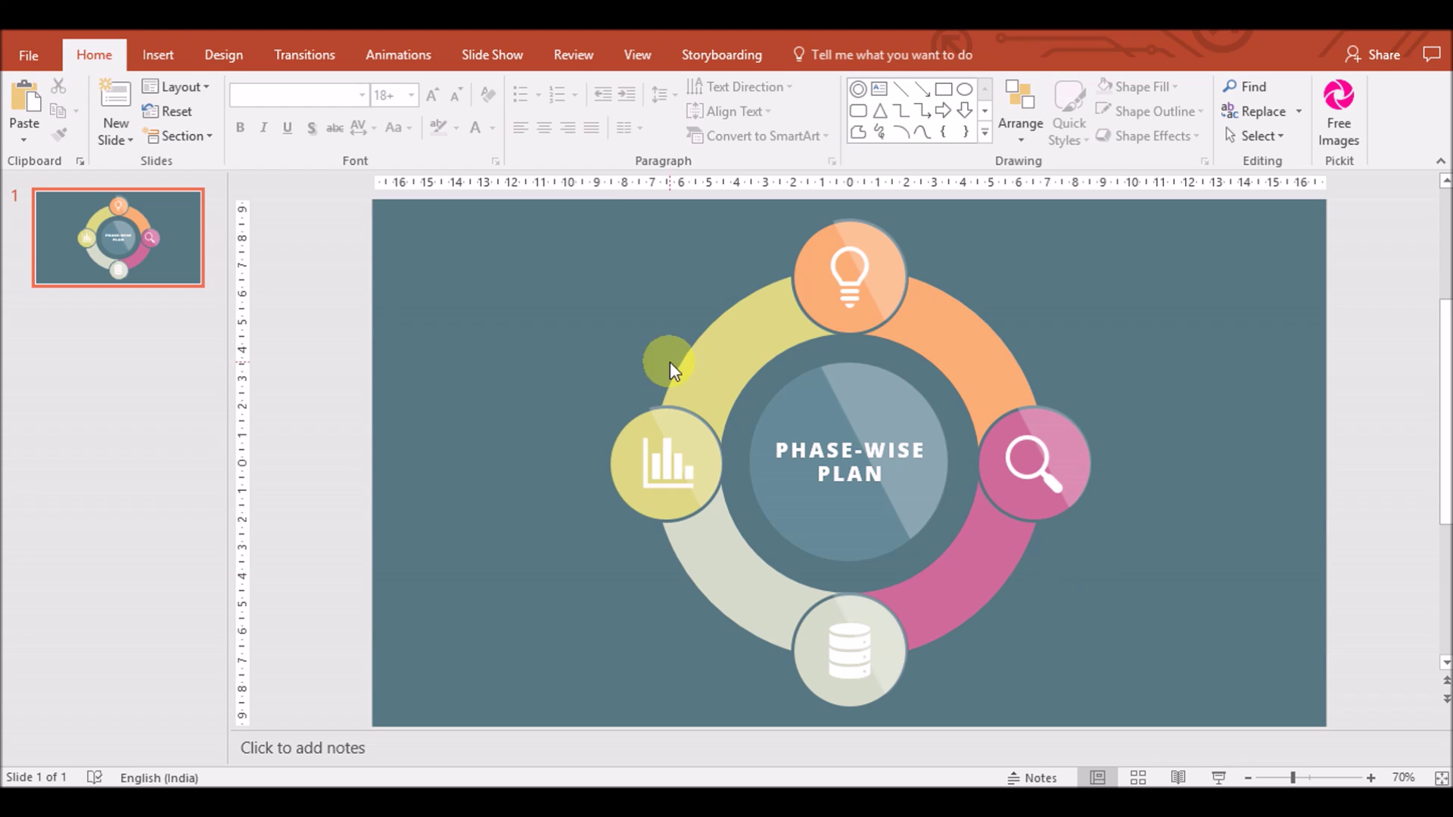
Draw a text box at the slide's top right and type the 'Phase I' label
{"action": "left_click", "coordinate": [158, 55]}
{"action": "left_click", "coordinate": [362, 113]}
{"action": "left_click", "coordinate": [912, 135]}
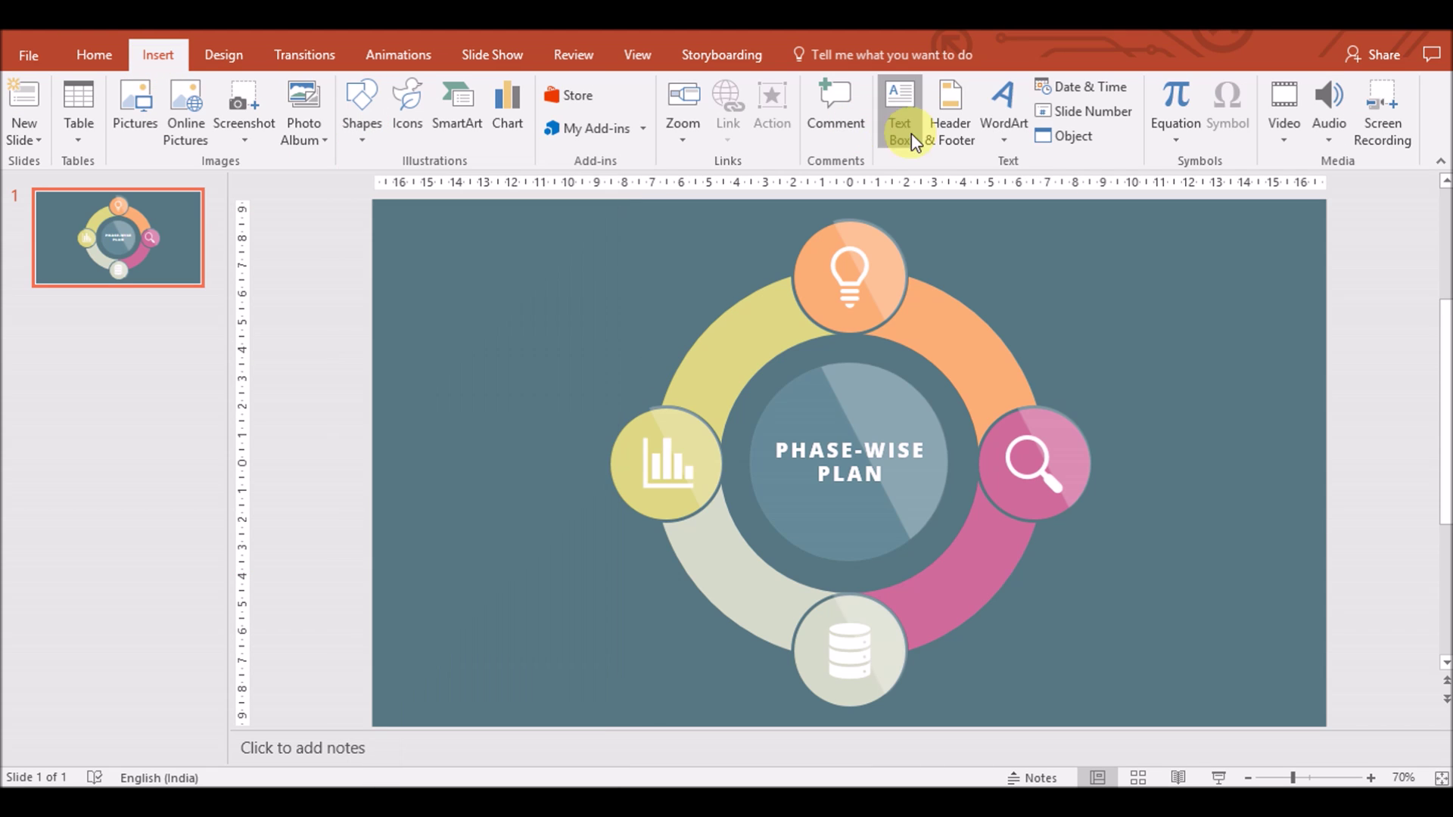
{"action": "left_click_drag", "start_coordinate": [955, 228], "coordinate": [1203, 258]}
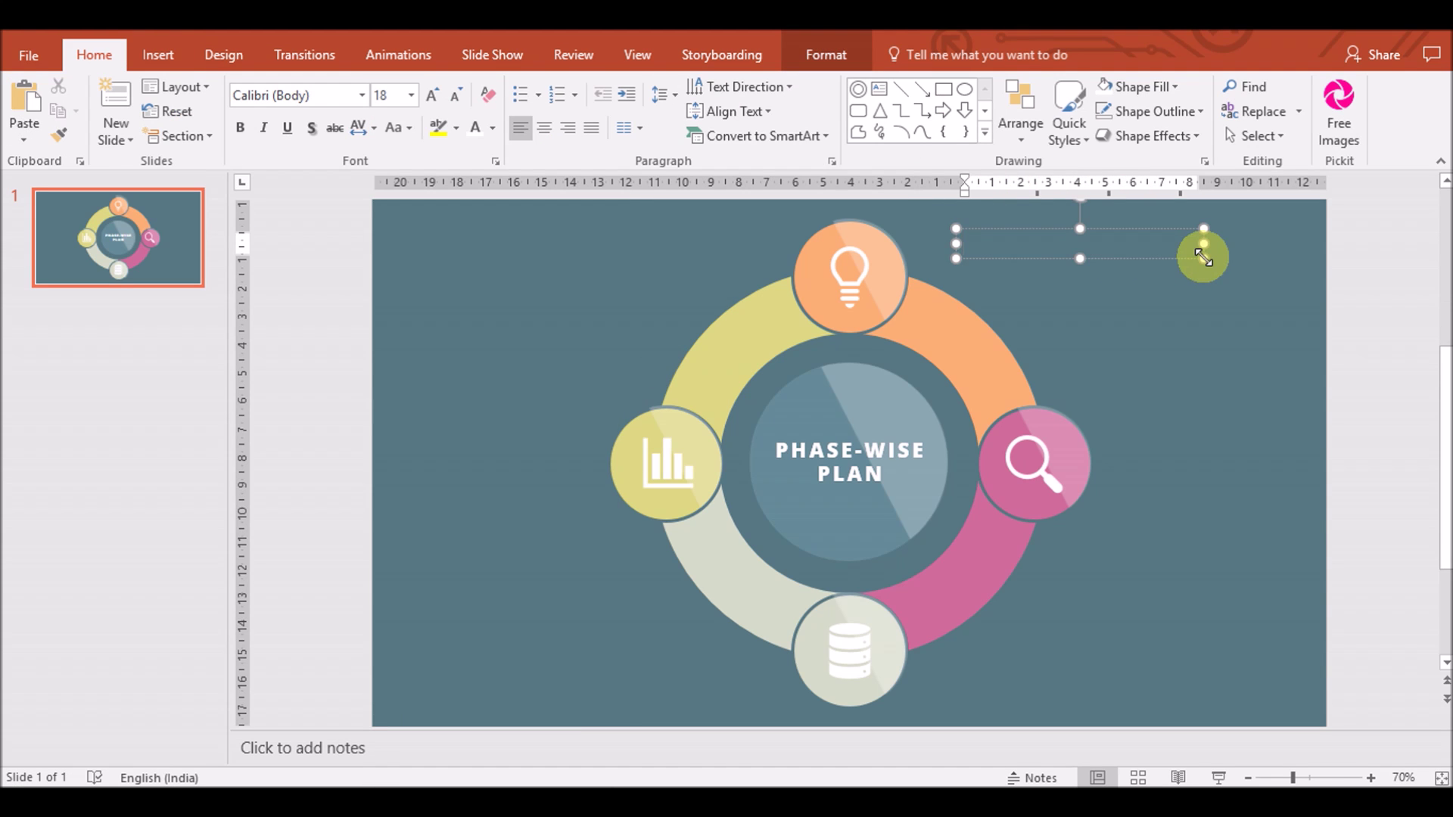
{"action": "type", "text": "Phase I"}
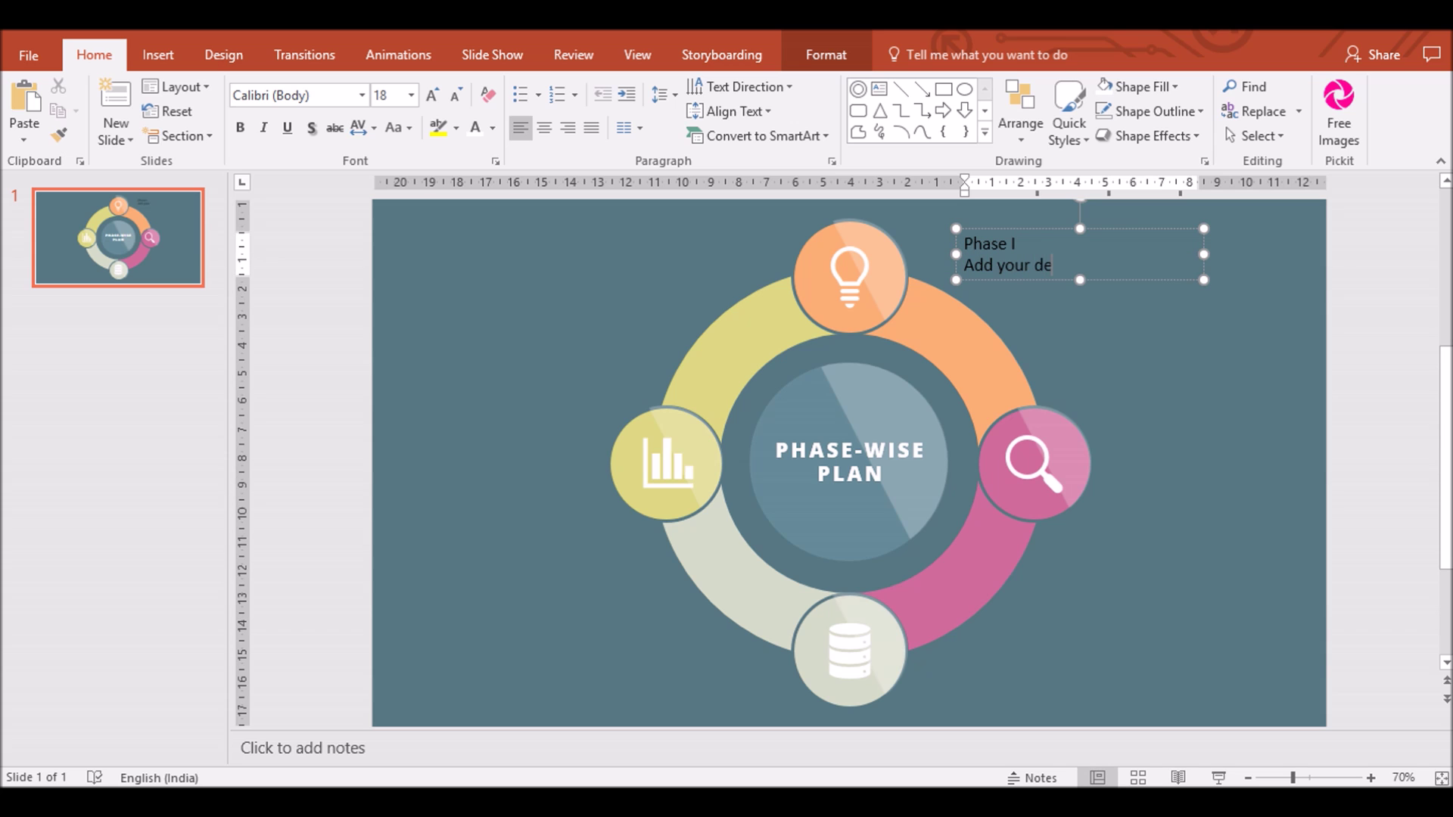
{"action": "type", "text": "scription here."}
Set the label to Open Sans Semibold in UPPERCASE
{"action": "triple_click", "coordinate": [978, 242]}
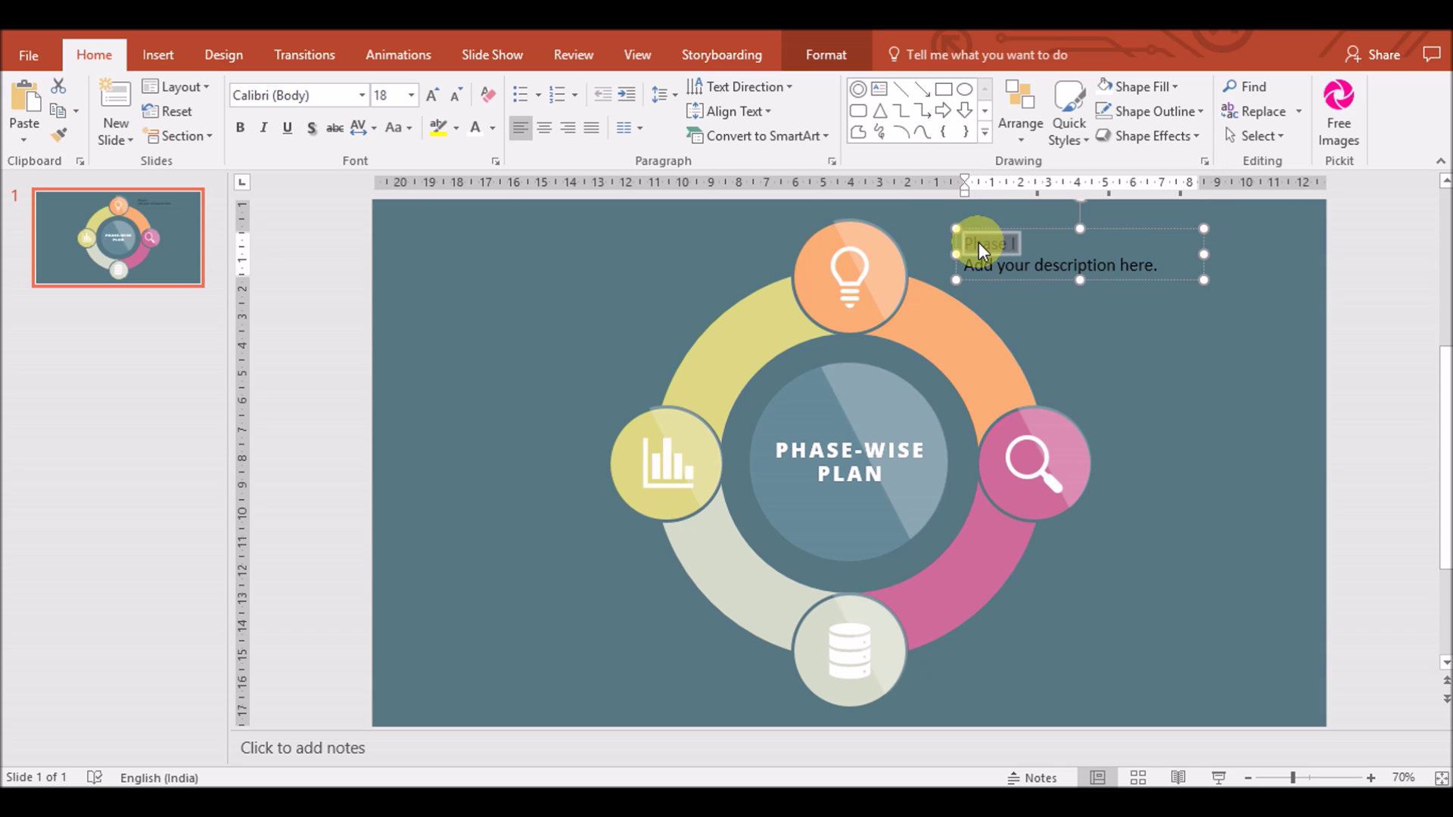
{"action": "key", "text": "ctrl+a"}
{"action": "left_click", "coordinate": [358, 250]}
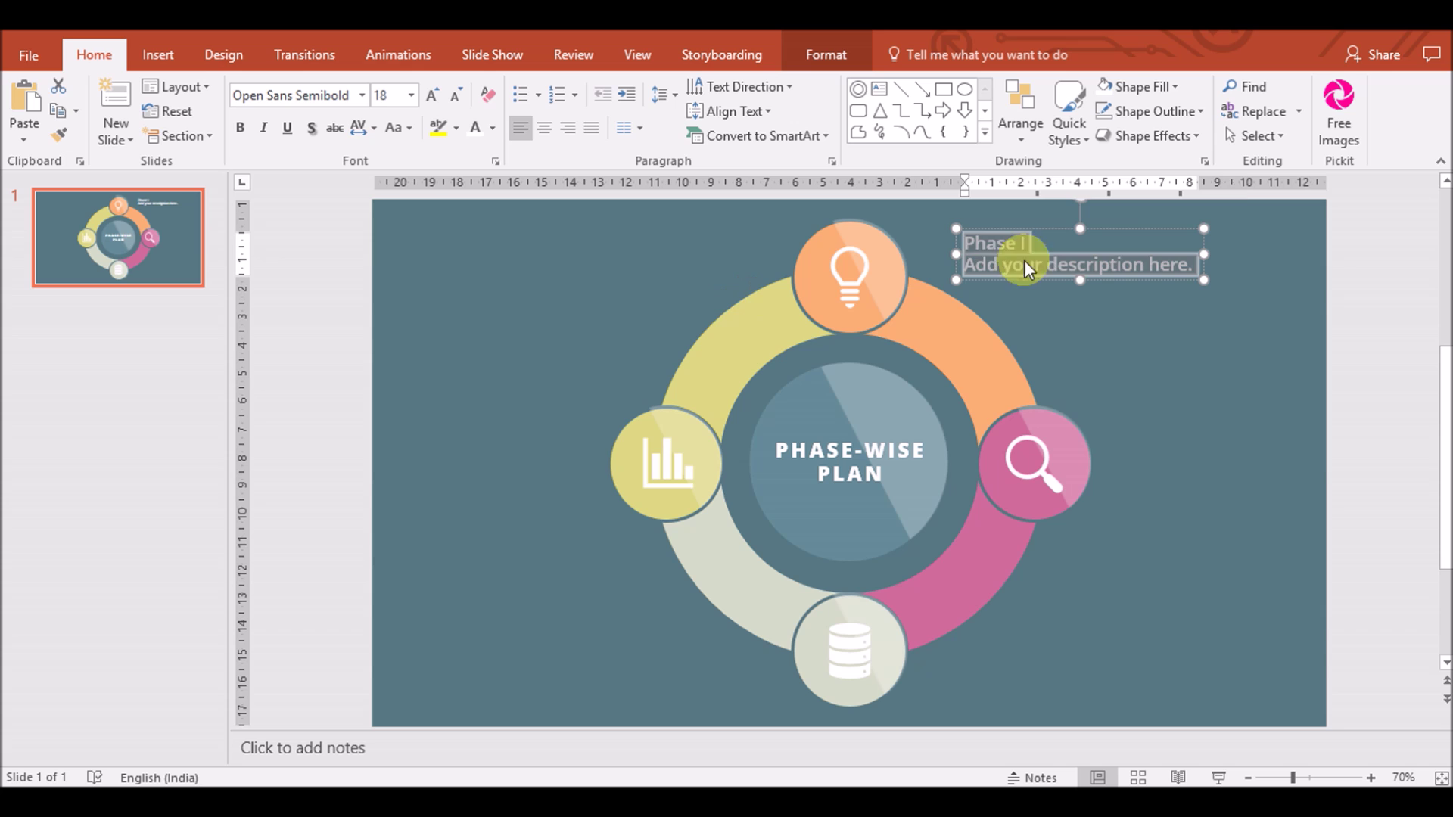
{"action": "left_click", "coordinate": [399, 127]}
{"action": "left_click", "coordinate": [446, 206]}
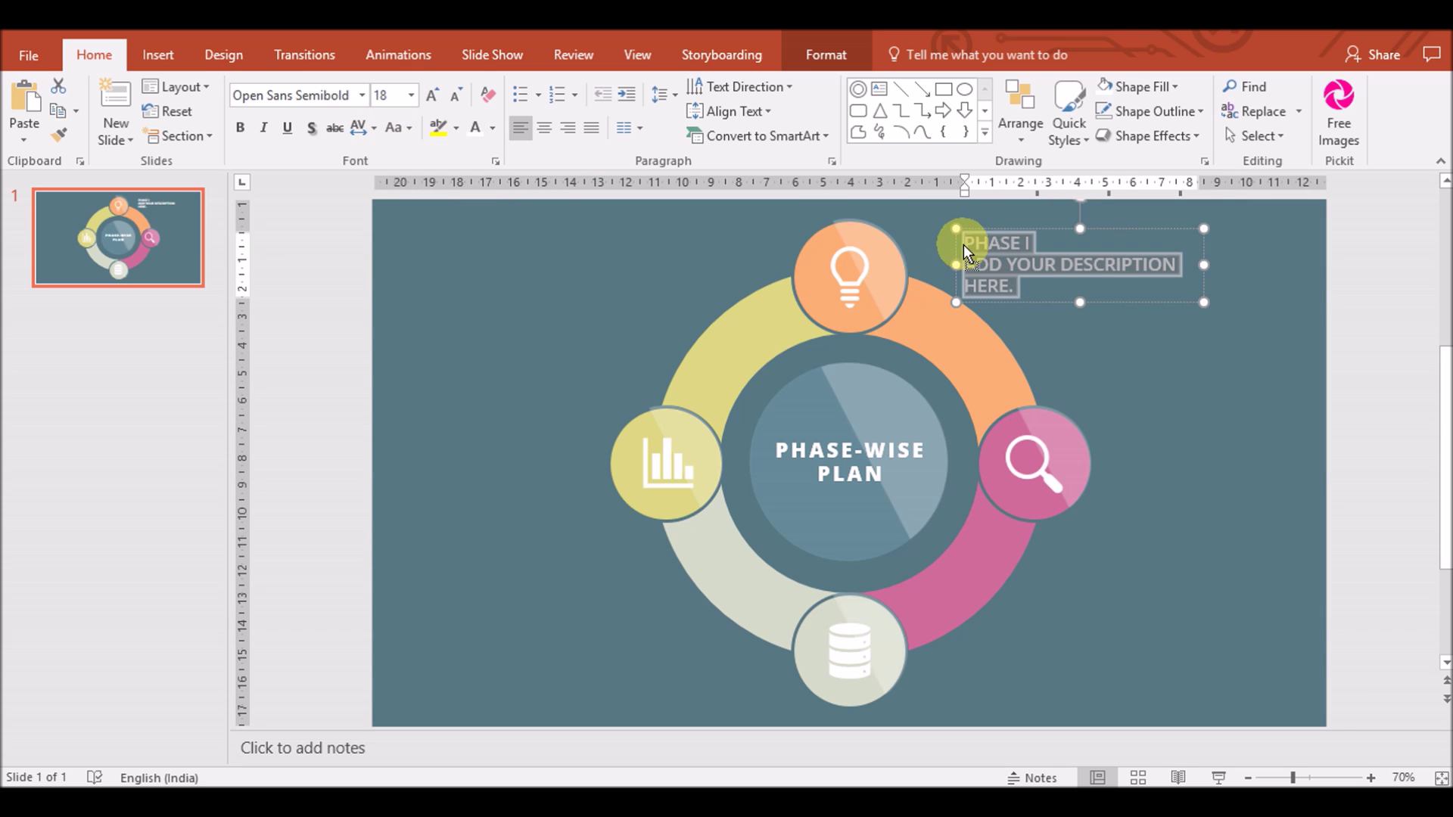
Make the description line Open Sans Light at size 16, fitting one line
{"action": "left_click_drag", "start_coordinate": [1030, 286], "coordinate": [962, 265]}
{"action": "left_click", "coordinate": [362, 94]}
{"action": "left_click_drag", "start_coordinate": [529, 113], "coordinate": [513, 519]}
{"action": "left_click", "coordinate": [363, 373]}
{"action": "left_click", "coordinate": [457, 95]}
{"action": "left_click", "coordinate": [1026, 274]}
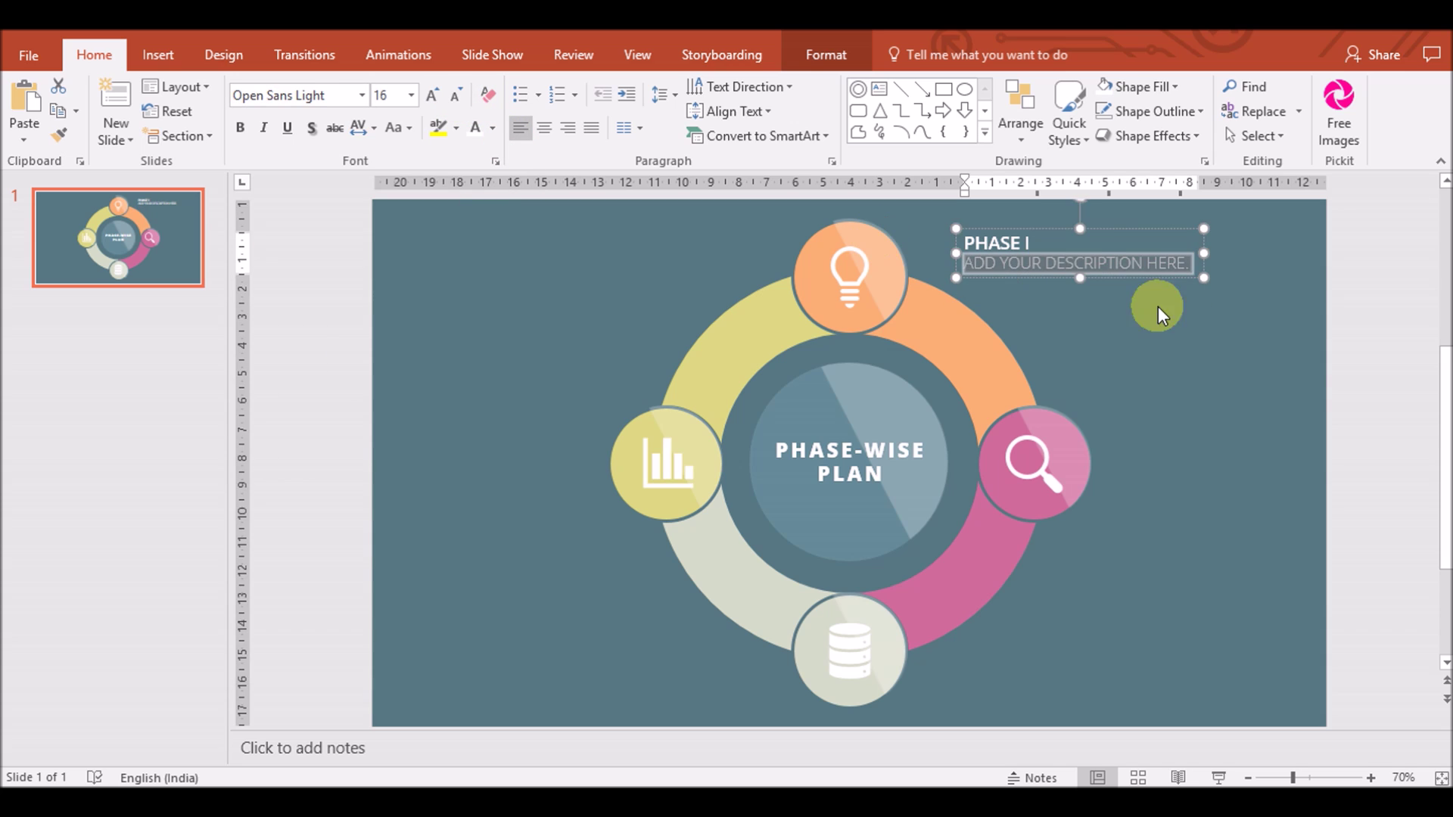
Position PHASE I beside the lightbulb circle and copy it to the lower right
{"action": "left_click_drag", "start_coordinate": [1050, 232], "coordinate": [1069, 234]}
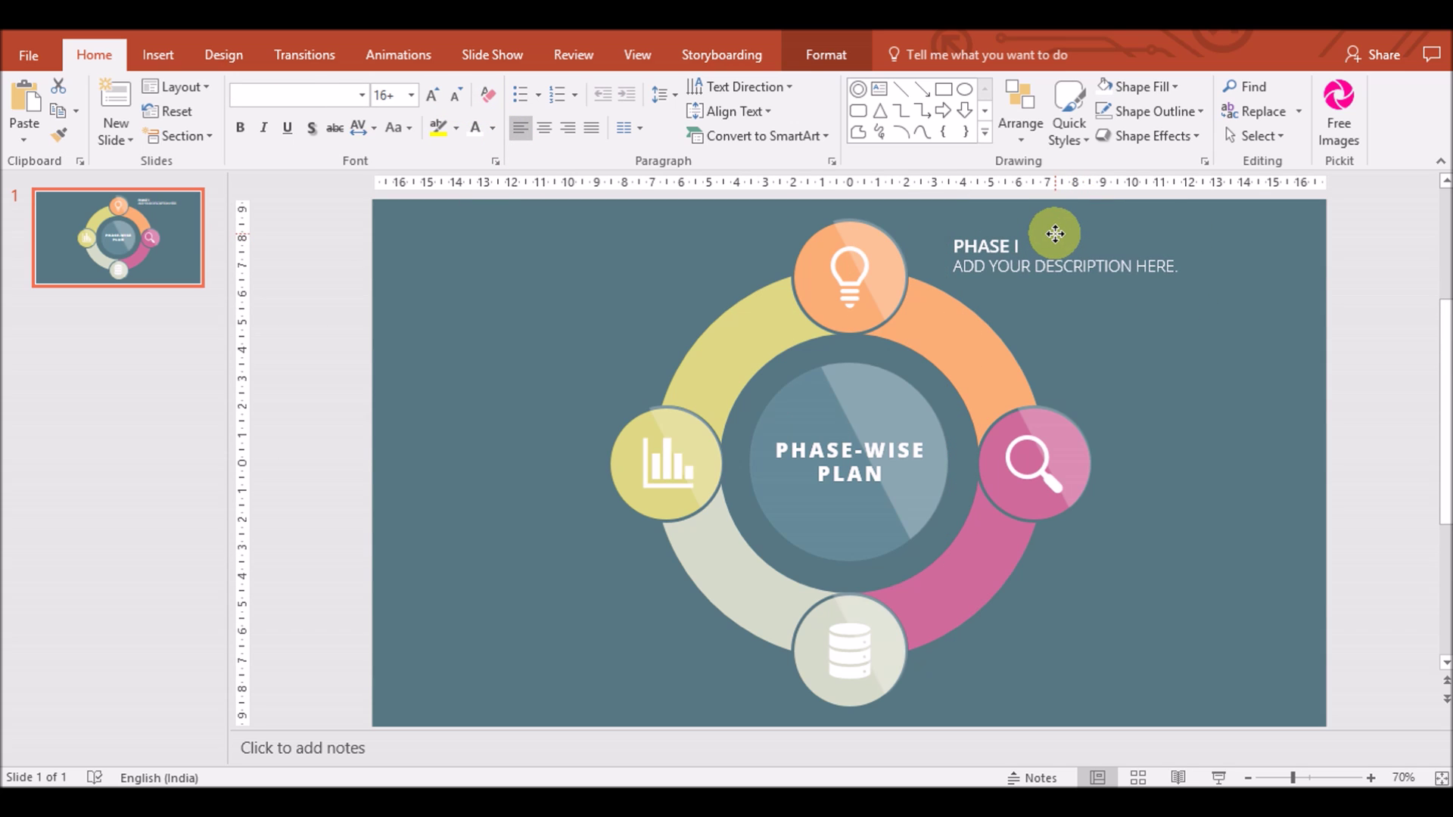
{"action": "left_click_drag", "start_coordinate": [1068, 234], "coordinate": [1042, 227]}
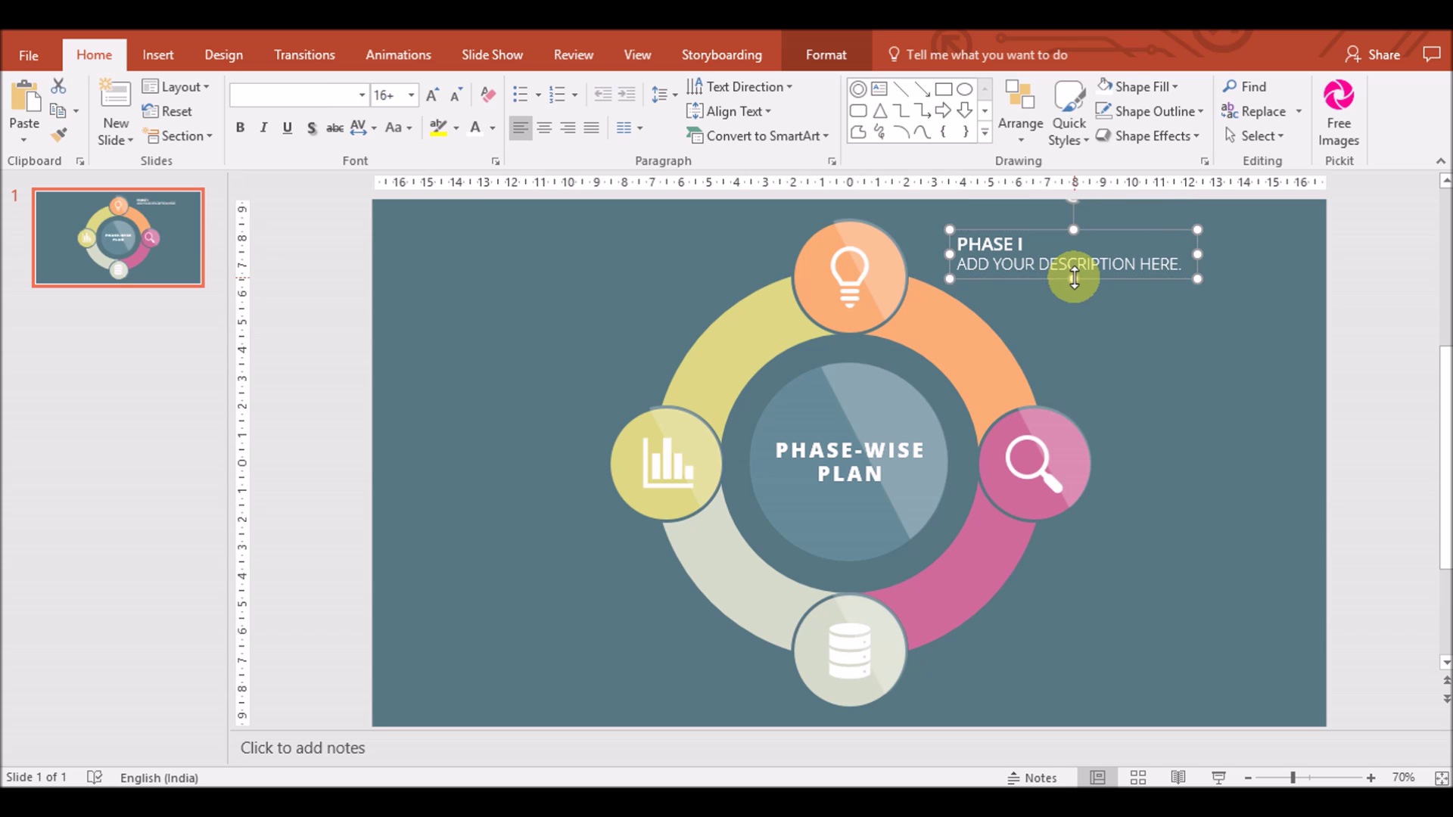
{"action": "left_click_drag", "start_coordinate": [1097, 278], "coordinate": [1190, 573], "text": "ctrl"}
Change the copy's heading to PHASE II and copy it beside the database circle
{"action": "left_click", "coordinate": [1117, 538]}
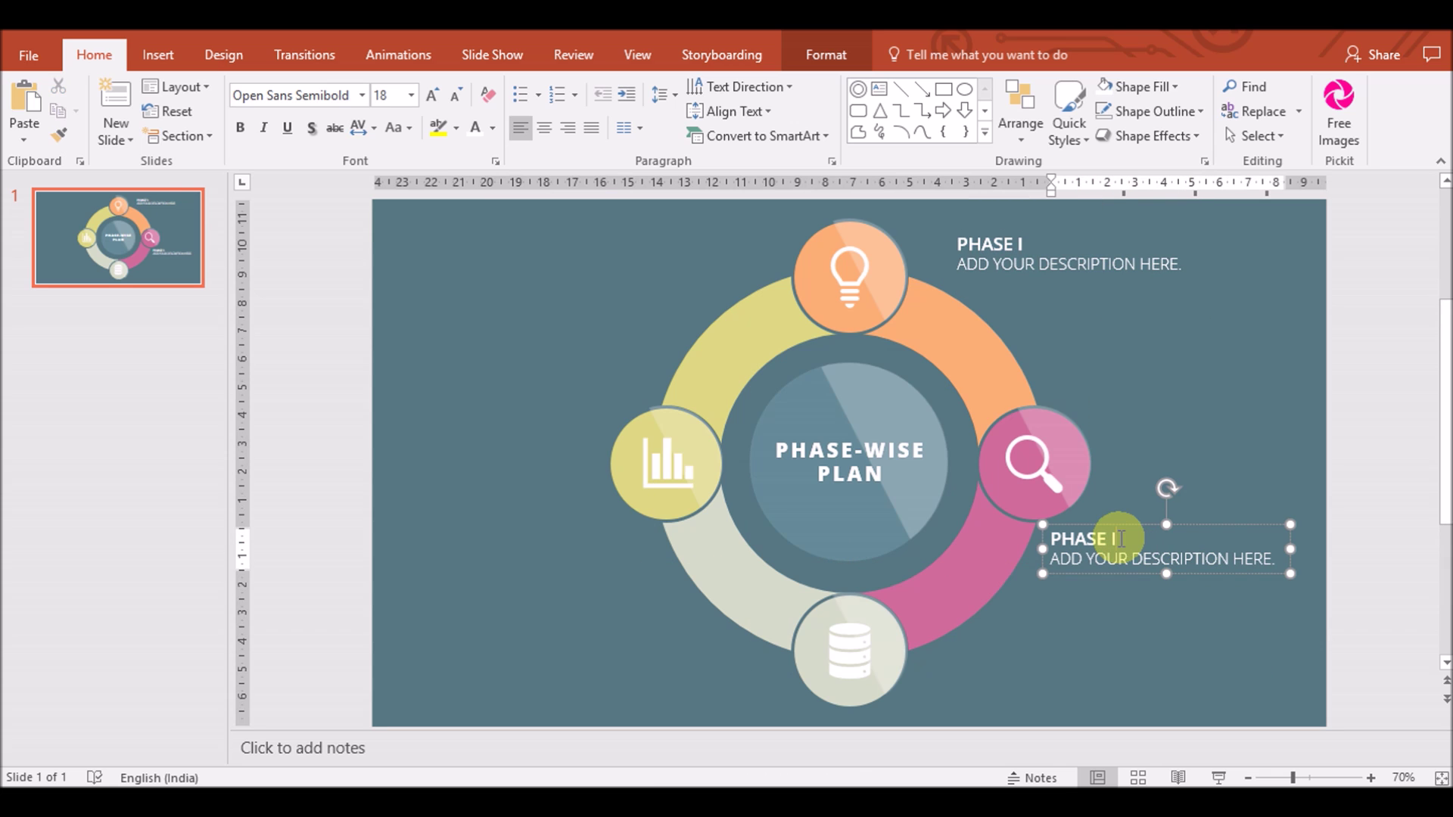
{"action": "type", "text": "I"}
{"action": "left_click_drag", "start_coordinate": [1166, 575], "coordinate": [638, 702], "text": "ctrl"}
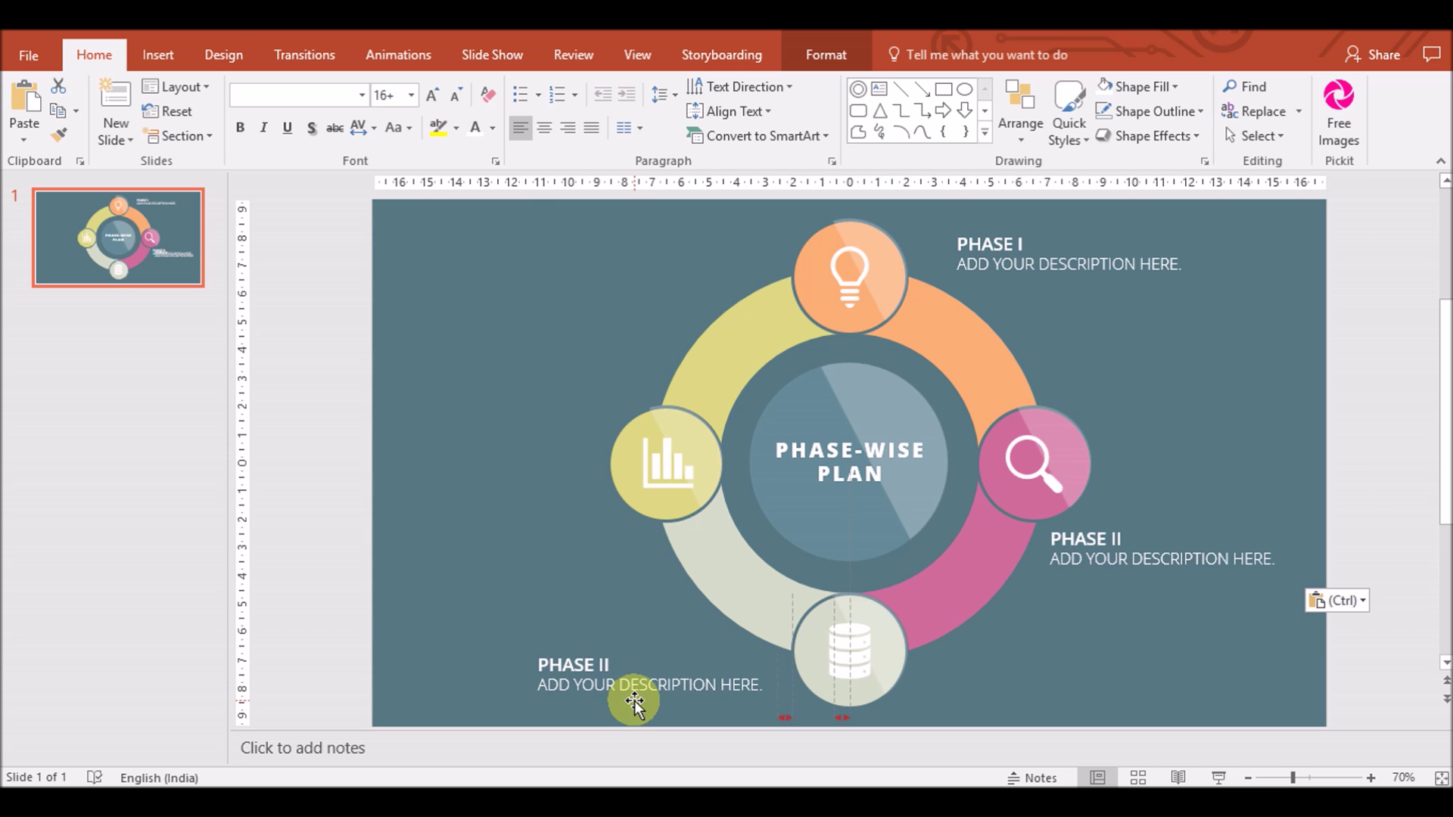
{"action": "left_click_drag", "start_coordinate": [638, 702], "coordinate": [633, 702]}
Edit the lower-left copy's heading to read PHASE III
{"action": "left_click", "coordinate": [620, 662]}
{"action": "type", "text": "I"}
{"action": "left_click", "coordinate": [745, 639]}
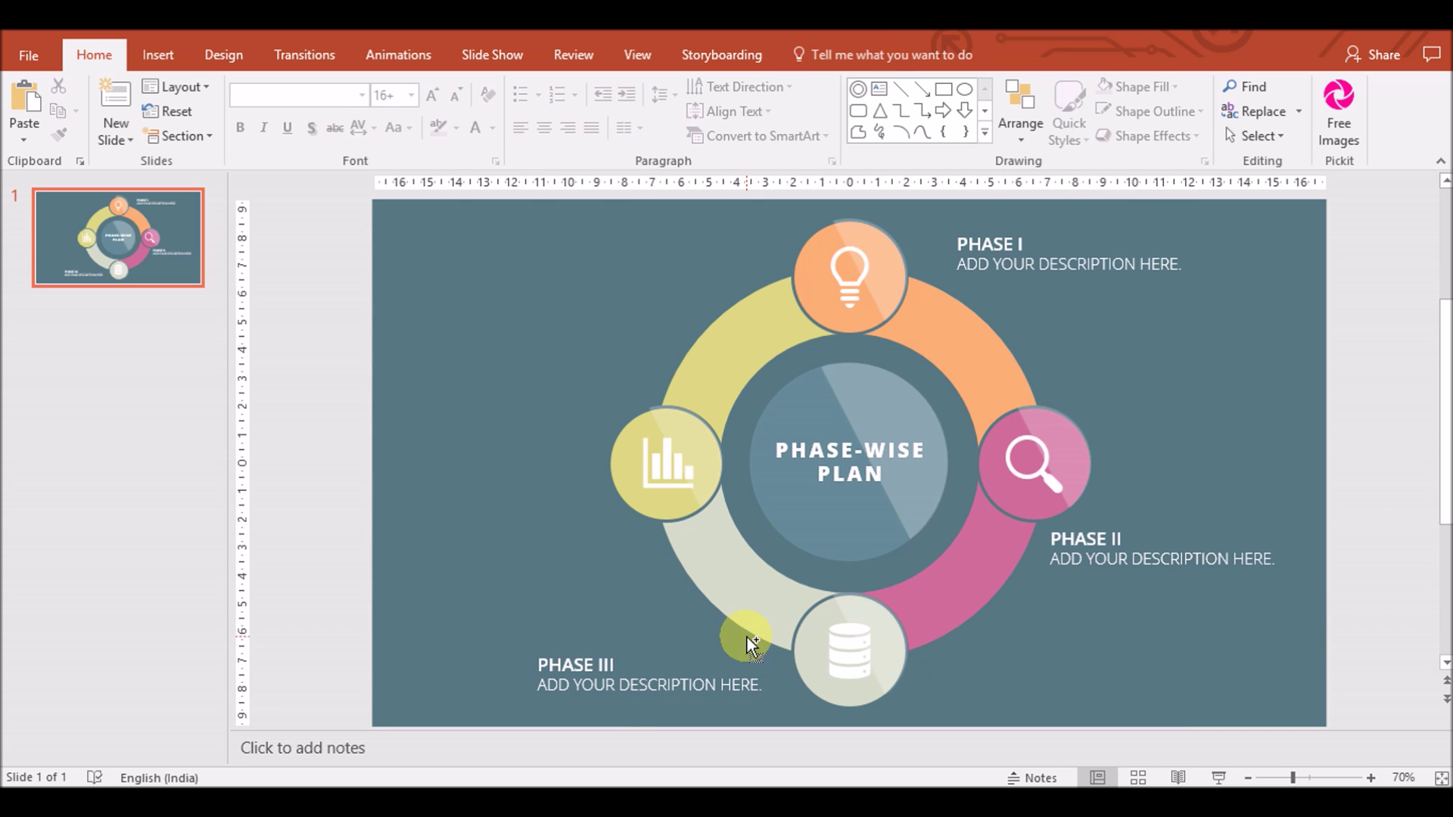
{"action": "left_click", "coordinate": [597, 649]}
Copy the label to the upper left and change its heading to PHASE IV
{"action": "left_click_drag", "start_coordinate": [597, 649], "coordinate": [481, 348], "text": "ctrl"}
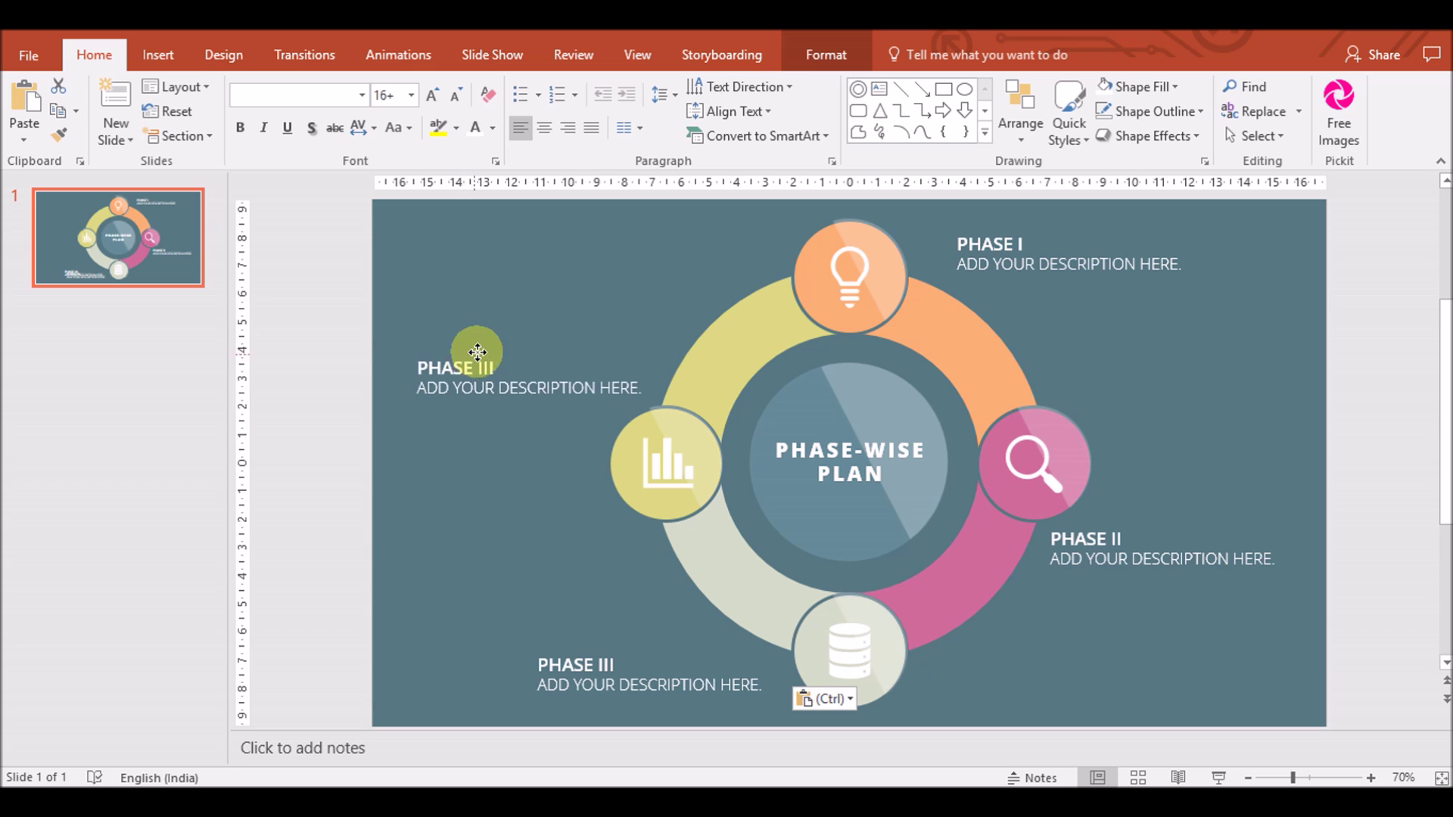
{"action": "left_click", "coordinate": [495, 362]}
{"action": "key", "text": "BackSpace"}
{"action": "key", "text": "BackSpace"}
{"action": "type", "text": "V"}
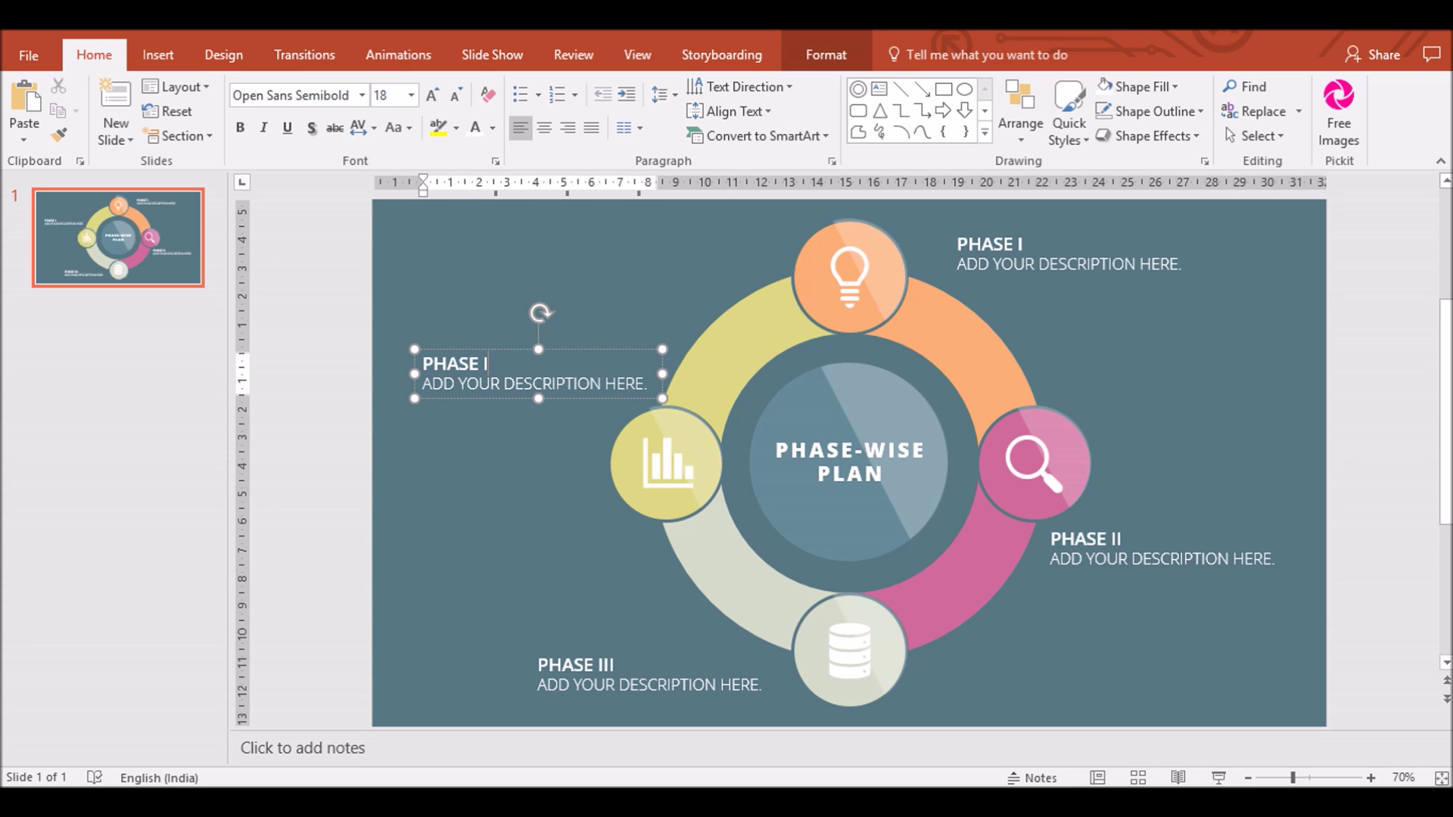
{"action": "left_click", "coordinate": [474, 449]}
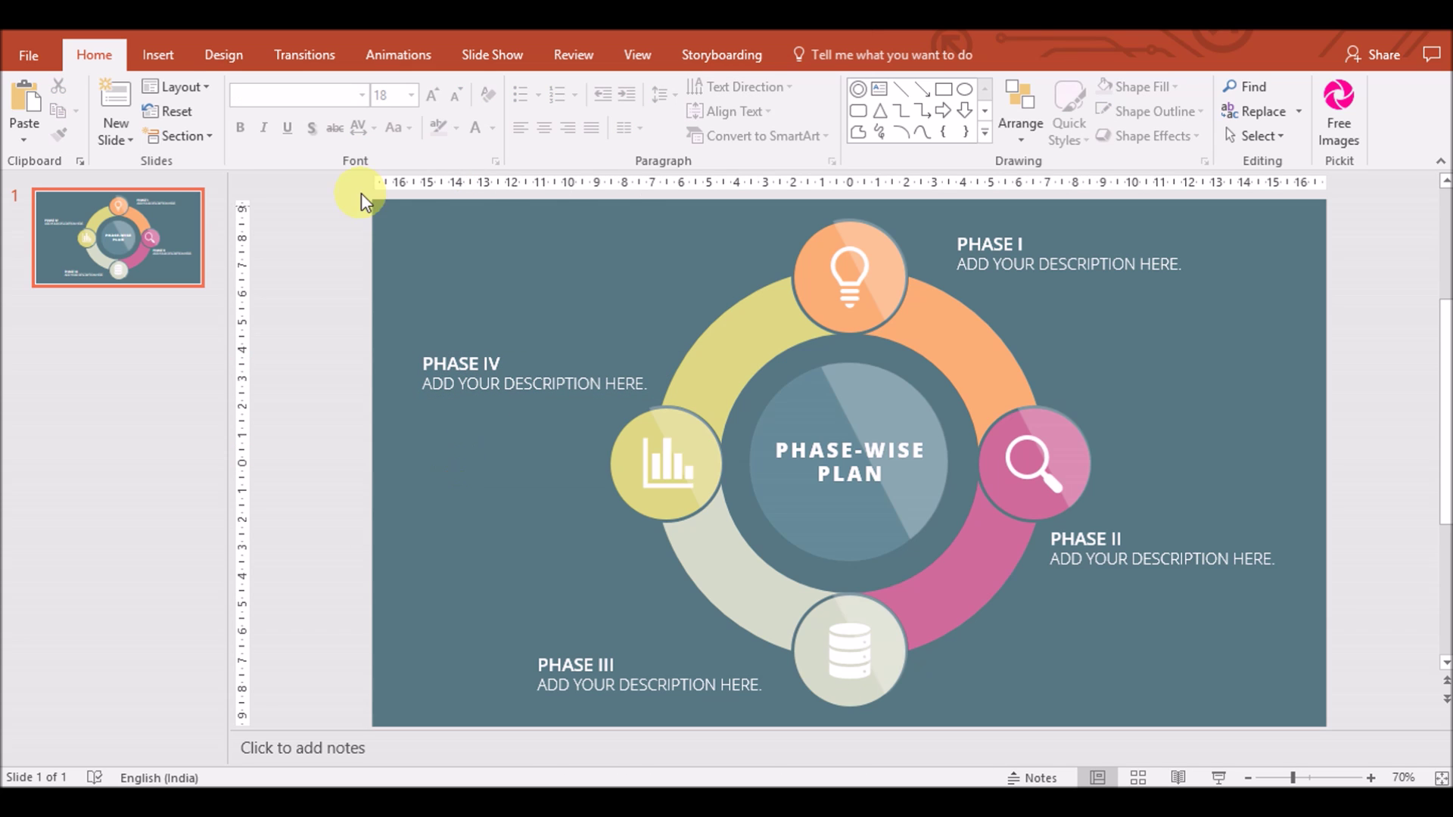
{"action": "left_click", "coordinate": [158, 56]}
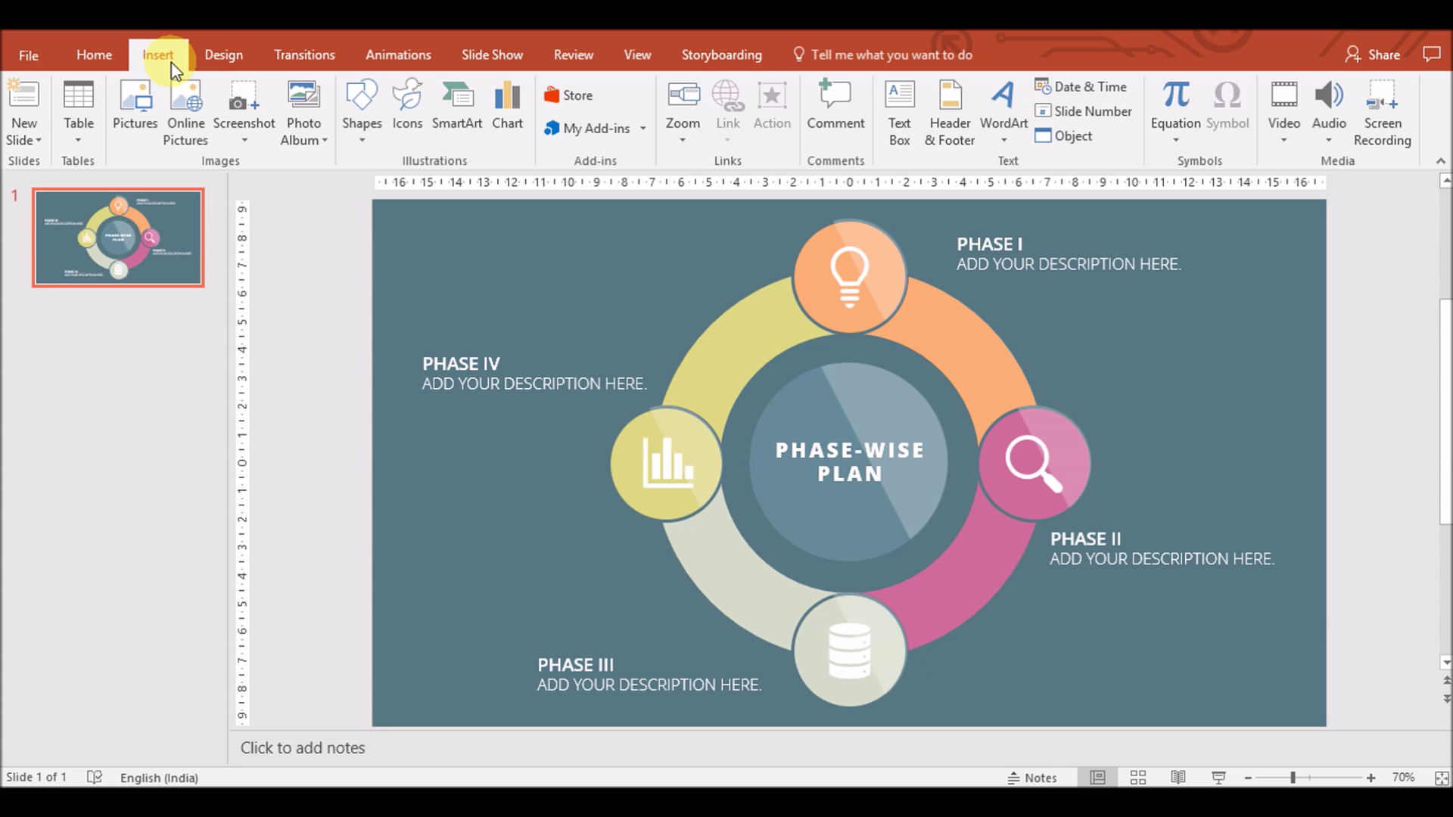
Draw an elbow connector from PHASE I to the lightbulb circle
{"action": "left_click", "coordinate": [360, 133]}
{"action": "left_click", "coordinate": [418, 252]}
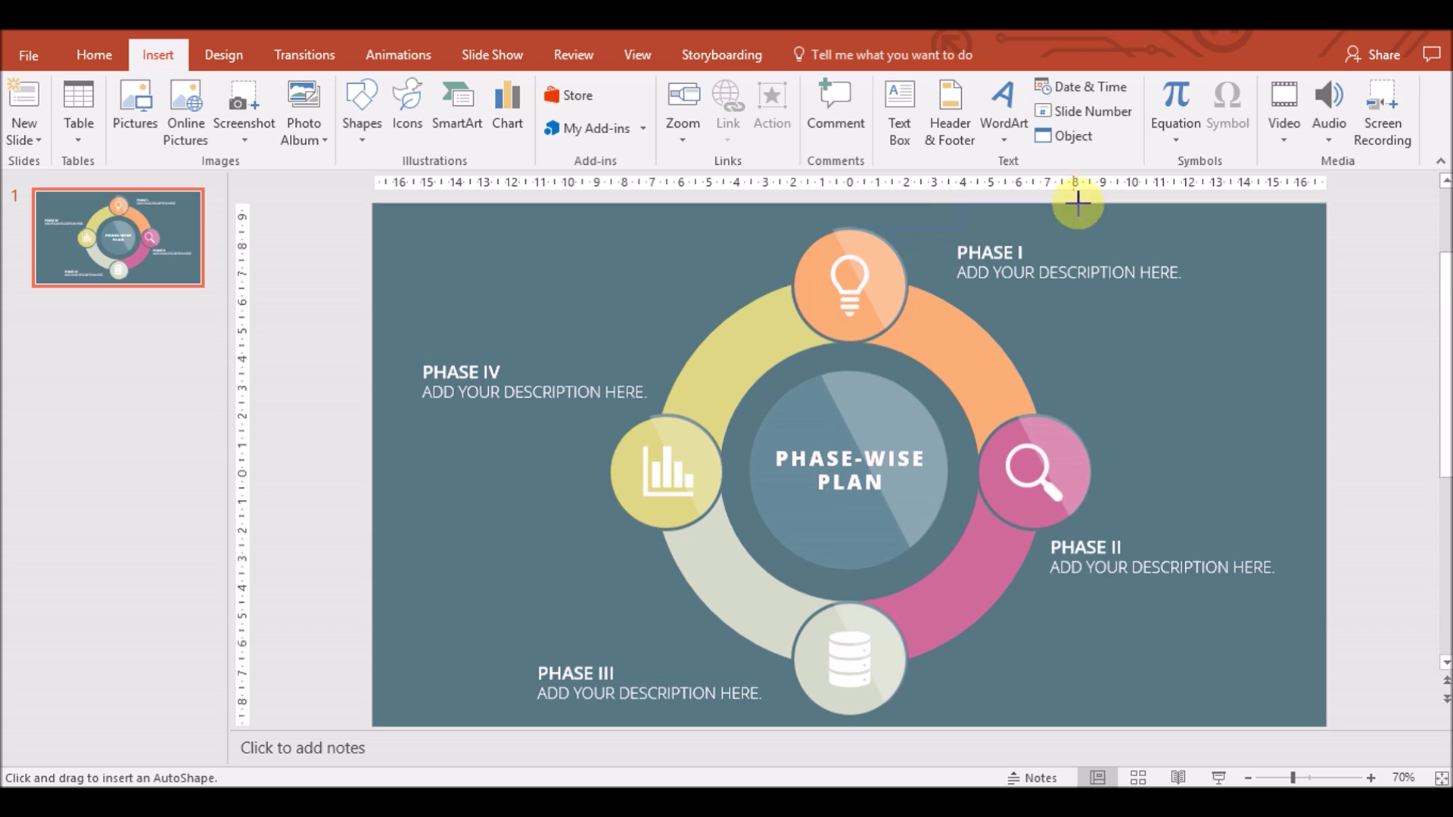
{"action": "left_click_drag", "start_coordinate": [948, 270], "coordinate": [976, 267]}
{"action": "left_click", "coordinate": [1009, 292]}
{"action": "key", "text": "Right"}
{"action": "key", "text": "Right"}
{"action": "key", "text": "Right"}
{"action": "mouse_move", "coordinate": [942, 238]}
{"action": "left_mouse_down"}
{"action": "mouse_move", "coordinate": [890, 246]}
{"action": "mouse_move", "coordinate": [906, 289]}
{"action": "left_mouse_up"}
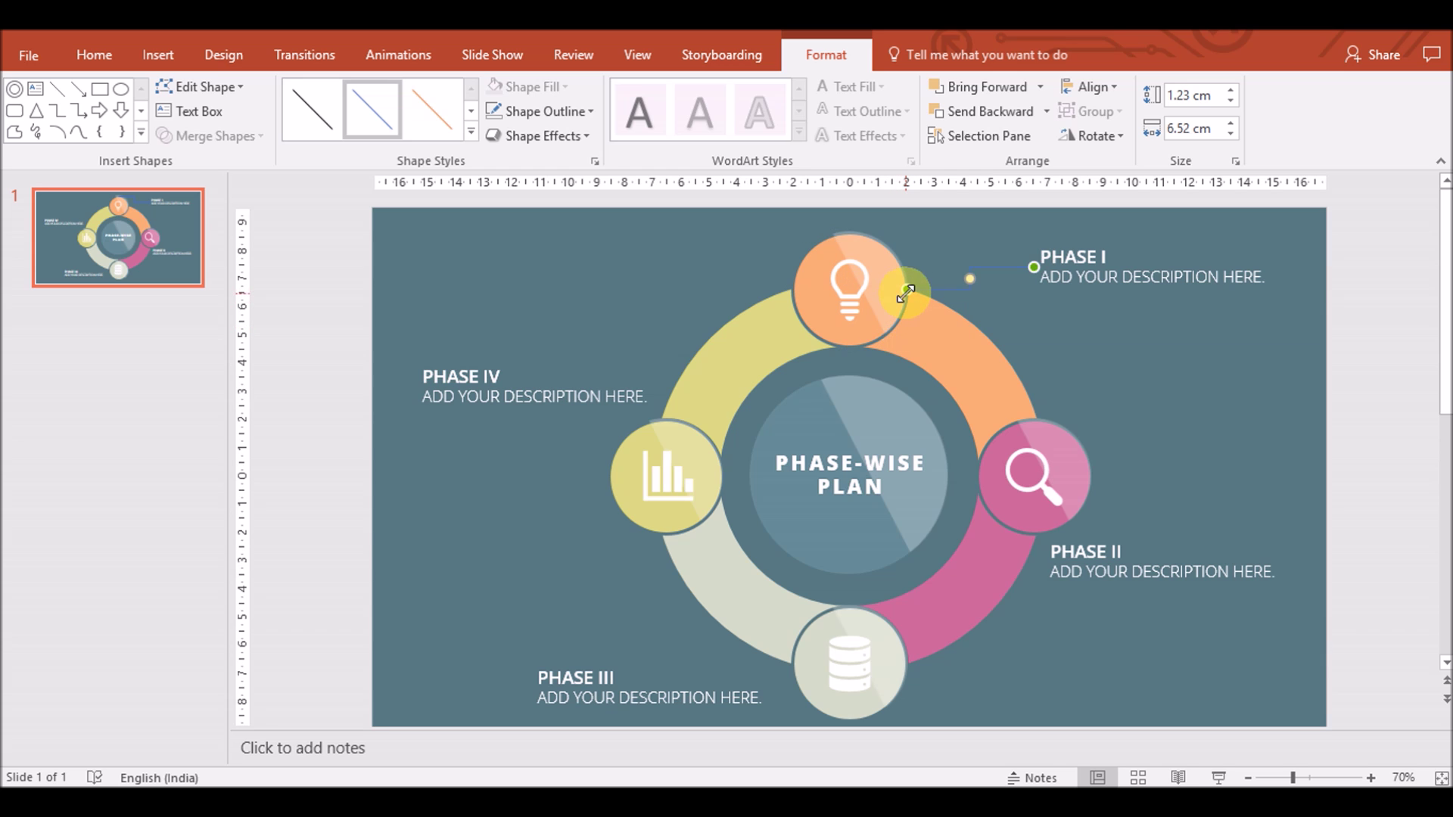
Make the connector white with round dot ends
{"action": "left_click", "coordinate": [543, 111]}
{"action": "left_click", "coordinate": [494, 186]}
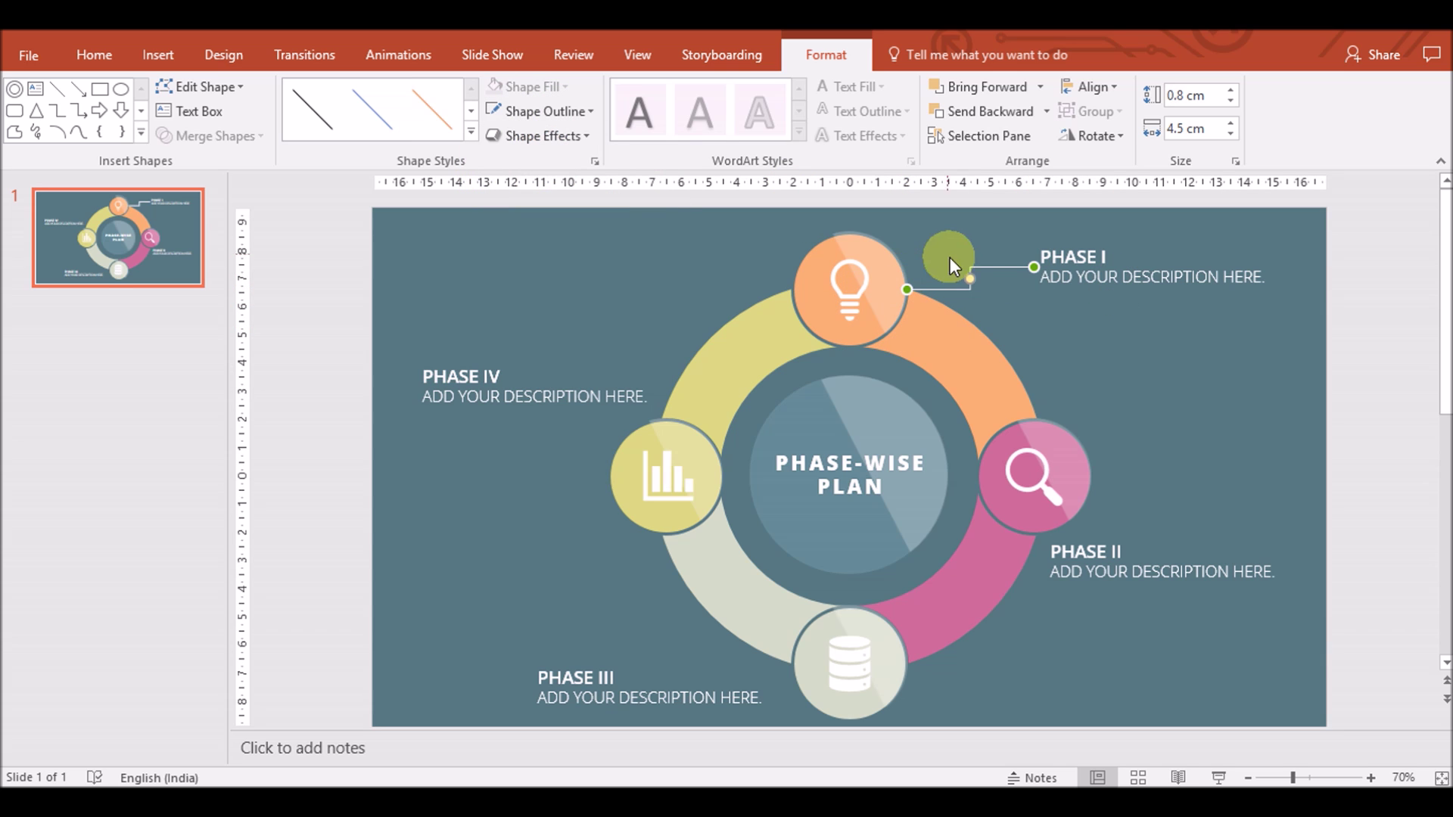
{"action": "left_click", "coordinate": [544, 111]}
{"action": "mouse_move", "coordinate": [538, 473]}
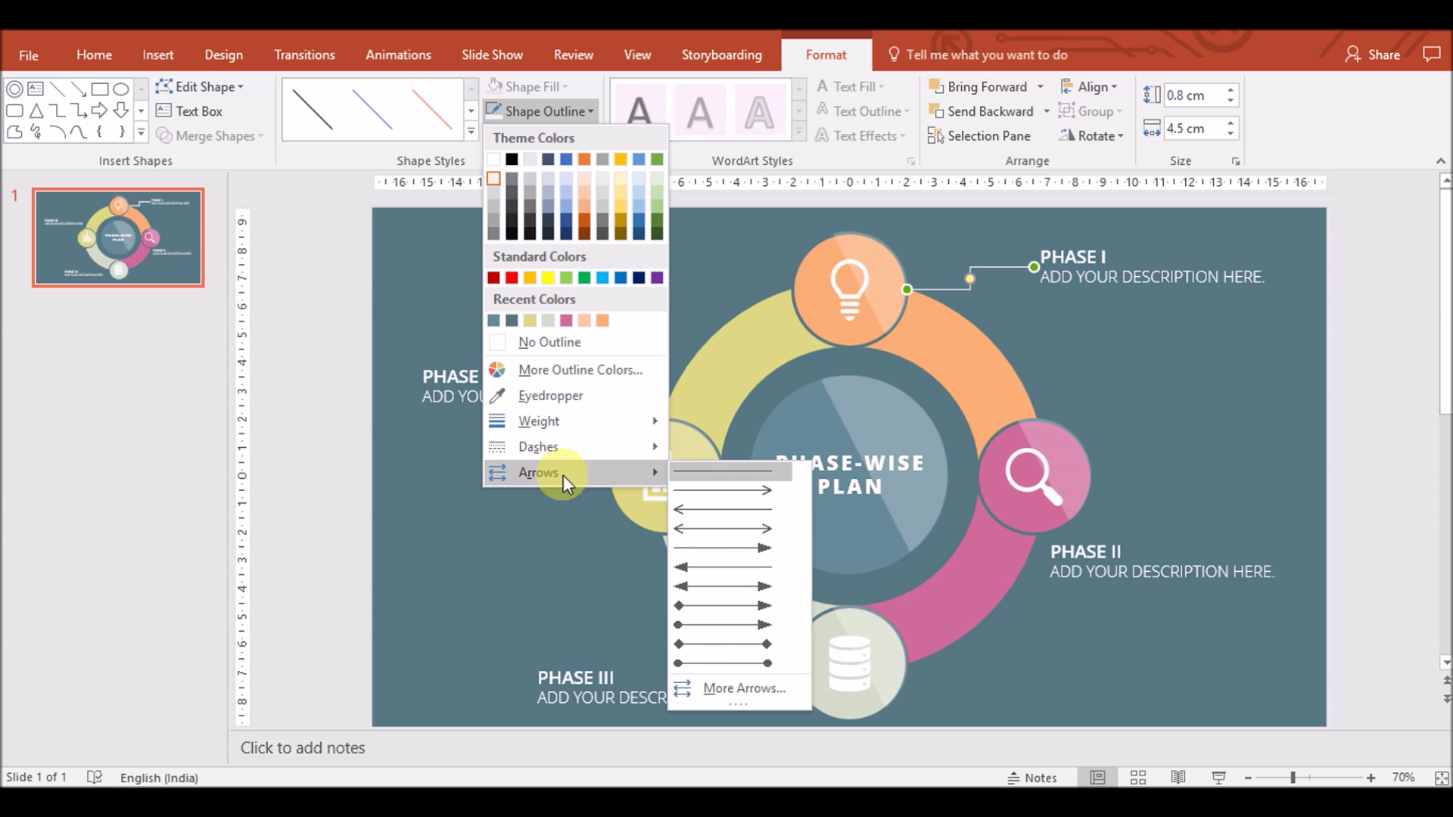
{"action": "left_click", "coordinate": [730, 663]}
Duplicate the connector to link PHASE III to the database circle
{"action": "key", "text": "ctrl+c"}
{"action": "key", "text": "ctrl+v"}
{"action": "mouse_move", "coordinate": [974, 310]}
{"action": "left_mouse_down"}
{"action": "mouse_move", "coordinate": [736, 676]}
{"action": "mouse_move", "coordinate": [788, 665]}
{"action": "left_mouse_up"}
{"action": "left_click_drag", "start_coordinate": [612, 697], "coordinate": [636, 676]}
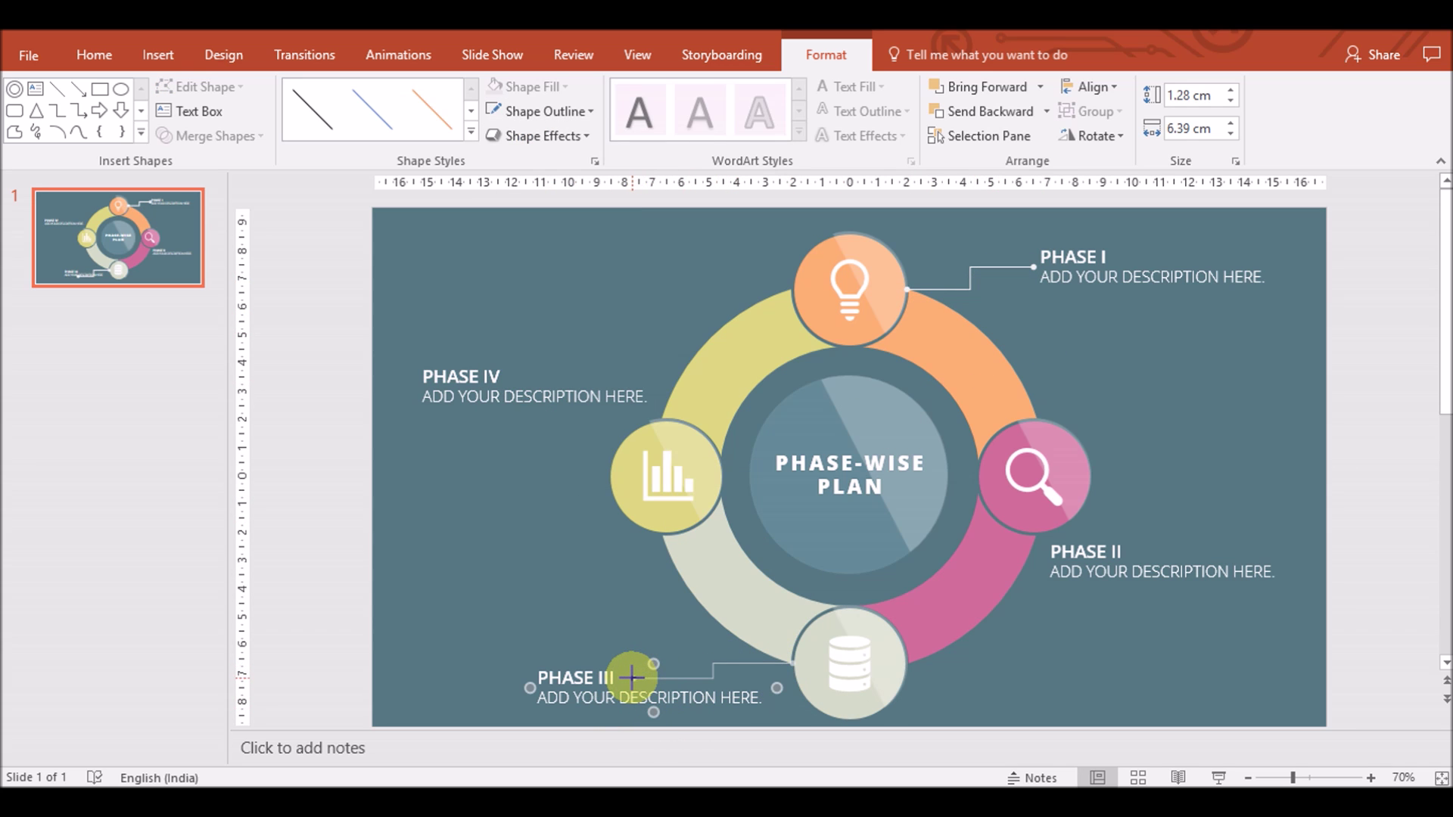
Duplicate connectors to link PHASE II to the magnifier and PHASE IV to the chart circle
{"action": "key", "text": "ctrl+c"}
{"action": "key", "text": "ctrl+v"}
{"action": "left_click_drag", "start_coordinate": [804, 676], "coordinate": [1091, 476]}
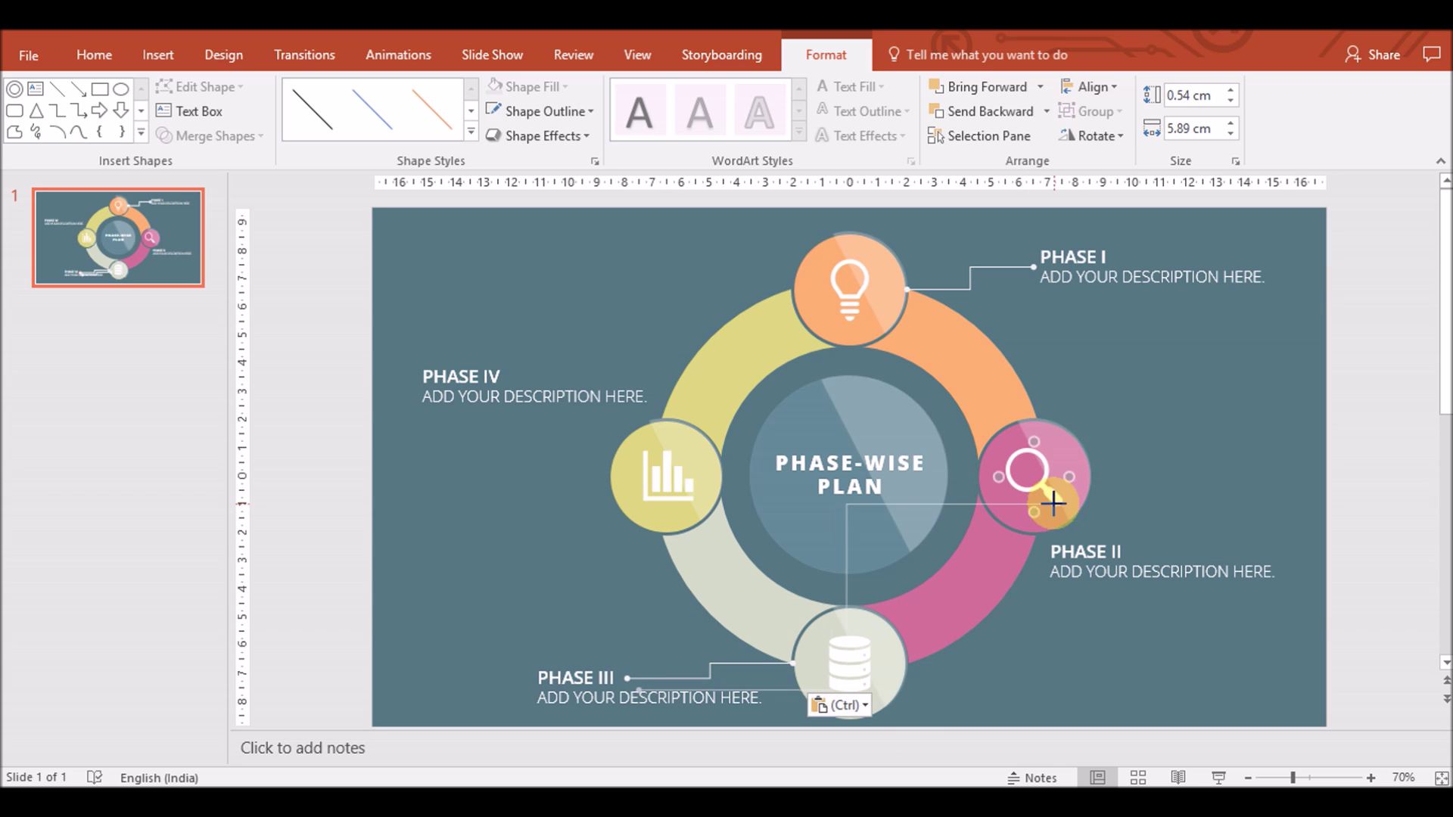
{"action": "mouse_move", "coordinate": [640, 690]}
{"action": "left_mouse_down"}
{"action": "mouse_move", "coordinate": [1106, 533]}
{"action": "mouse_move", "coordinate": [534, 502]}
{"action": "mouse_move", "coordinate": [606, 473]}
{"action": "left_mouse_up"}
{"action": "key", "text": "ctrl+c"}
{"action": "key", "text": "ctrl+v"}
{"action": "left_click_drag", "start_coordinate": [535, 532], "coordinate": [413, 388]}
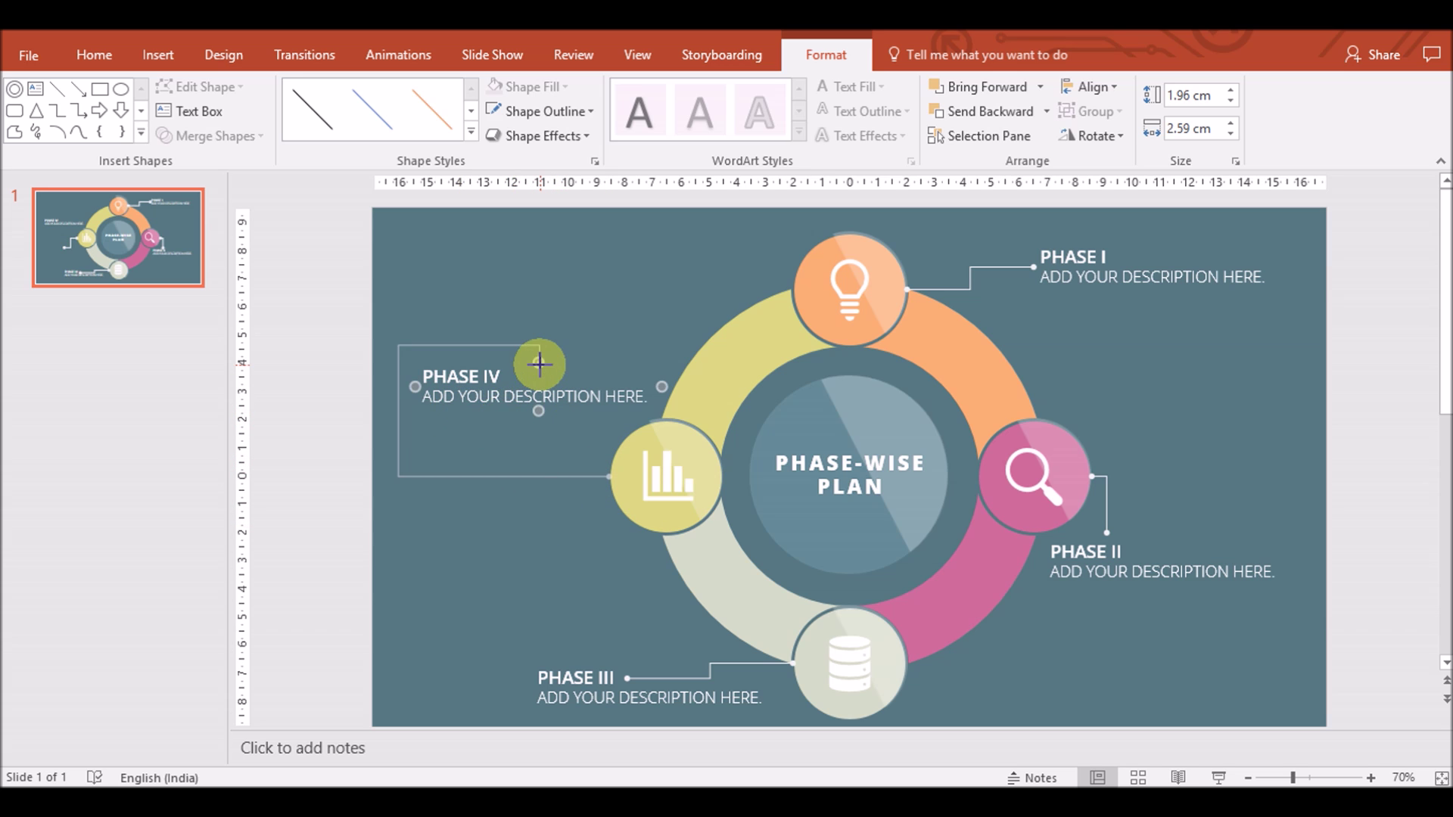
{"action": "left_click", "coordinate": [529, 567]}
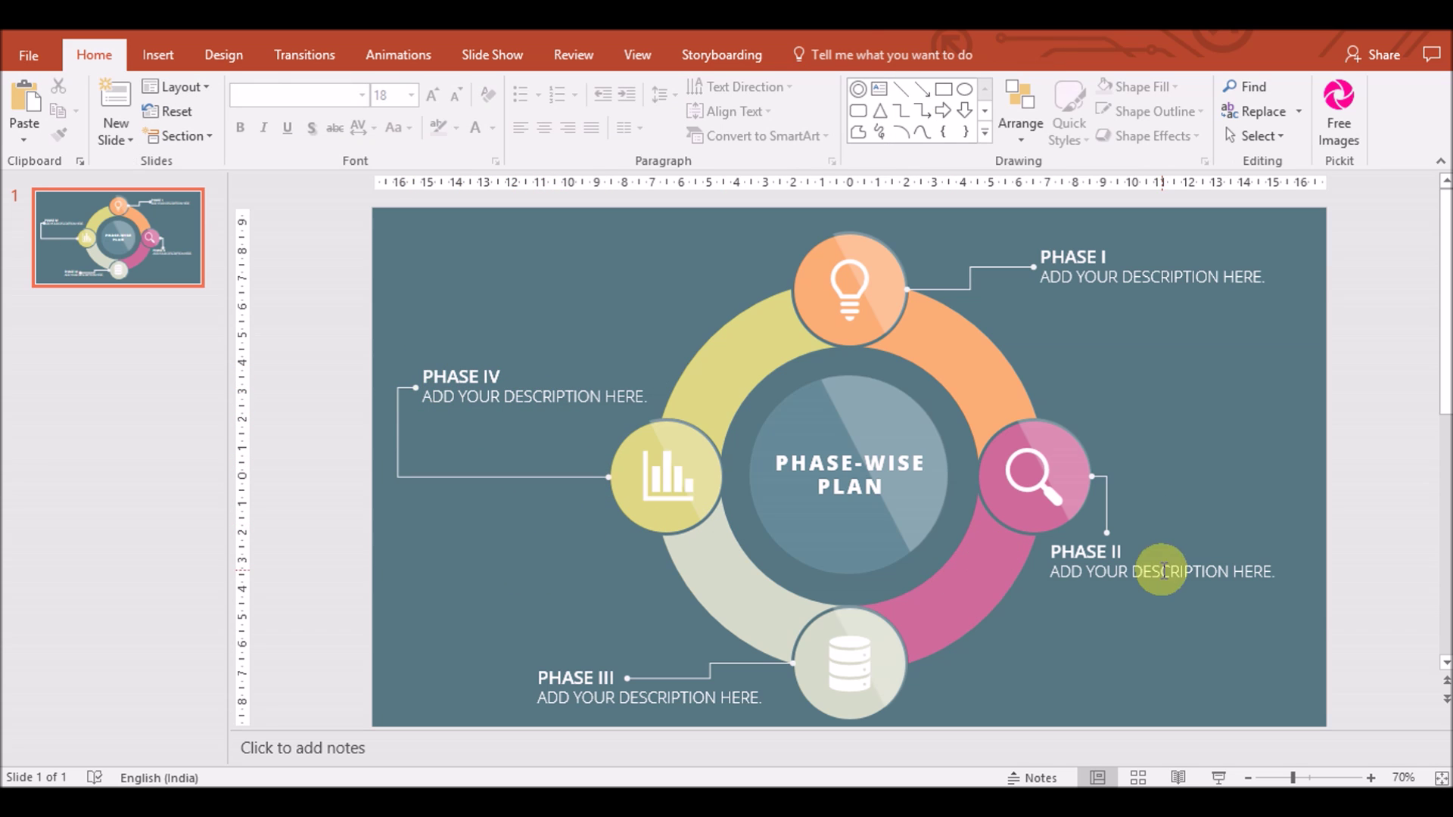
Drag the PHASE IV connector's end to just beneath the PHASE IV label
{"action": "left_click", "coordinate": [417, 388]}
{"action": "left_click_drag", "start_coordinate": [415, 387], "coordinate": [538, 412]}
{"action": "left_click", "coordinate": [564, 492]}
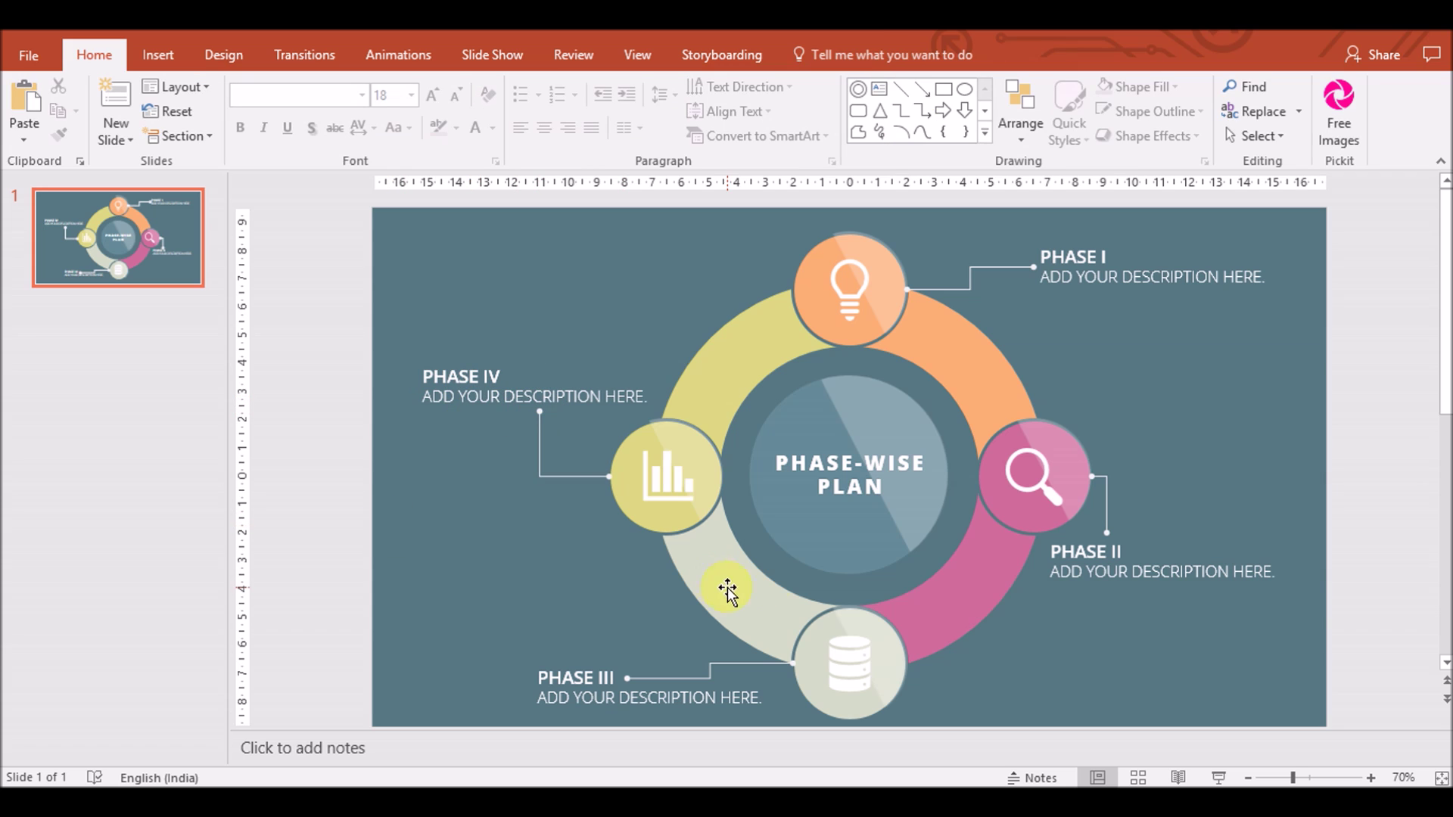
{"action": "left_click", "coordinate": [158, 57]}
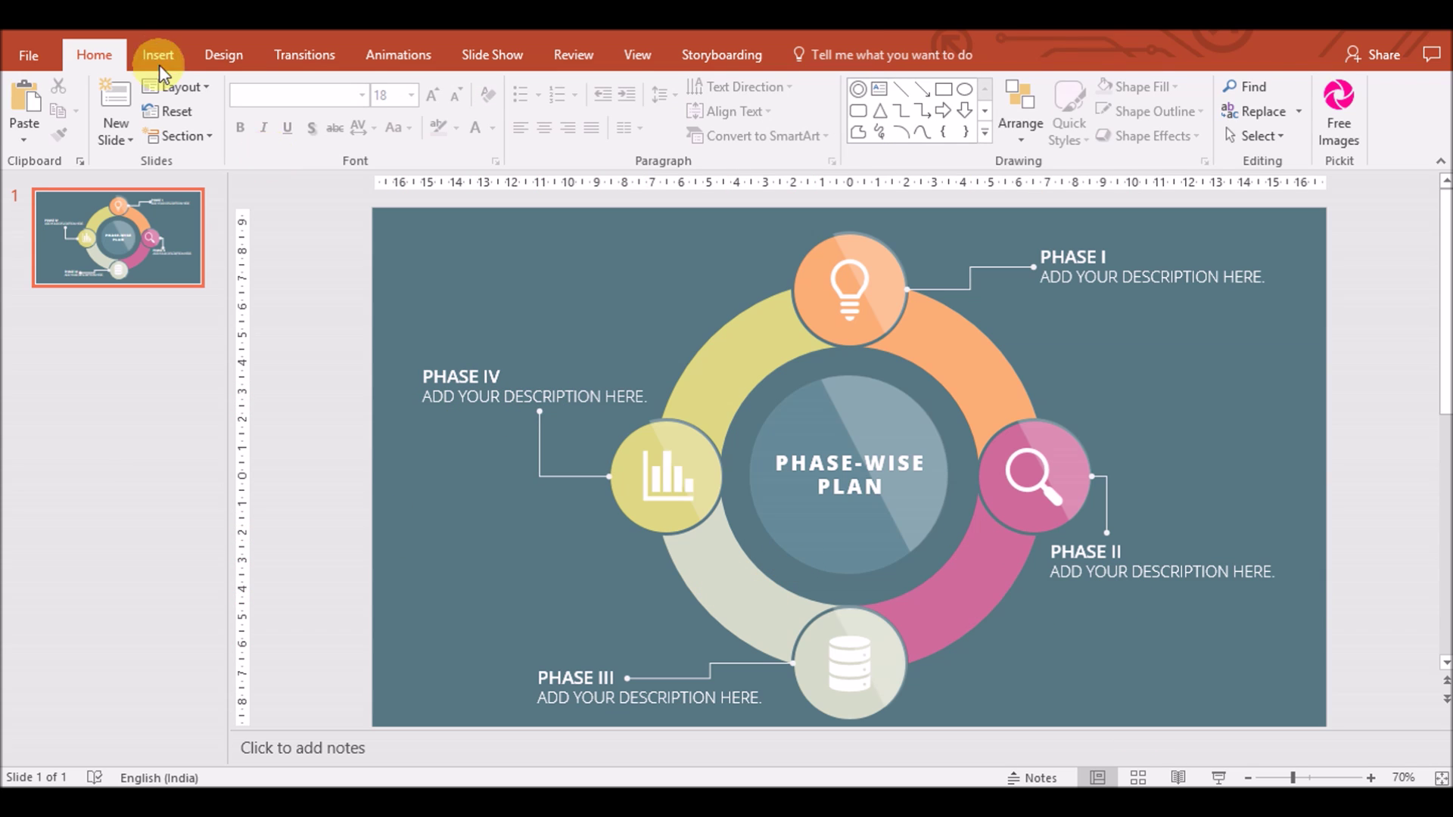